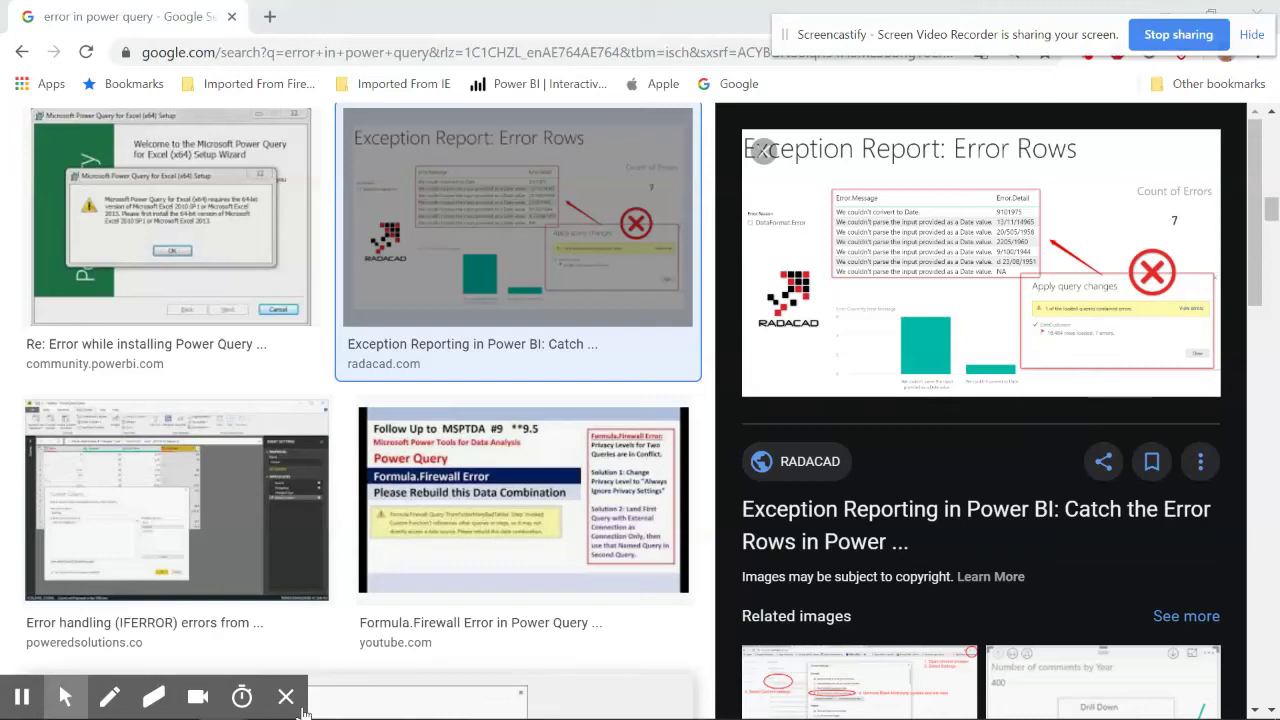
Switch from the Chrome image search to File Explorer's PQ Pivot folder
{"action": "left_click", "coordinate": [286, 697]}
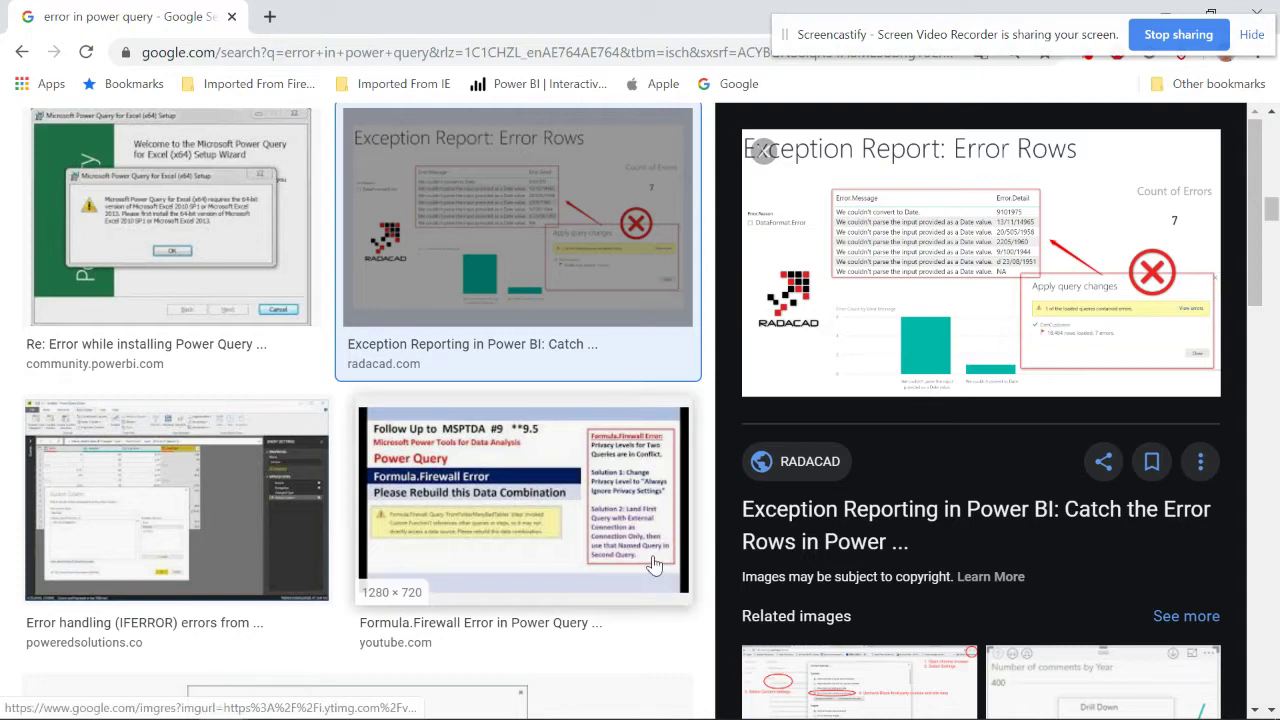
{"action": "mouse_move", "coordinate": [552, 712]}
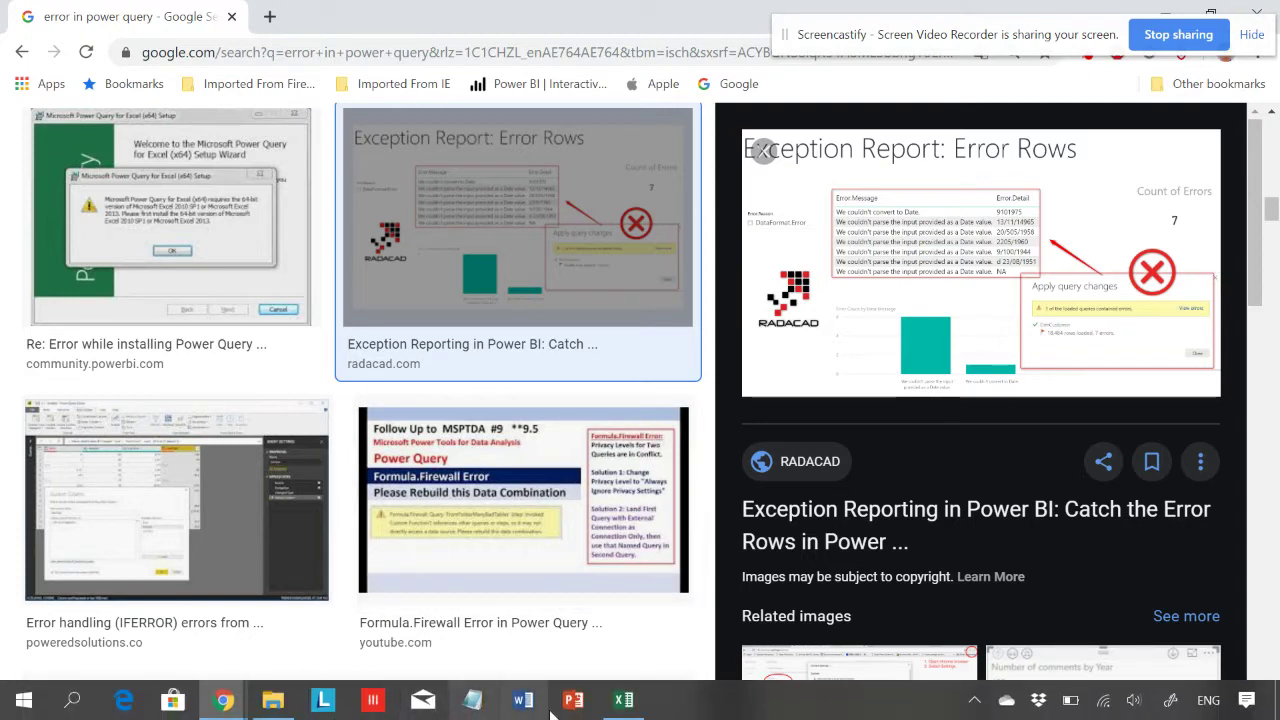
{"action": "left_click", "coordinate": [273, 700]}
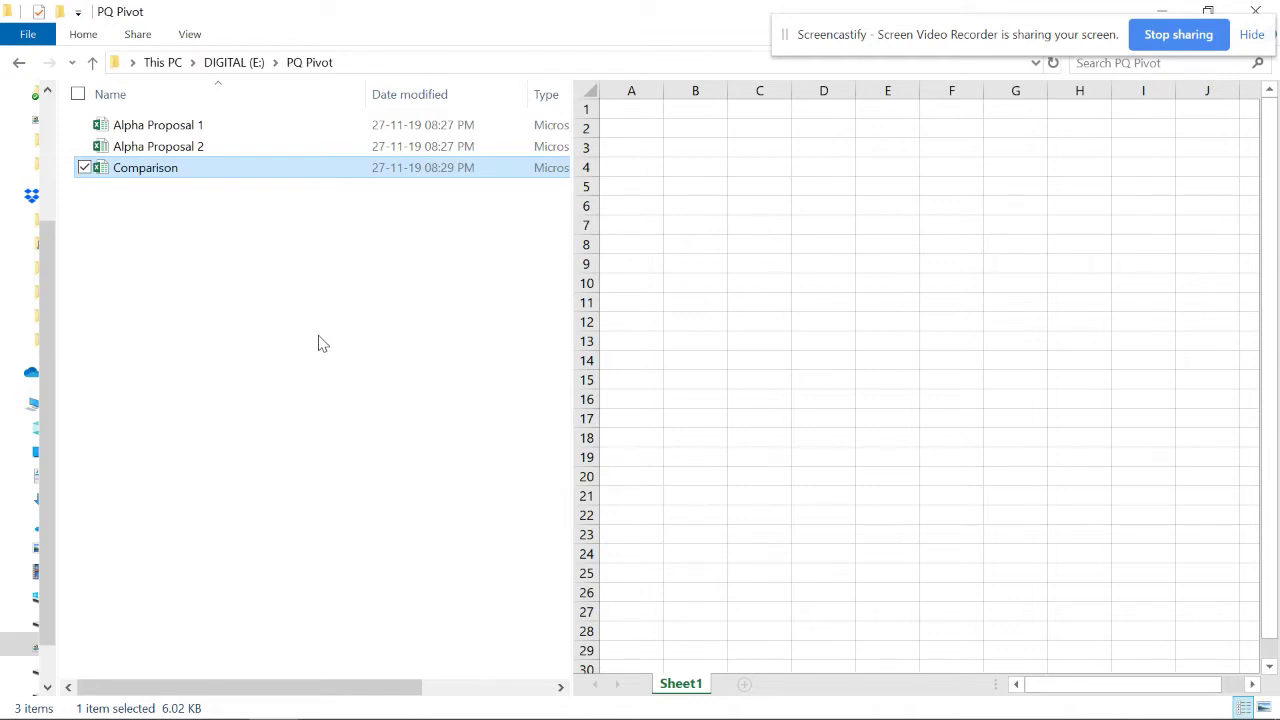
{"action": "left_click", "coordinate": [194, 129]}
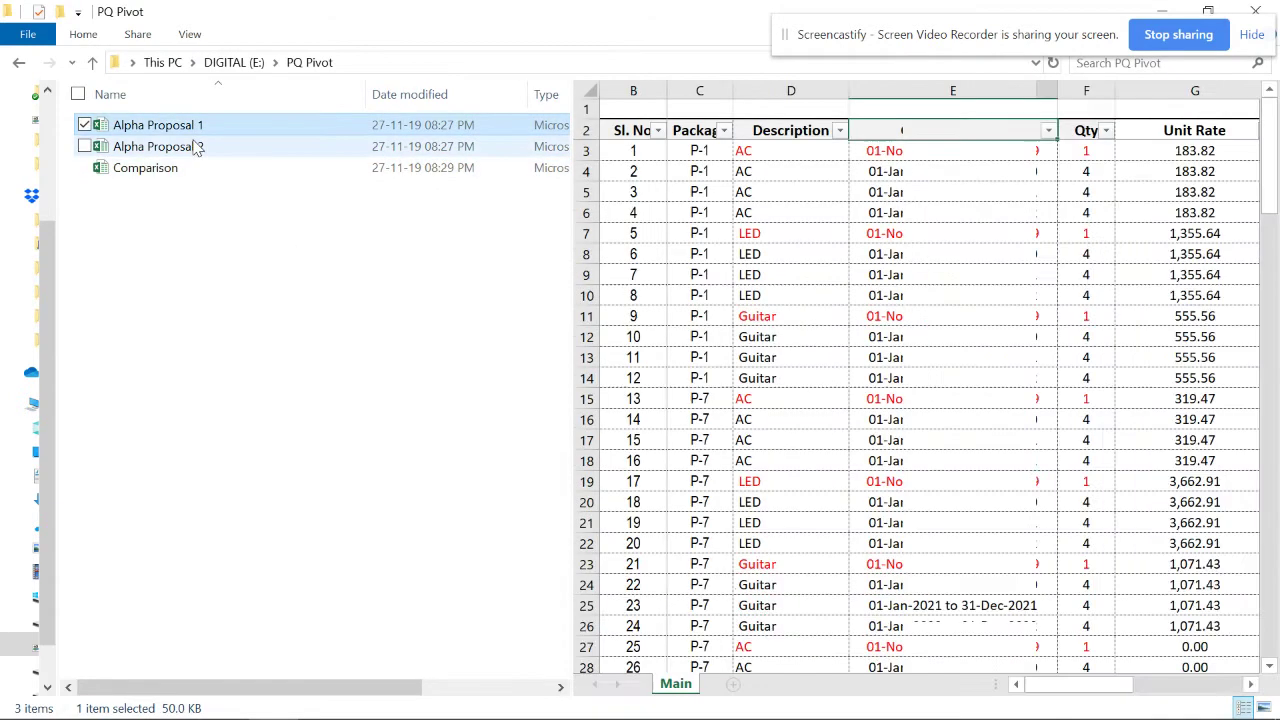
{"action": "left_click", "coordinate": [197, 147]}
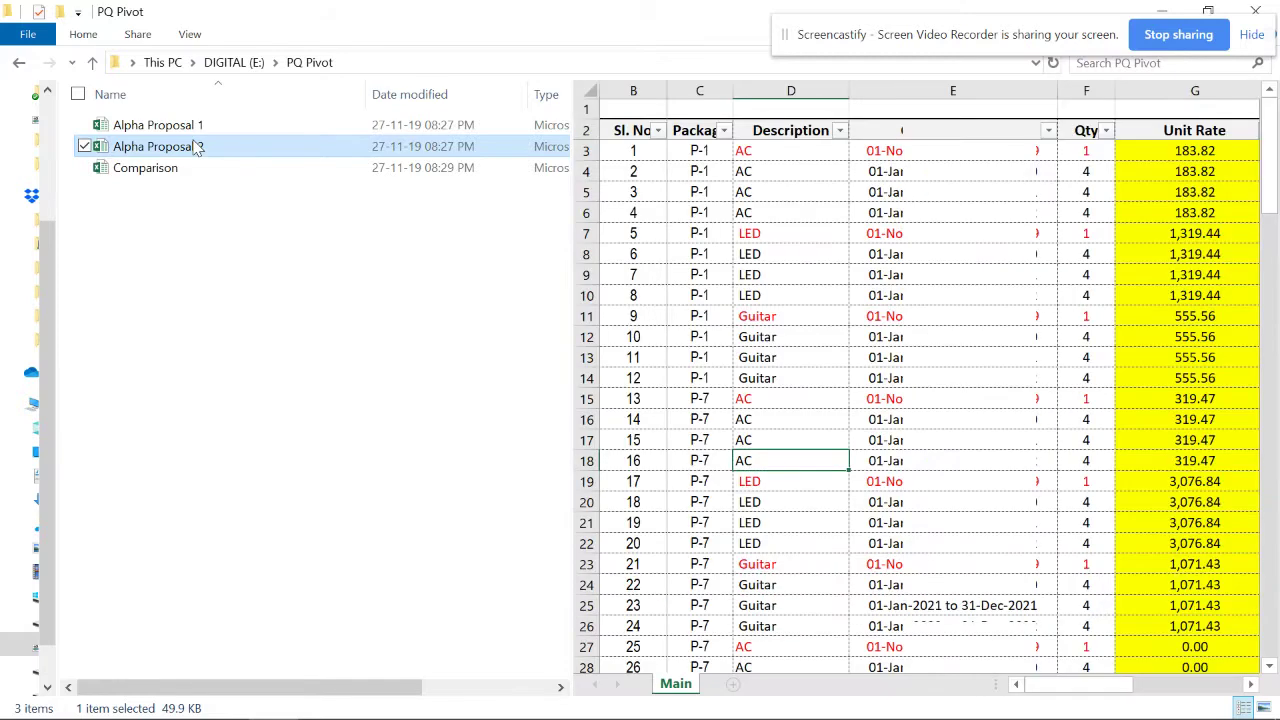
{"action": "left_click_drag", "start_coordinate": [1065, 684], "coordinate": [1205, 310]}
{"action": "left_click", "coordinate": [163, 176]}
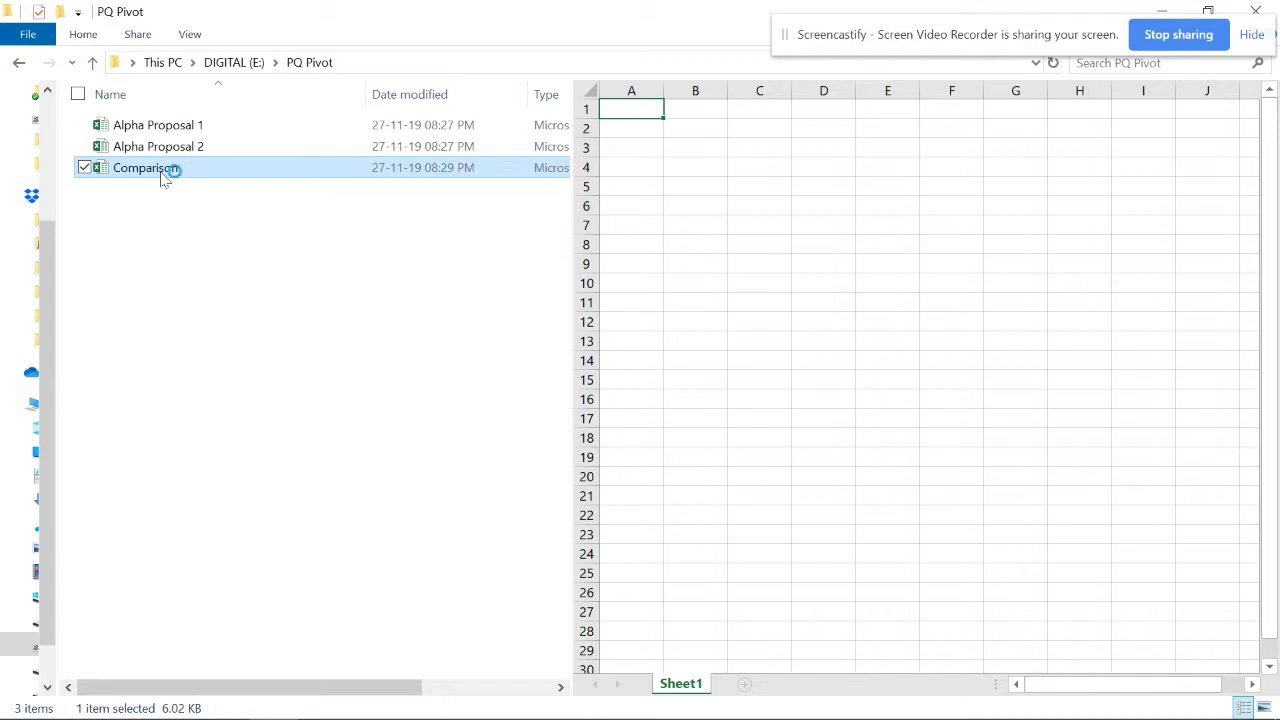
{"action": "mouse_move", "coordinate": [626, 703]}
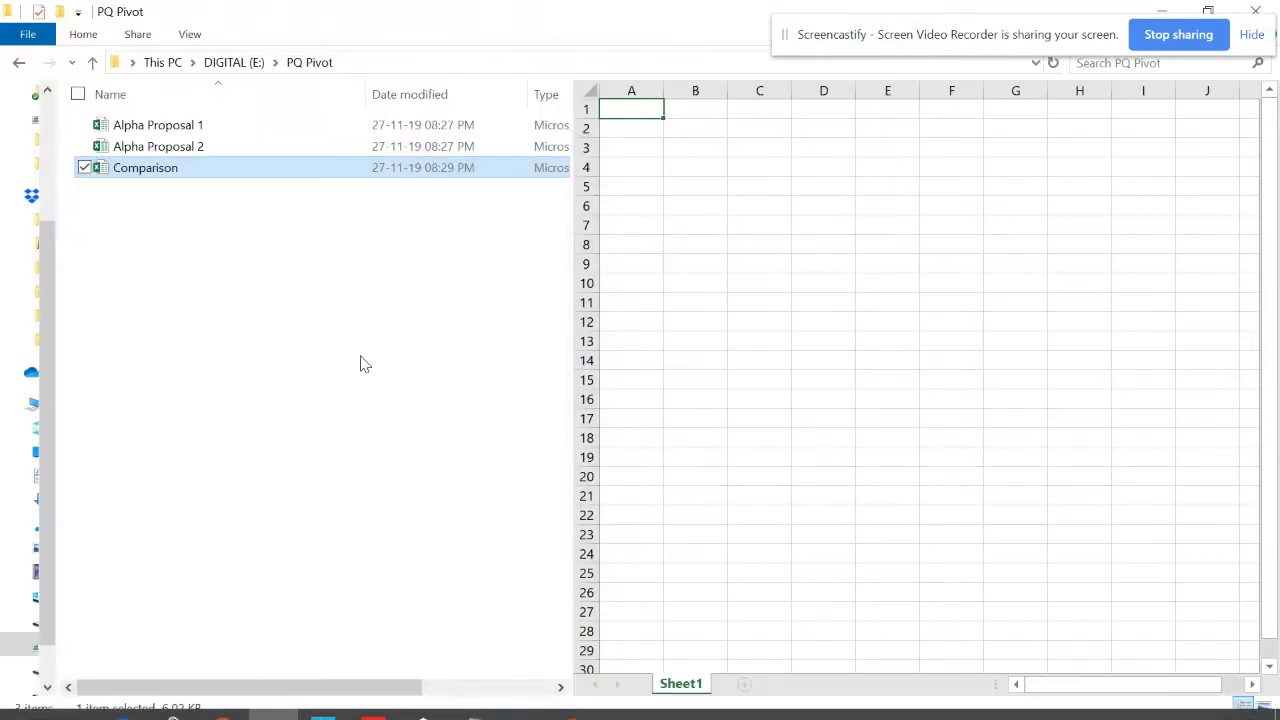
{"action": "left_click", "coordinate": [365, 369]}
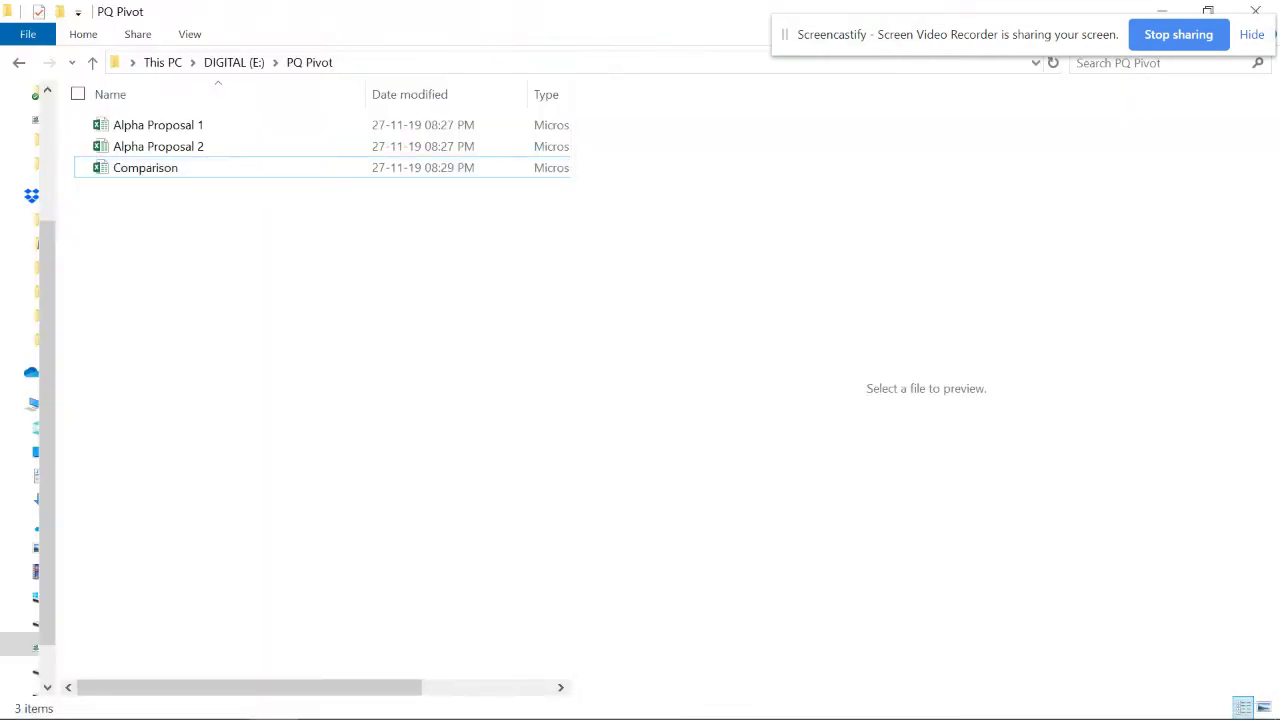
Open the ELV query, read its ~$Comparison.xlsx in-use error, then close the editor and minimize Excel
{"action": "left_click", "coordinate": [626, 703]}
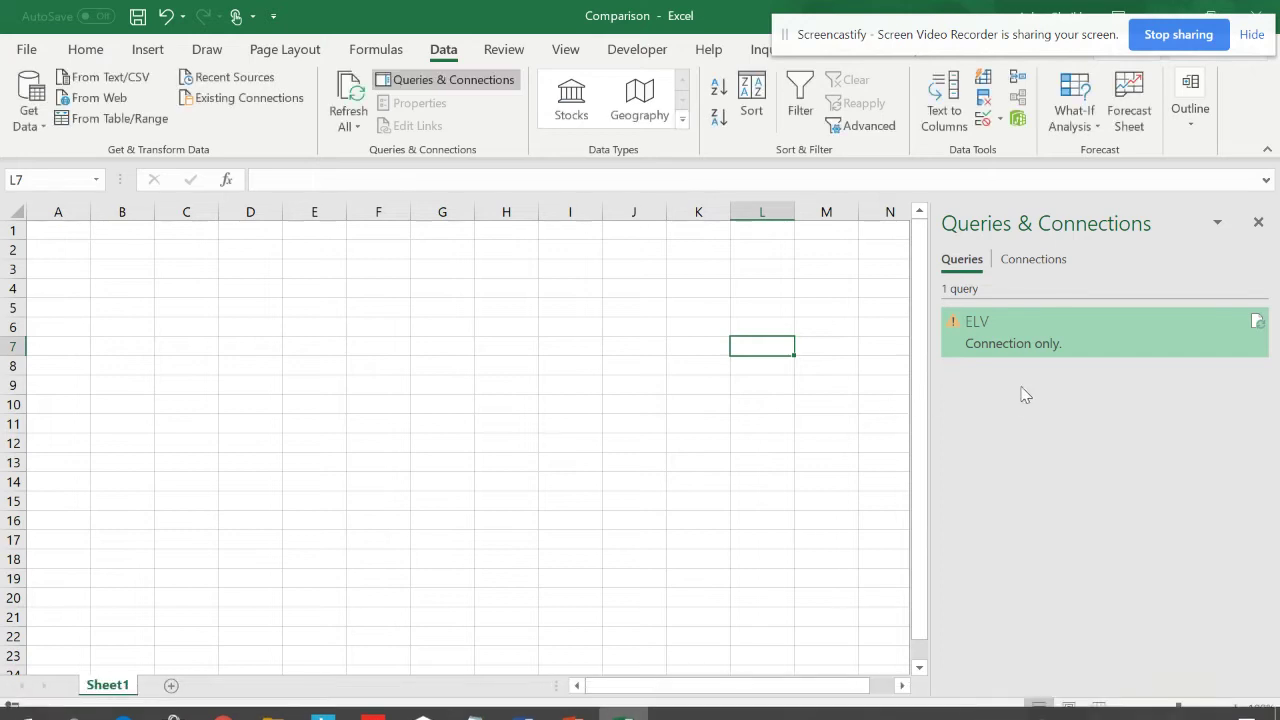
{"action": "double_click", "coordinate": [989, 322]}
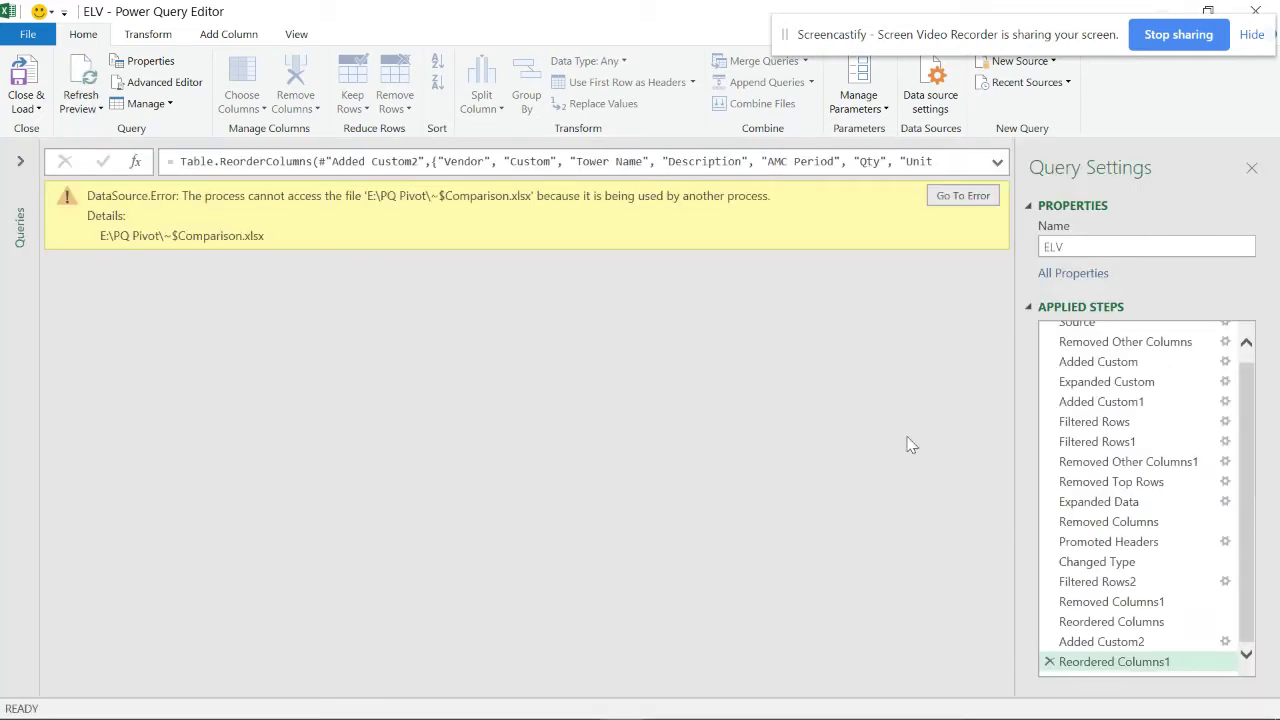
{"action": "scroll", "coordinate": [1250, 395], "scroll_direction": "up", "scroll_amount": 1}
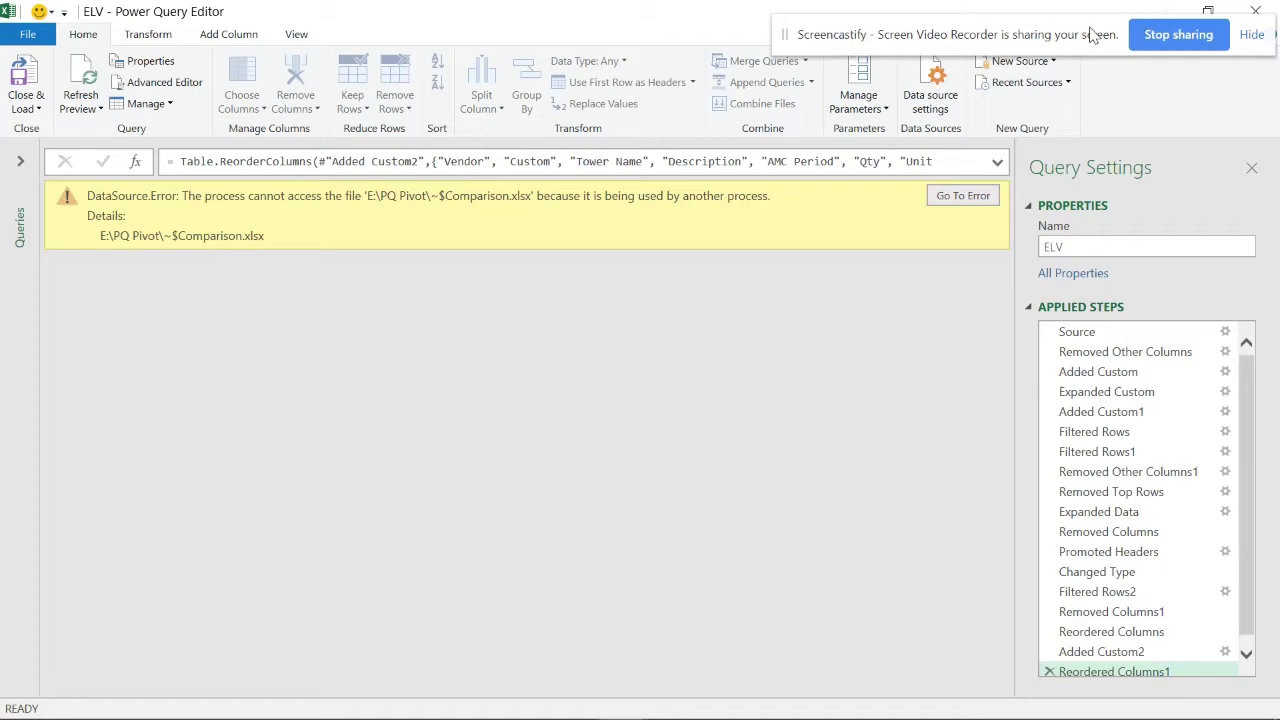
{"action": "left_click_drag", "start_coordinate": [1093, 35], "coordinate": [1050, 39]}
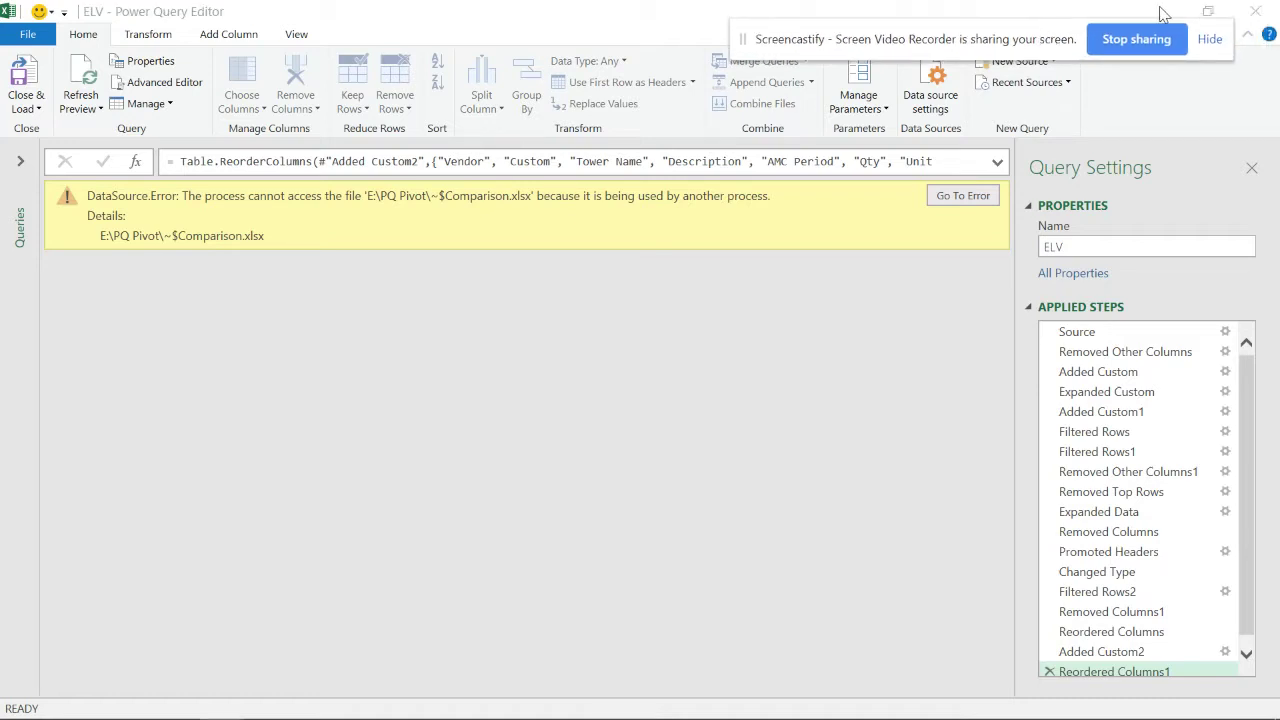
{"action": "left_click", "coordinate": [1251, 14]}
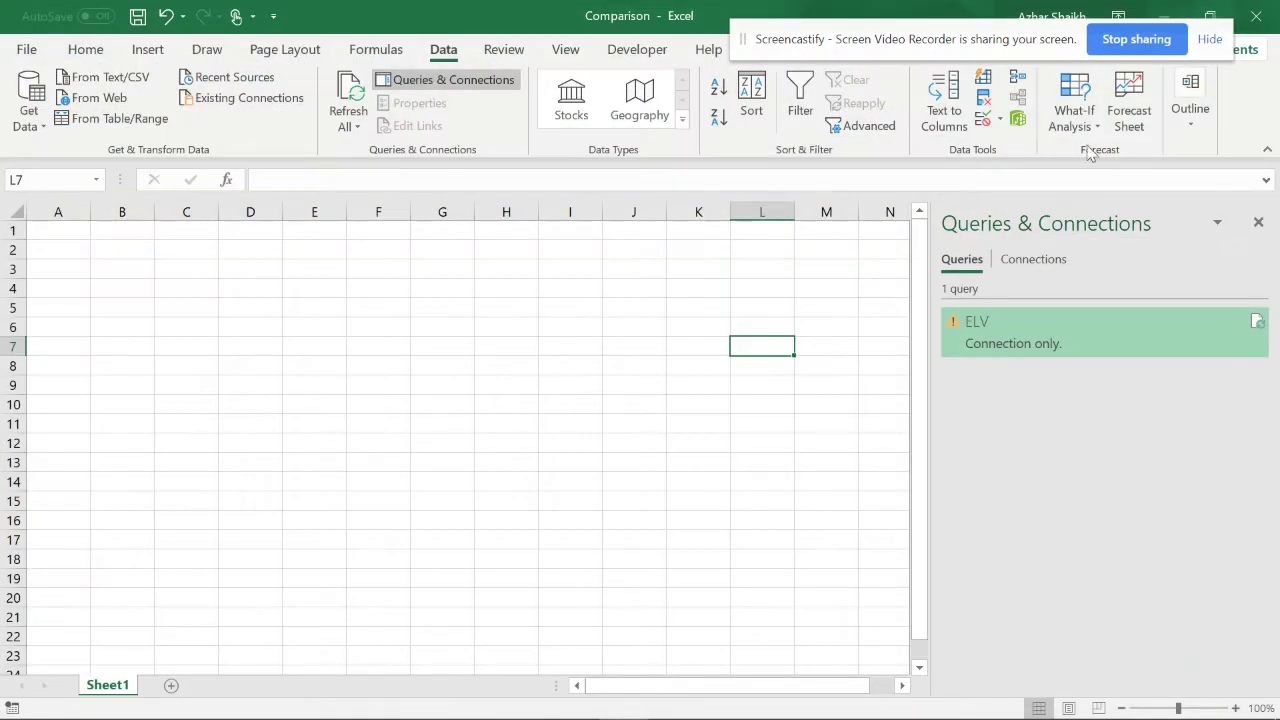
{"action": "left_click", "coordinate": [1164, 14]}
Copy the folder path E:\PQ Pivot and return to the Comparison workbook
{"action": "left_click", "coordinate": [371, 63]}
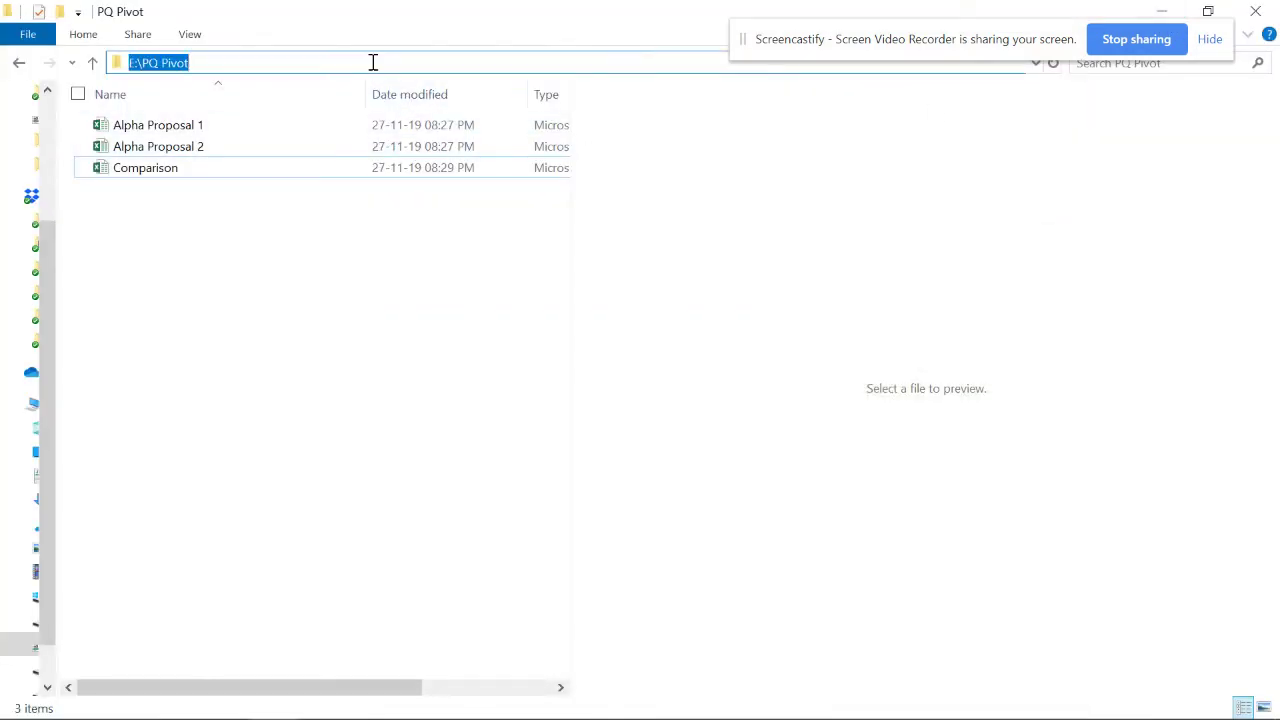
{"action": "right_click", "coordinate": [180, 64]}
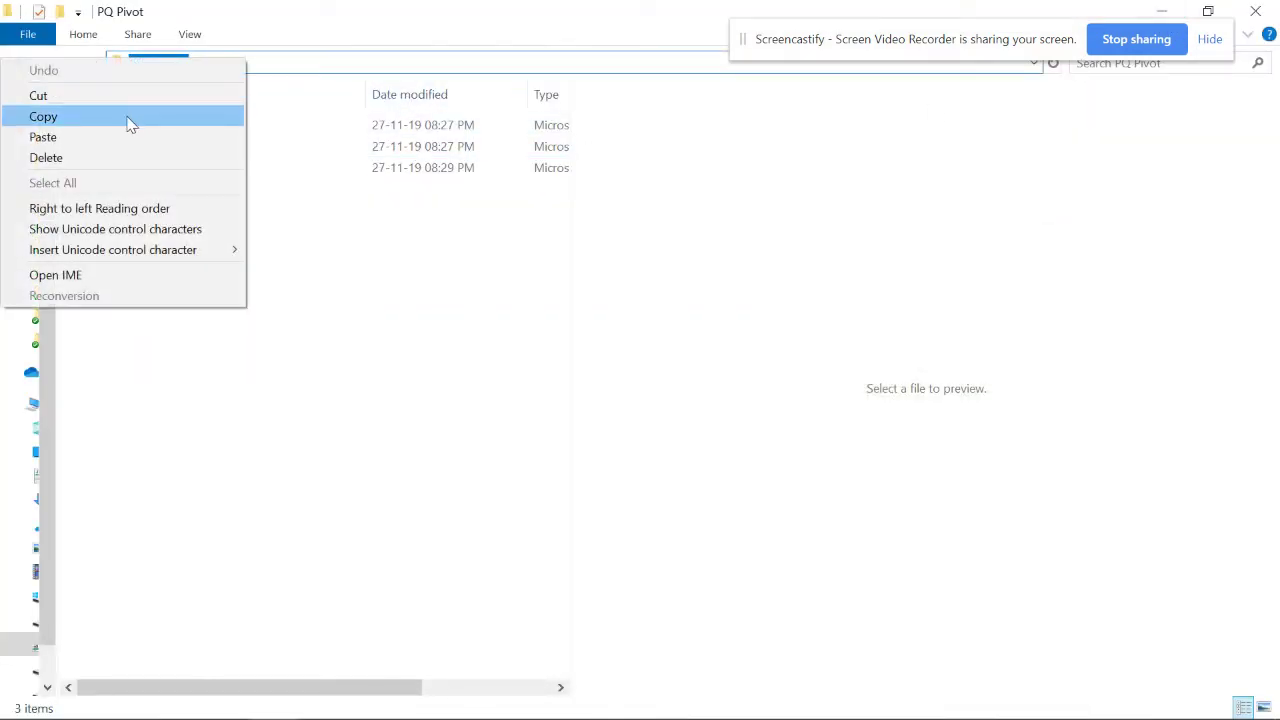
{"action": "left_click", "coordinate": [129, 119]}
{"action": "left_click", "coordinate": [623, 700]}
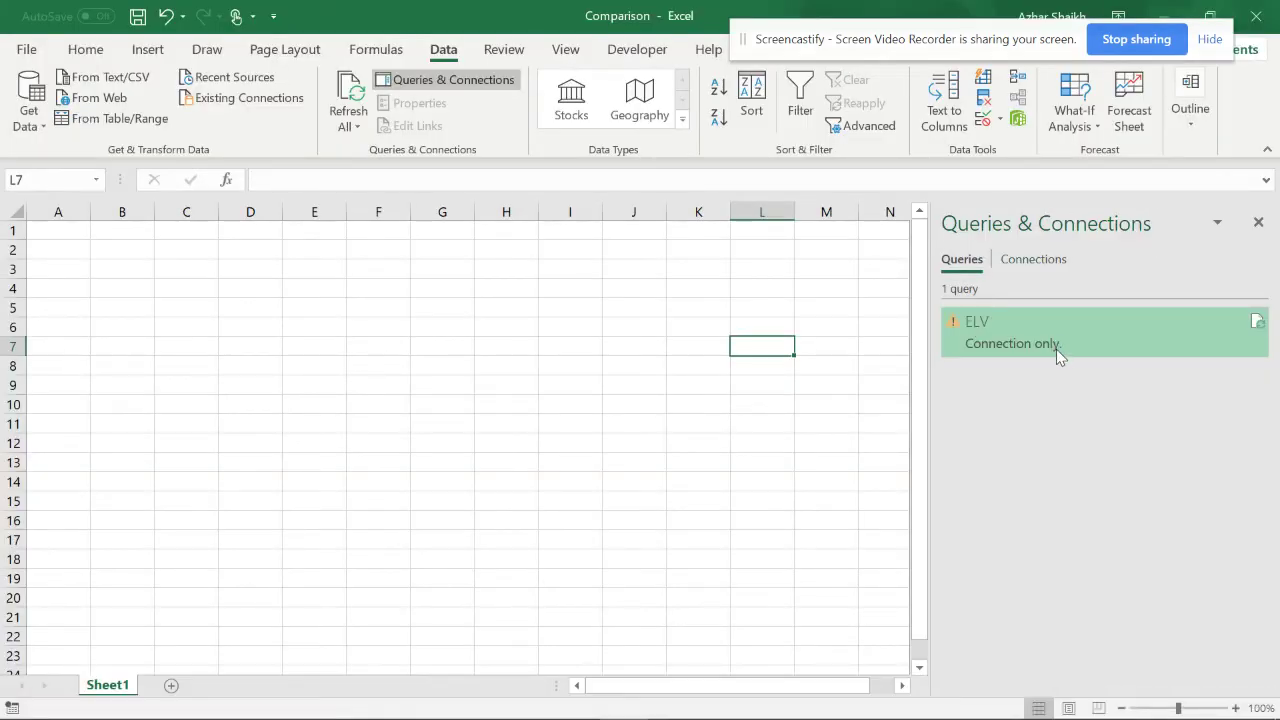
Reopen the ELV query and review its full M code in the Advanced Editor
{"action": "double_click", "coordinate": [1038, 339]}
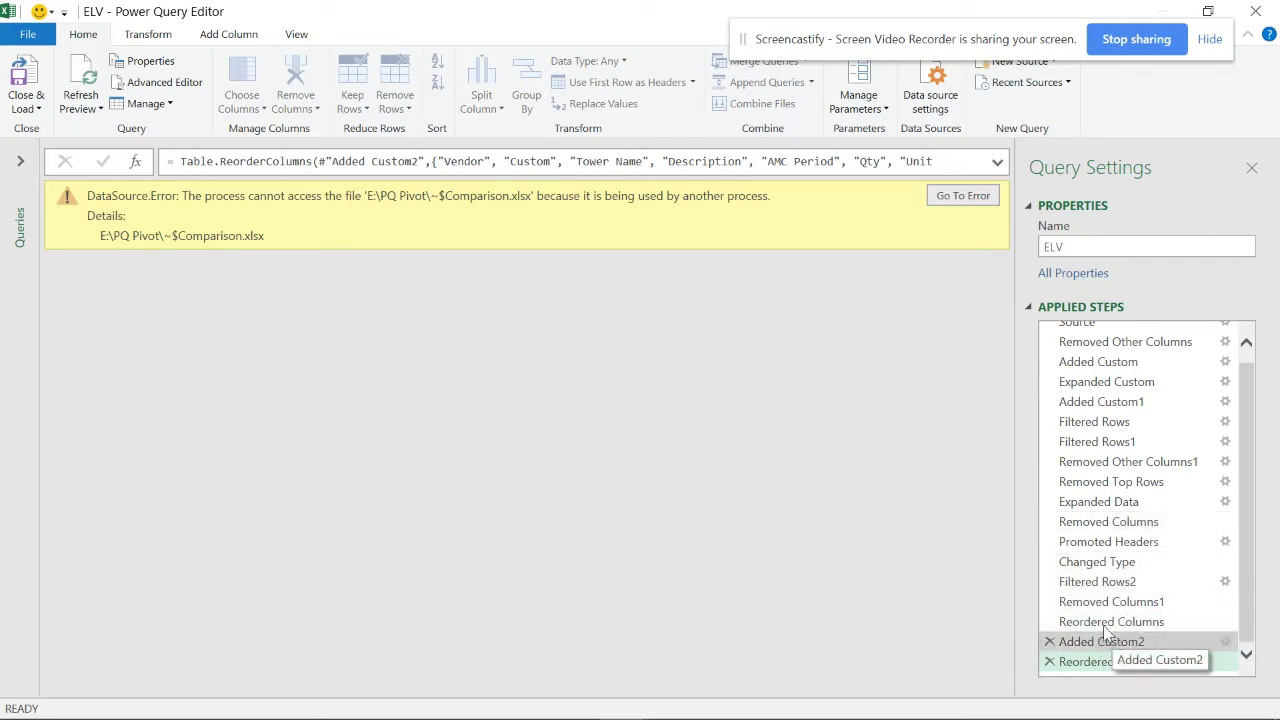
{"action": "left_click", "coordinate": [290, 36]}
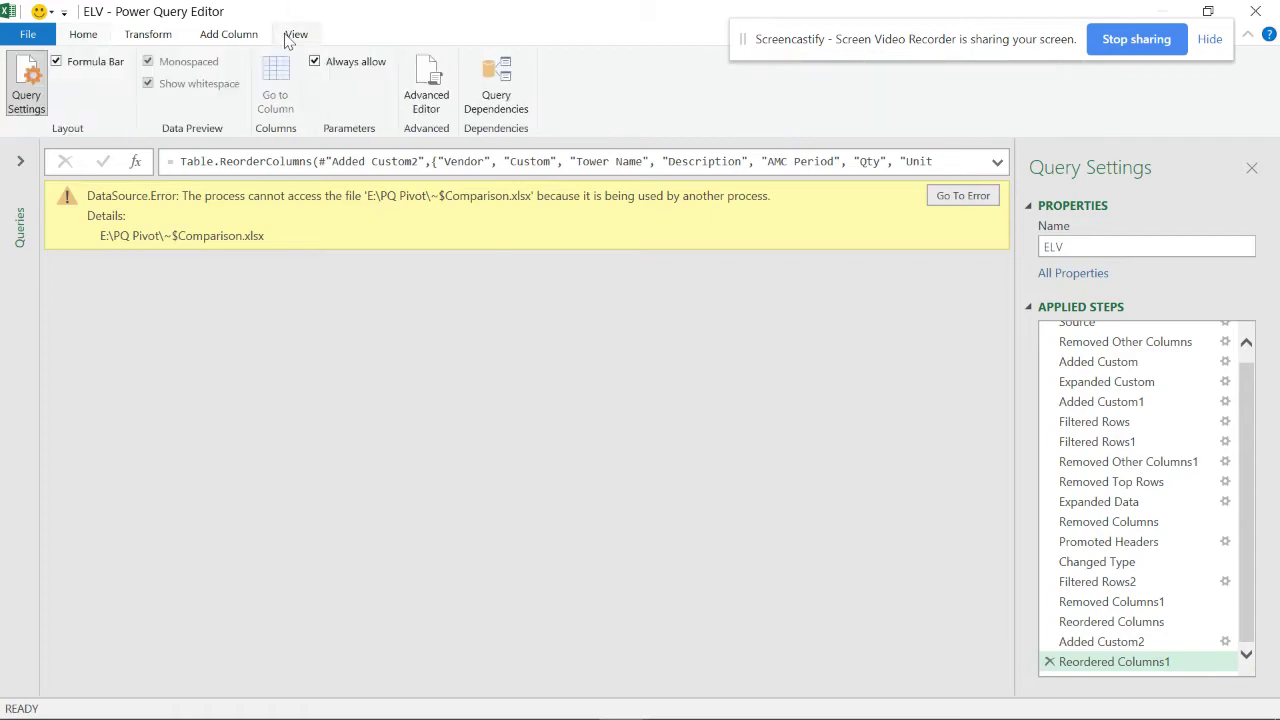
{"action": "left_click", "coordinate": [426, 90]}
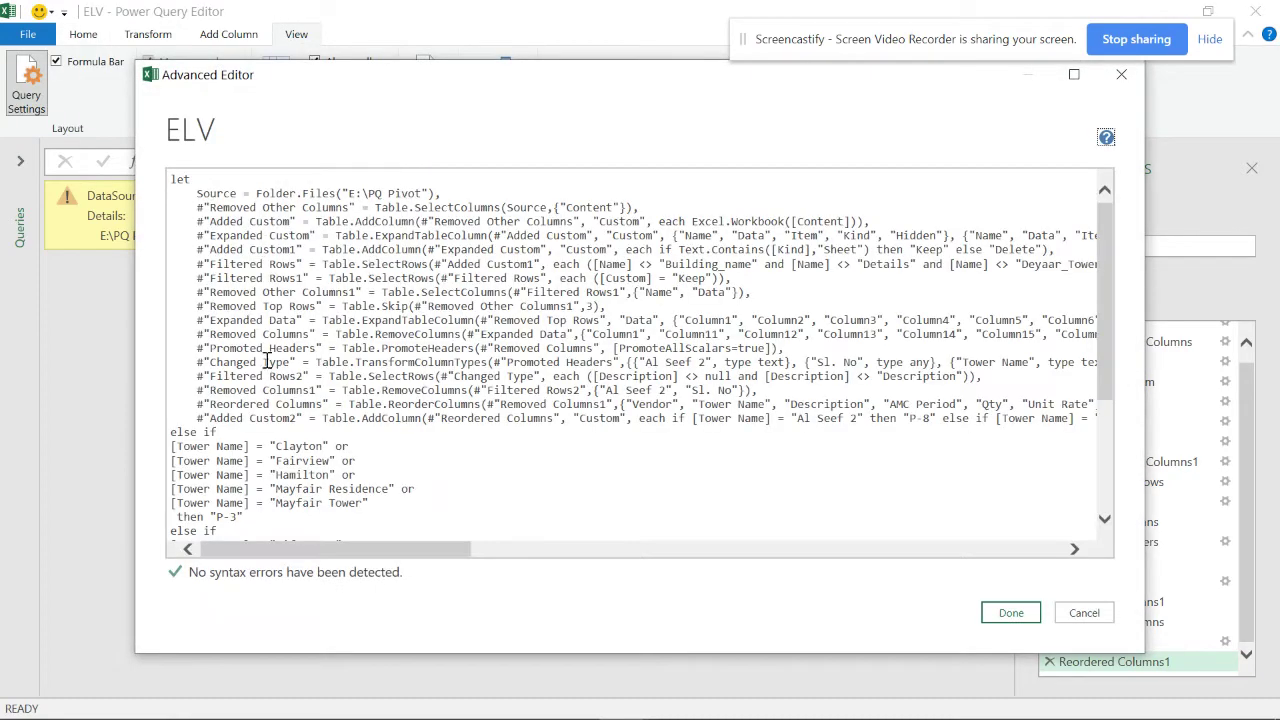
{"action": "scroll", "coordinate": [350, 376], "scroll_direction": "down", "scroll_amount": 5}
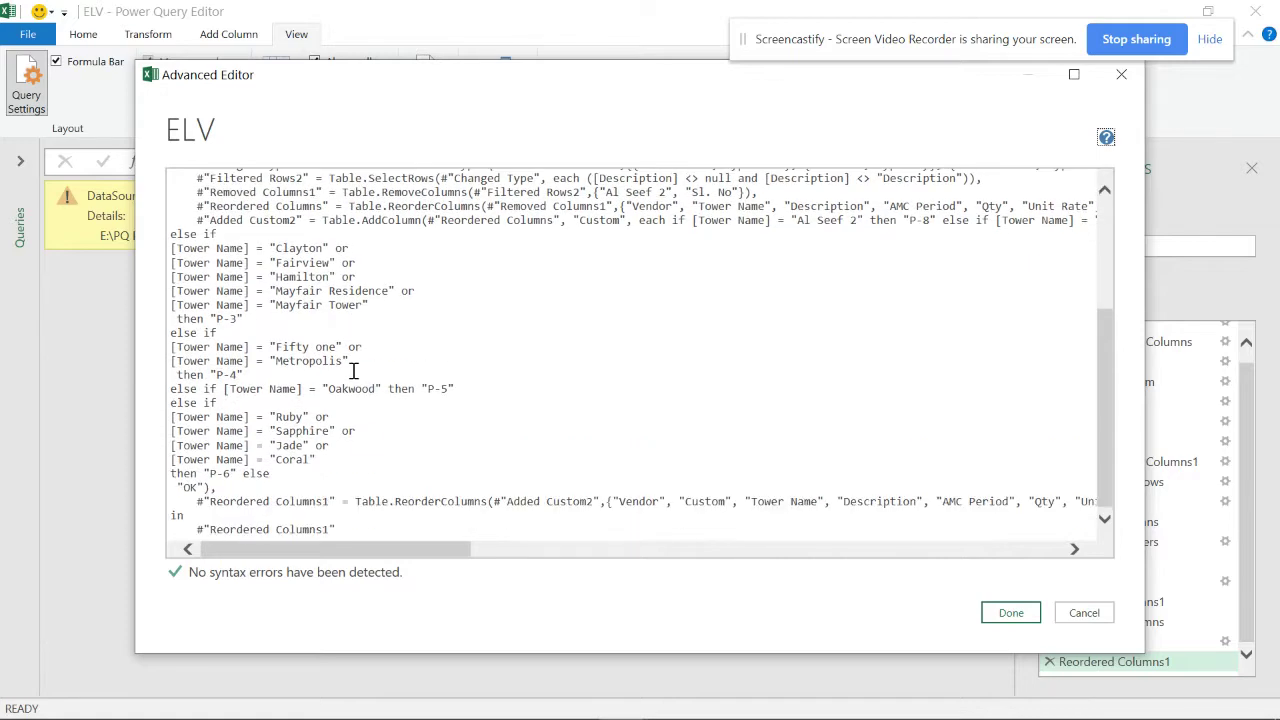
{"action": "scroll", "coordinate": [355, 360], "scroll_direction": "up", "scroll_amount": 5}
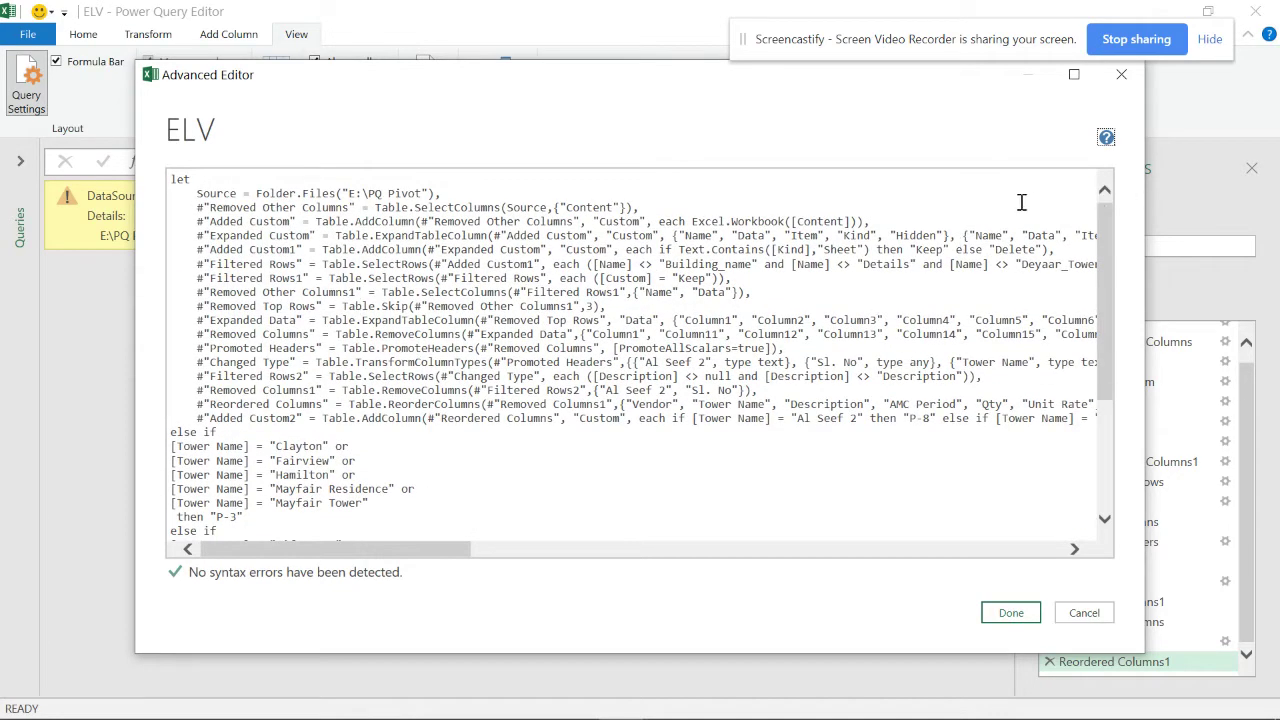
{"action": "left_click", "coordinate": [1121, 76]}
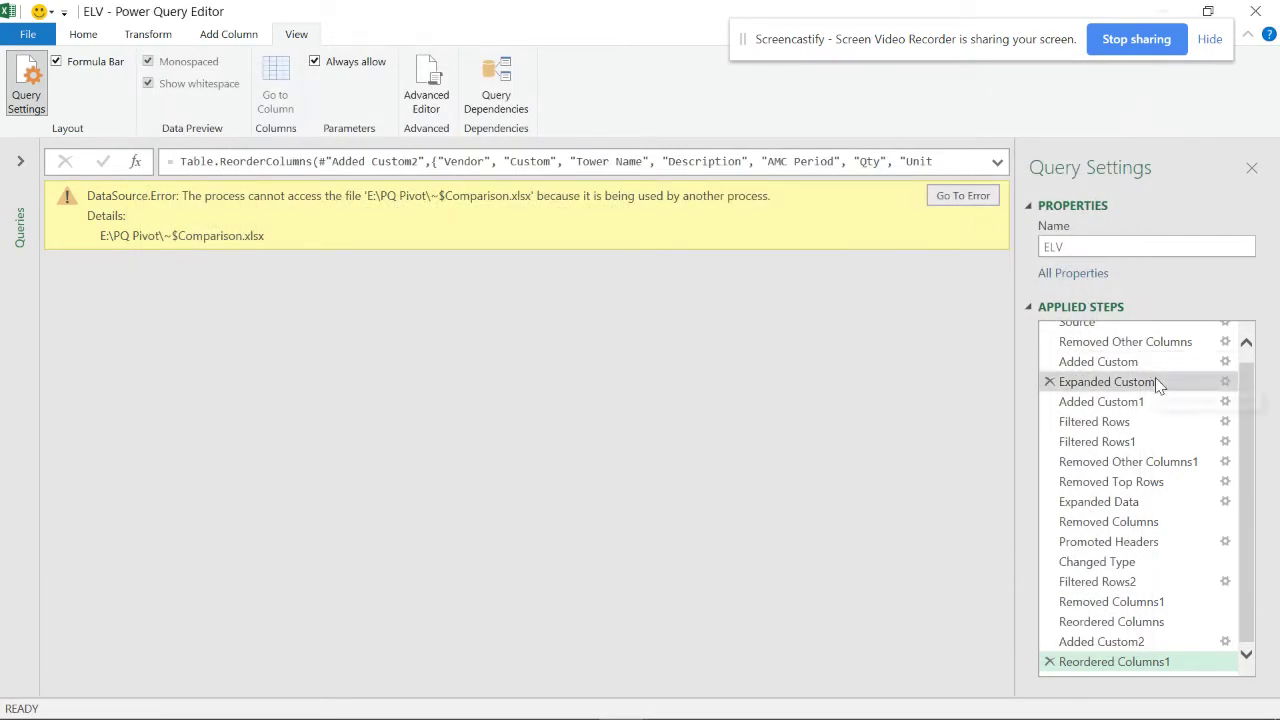
Inspect the early applied steps from Source through Filtered Rows1
{"action": "left_click_drag", "start_coordinate": [1249, 402], "coordinate": [1249, 340]}
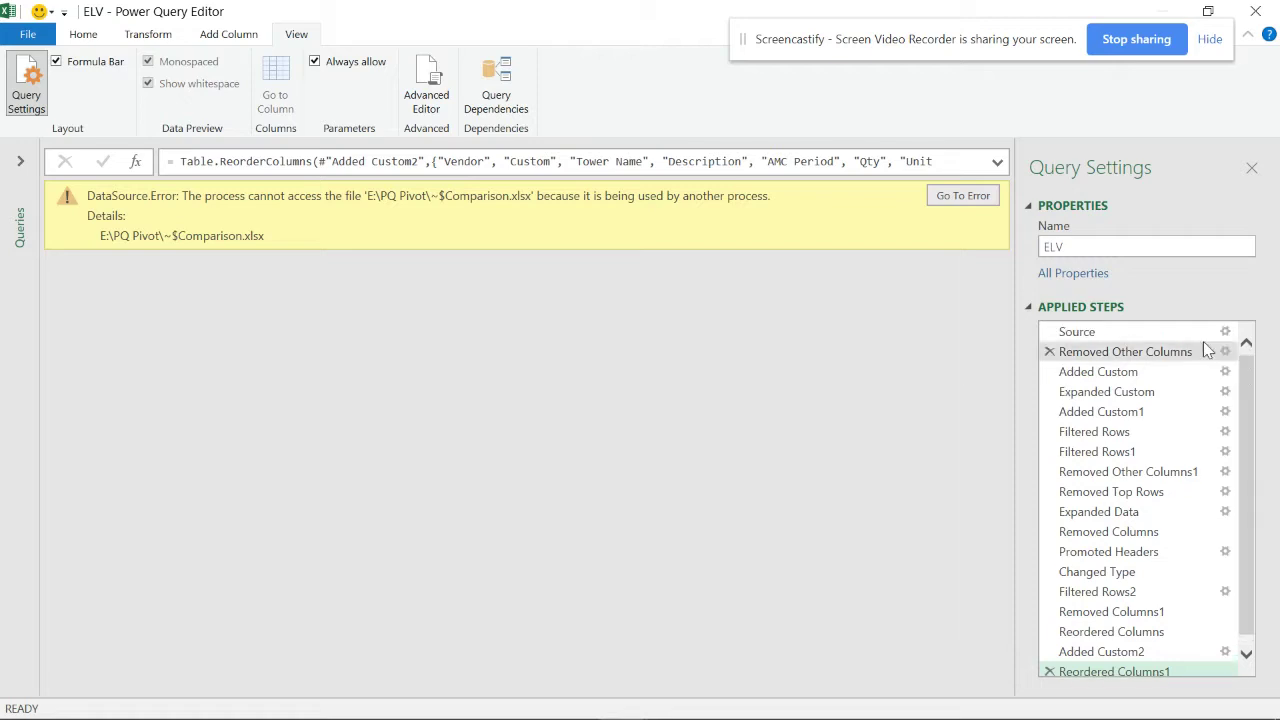
{"action": "left_click", "coordinate": [1150, 334]}
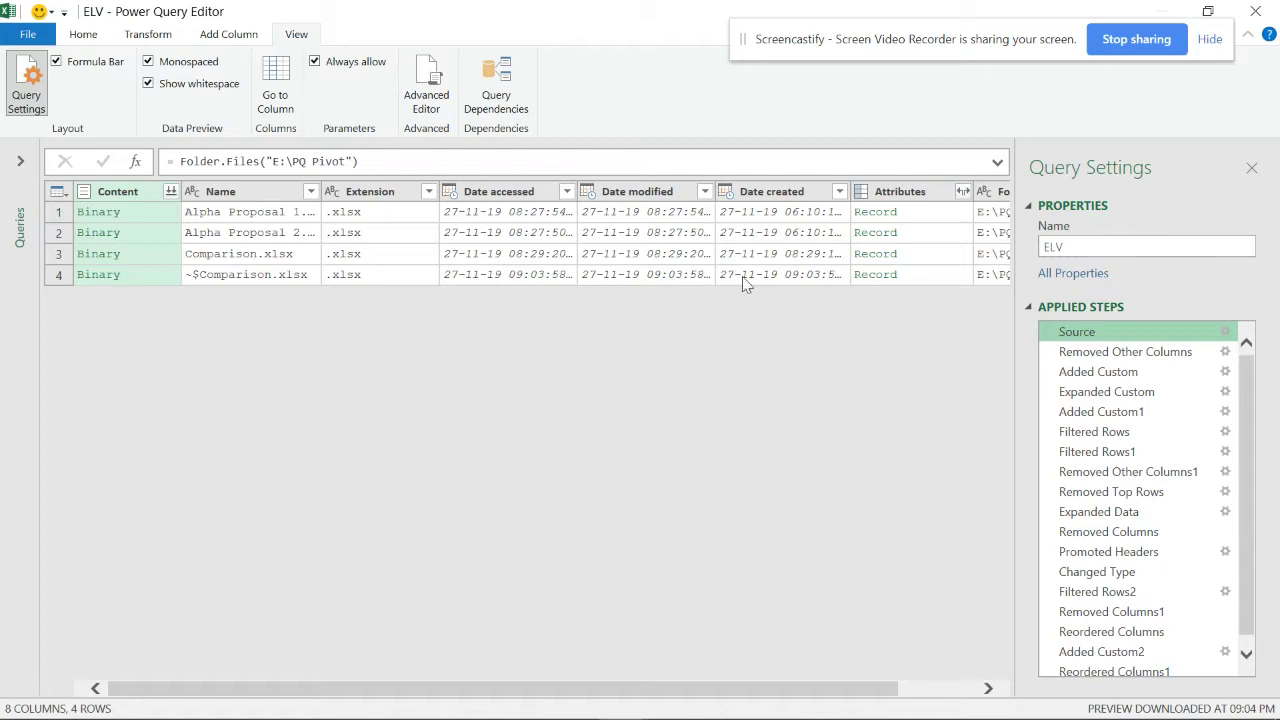
{"action": "left_click", "coordinate": [1076, 352]}
{"action": "left_click", "coordinate": [1086, 372]}
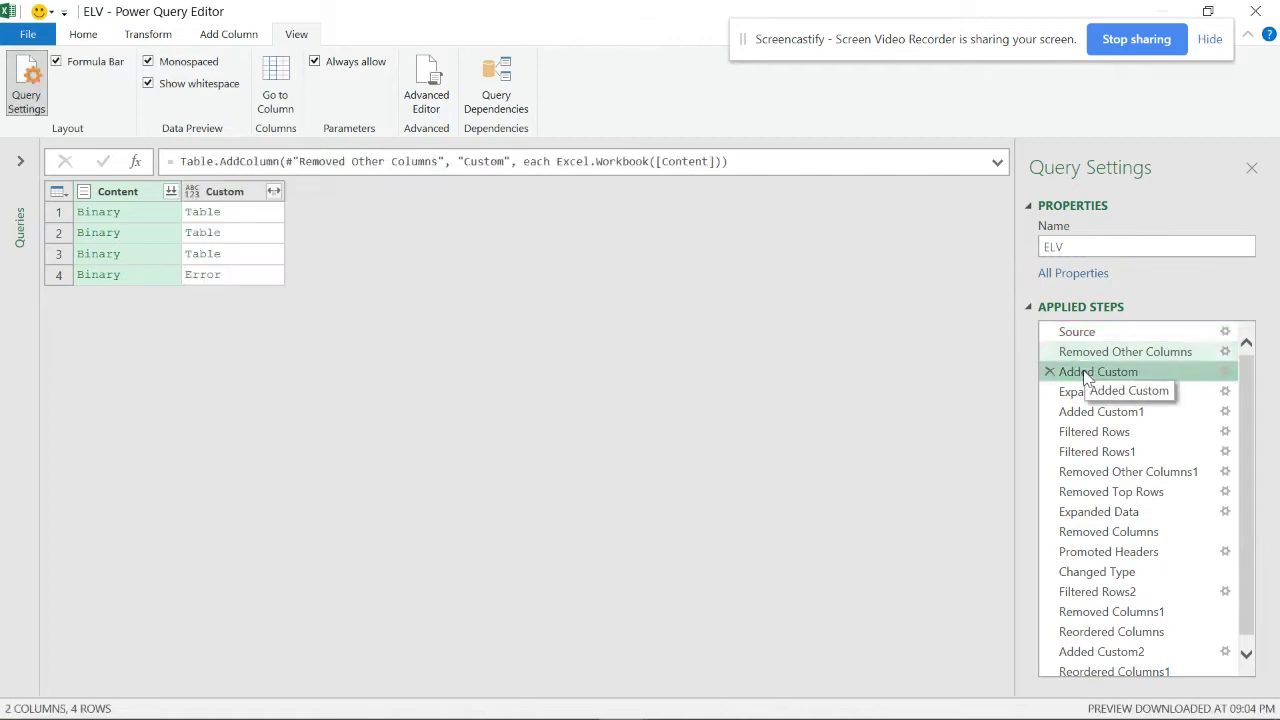
{"action": "left_click", "coordinate": [1095, 393]}
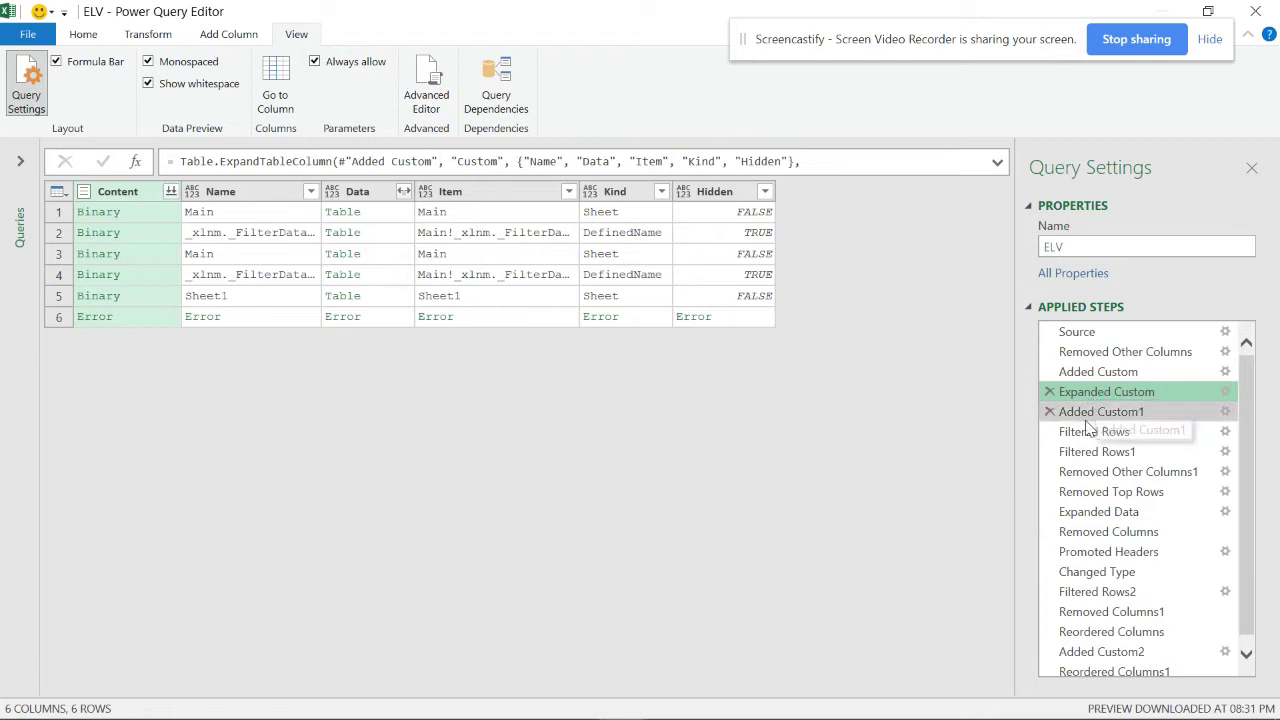
{"action": "left_click", "coordinate": [1097, 412]}
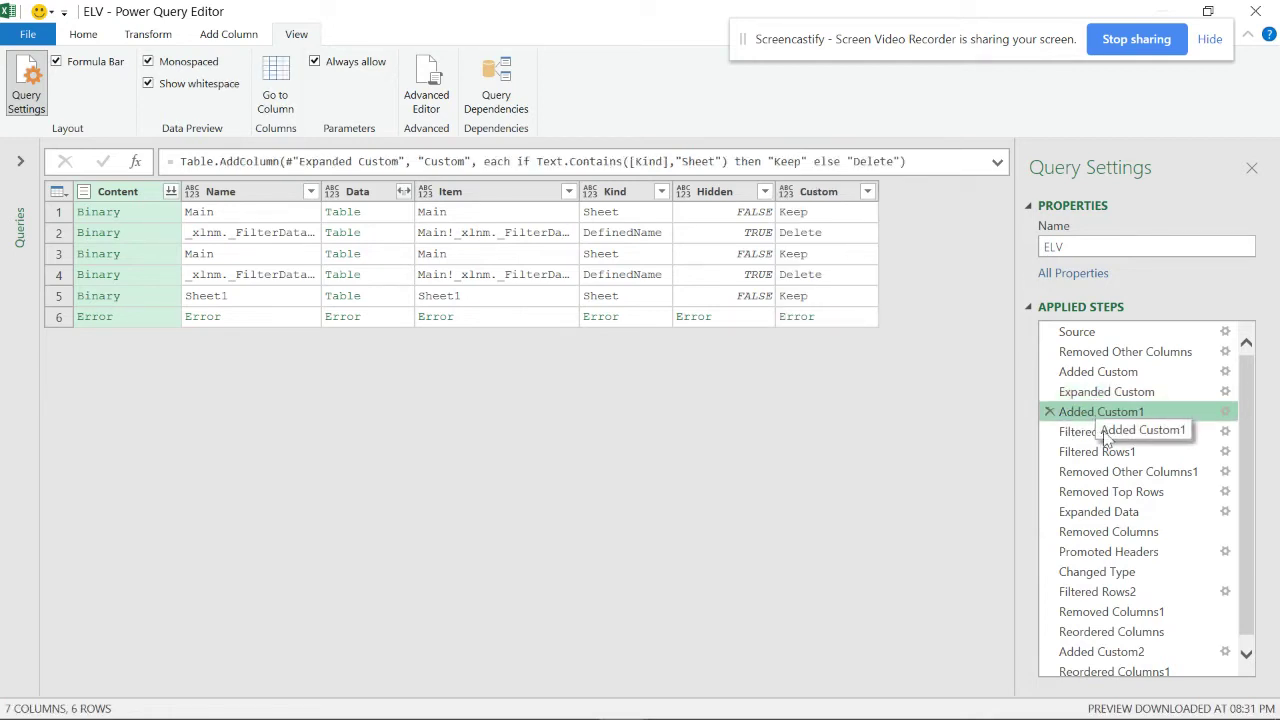
{"action": "left_click", "coordinate": [1098, 432]}
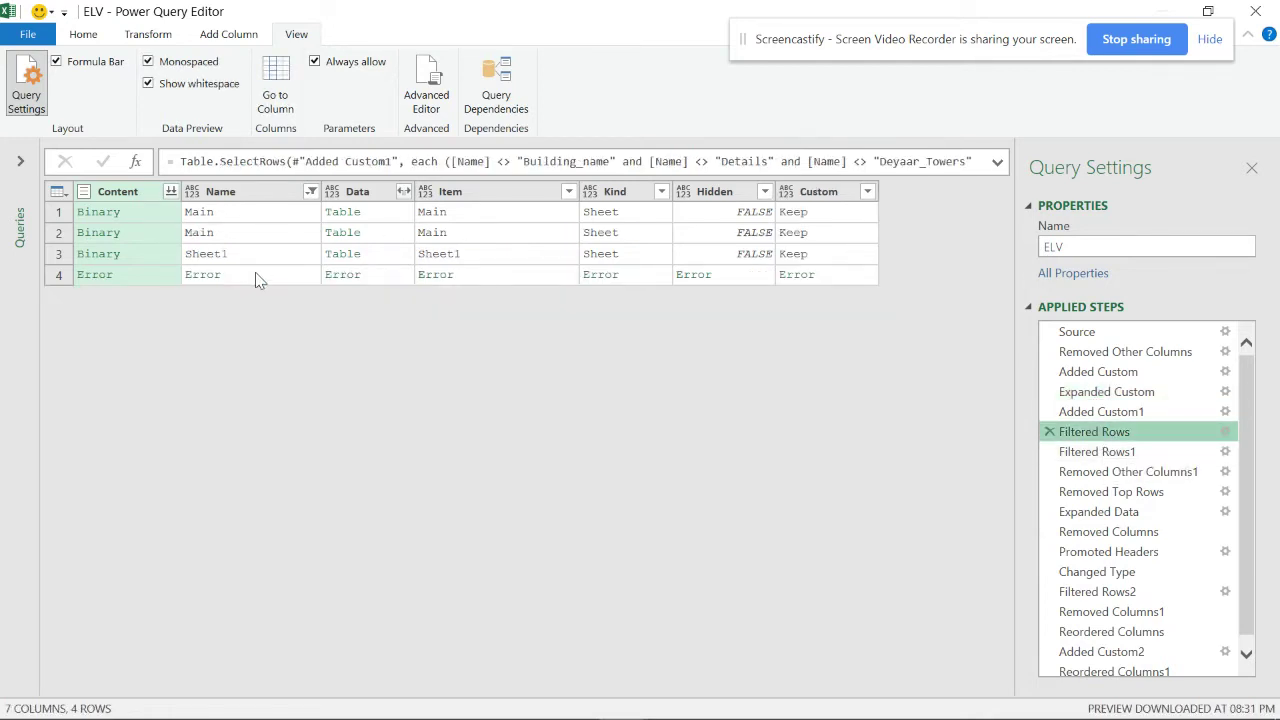
{"action": "left_click", "coordinate": [1066, 452]}
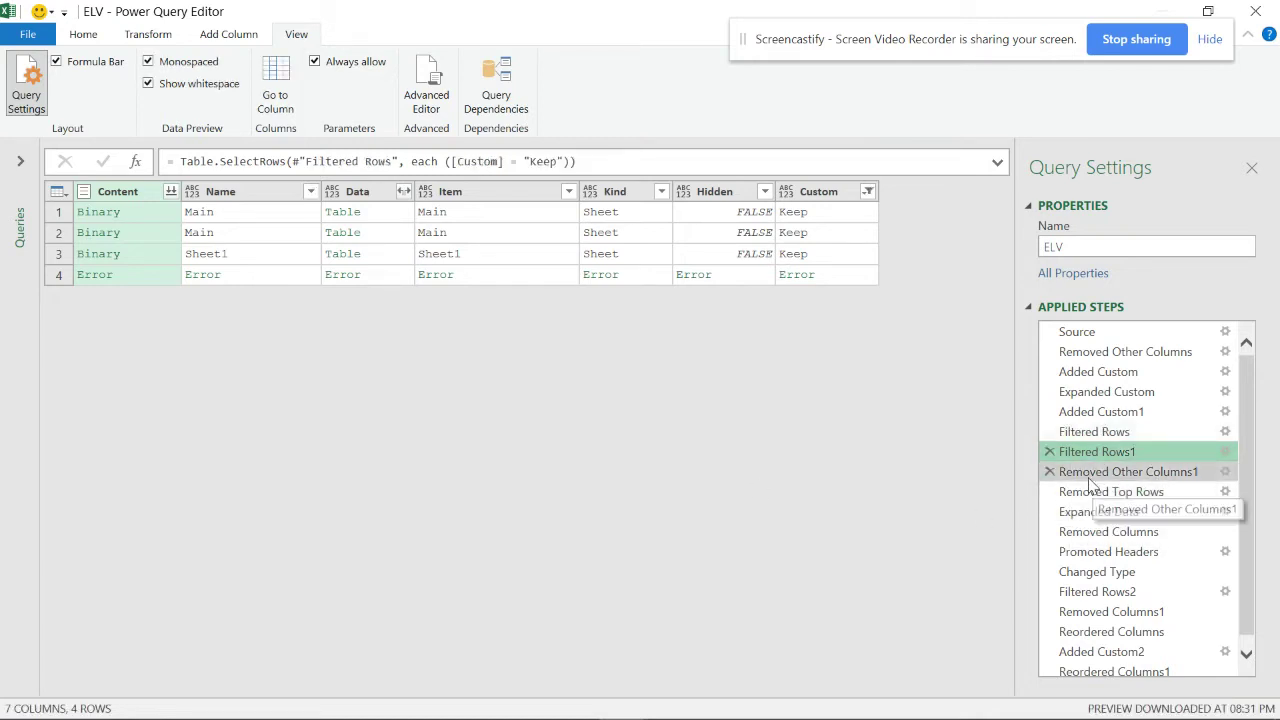
Step back from Removed Columns1 to locate the error at Removed Top Rows
{"action": "left_click", "coordinate": [1095, 614]}
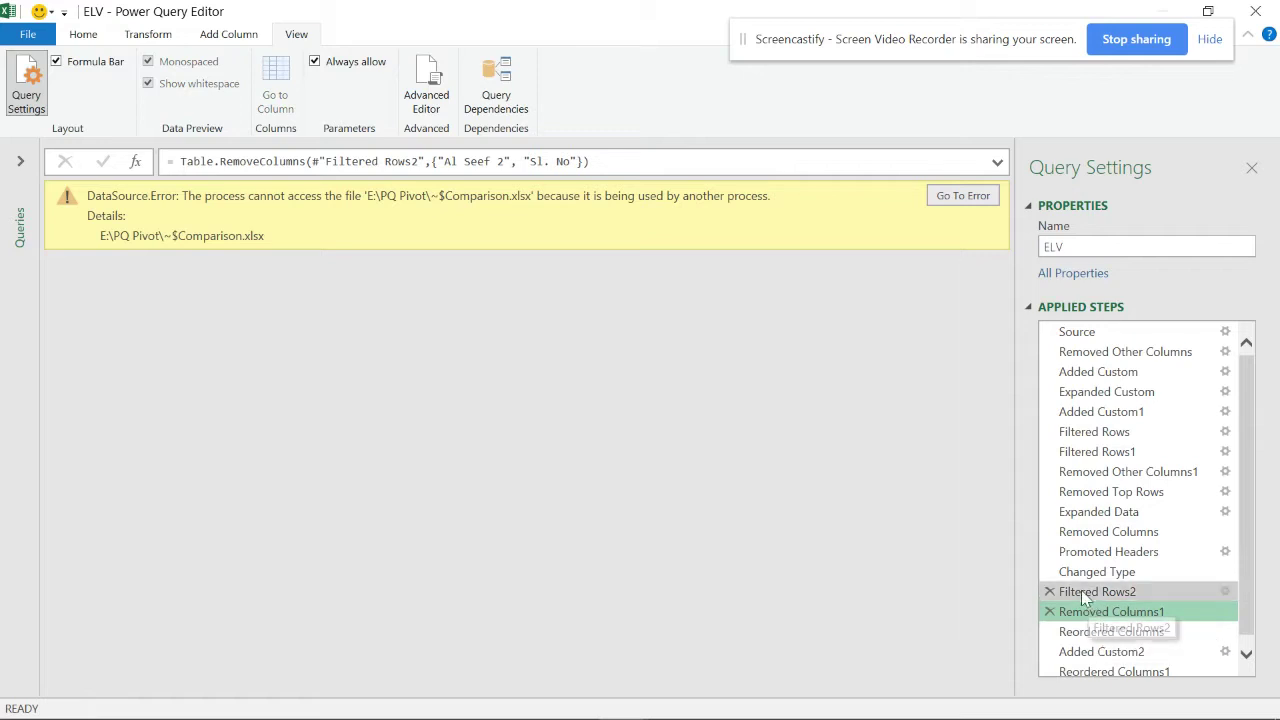
{"action": "left_click", "coordinate": [1094, 592]}
{"action": "left_click", "coordinate": [1089, 575]}
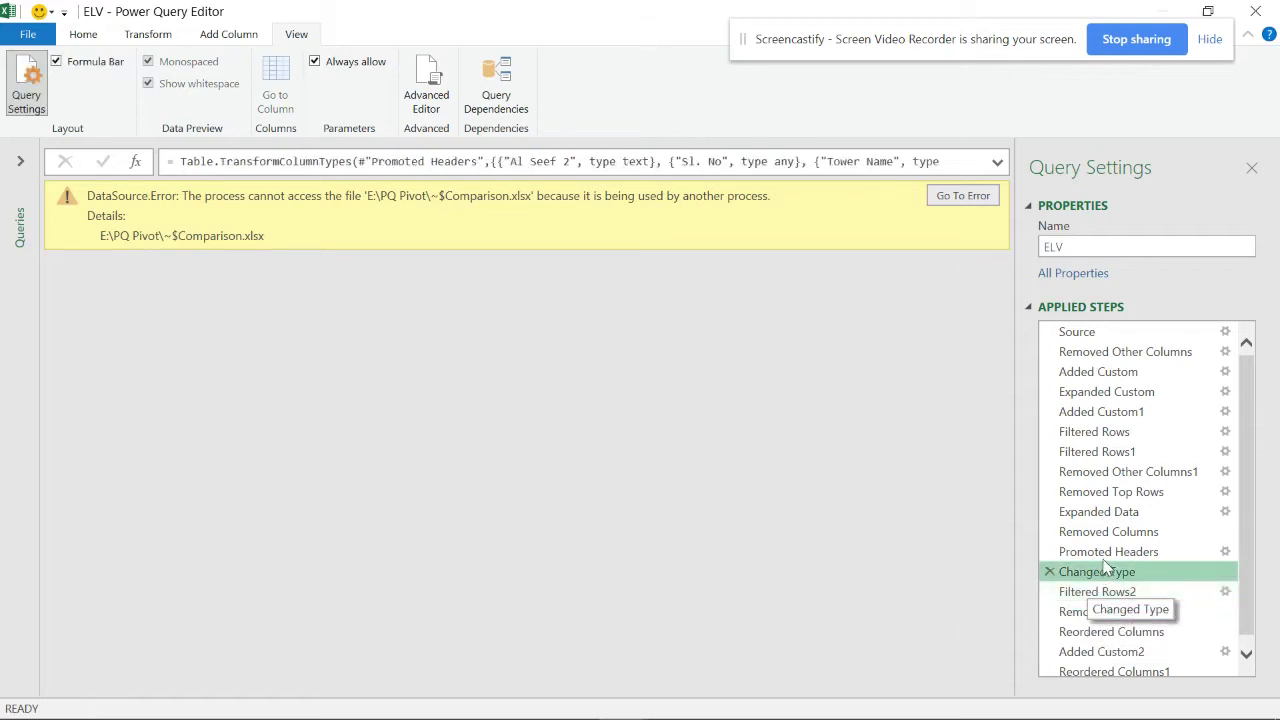
{"action": "left_click", "coordinate": [1092, 552]}
{"action": "left_click", "coordinate": [1094, 532]}
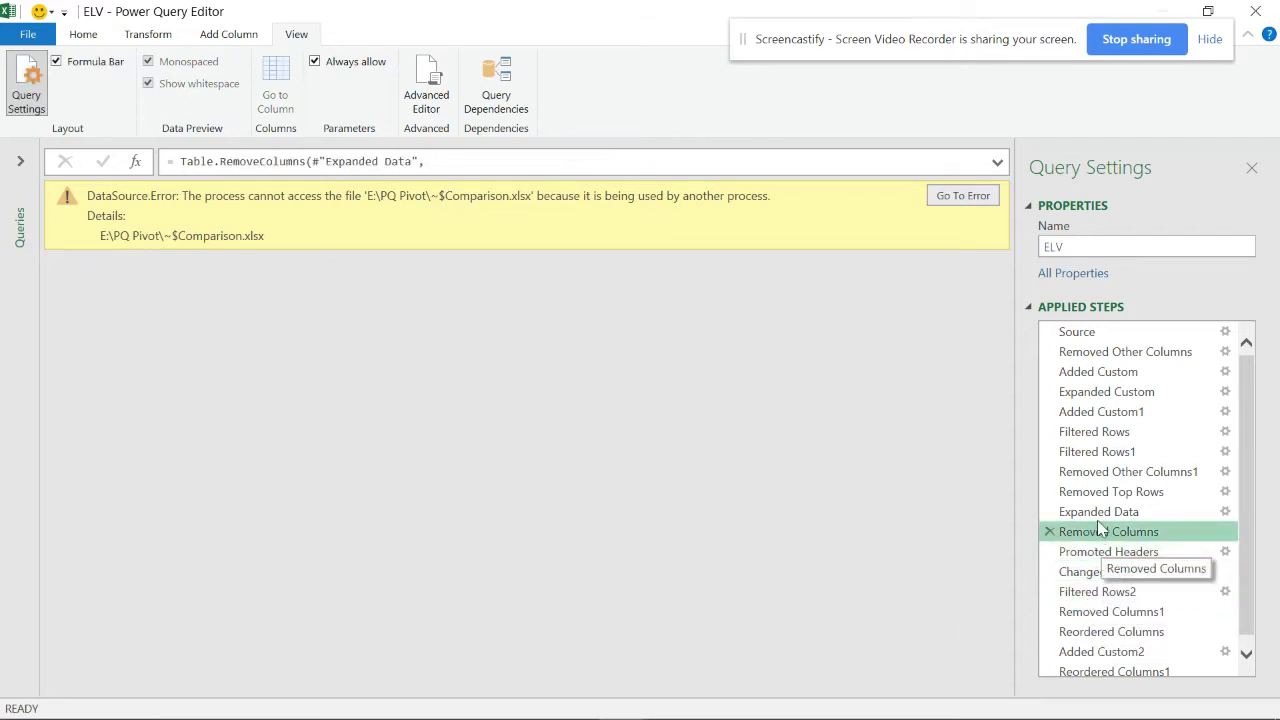
{"action": "left_click", "coordinate": [1097, 513]}
{"action": "left_click", "coordinate": [1092, 493]}
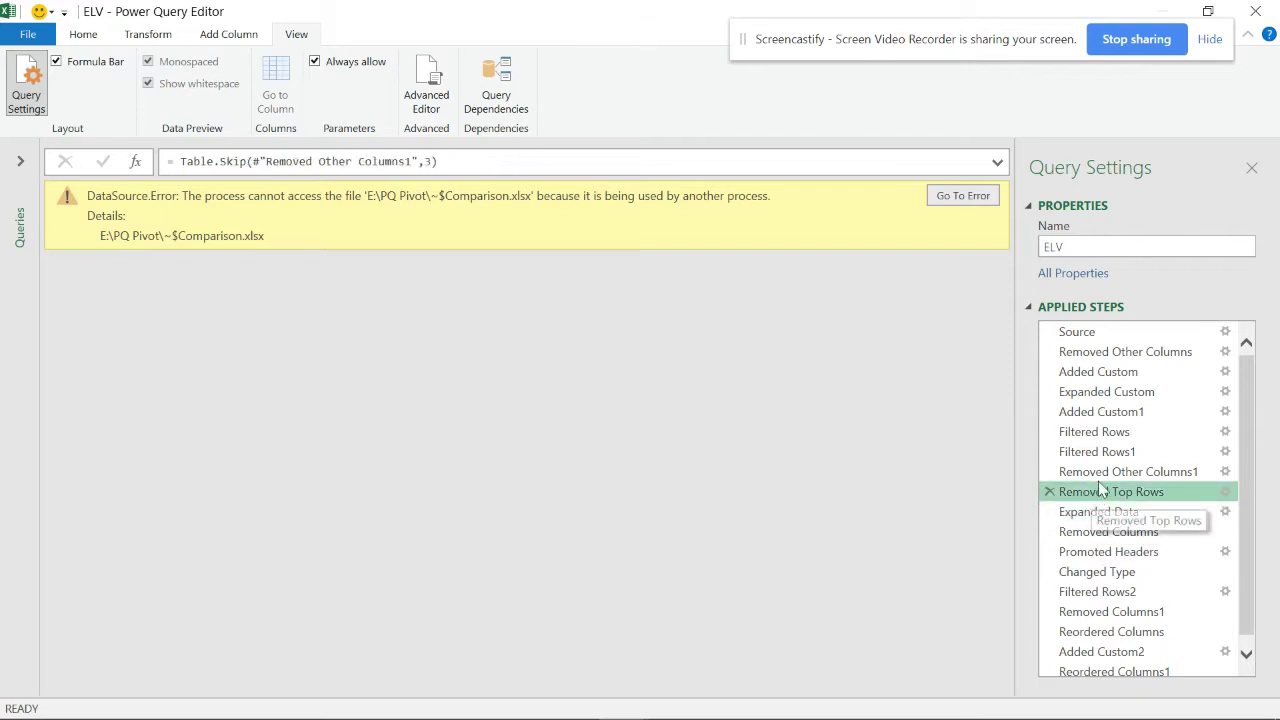
{"action": "left_click", "coordinate": [1090, 472]}
{"action": "left_click", "coordinate": [1092, 458]}
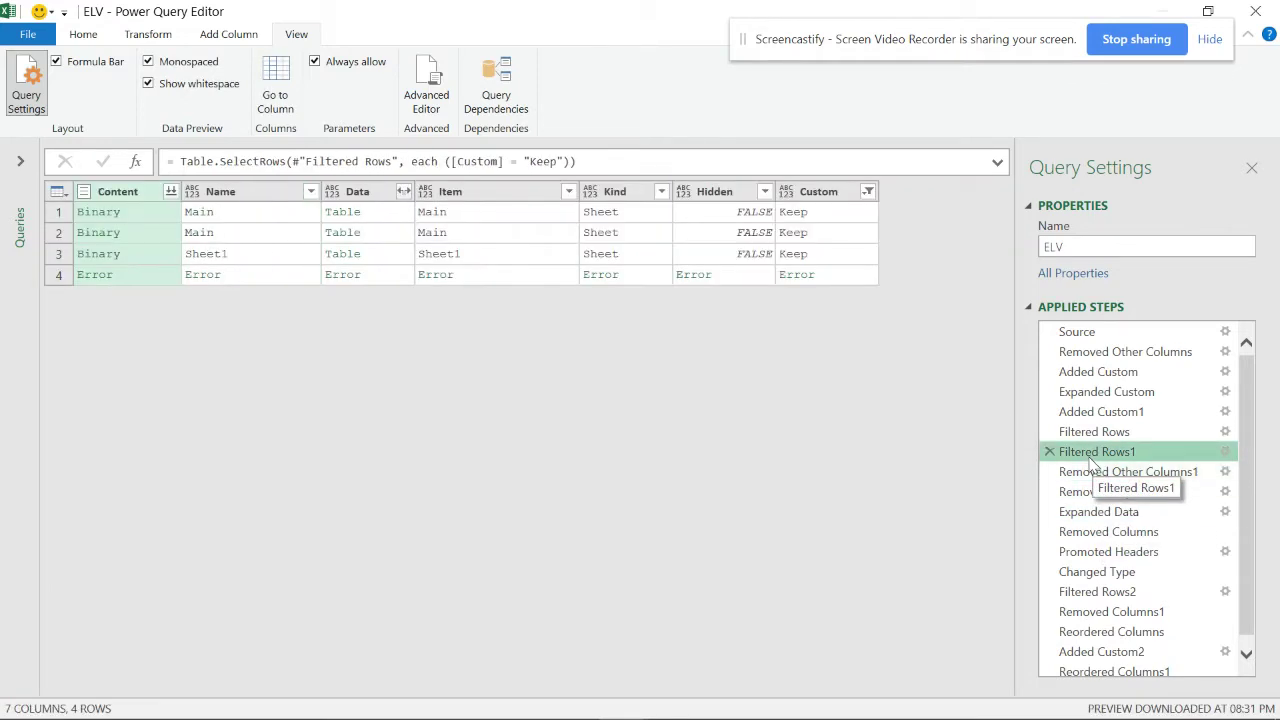
{"action": "left_click", "coordinate": [1104, 477]}
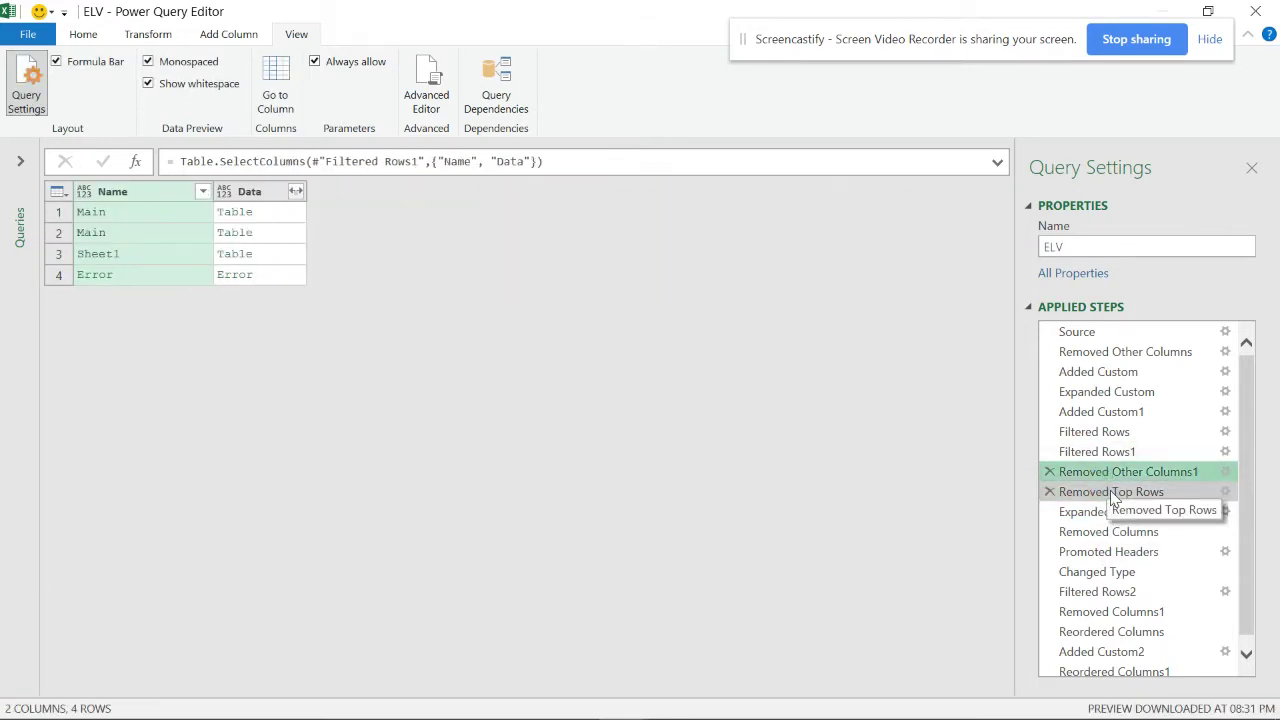
{"action": "left_click", "coordinate": [1110, 493]}
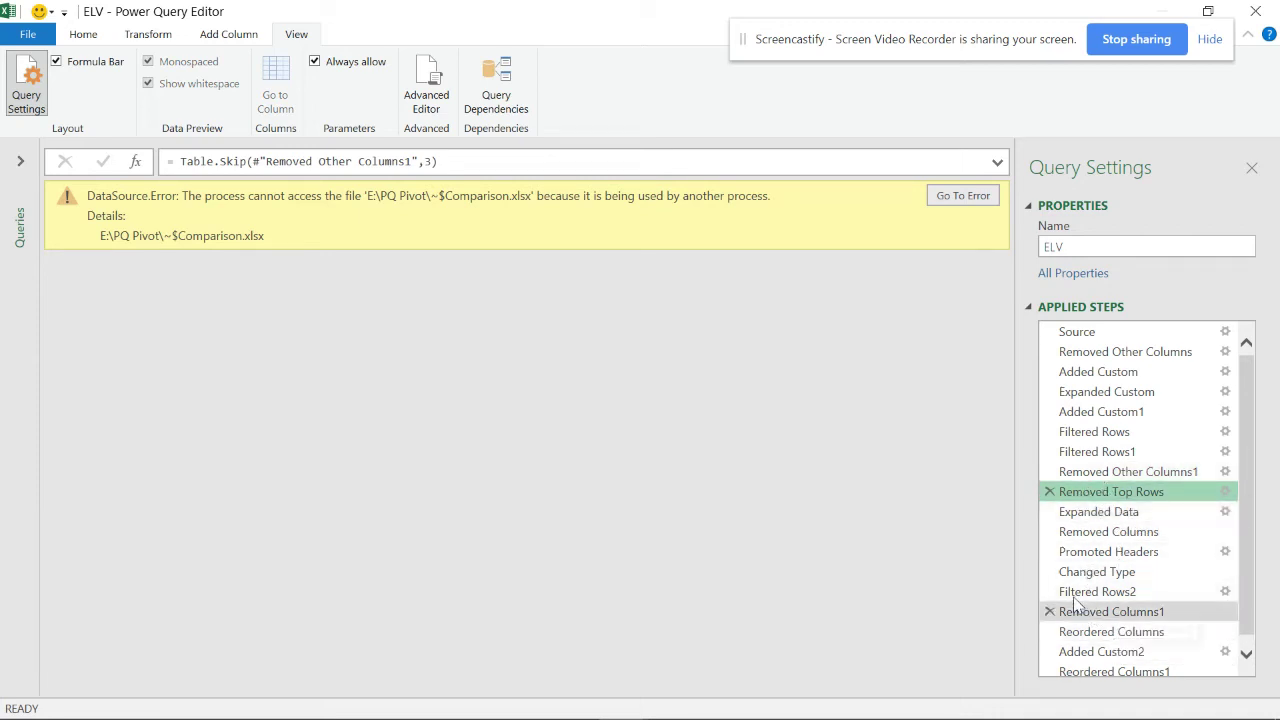
Try moving Reordered Columns1 above Removed Top Rows, then reselect Removed Top Rows
{"action": "scroll", "coordinate": [1092, 585], "scroll_direction": "down", "scroll_amount": 1}
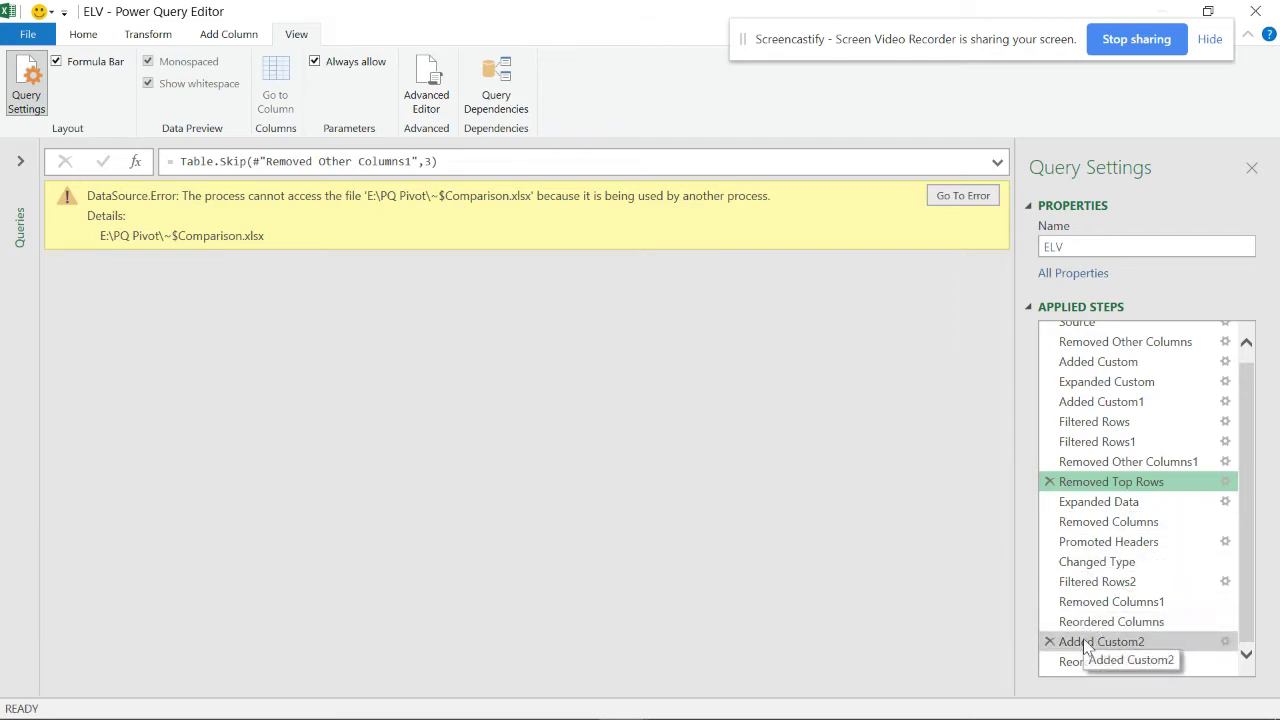
{"action": "left_click_drag", "start_coordinate": [1070, 661], "coordinate": [1097, 674]}
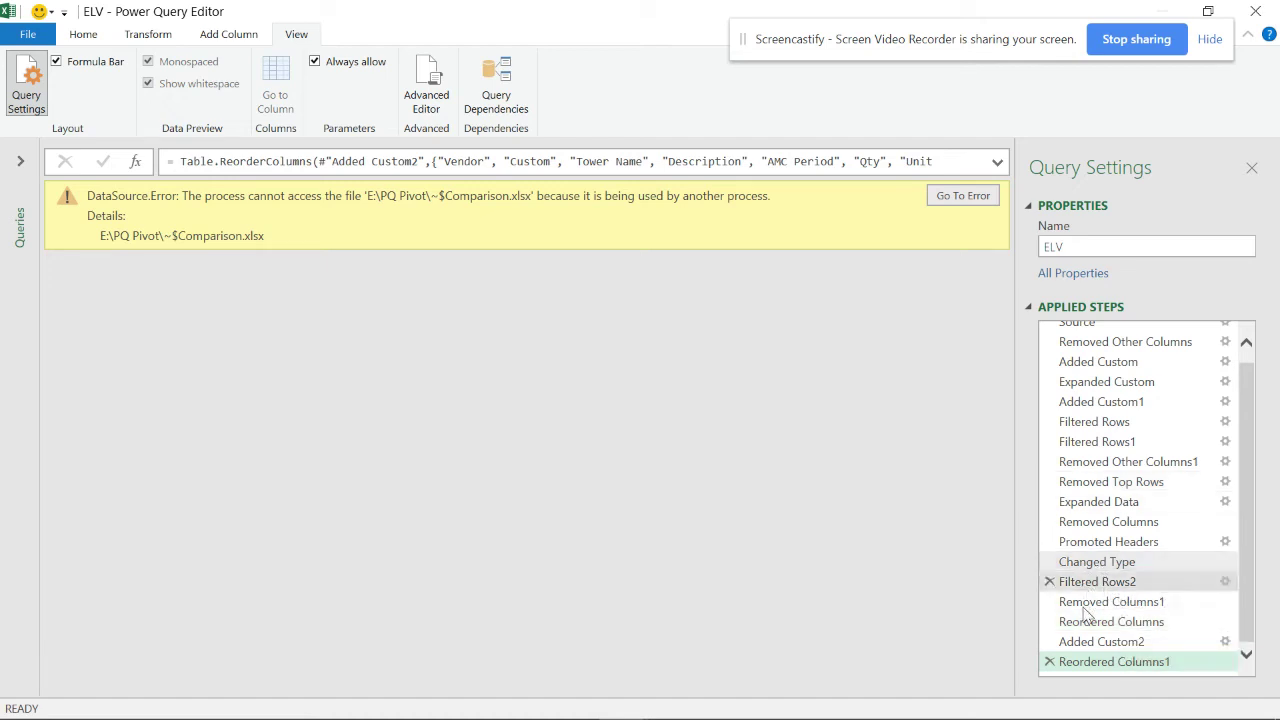
{"action": "mouse_move", "coordinate": [1085, 662]}
{"action": "left_mouse_down"}
{"action": "mouse_move", "coordinate": [1105, 446]}
{"action": "mouse_move", "coordinate": [1115, 686]}
{"action": "mouse_move", "coordinate": [1108, 672]}
{"action": "left_mouse_up"}
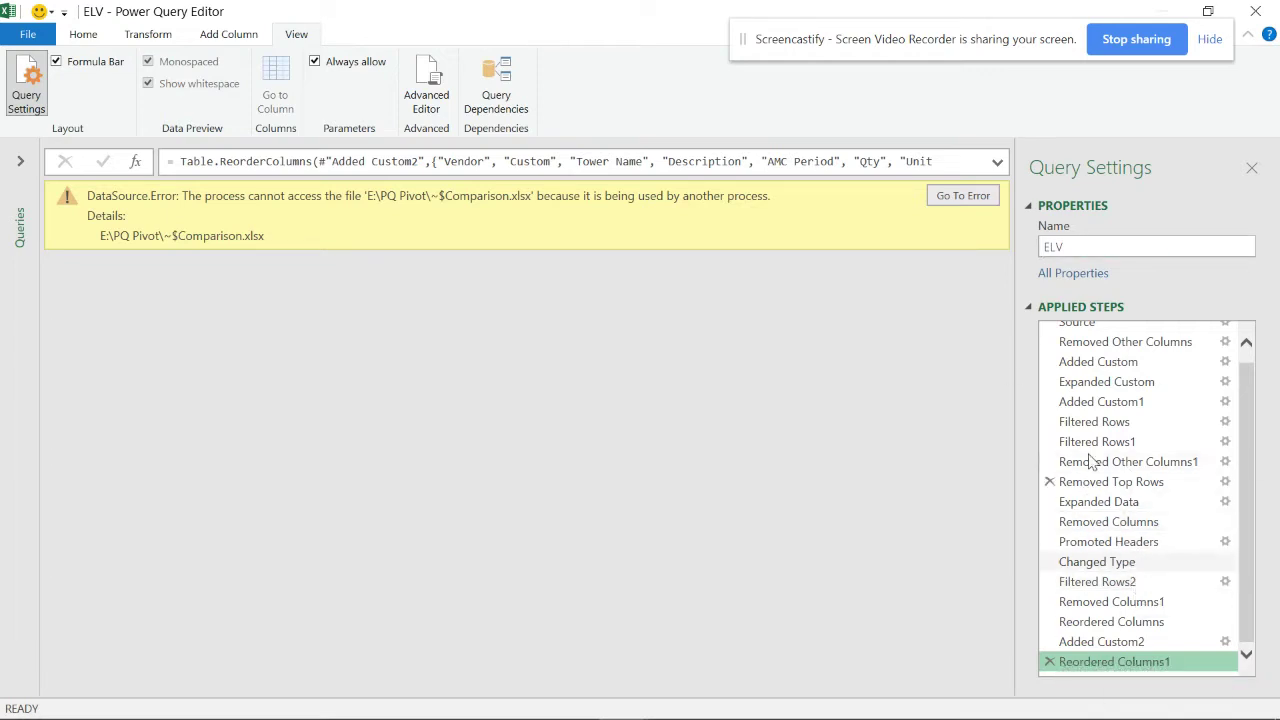
{"action": "left_click", "coordinate": [1227, 486]}
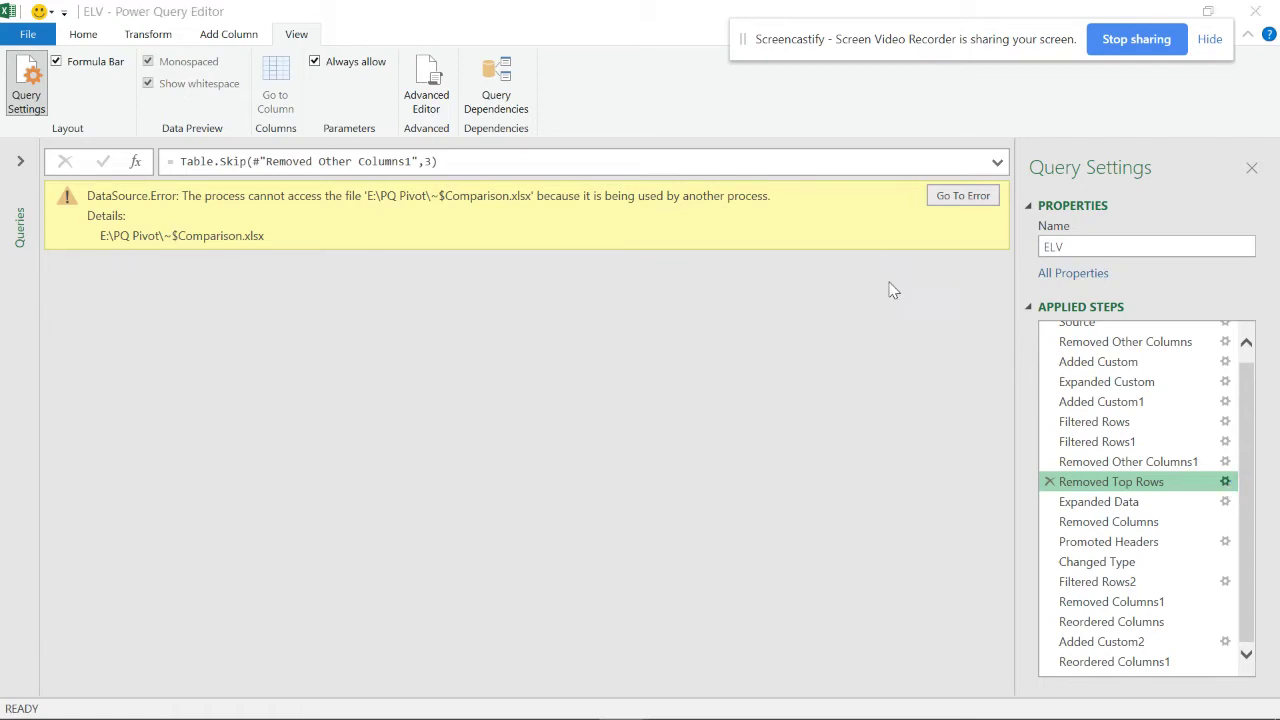
Cancel the Remove Top Rows dialog and check the Source step's folder settings
{"action": "left_click", "coordinate": [940, 430]}
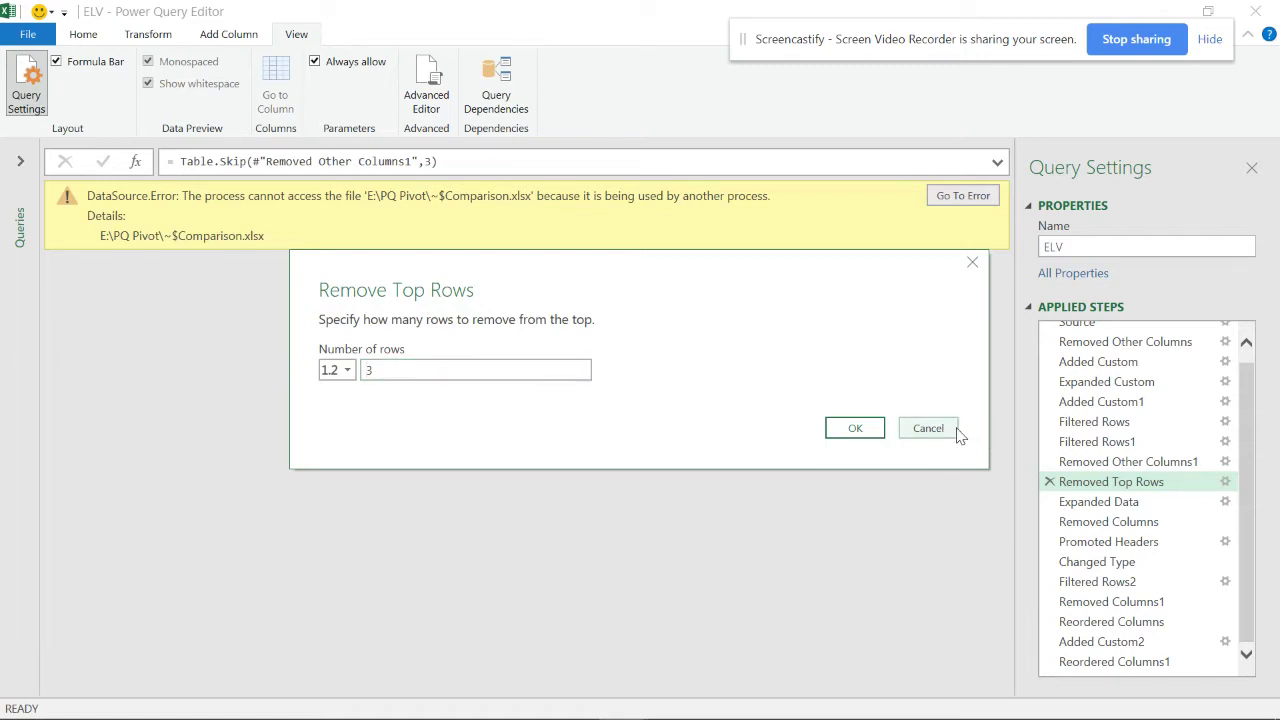
{"action": "left_click", "coordinate": [955, 434]}
{"action": "scroll", "coordinate": [1248, 400], "scroll_direction": "up", "scroll_amount": 1}
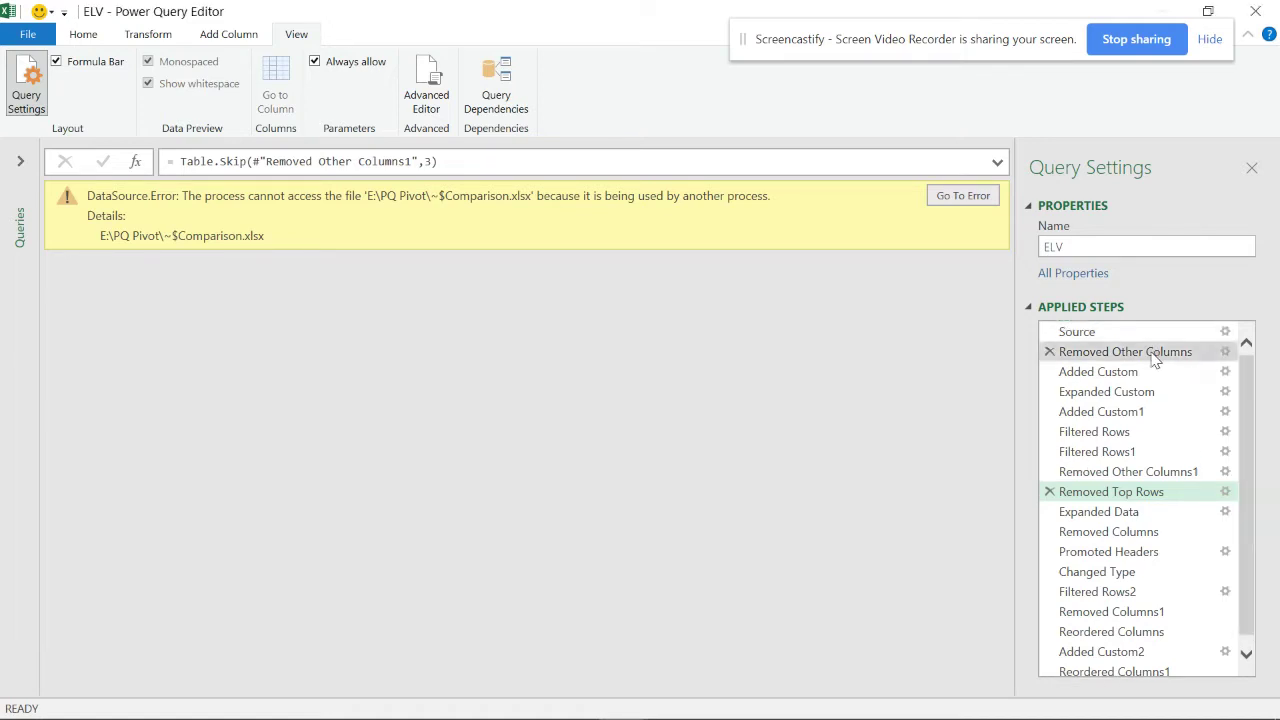
{"action": "left_click", "coordinate": [1114, 328]}
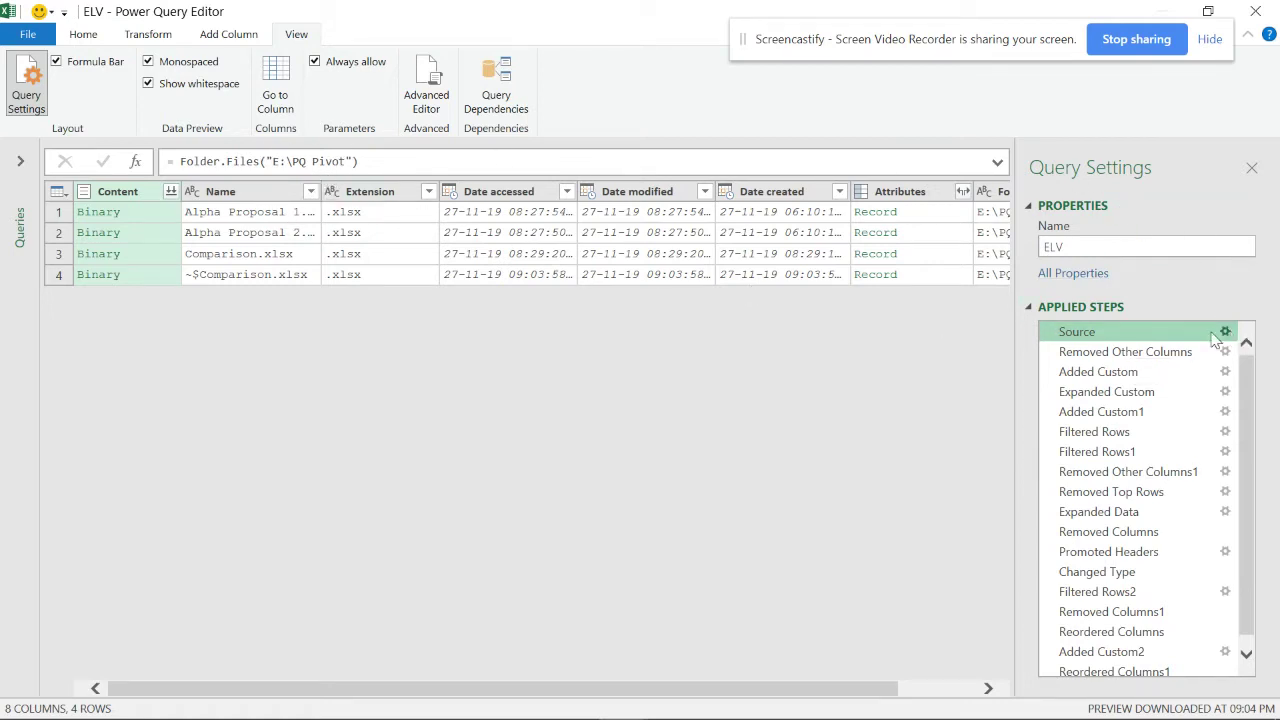
{"action": "left_click", "coordinate": [1223, 333]}
{"action": "left_click", "coordinate": [853, 428]}
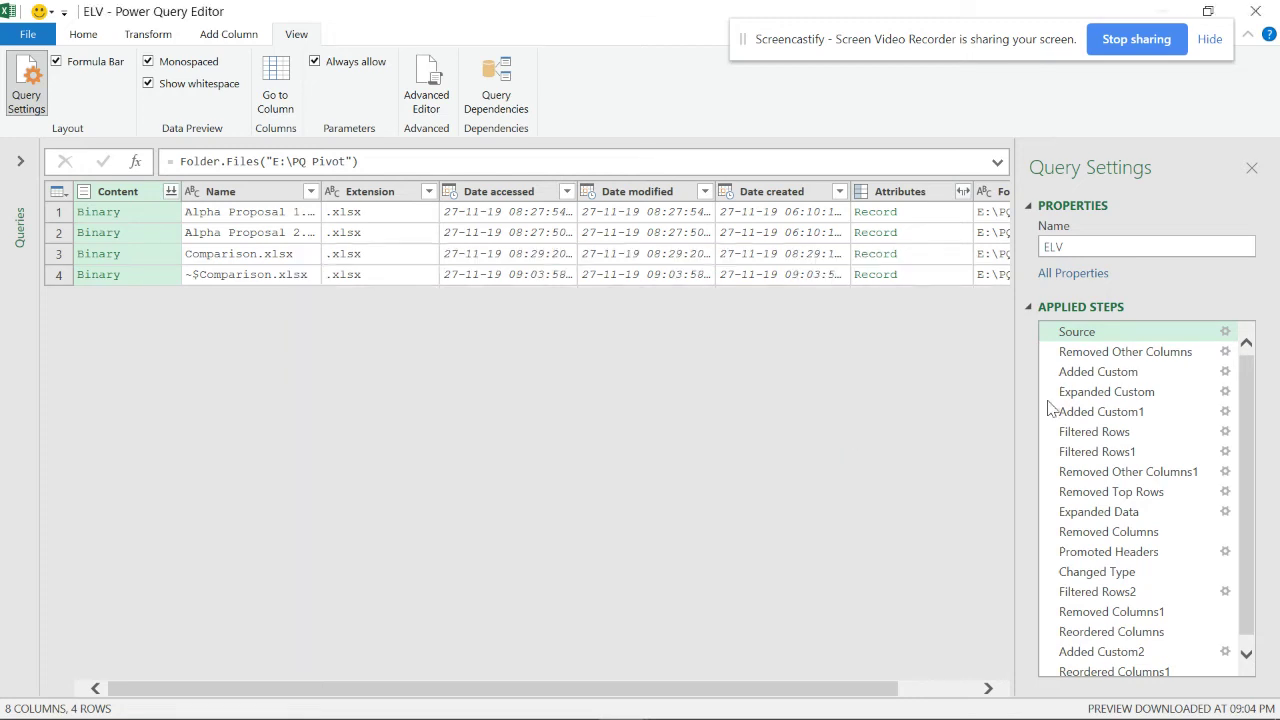
At Expanded Custom, add a Name filter as the new Filtered Rows3 step
{"action": "left_click", "coordinate": [1106, 354]}
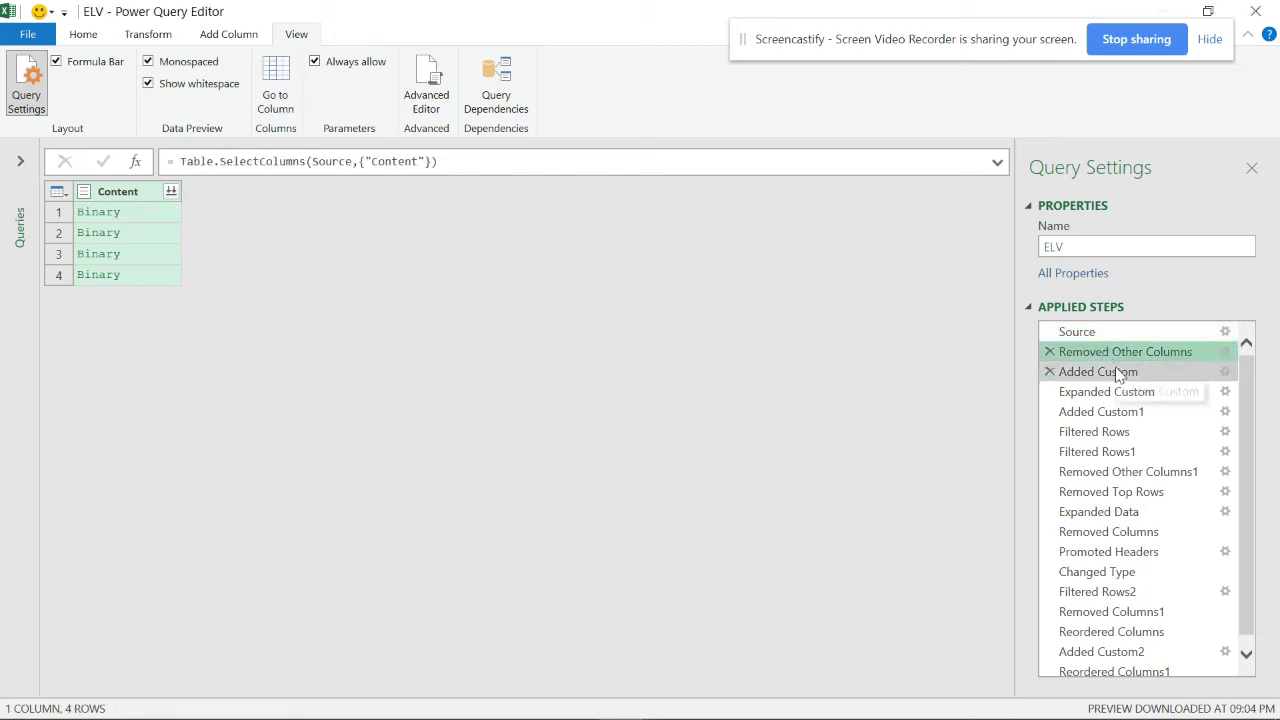
{"action": "left_click", "coordinate": [1114, 372]}
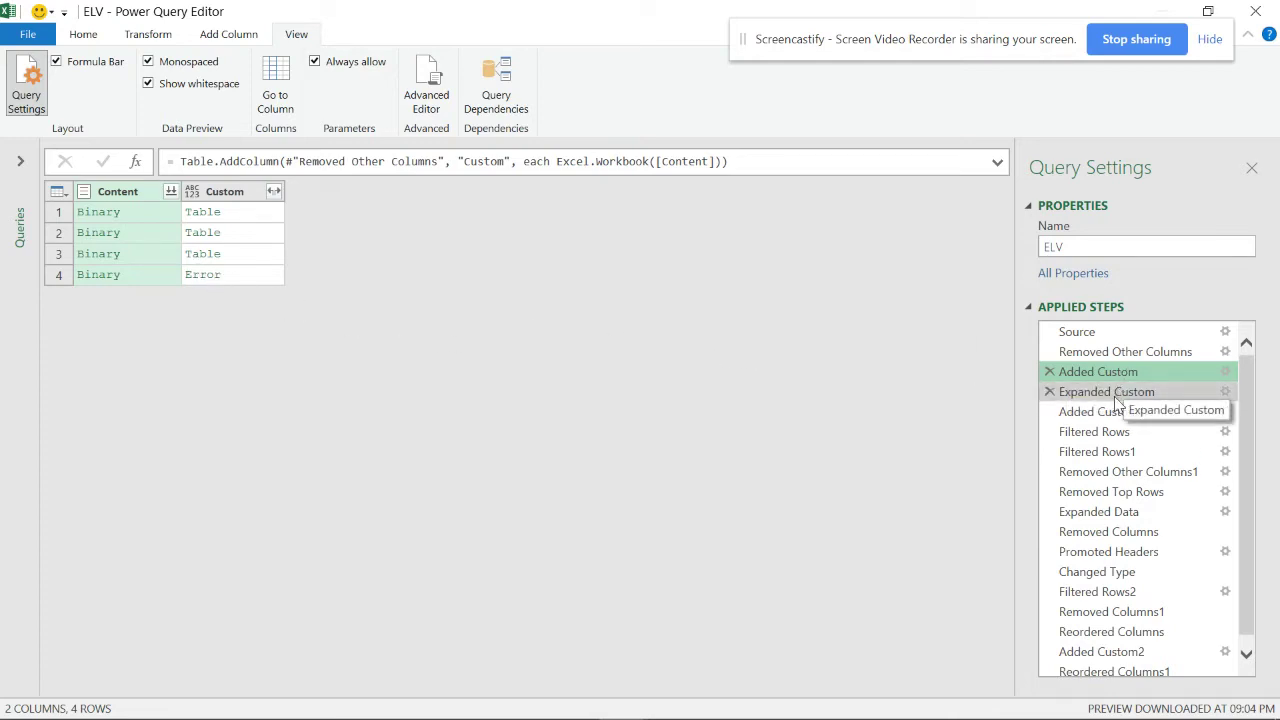
{"action": "left_click", "coordinate": [1060, 393]}
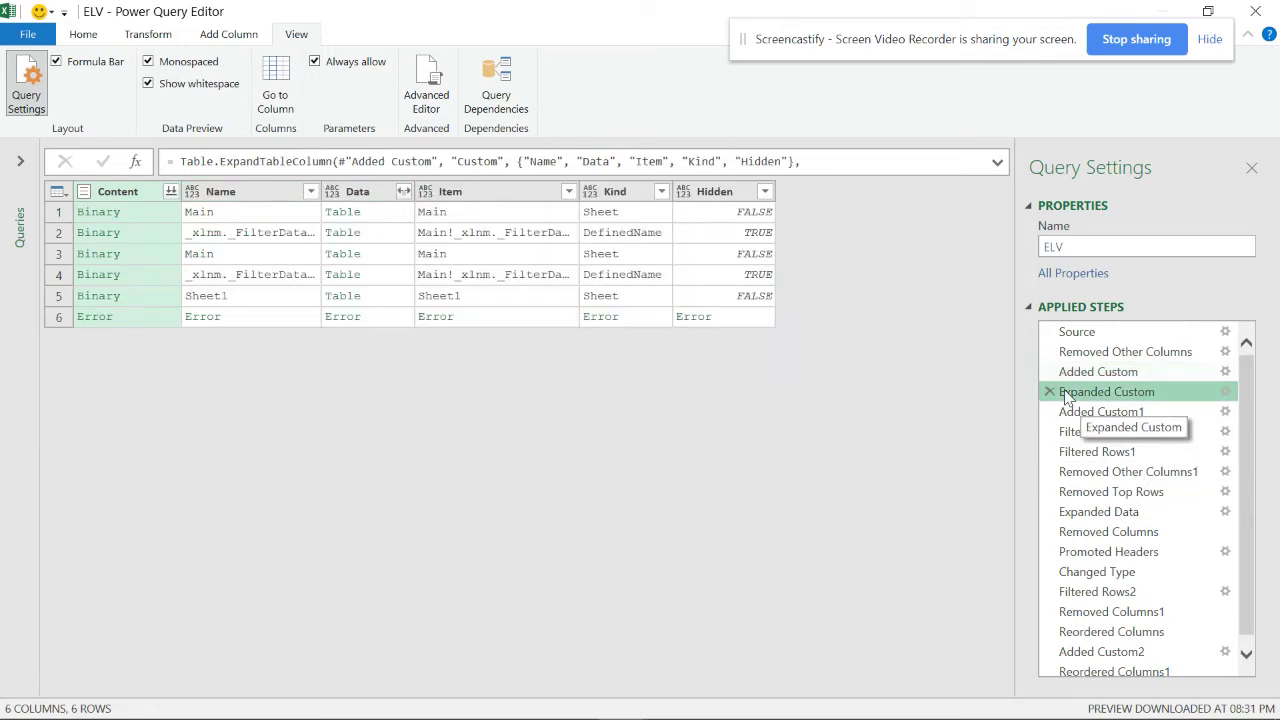
{"action": "left_click", "coordinate": [313, 192]}
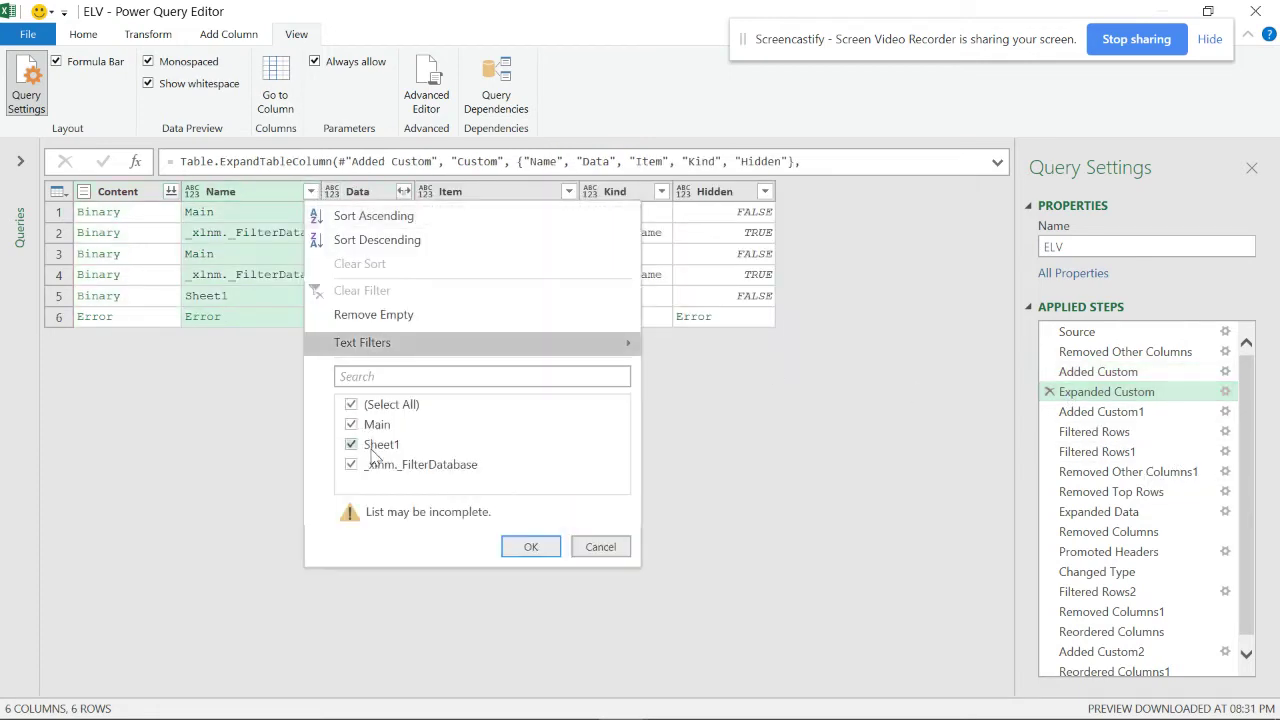
{"action": "left_click", "coordinate": [539, 553]}
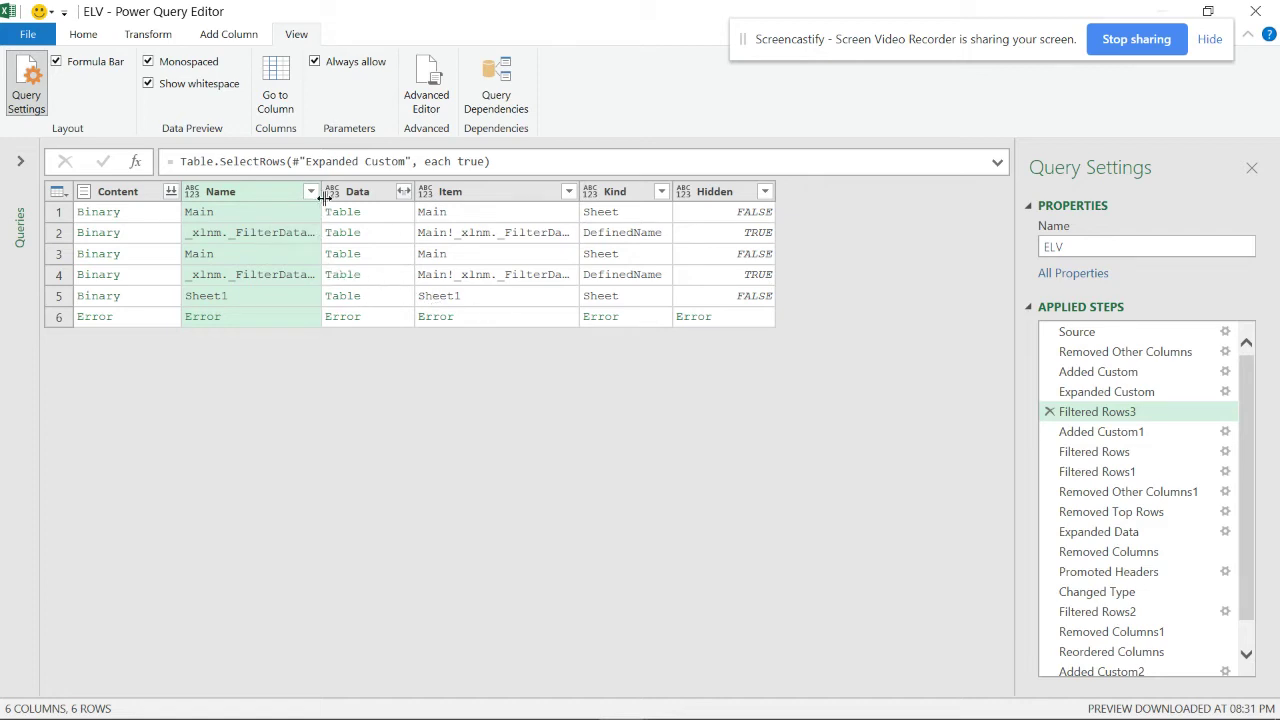
Change the Filtered Rows Name filter to keep only Main and Sheet1, then return to Source
{"action": "left_click", "coordinate": [1090, 436]}
{"action": "left_click", "coordinate": [1094, 454]}
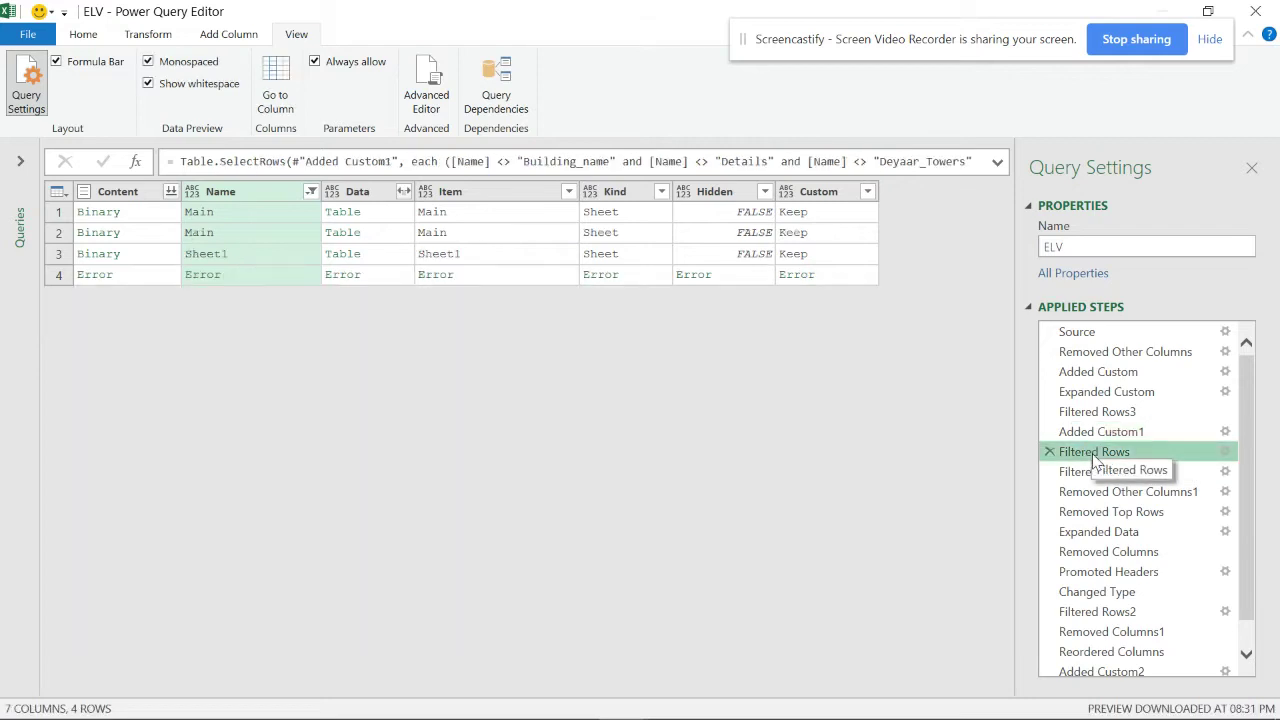
{"action": "left_click", "coordinate": [311, 191]}
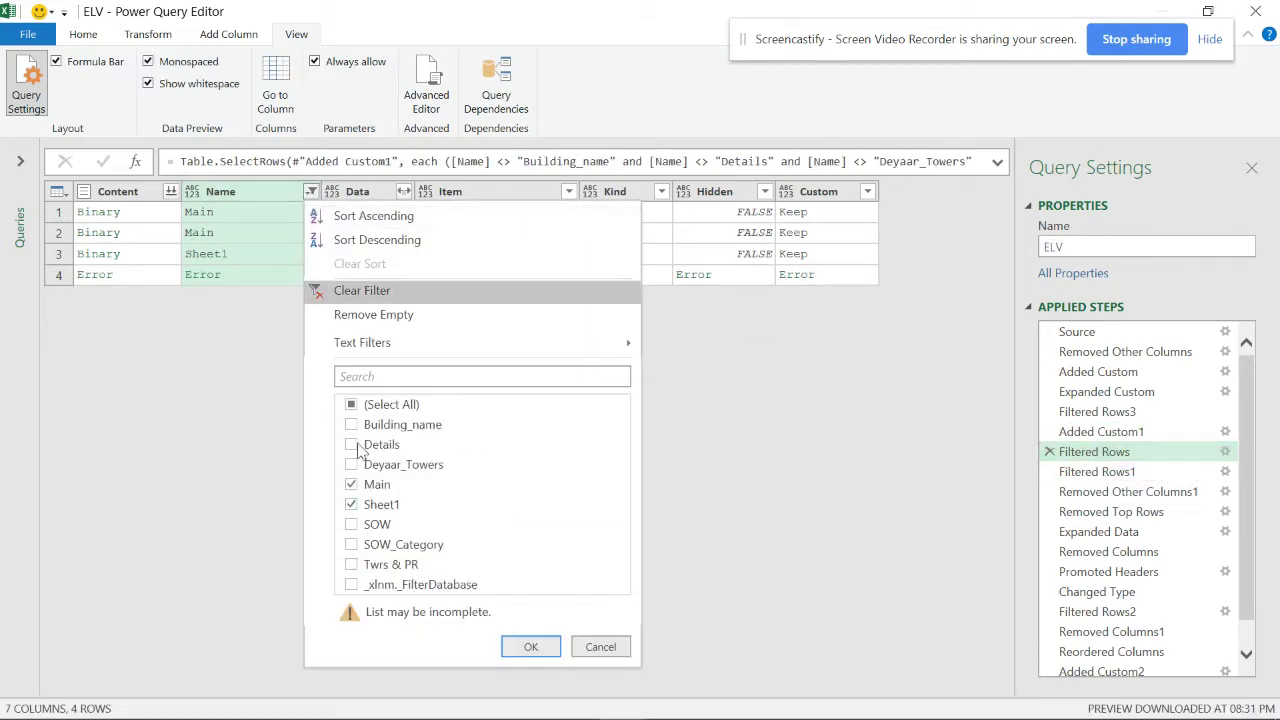
{"action": "left_click", "coordinate": [531, 646]}
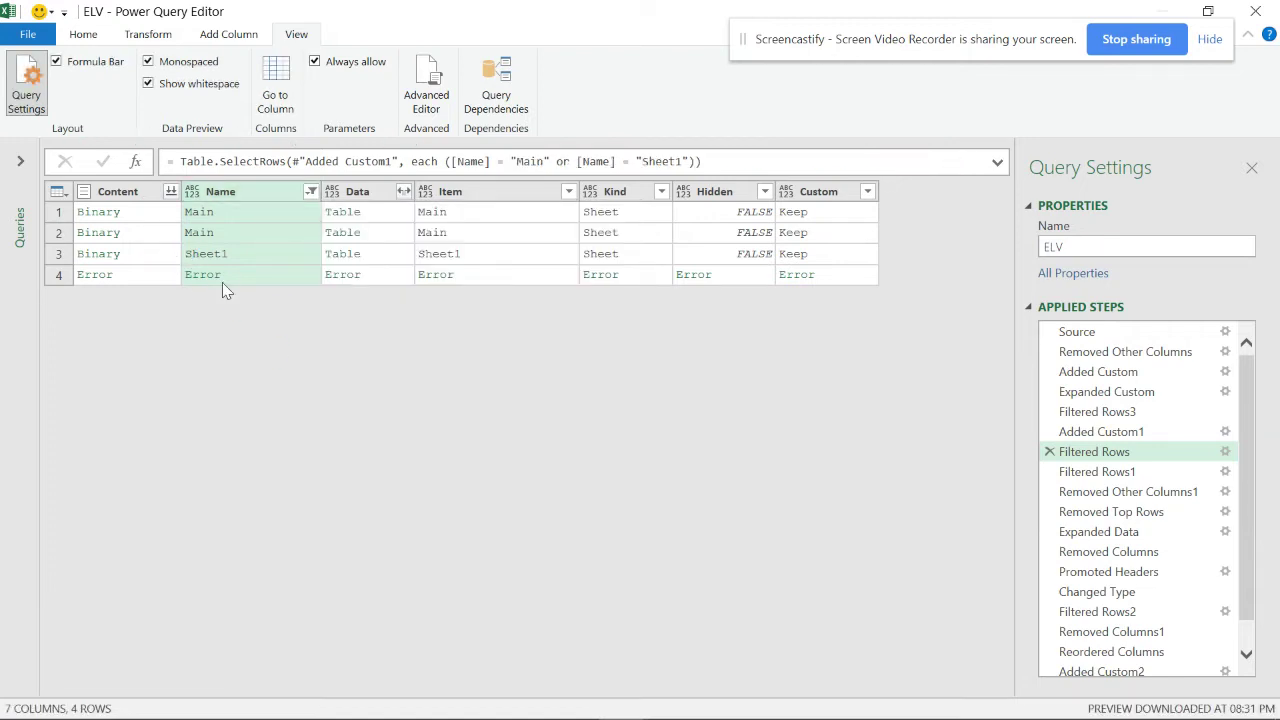
{"action": "left_click", "coordinate": [1122, 370]}
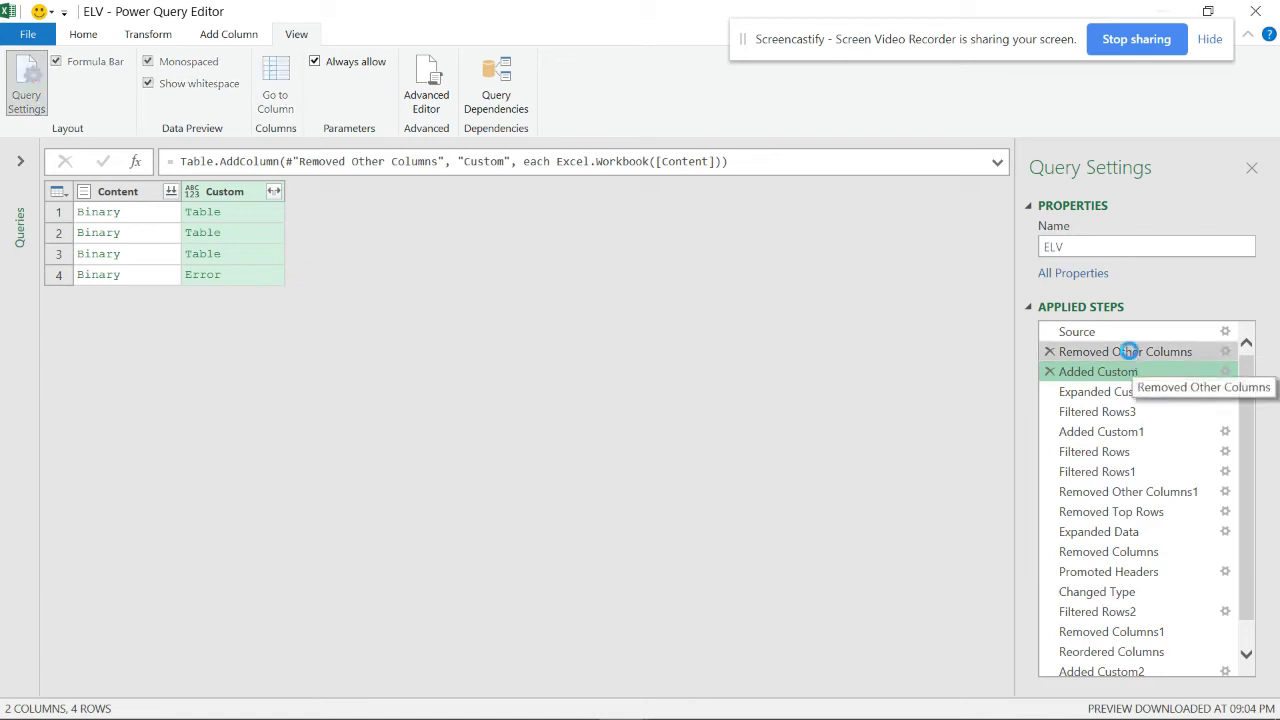
{"action": "left_click", "coordinate": [1125, 351]}
{"action": "left_click", "coordinate": [1108, 330]}
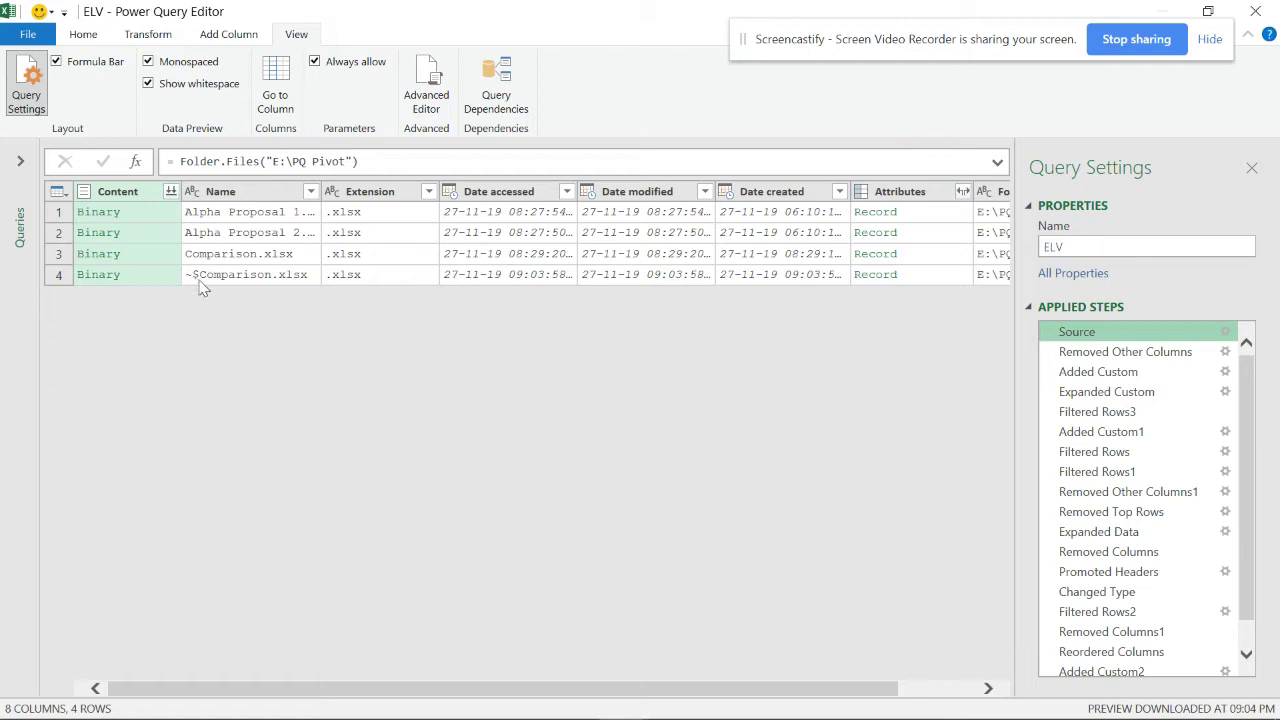
Filter the Source file list's Name column to exclude ~$Comparison.xlsx
{"action": "left_click", "coordinate": [311, 191]}
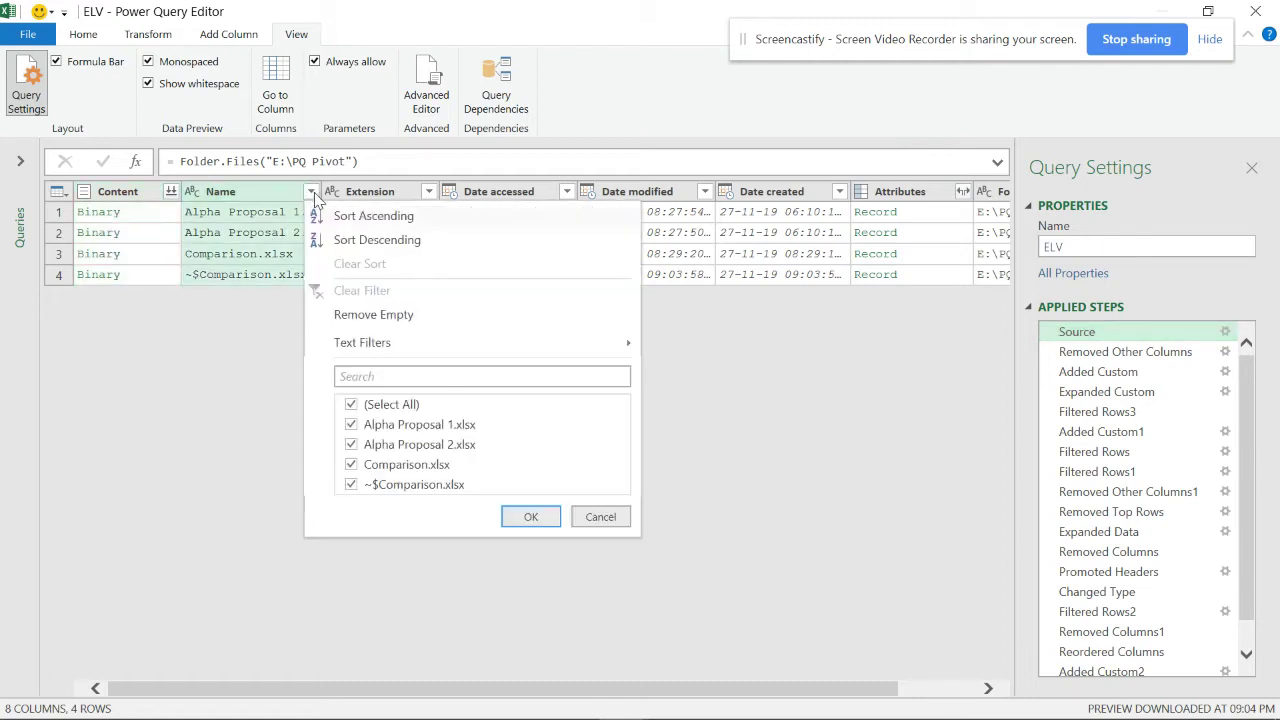
{"action": "left_click", "coordinate": [351, 487]}
{"action": "left_click", "coordinate": [531, 516]}
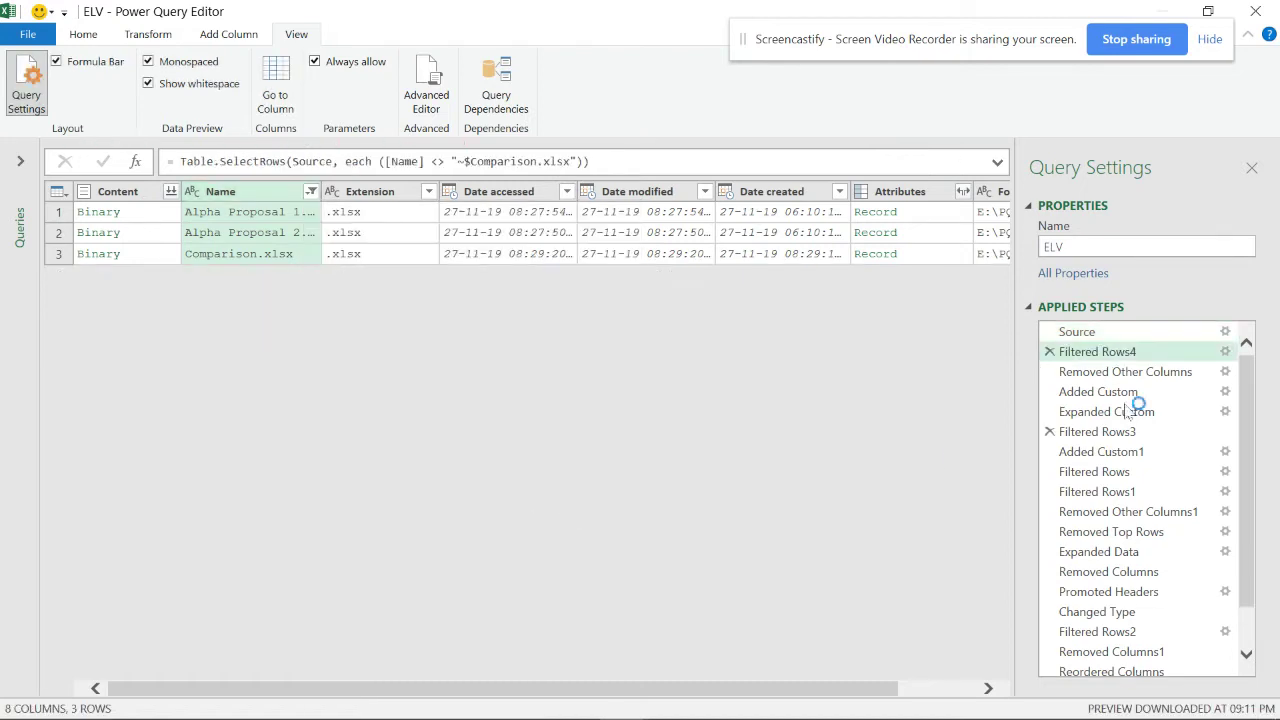
{"action": "left_click", "coordinate": [1100, 373]}
Step through the applied steps from Added Custom to Filtered Rows1
{"action": "left_click", "coordinate": [1103, 392]}
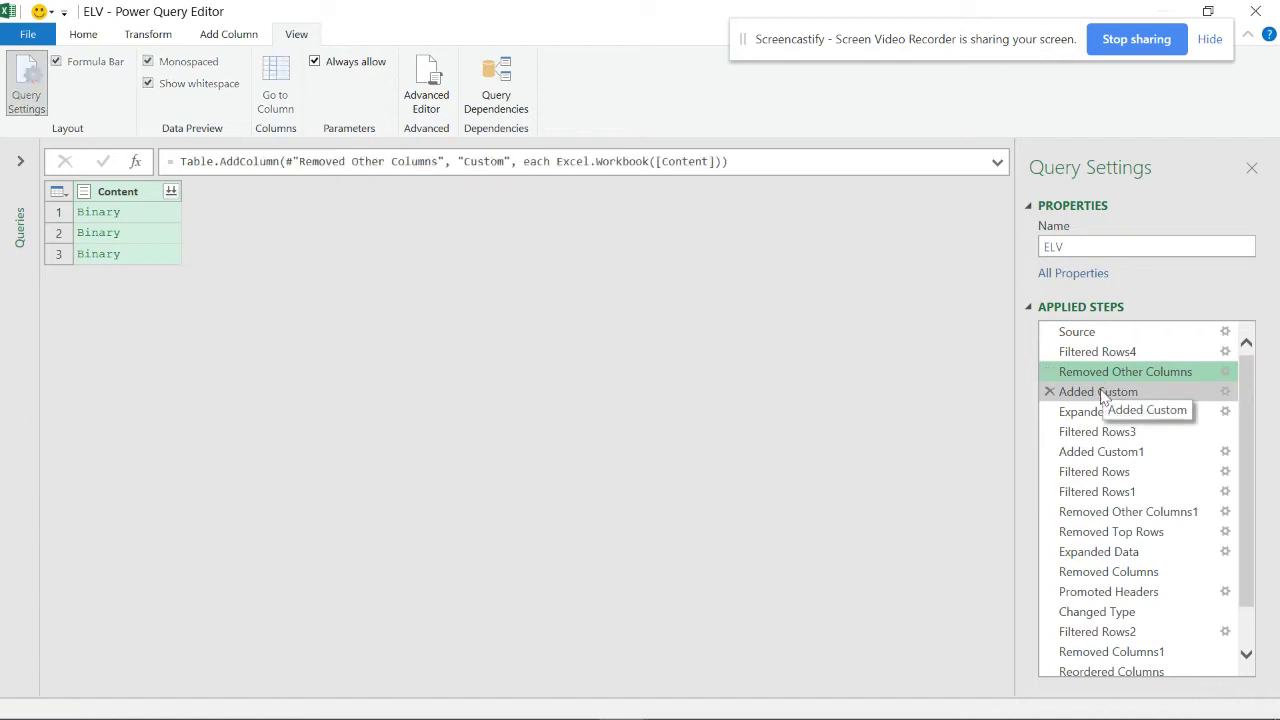
{"action": "left_click", "coordinate": [1097, 411]}
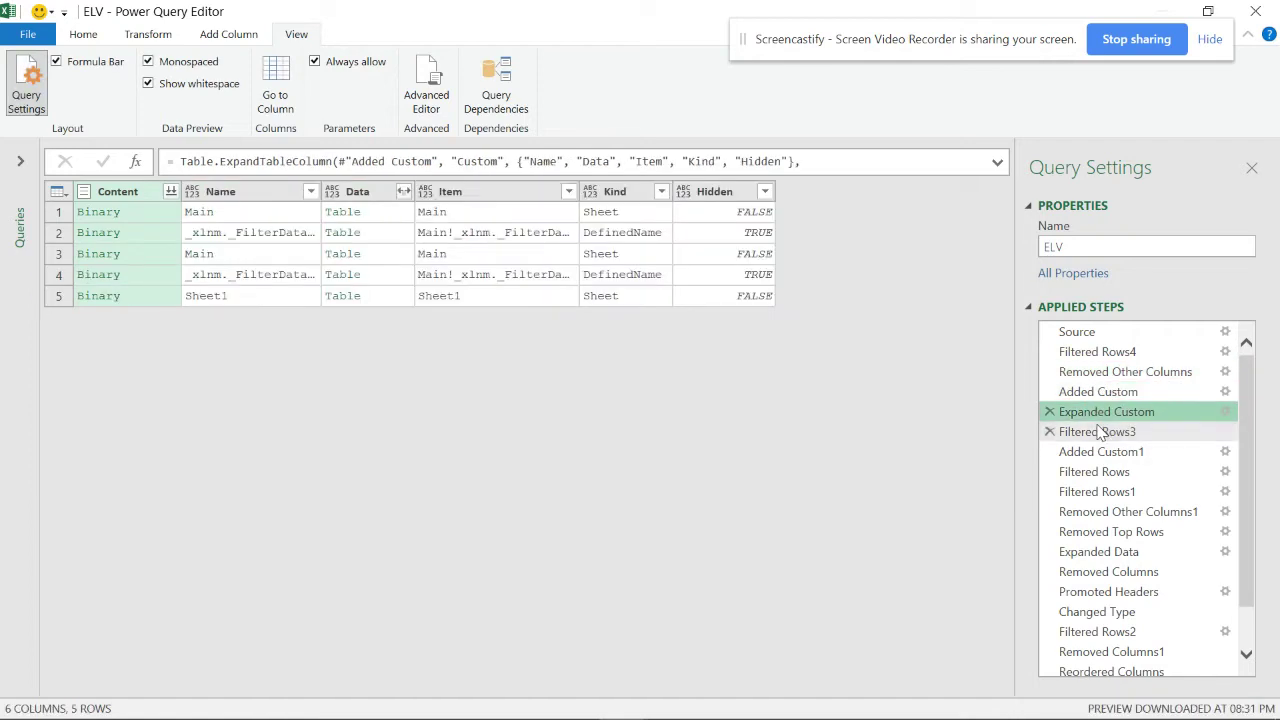
{"action": "left_click", "coordinate": [1099, 432]}
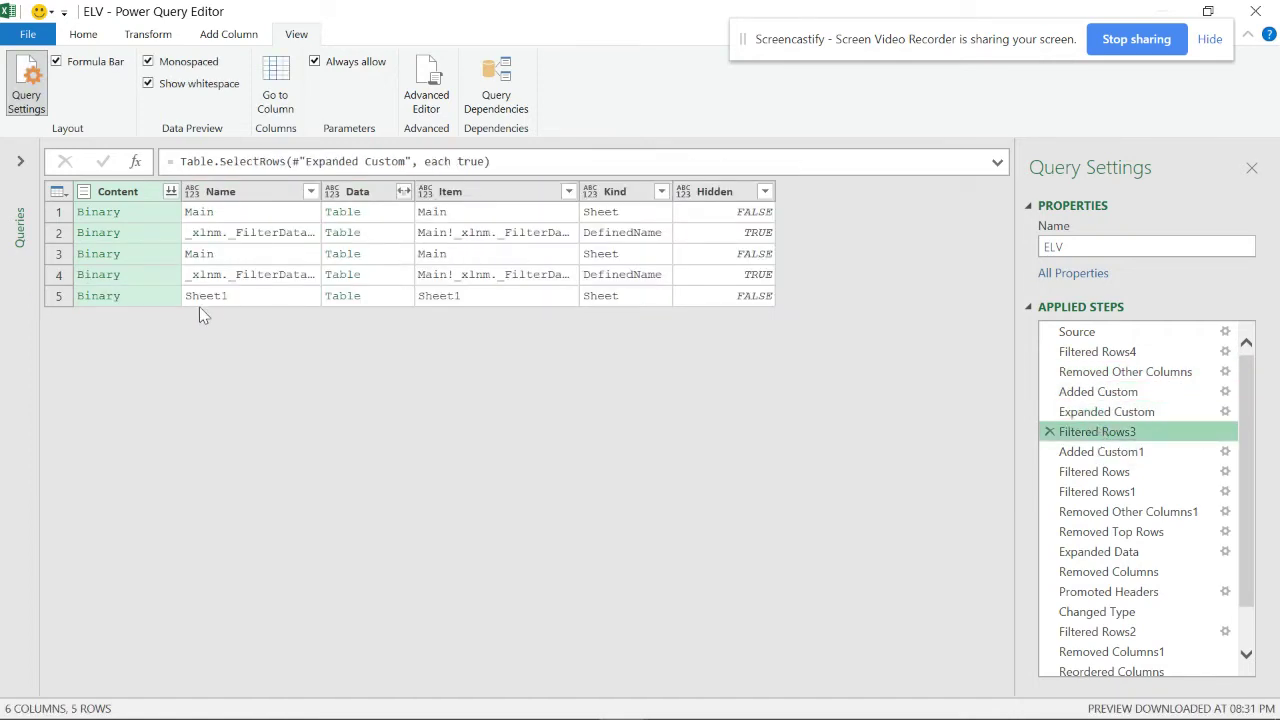
{"action": "left_click", "coordinate": [1085, 451]}
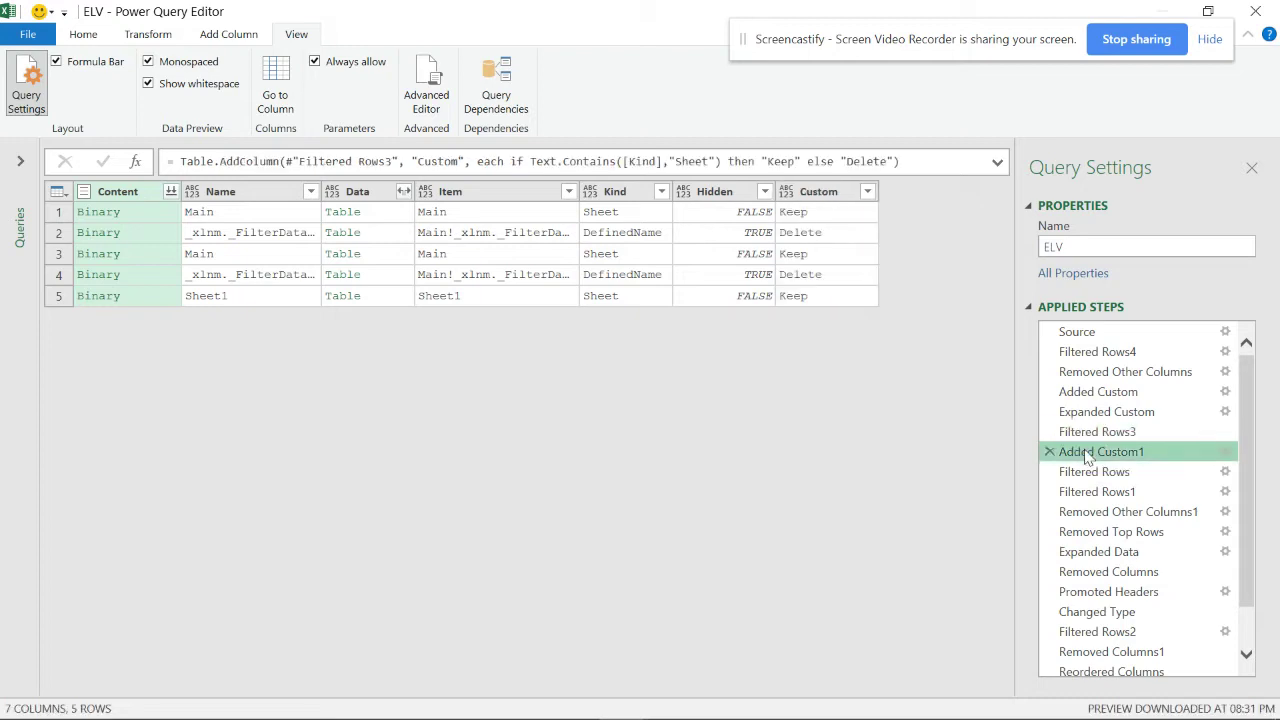
{"action": "left_click", "coordinate": [1087, 475]}
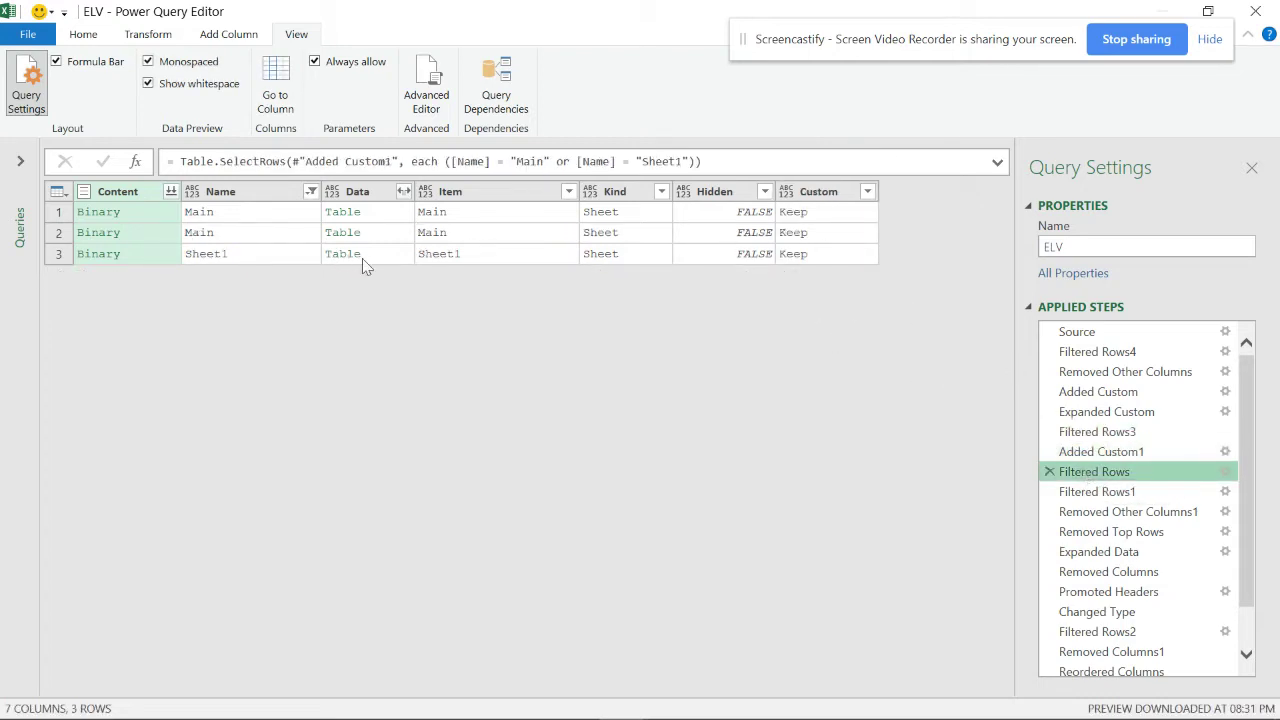
{"action": "left_click", "coordinate": [1068, 493]}
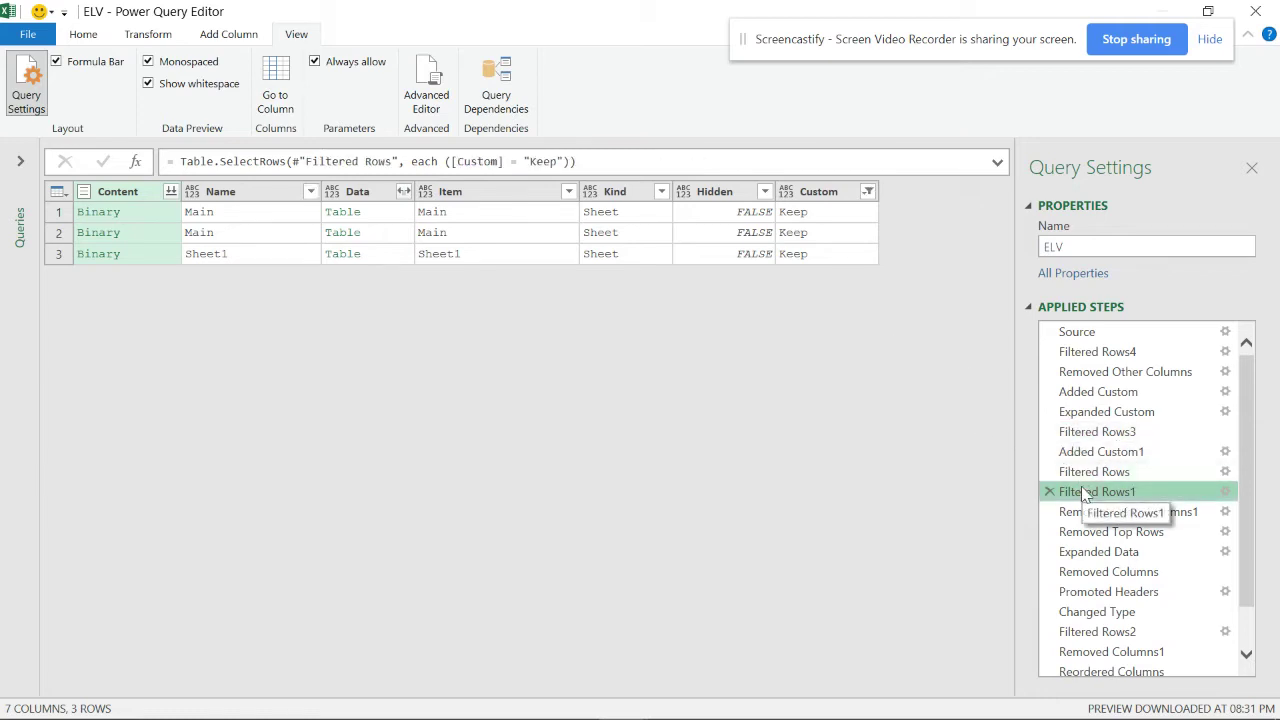
{"action": "left_click", "coordinate": [1108, 518]}
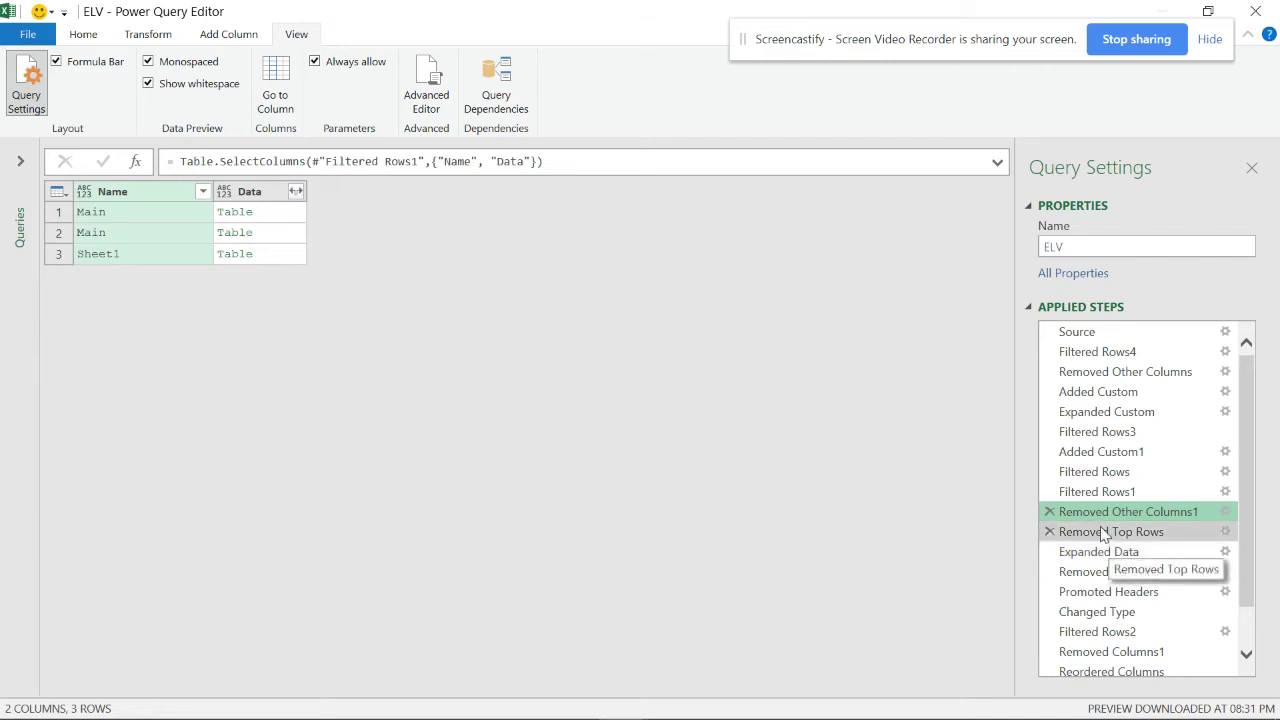
{"action": "left_click", "coordinate": [1098, 492]}
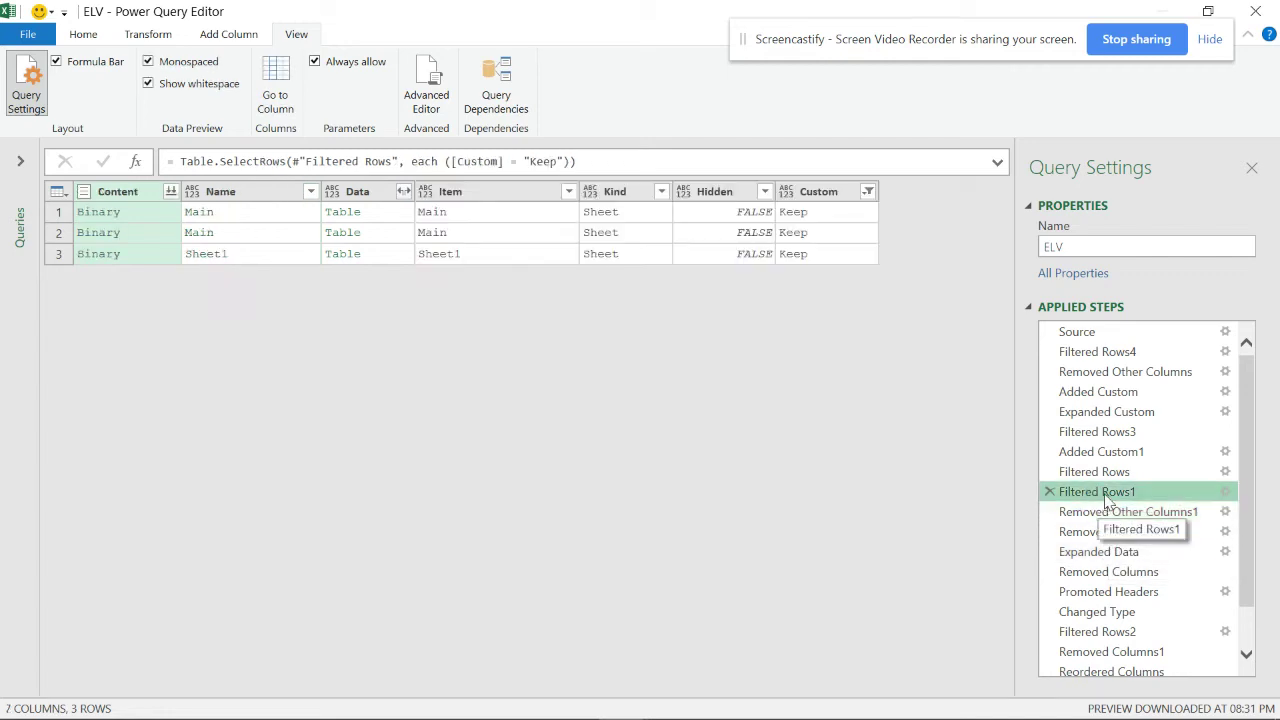
Uncheck Sheet1 in the Name filter so Filtered Rows1 keeps only Main rows
{"action": "left_click", "coordinate": [311, 191]}
{"action": "left_click", "coordinate": [351, 444]}
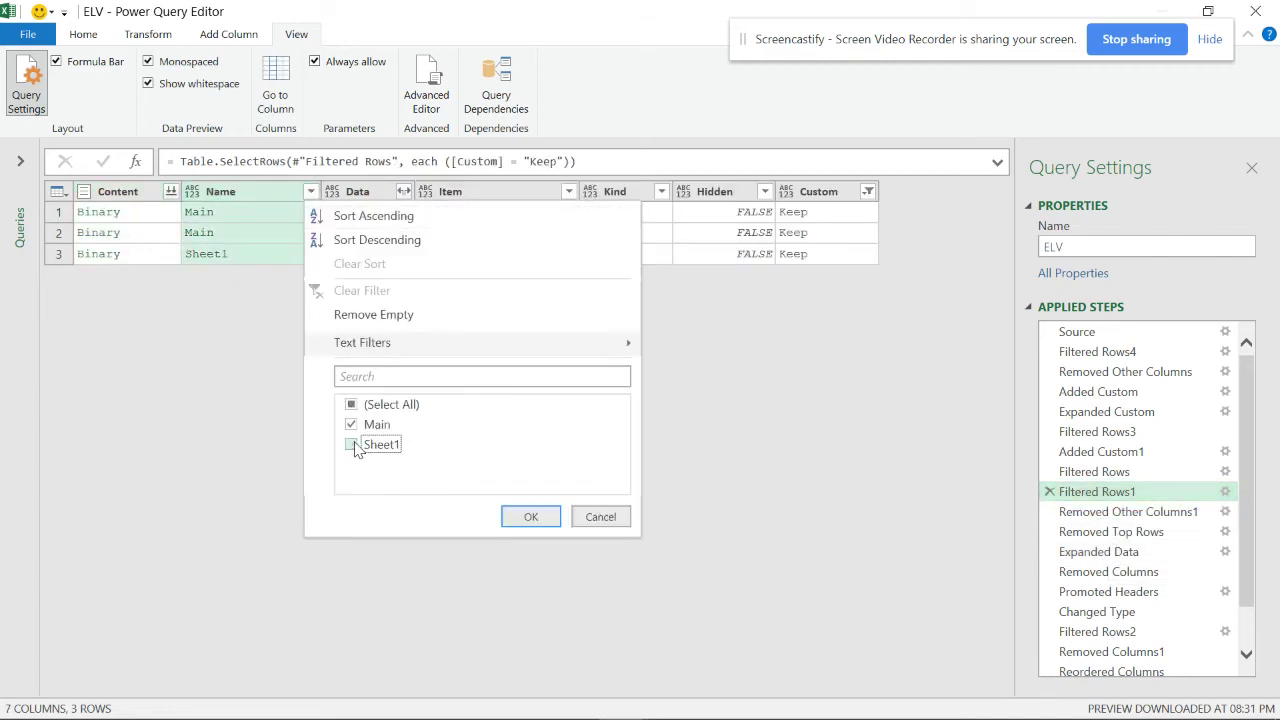
{"action": "left_click", "coordinate": [528, 517]}
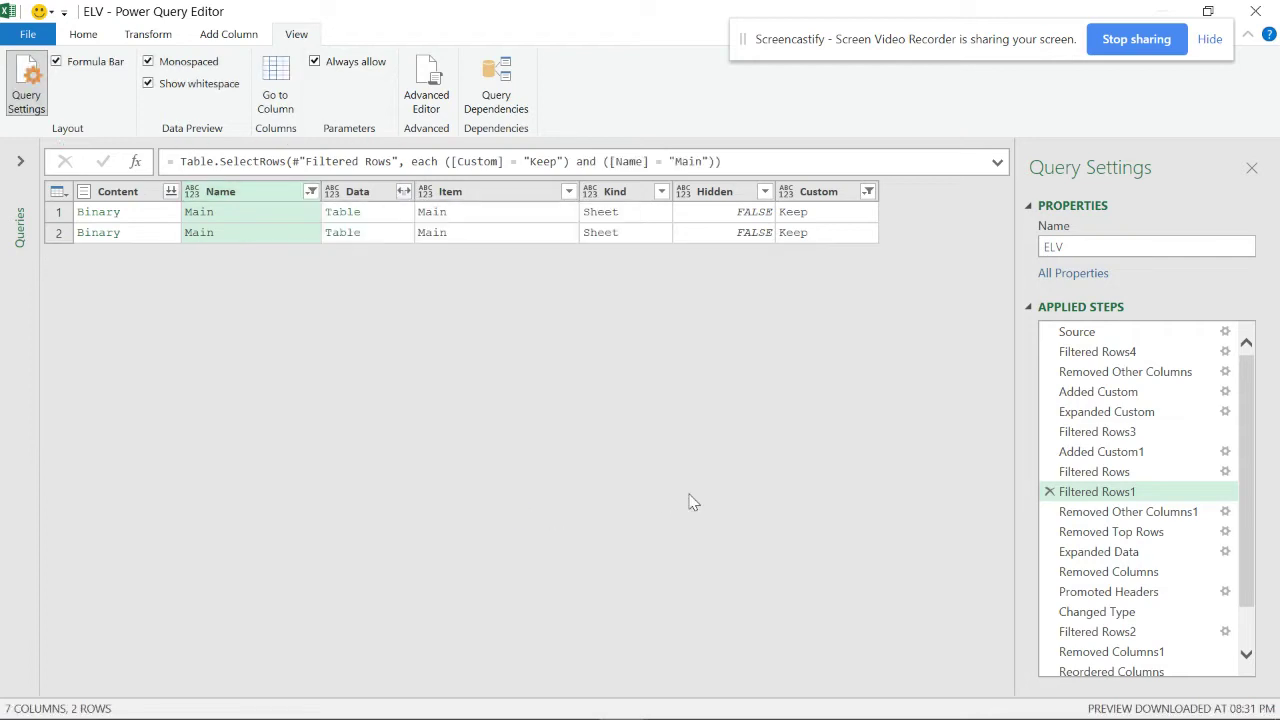
{"action": "left_click", "coordinate": [1112, 512]}
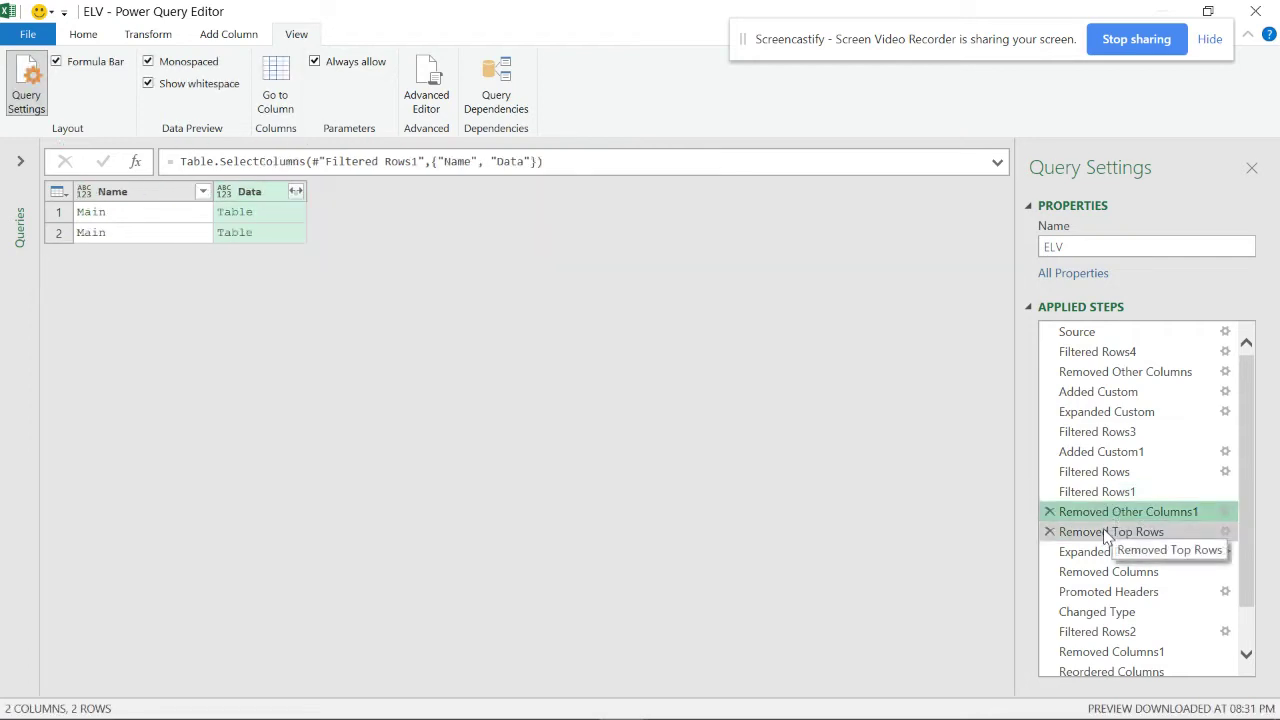
Preview the Removed Top Rows, Expanded Data and Removed Columns results, then return to Removed Other Columns1
{"action": "left_click", "coordinate": [1106, 534]}
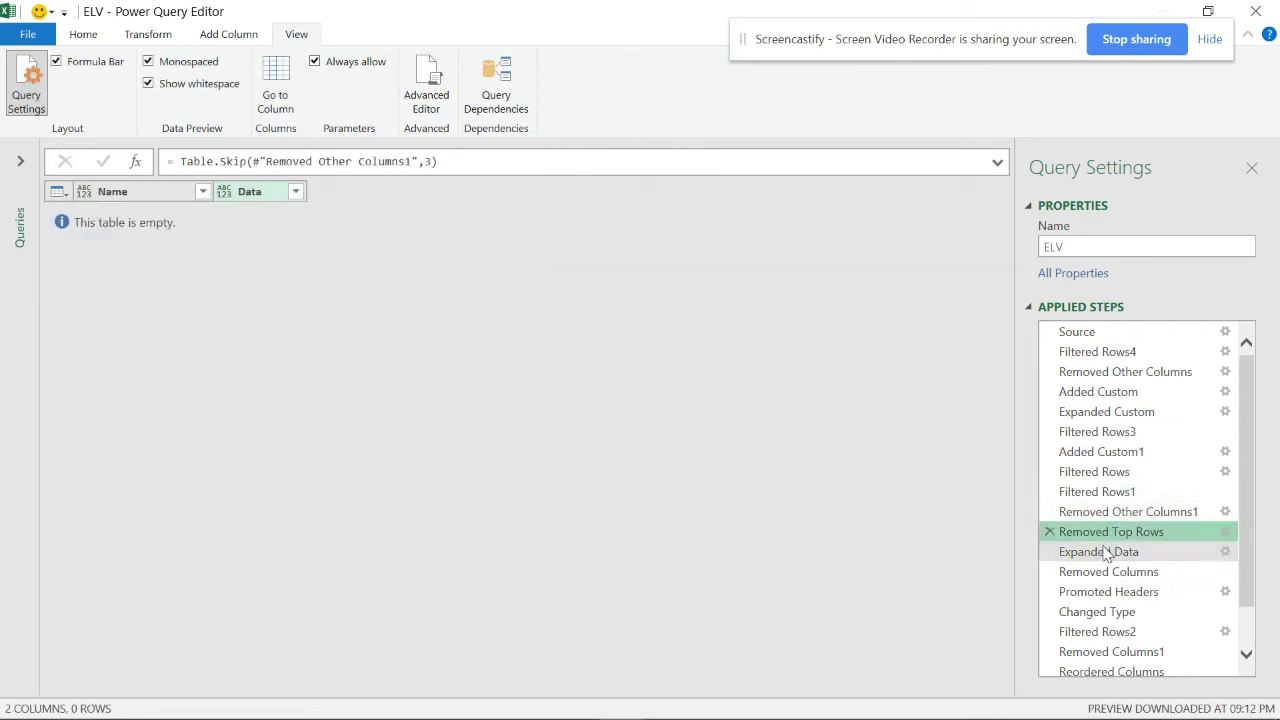
{"action": "left_click", "coordinate": [1104, 555]}
{"action": "left_click", "coordinate": [1105, 574]}
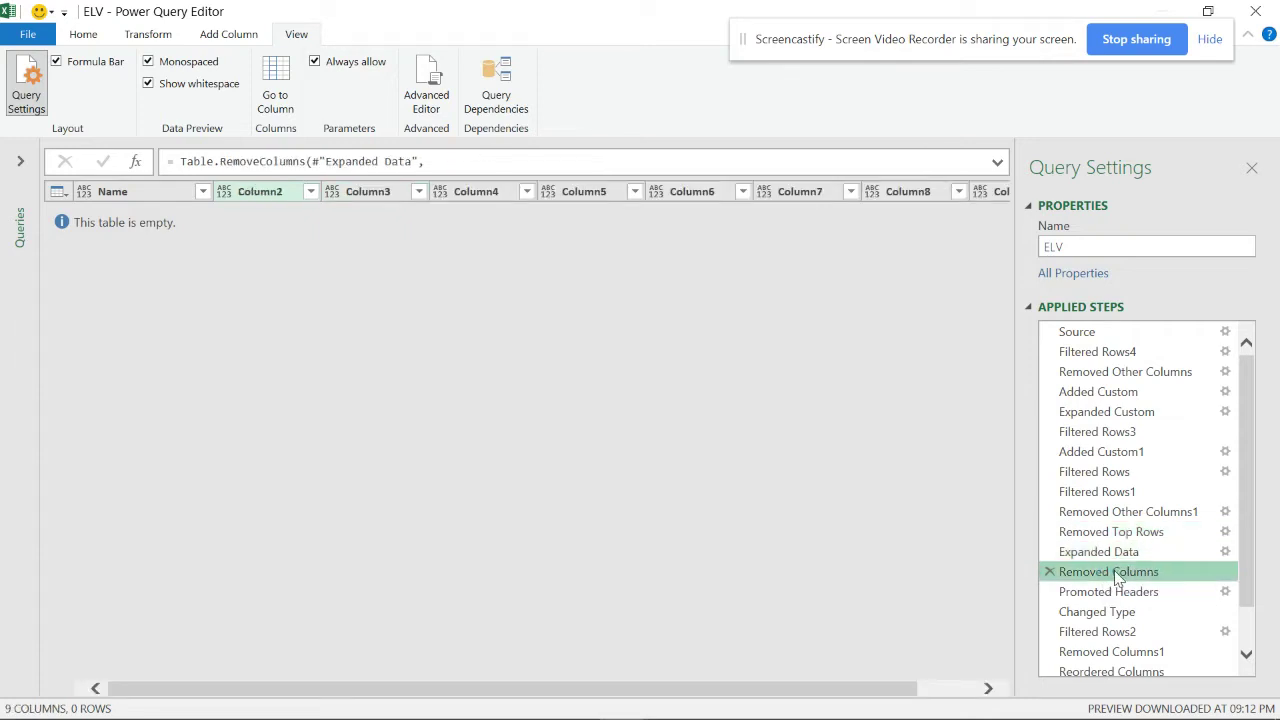
{"action": "left_click", "coordinate": [1090, 518]}
{"action": "left_click", "coordinate": [1096, 534]}
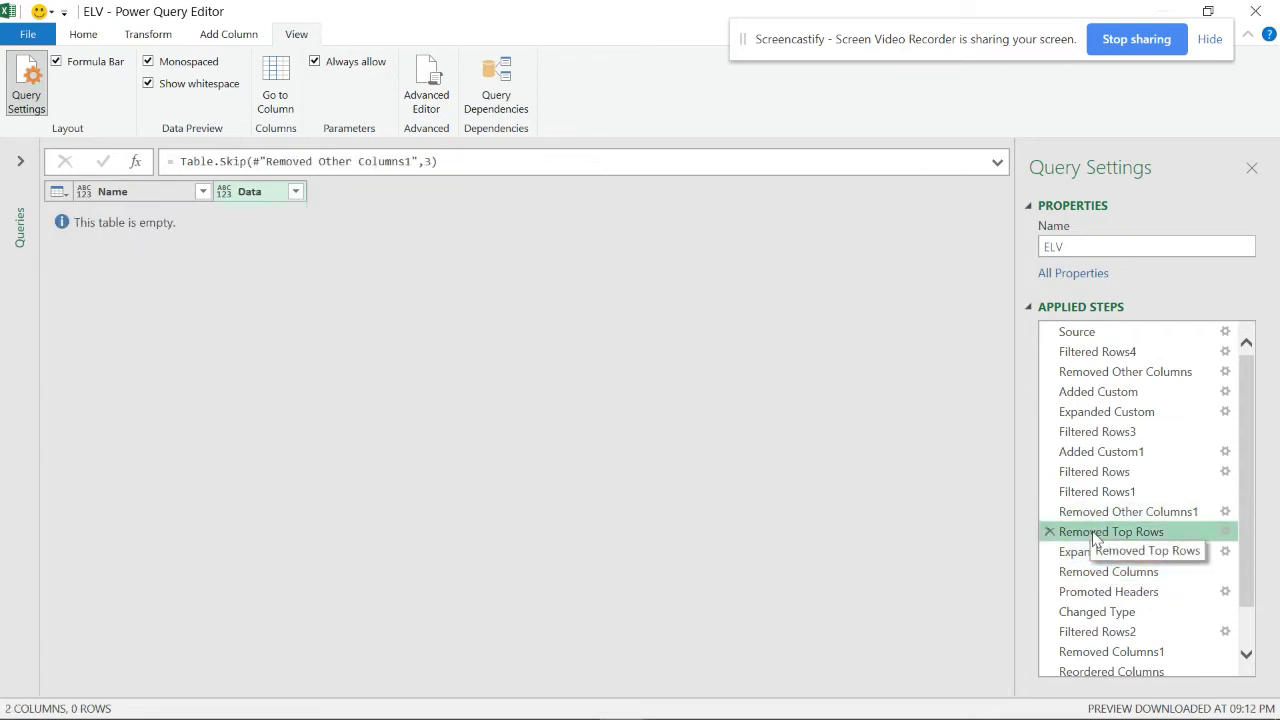
{"action": "left_click", "coordinate": [1089, 514]}
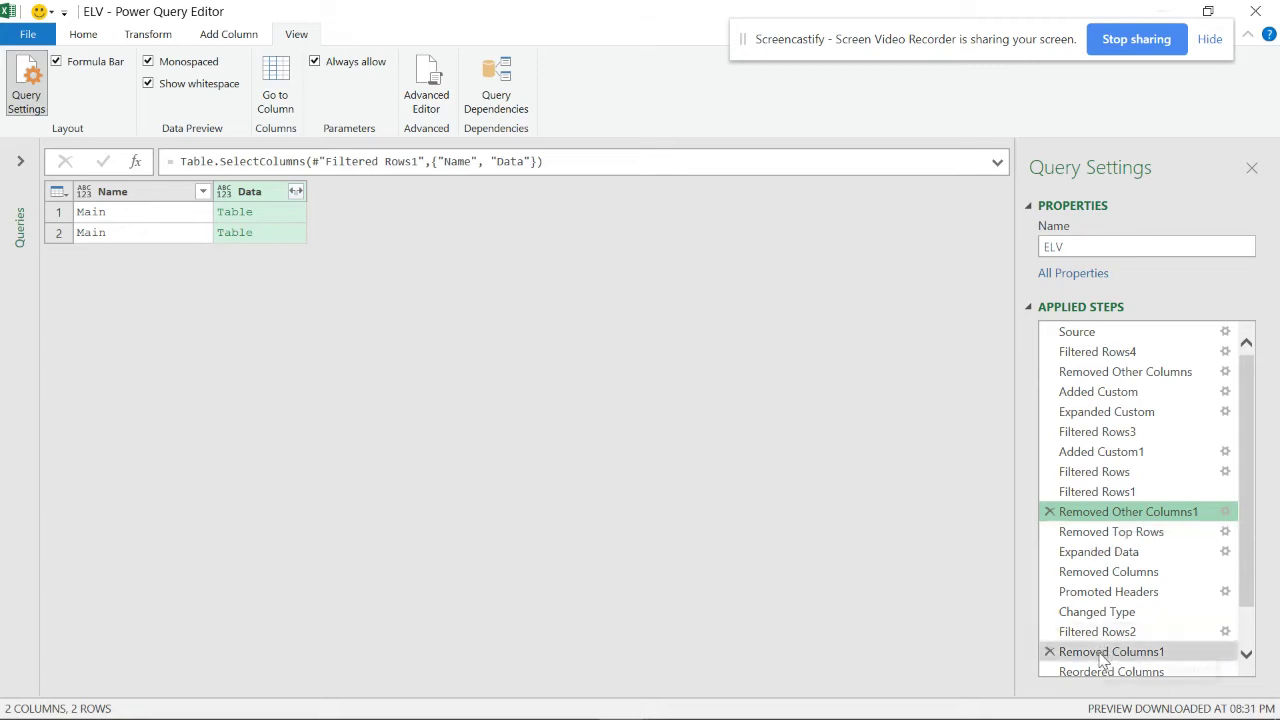
{"action": "scroll", "coordinate": [1103, 630], "scroll_direction": "down", "scroll_amount": 1}
Delete the ten steps from Reordered Columns1 back to Removed Top Rows
{"action": "left_click", "coordinate": [1050, 662]}
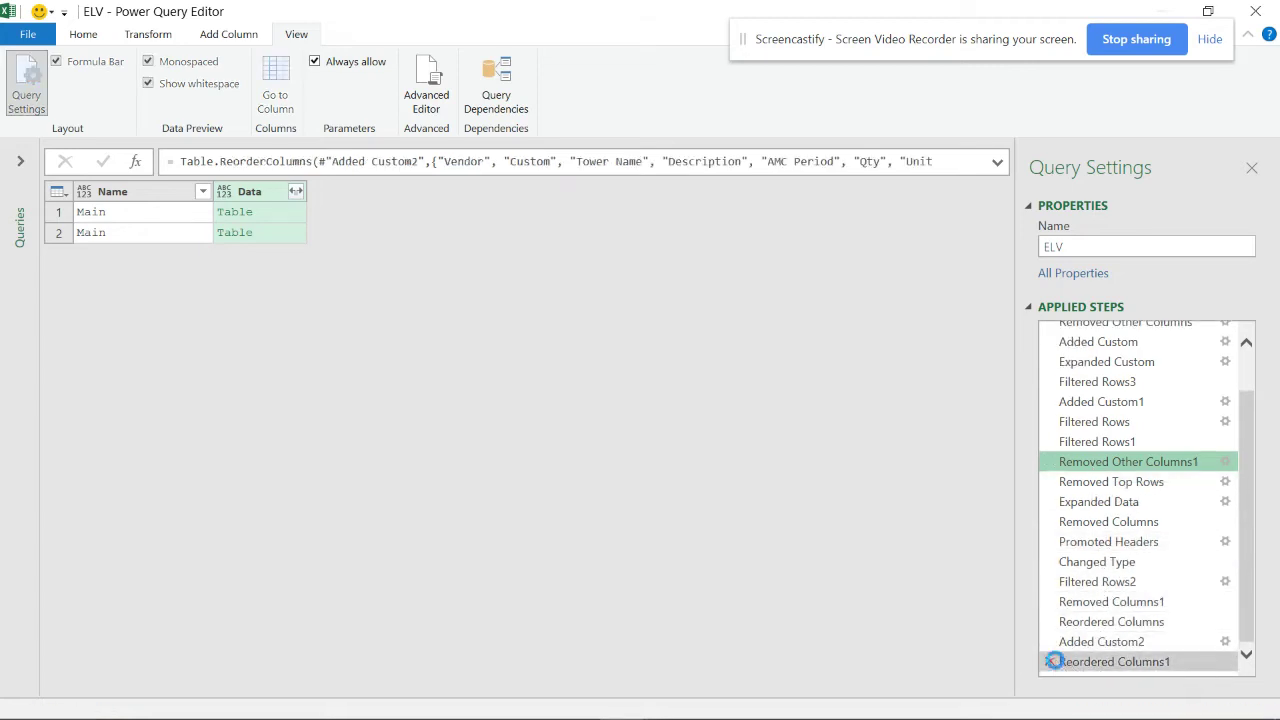
{"action": "left_click", "coordinate": [1051, 662]}
{"action": "left_click", "coordinate": [1050, 662]}
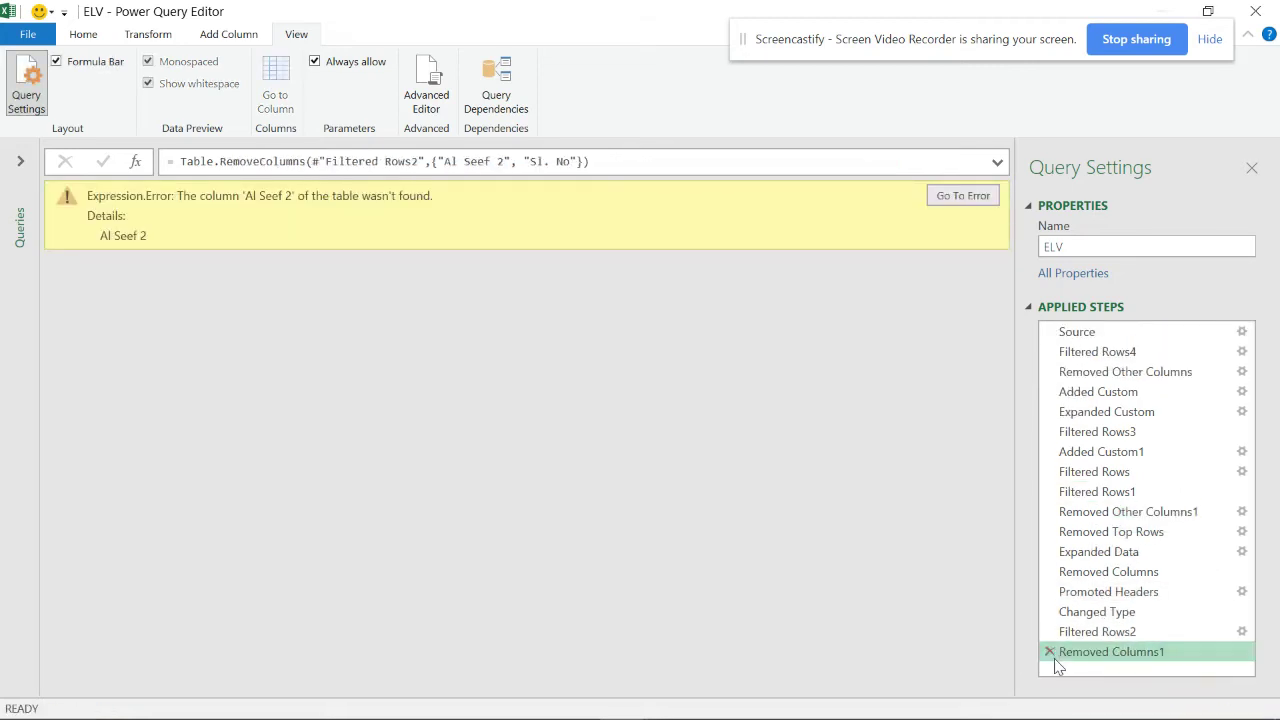
{"action": "left_click", "coordinate": [1050, 652]}
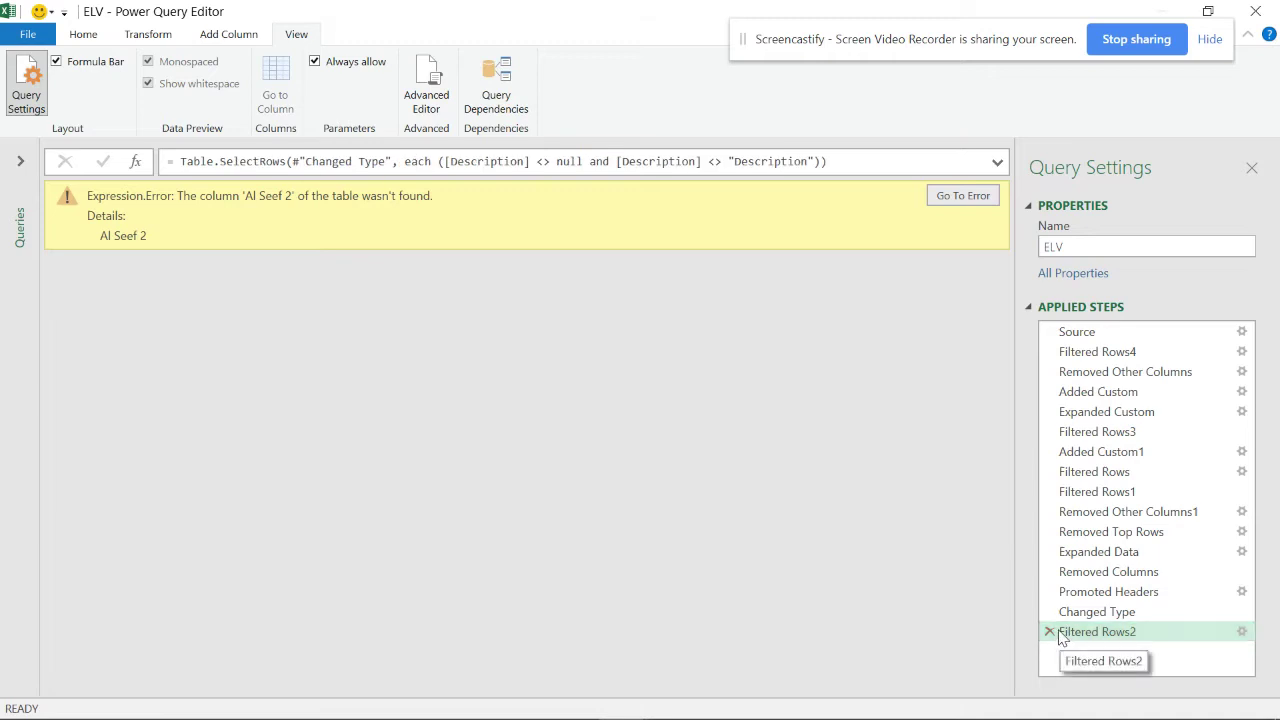
{"action": "left_click", "coordinate": [1050, 632]}
{"action": "left_click", "coordinate": [1050, 612]}
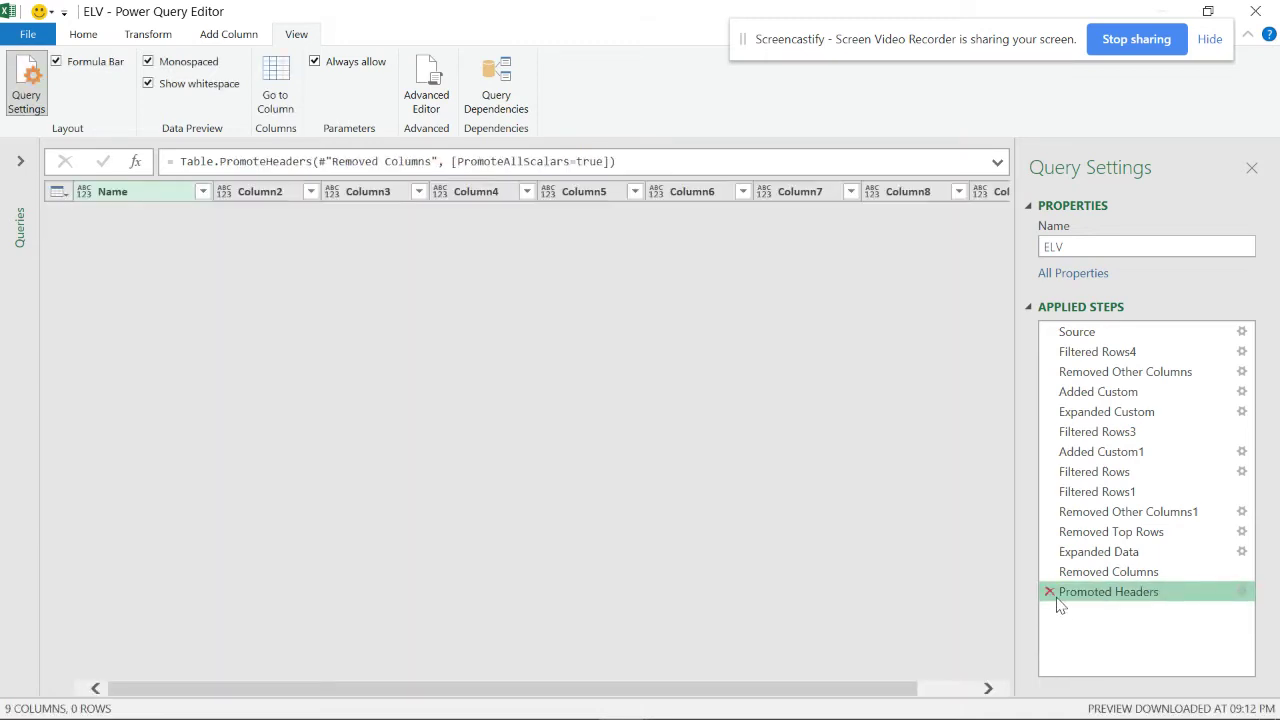
{"action": "left_click", "coordinate": [1050, 592]}
{"action": "left_click", "coordinate": [1050, 572]}
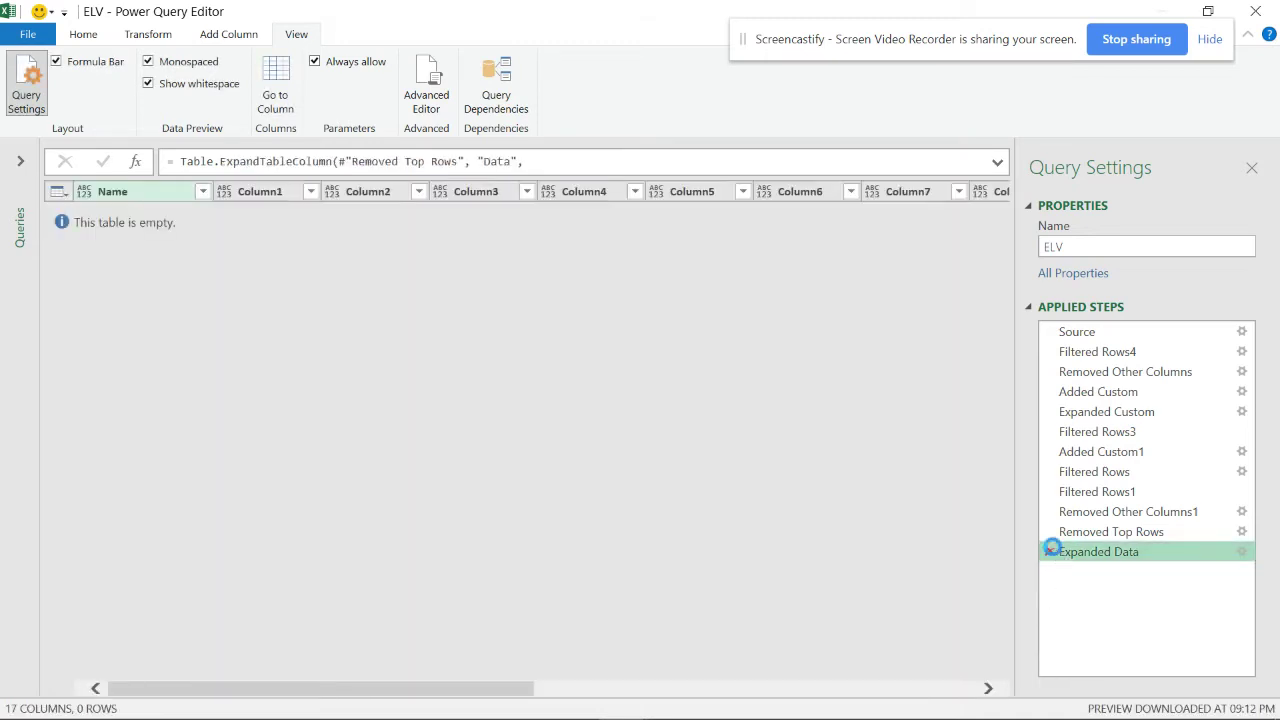
{"action": "left_click", "coordinate": [1050, 552]}
{"action": "left_click", "coordinate": [1050, 532]}
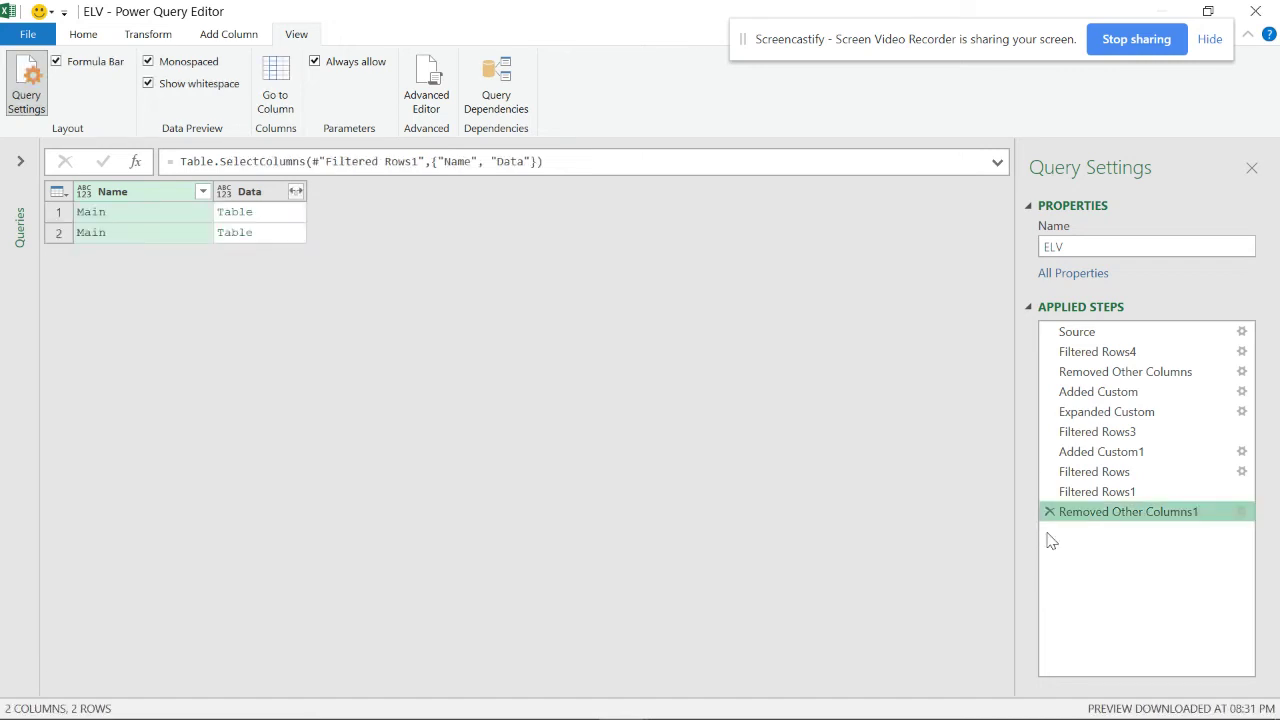
Expand the Data column without a column-name prefix
{"action": "left_click", "coordinate": [296, 191]}
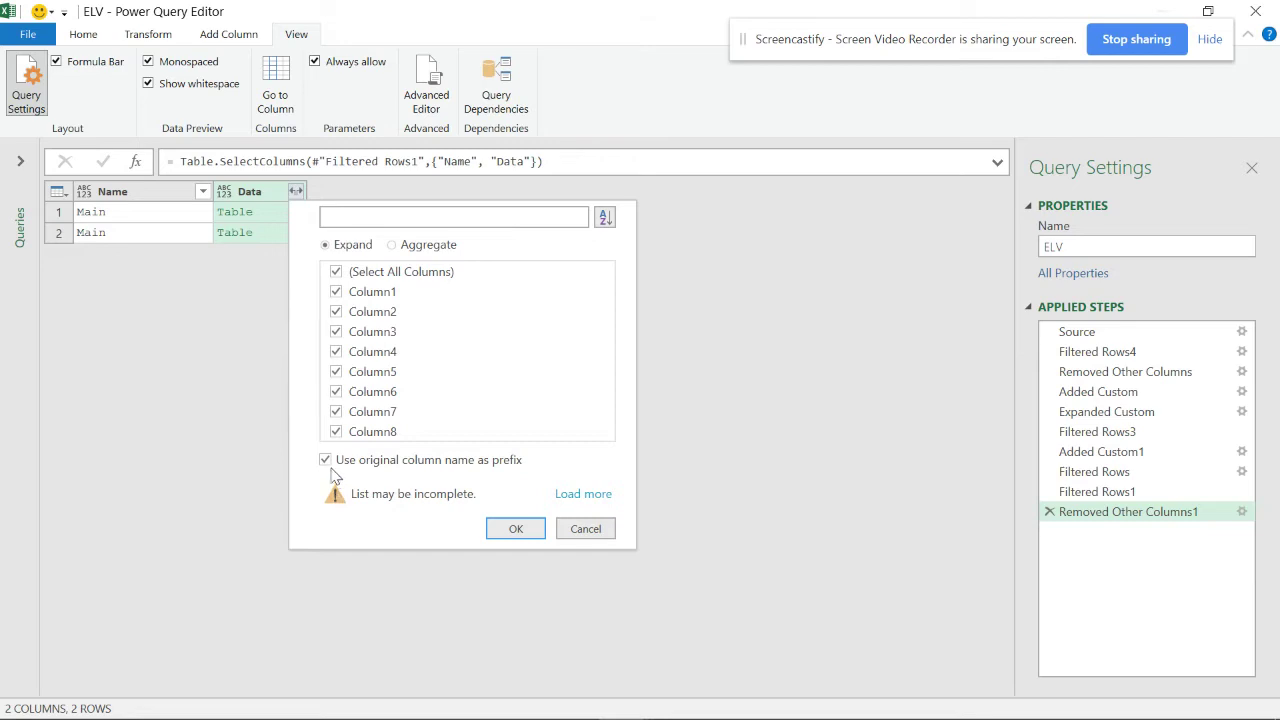
{"action": "left_click", "coordinate": [326, 461]}
{"action": "left_click", "coordinate": [500, 524]}
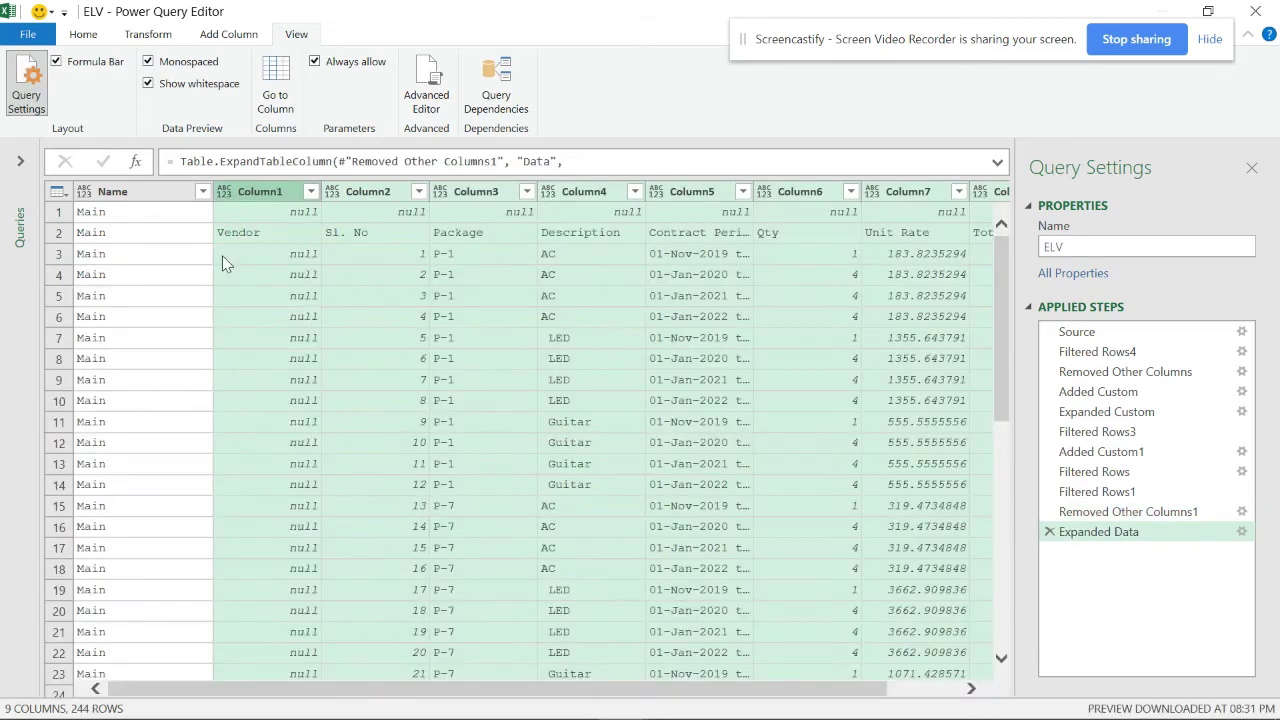
Remove the top 1 row and promote the next row to headers
{"action": "left_click", "coordinate": [57, 191]}
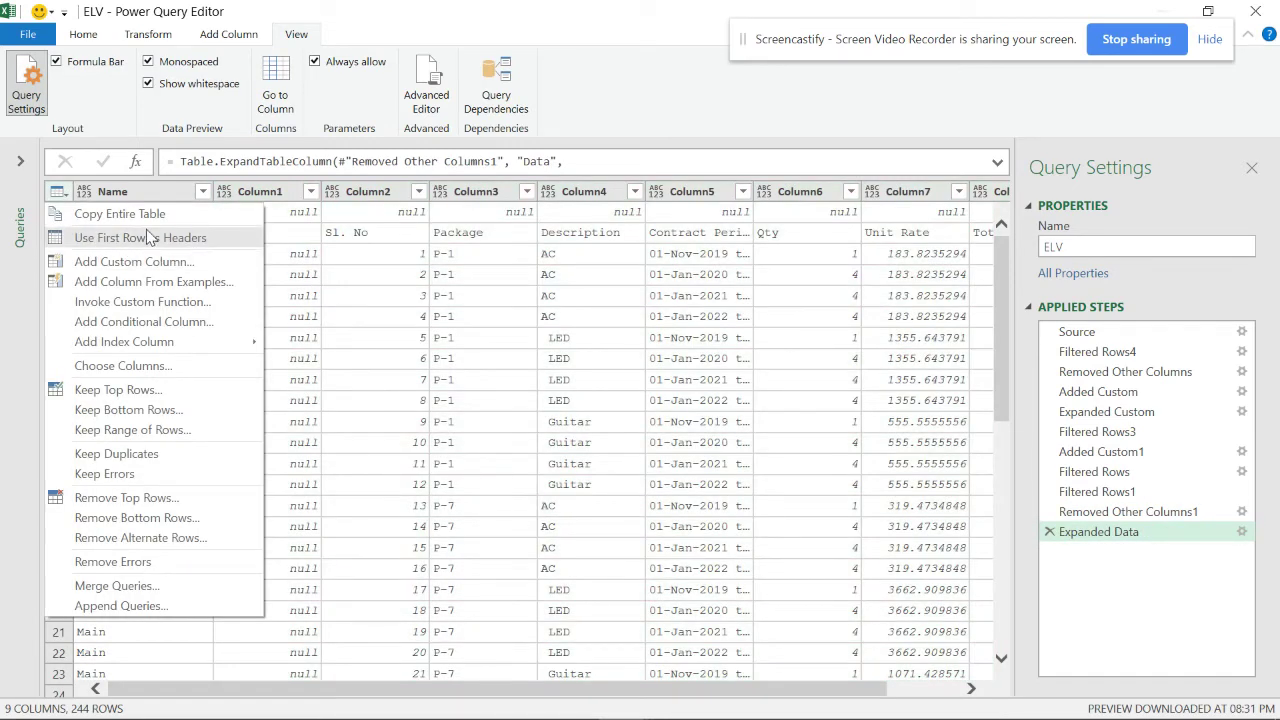
{"action": "left_click", "coordinate": [100, 38]}
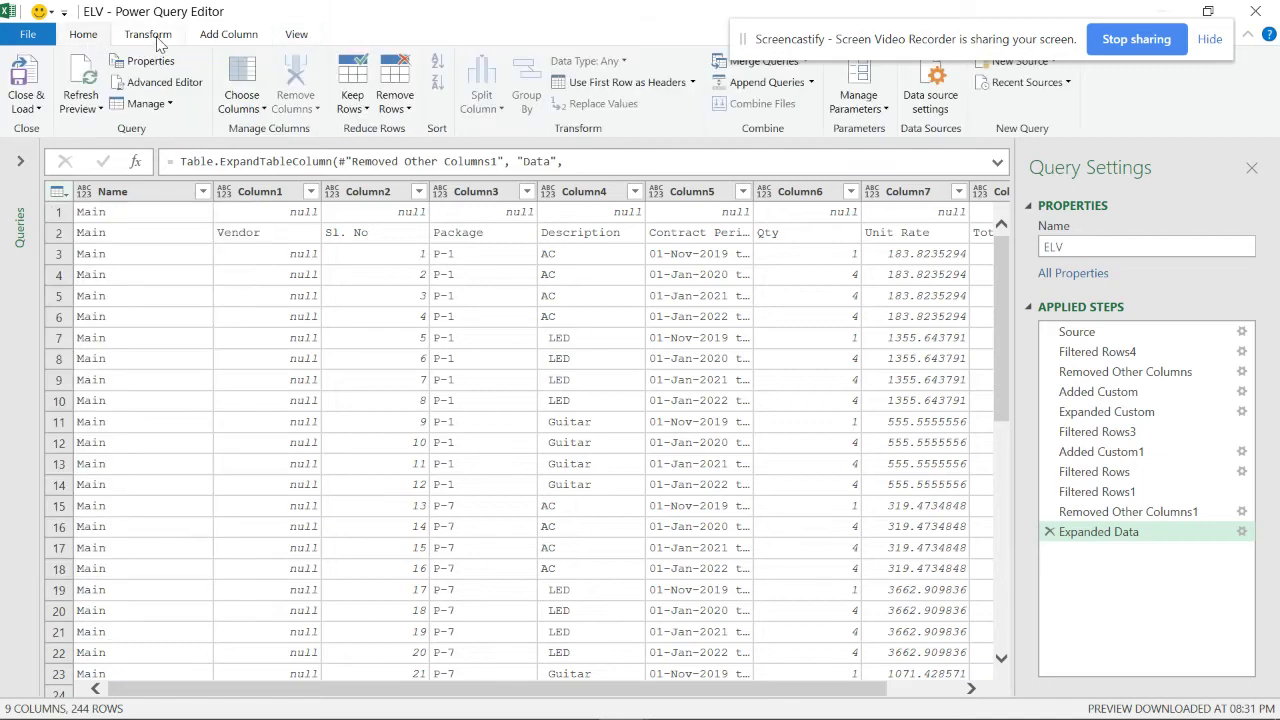
{"action": "left_click", "coordinate": [160, 40]}
{"action": "left_click", "coordinate": [86, 35]}
{"action": "left_click", "coordinate": [395, 92]}
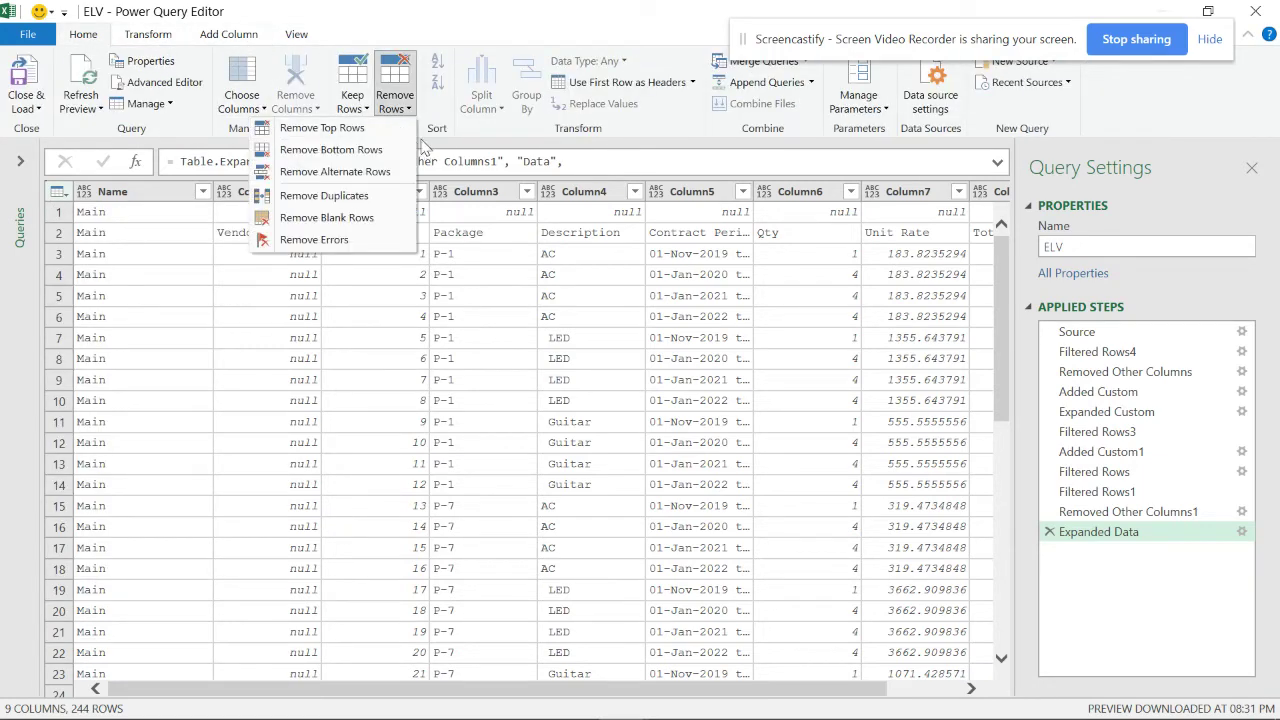
{"action": "left_click", "coordinate": [388, 128]}
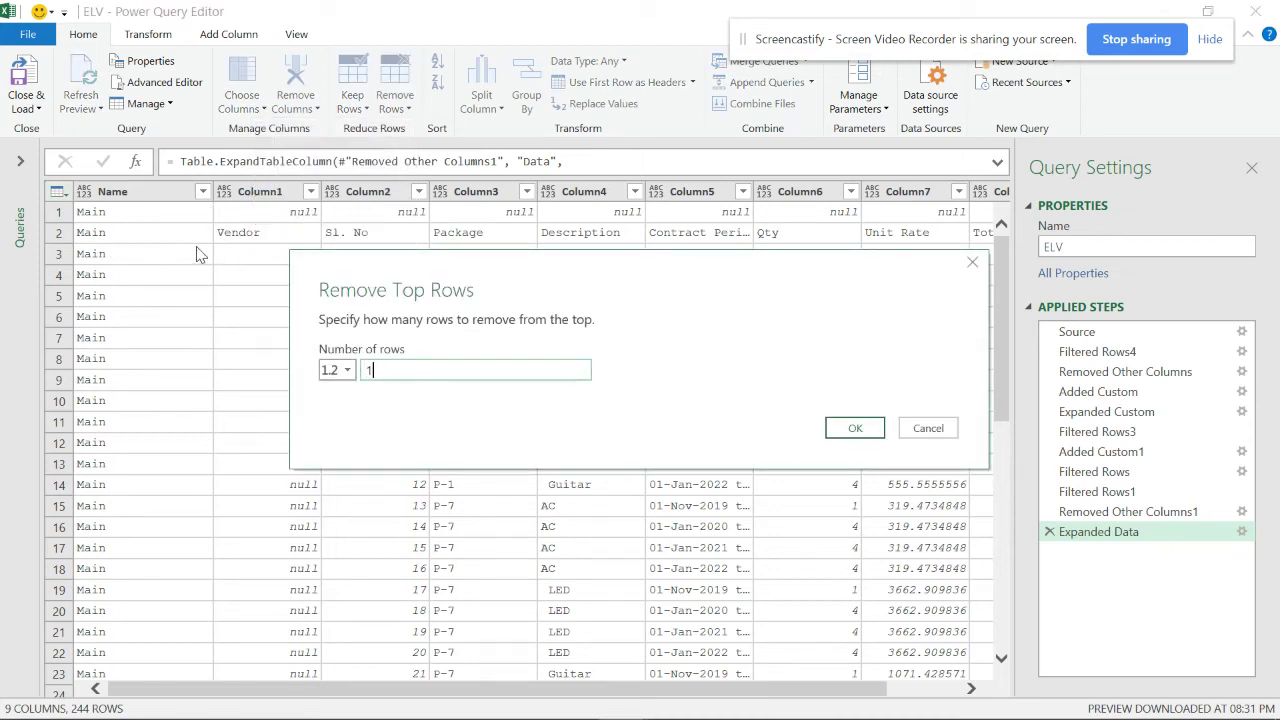
{"action": "left_click", "coordinate": [849, 432]}
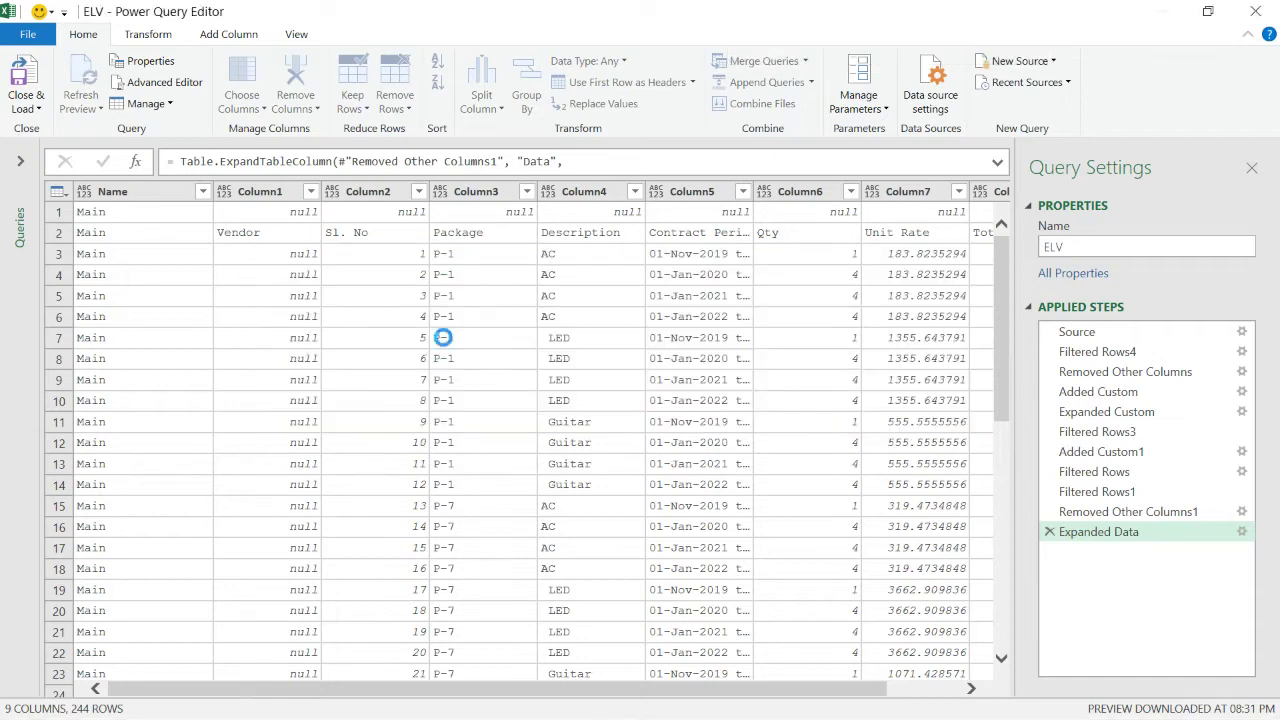
{"action": "left_click", "coordinate": [58, 191]}
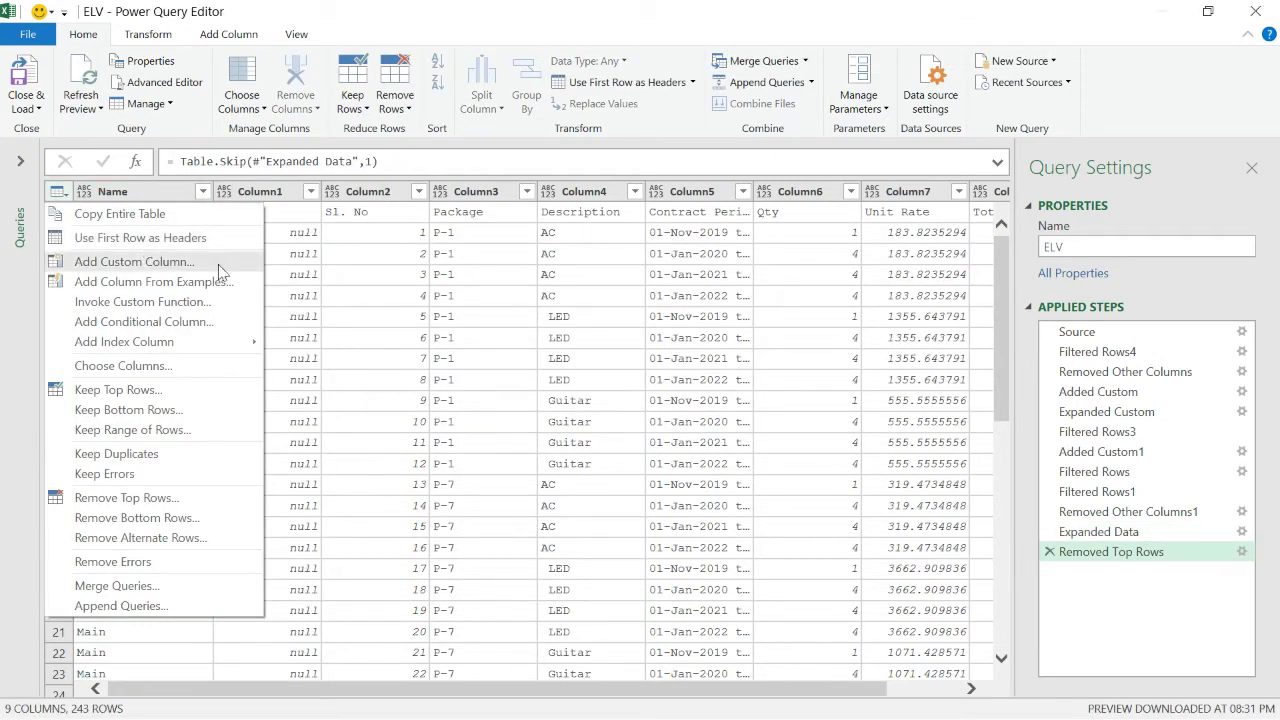
{"action": "left_click", "coordinate": [140, 238]}
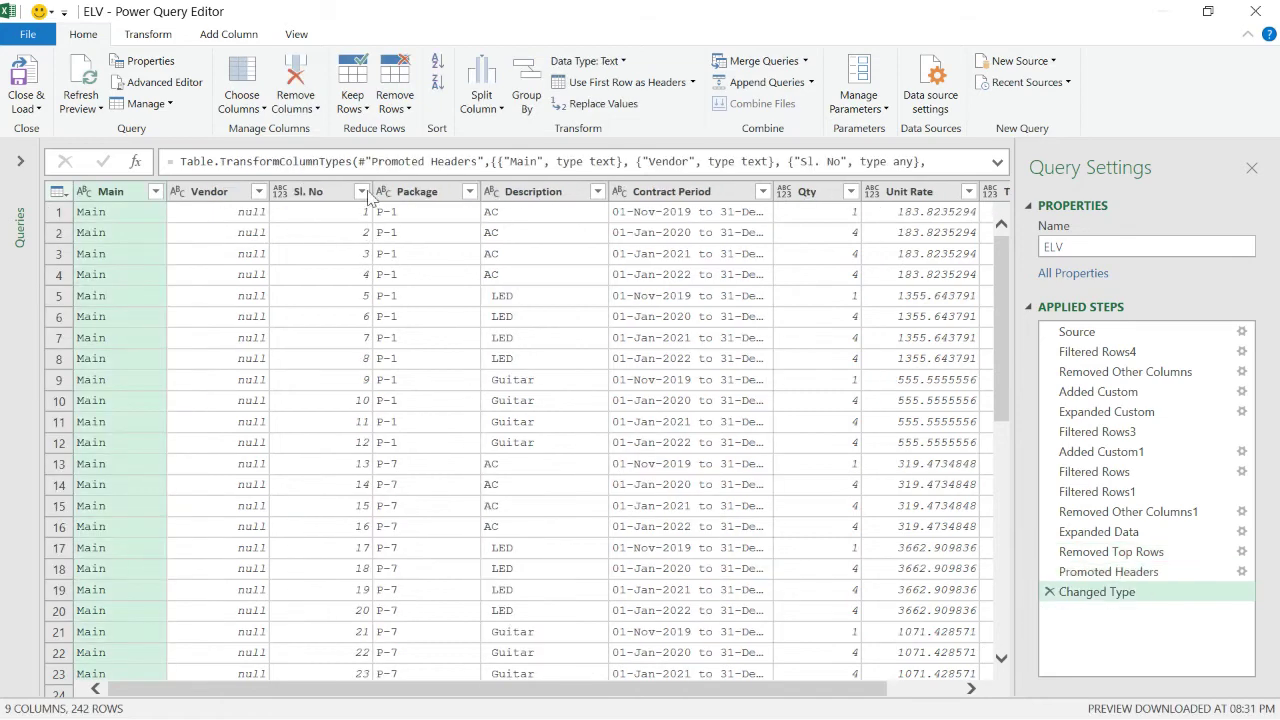
Remove the empty Vendor column, then review the Removed Other Columns1 and Filtered Rows1 steps
{"action": "left_click", "coordinate": [224, 188]}
{"action": "right_click", "coordinate": [224, 188]}
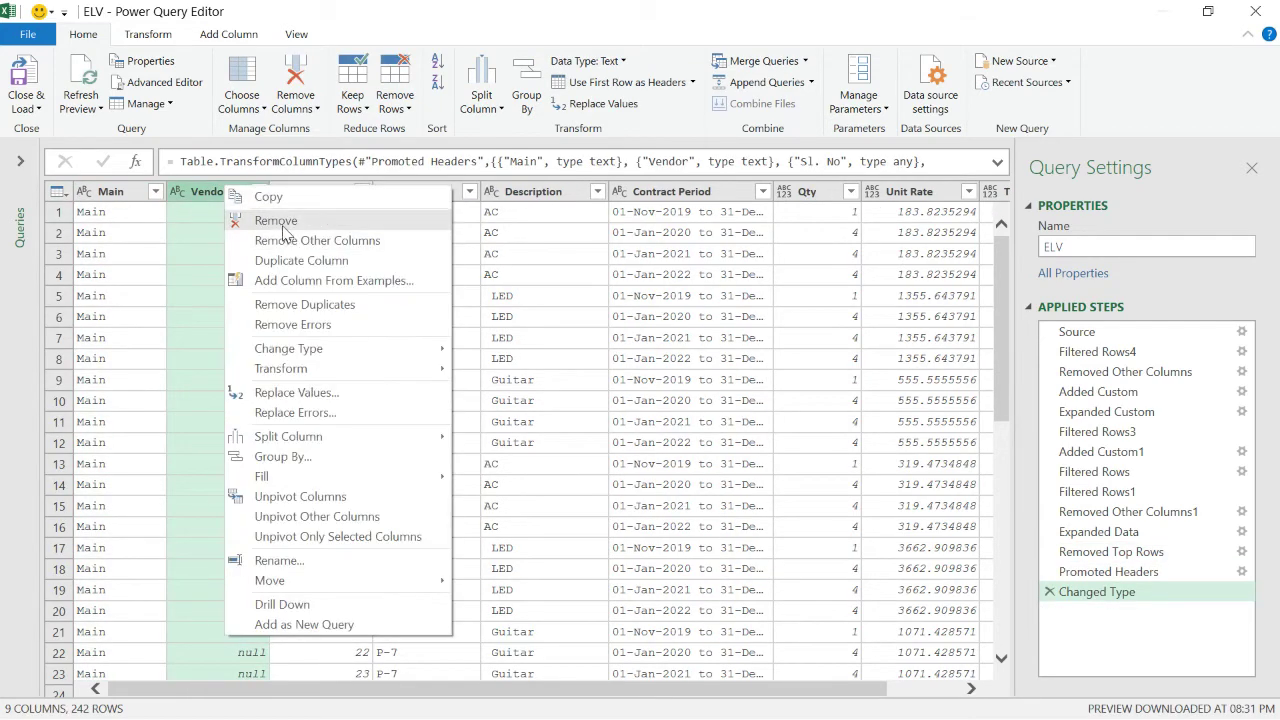
{"action": "left_click", "coordinate": [276, 222]}
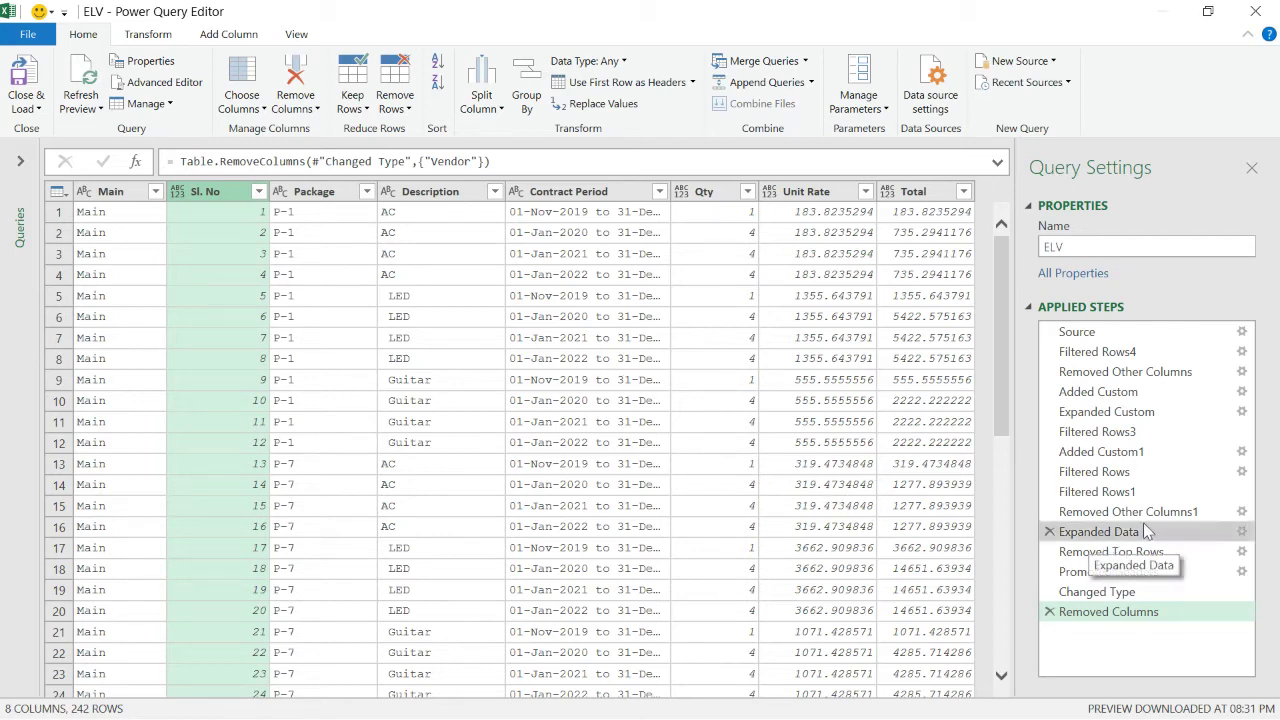
{"action": "left_click", "coordinate": [1110, 514]}
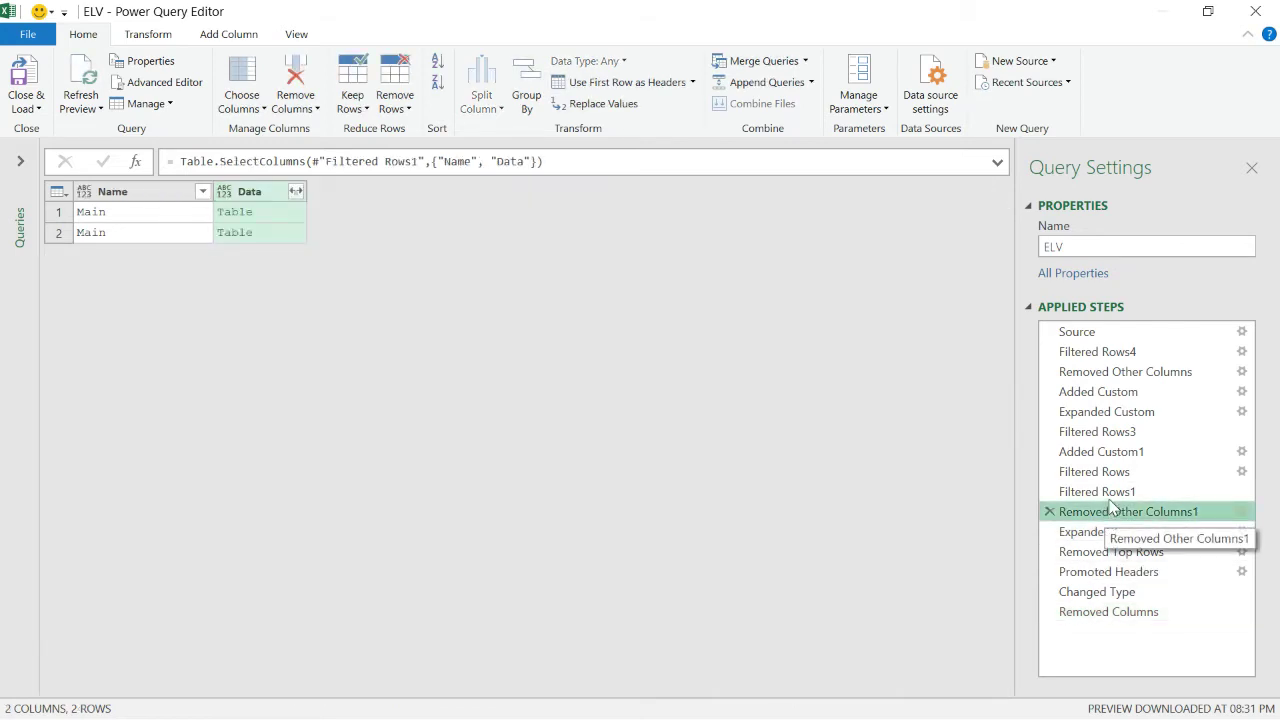
{"action": "left_click", "coordinate": [1100, 492]}
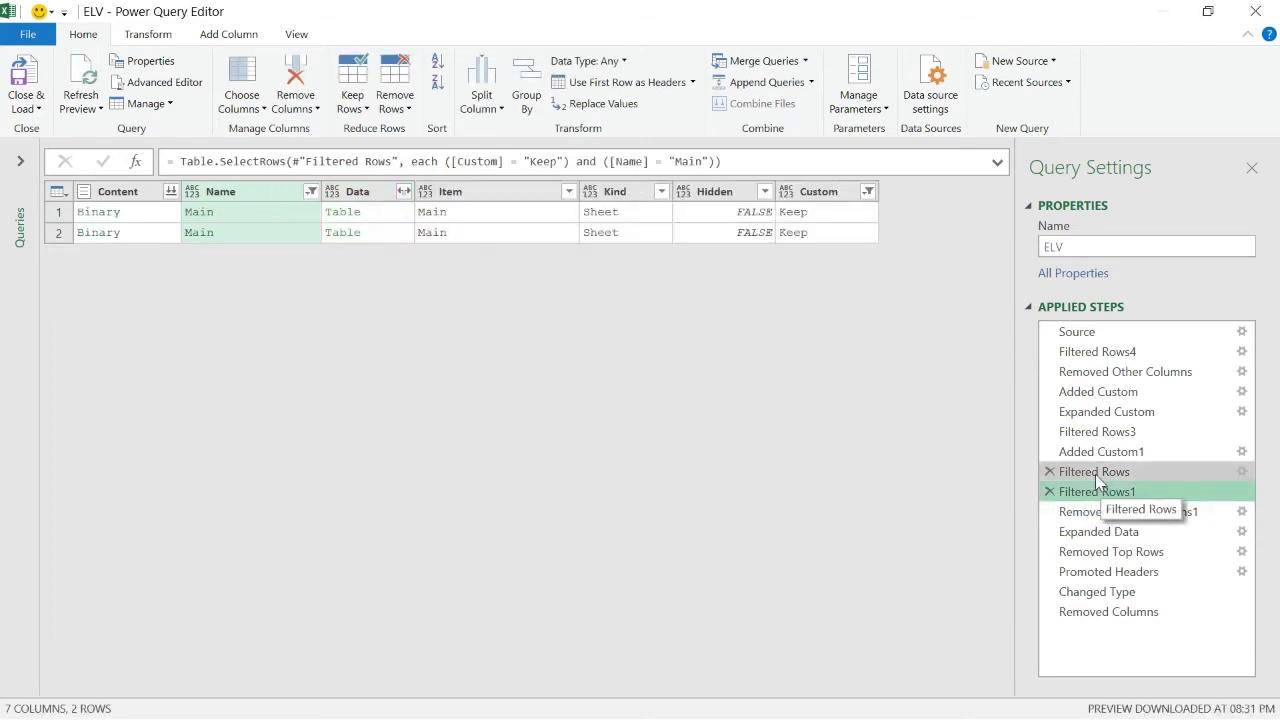
Review the Filtered Rows, Source, Filtered Rows4 and Removed Other Columns steps in turn
{"action": "left_click", "coordinate": [1095, 474]}
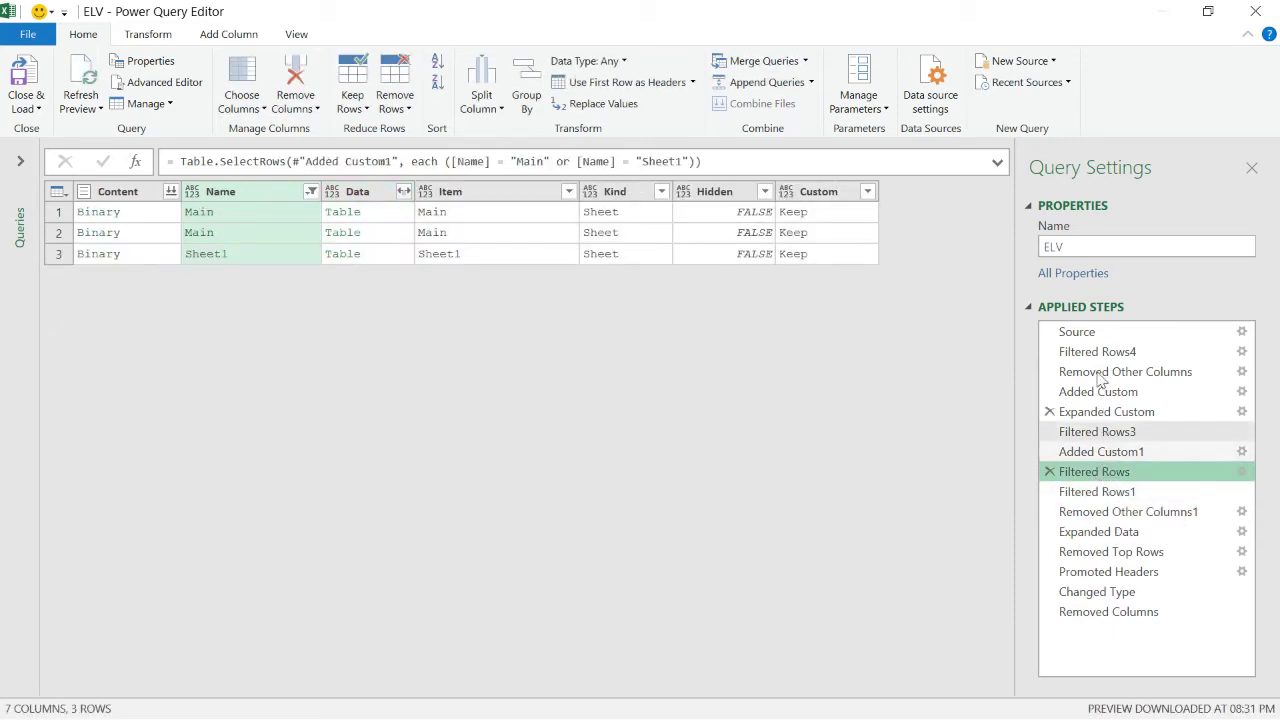
{"action": "left_click", "coordinate": [1092, 335]}
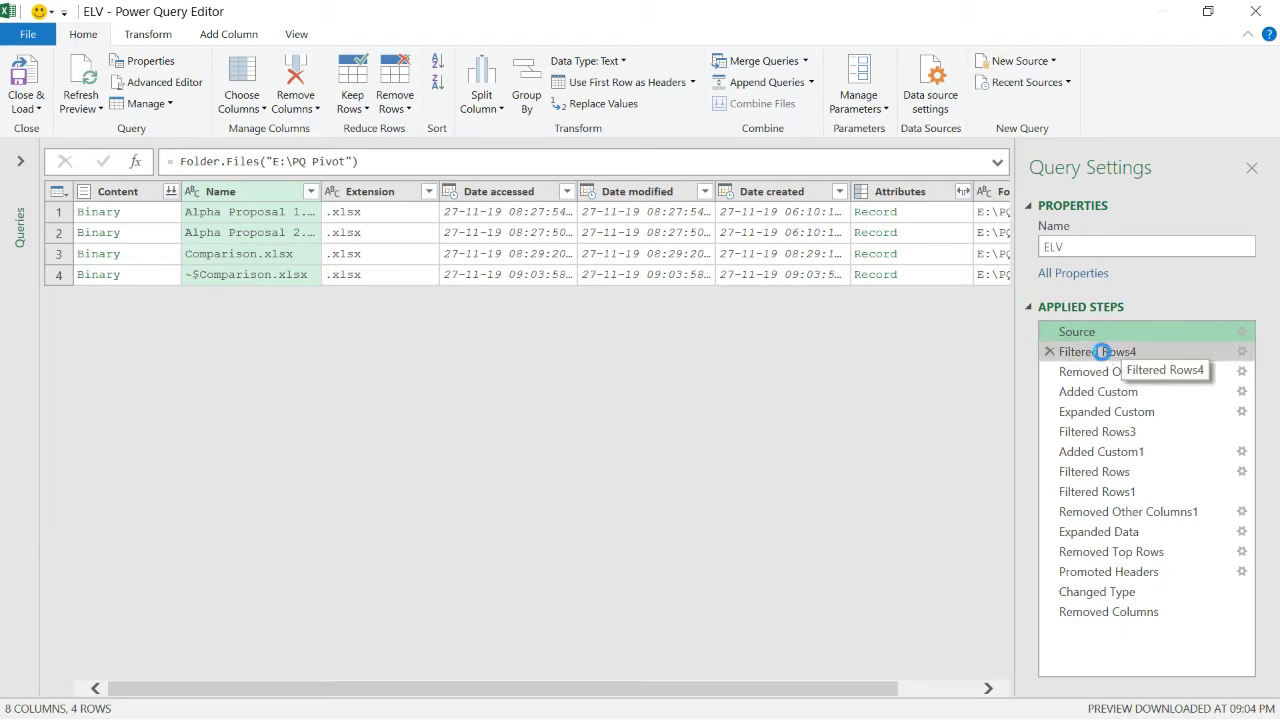
{"action": "left_click", "coordinate": [1115, 353]}
{"action": "left_click", "coordinate": [1146, 378]}
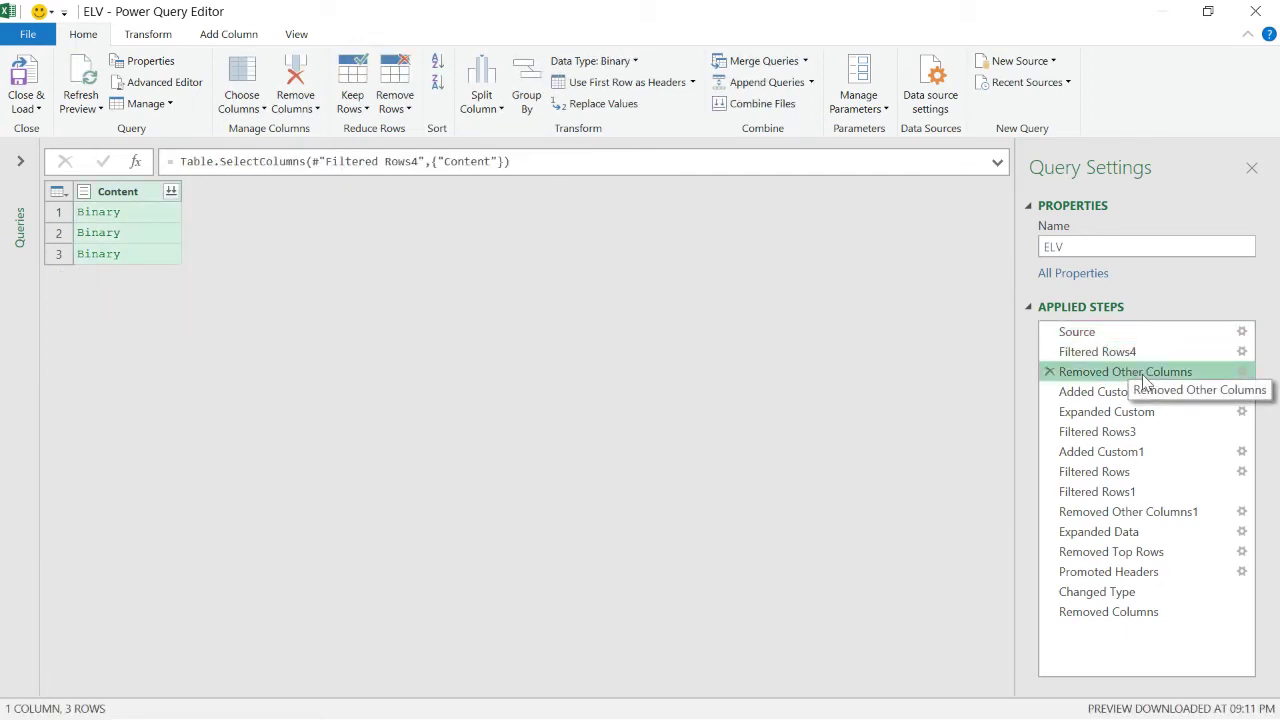
Edit the Removed Other Columns step to keep Name alongside Content
{"action": "left_click", "coordinate": [1241, 371]}
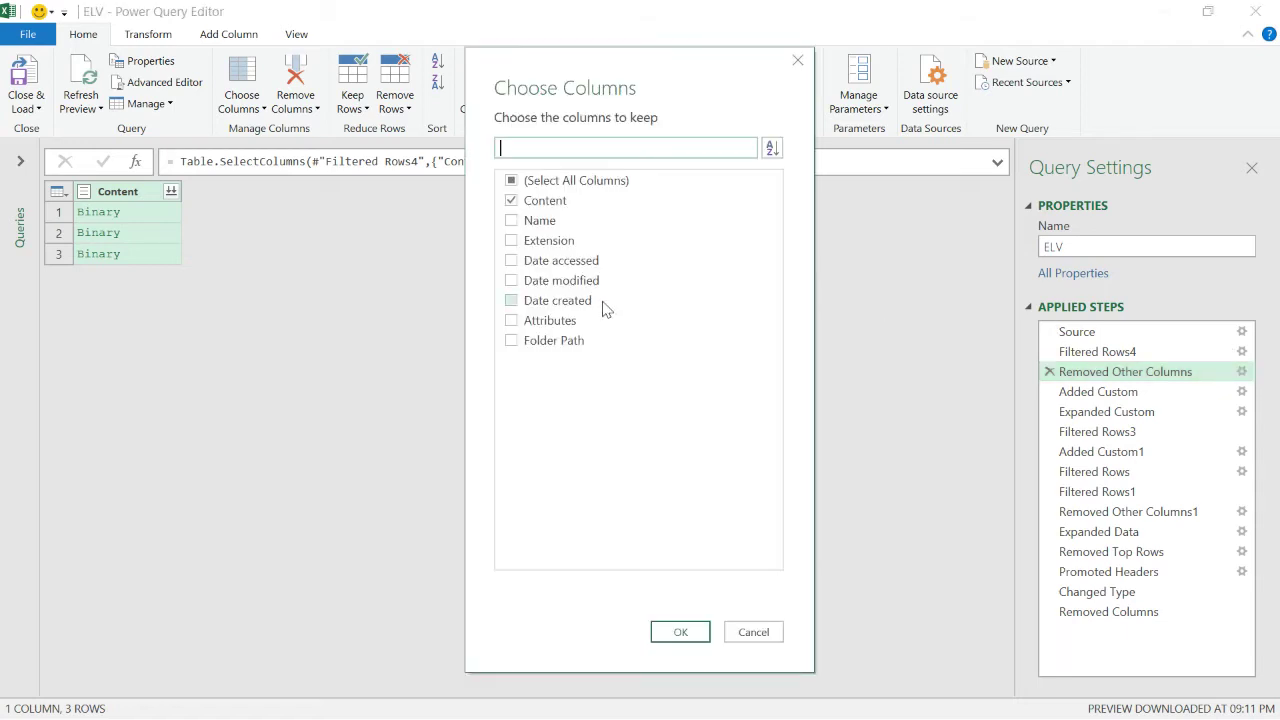
{"action": "left_click", "coordinate": [511, 221]}
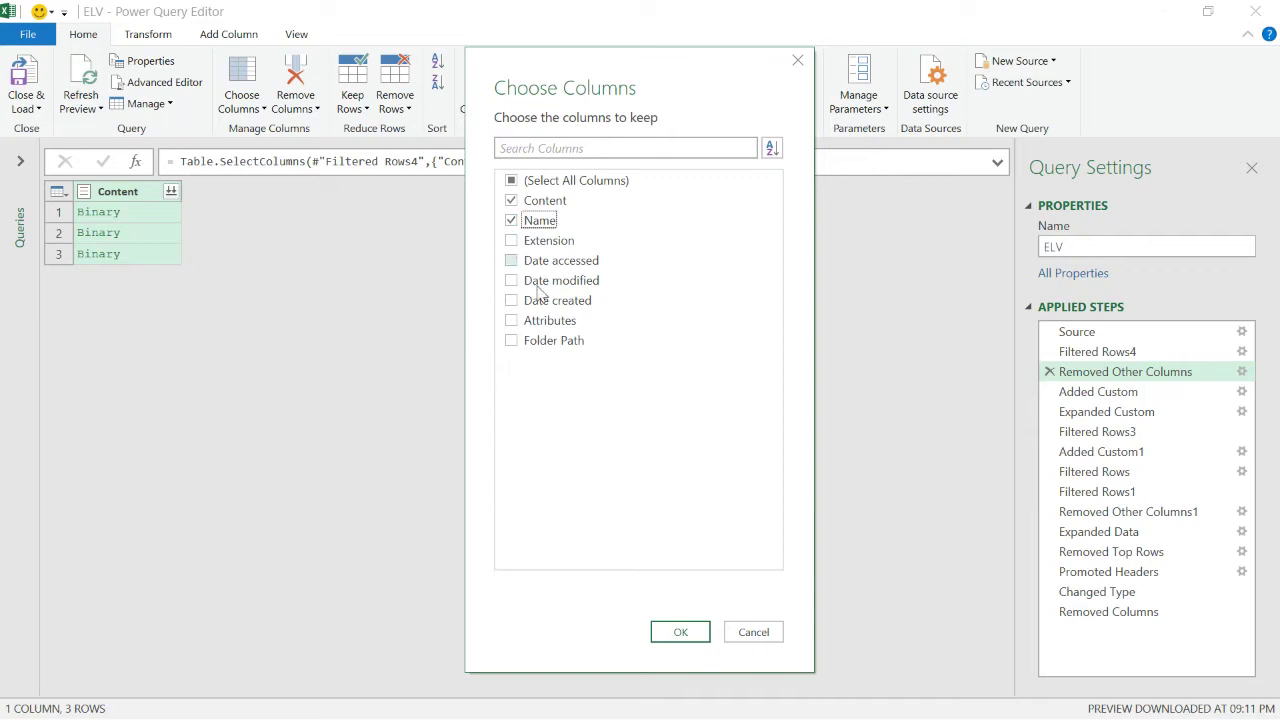
{"action": "left_click", "coordinate": [668, 634]}
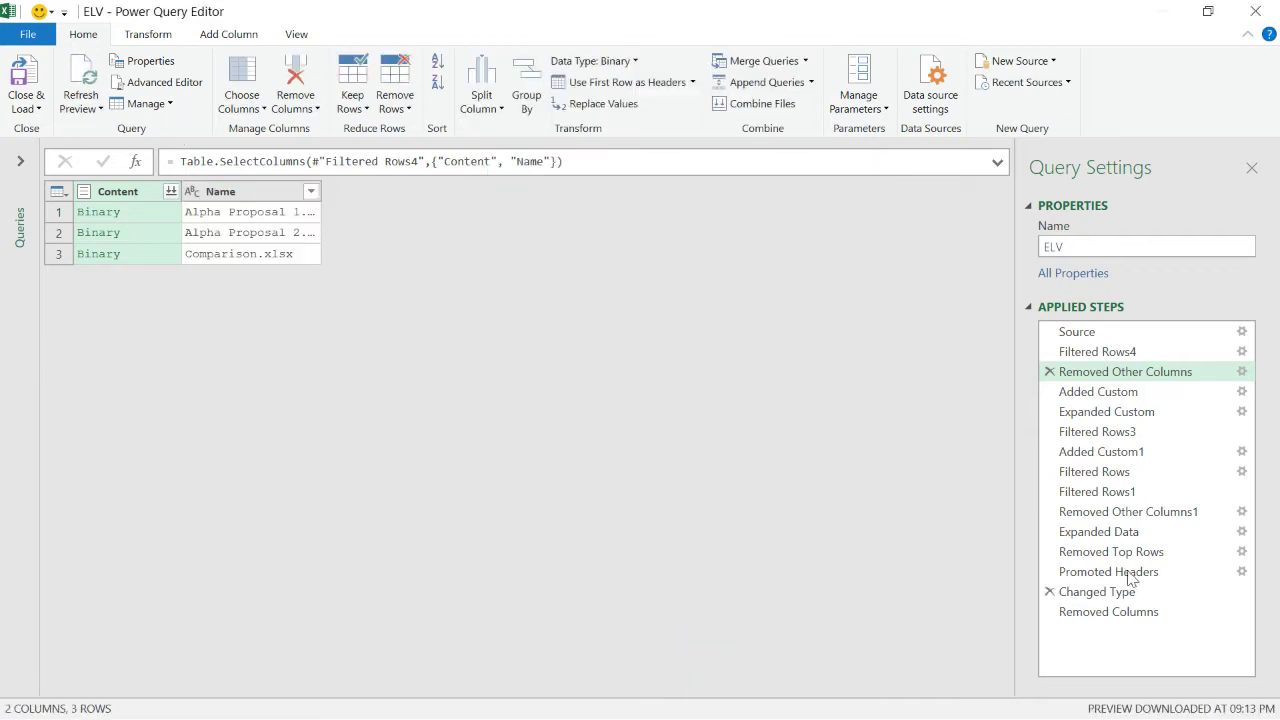
Inspect the Added Custom and Expanded Custom errors, then delete the Expanded Custom step
{"action": "left_click", "coordinate": [1145, 394]}
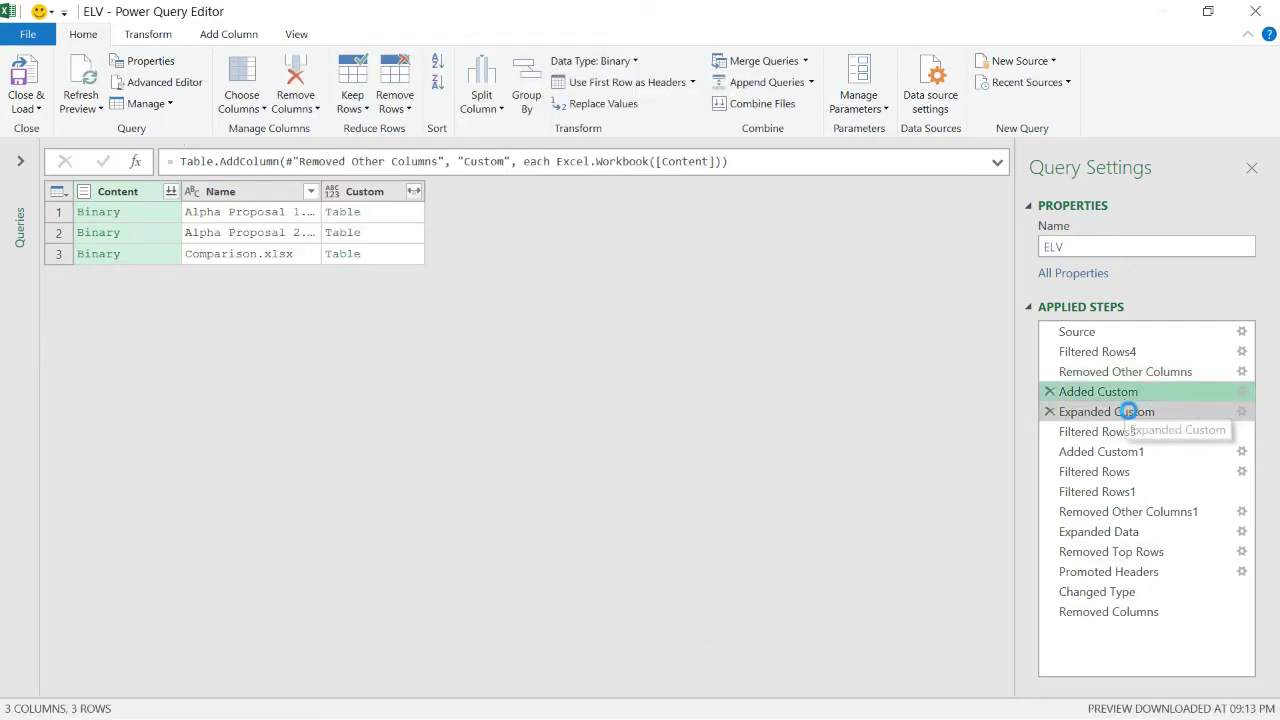
{"action": "left_click", "coordinate": [1128, 411]}
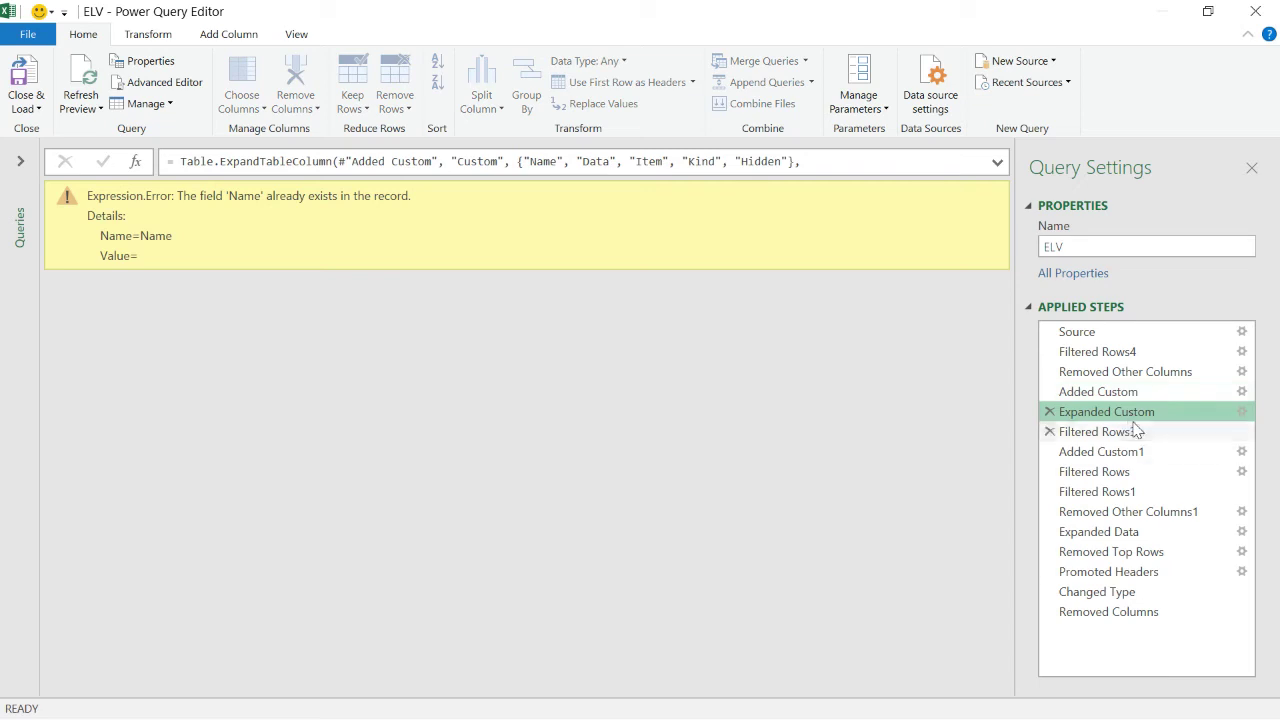
{"action": "left_click", "coordinate": [1098, 371]}
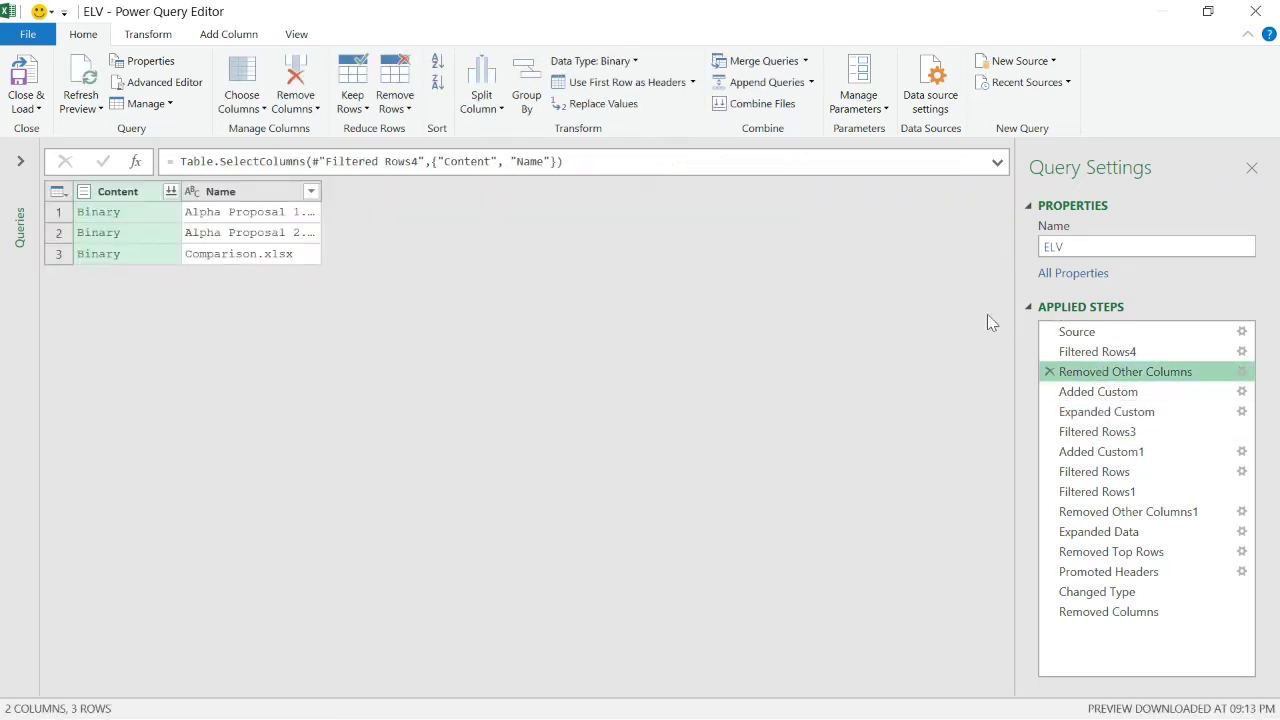
{"action": "left_click", "coordinate": [1100, 391]}
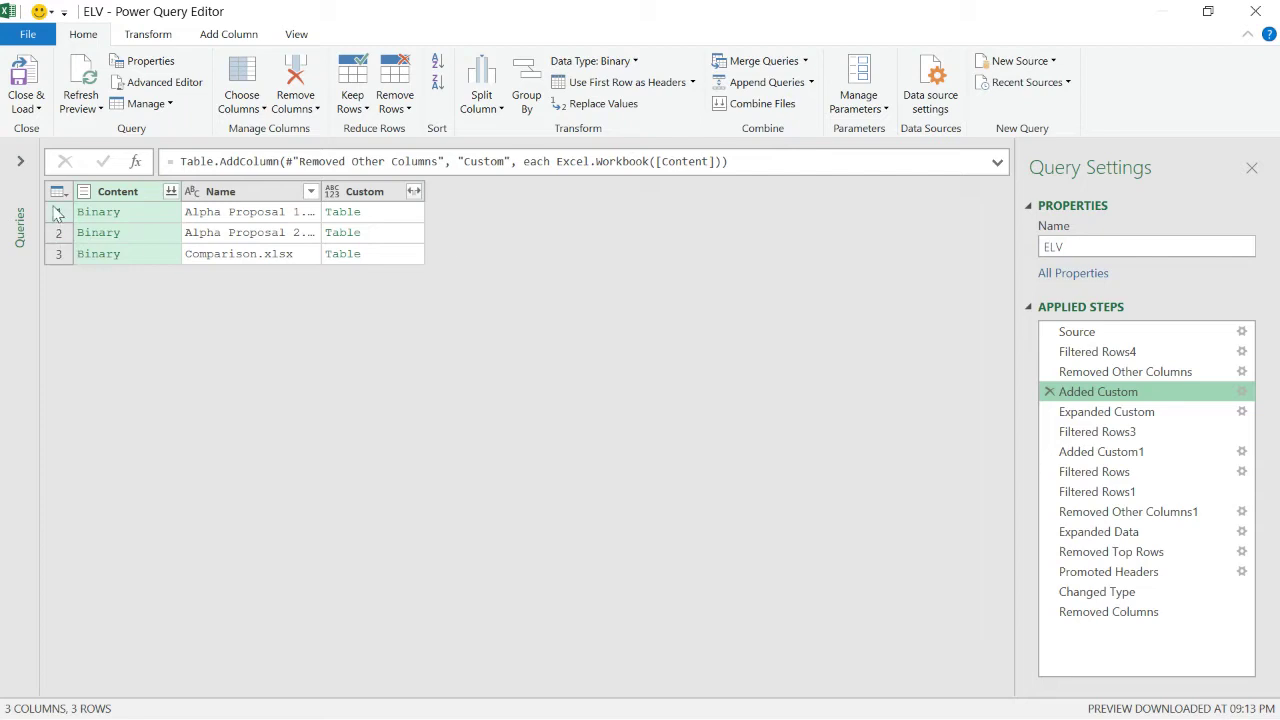
{"action": "left_click", "coordinate": [1082, 417]}
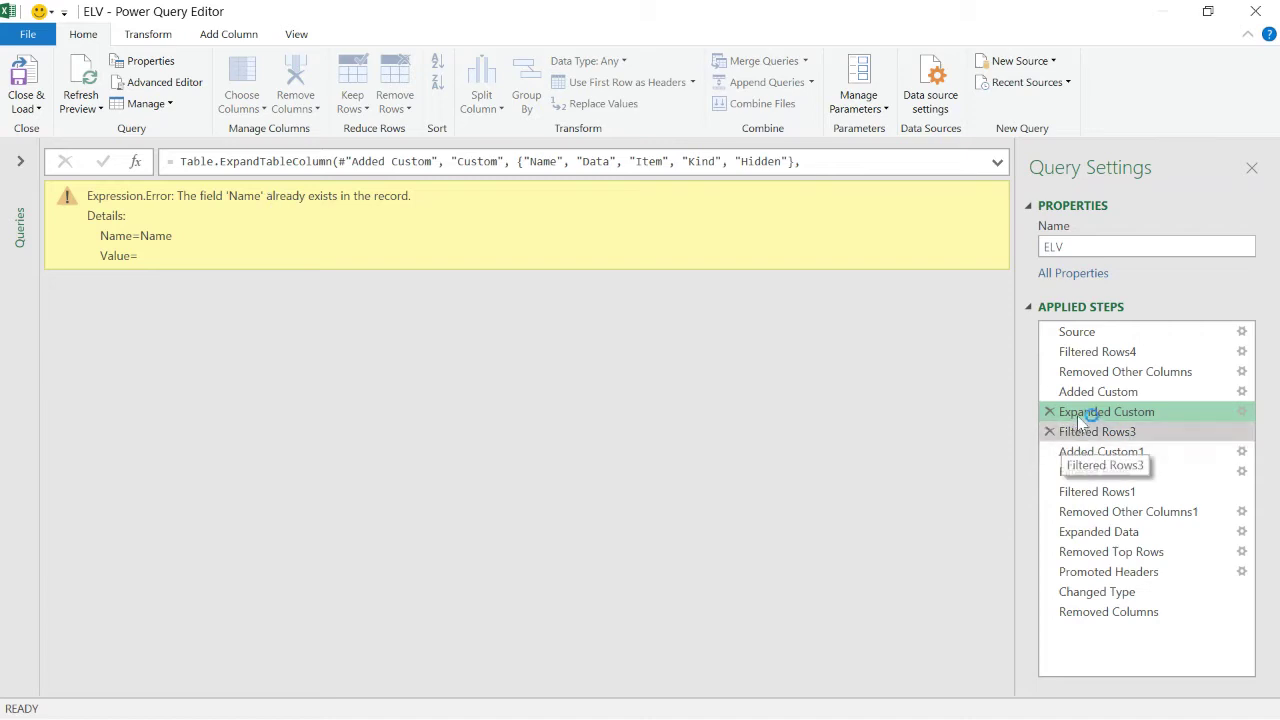
{"action": "left_click", "coordinate": [1048, 412]}
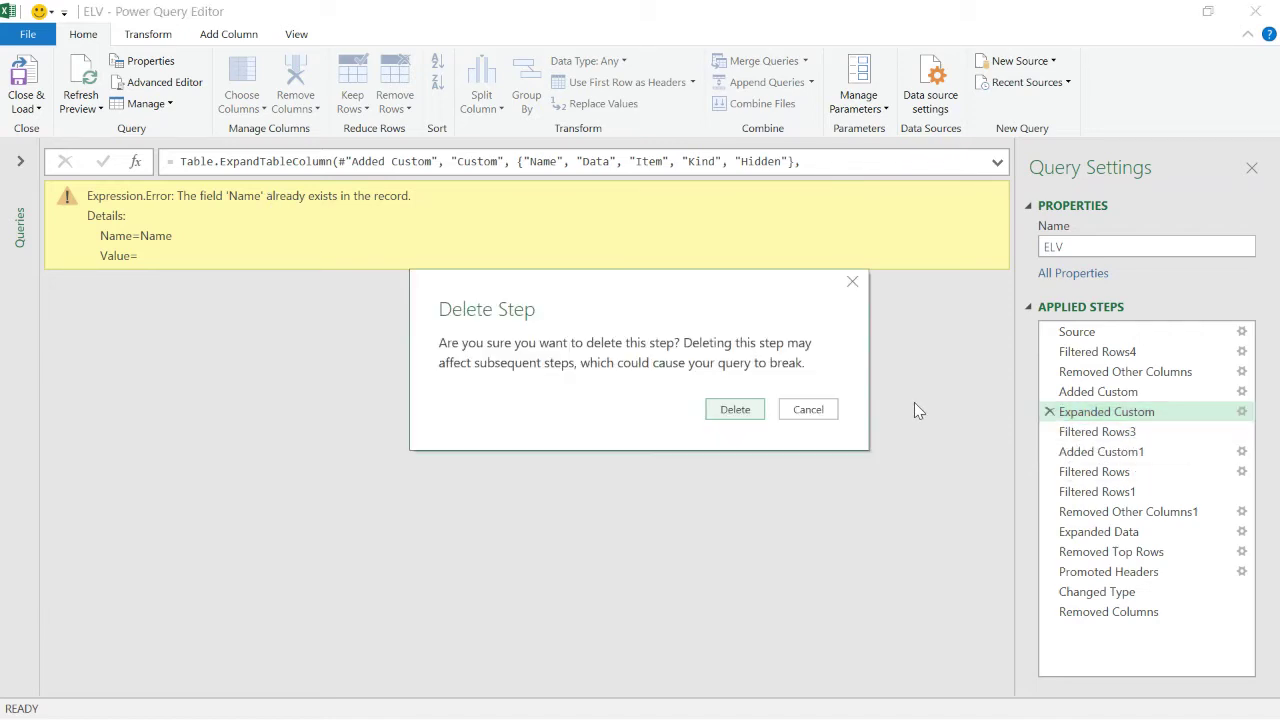
{"action": "left_click", "coordinate": [735, 410]}
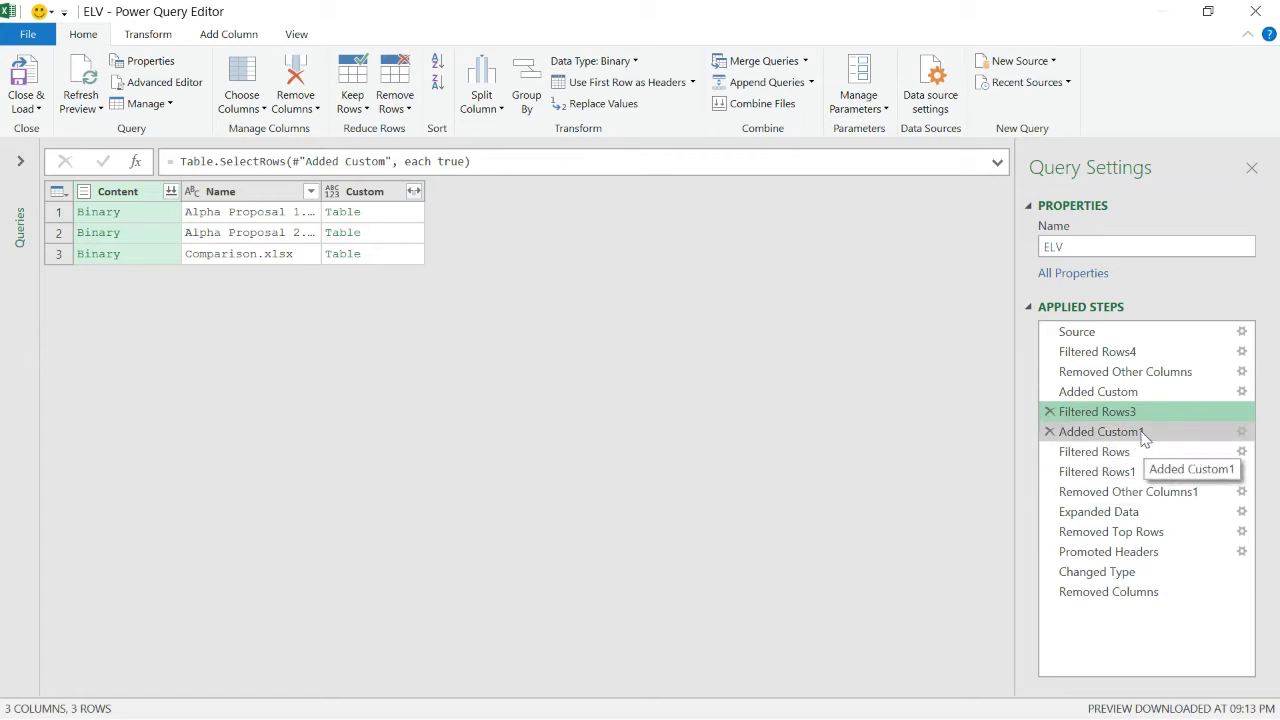
Delete the erroring Added Custom1 step and return to the Filtered Rows3 preview
{"action": "left_click", "coordinate": [1114, 434]}
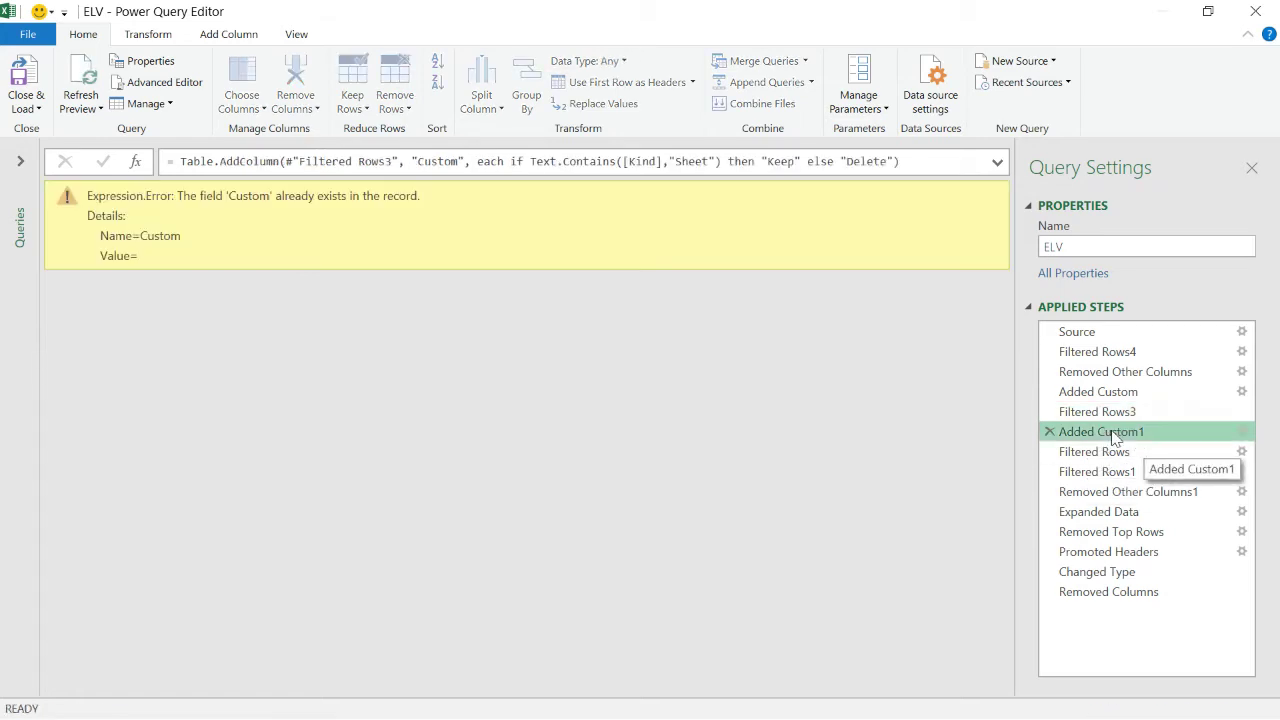
{"action": "left_click", "coordinate": [1049, 431]}
{"action": "left_click", "coordinate": [732, 408]}
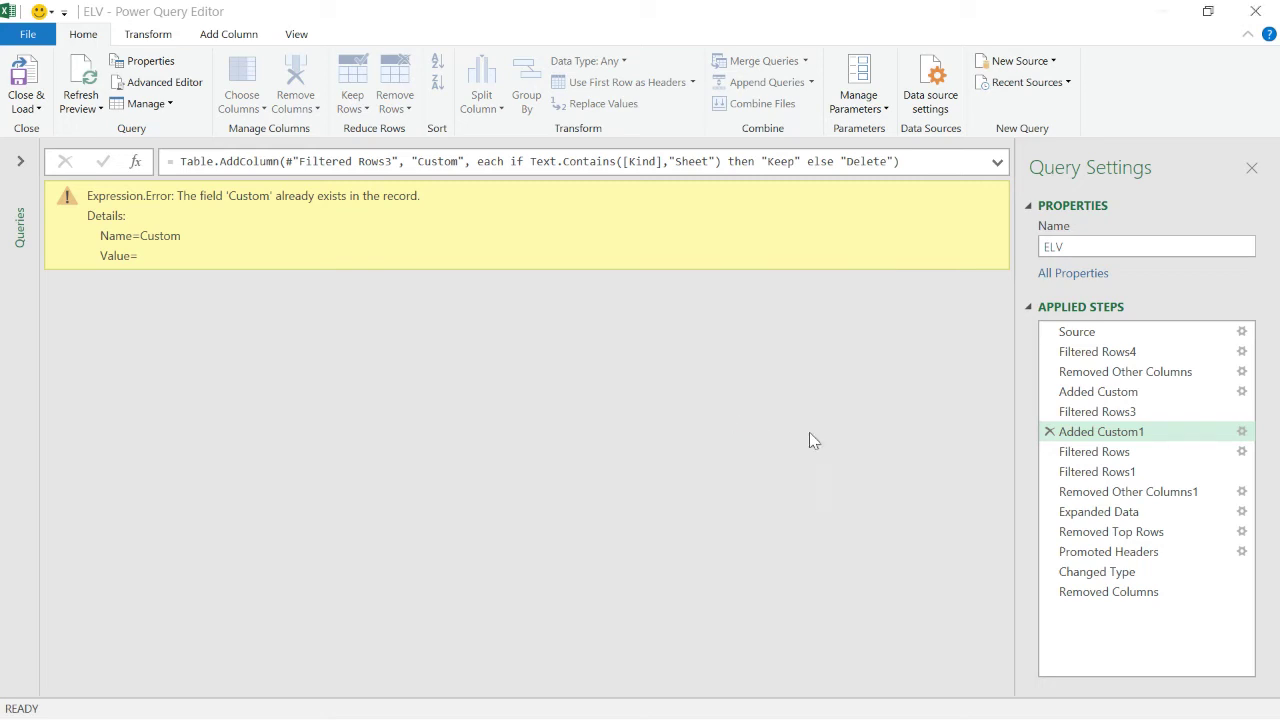
{"action": "left_click", "coordinate": [1085, 412]}
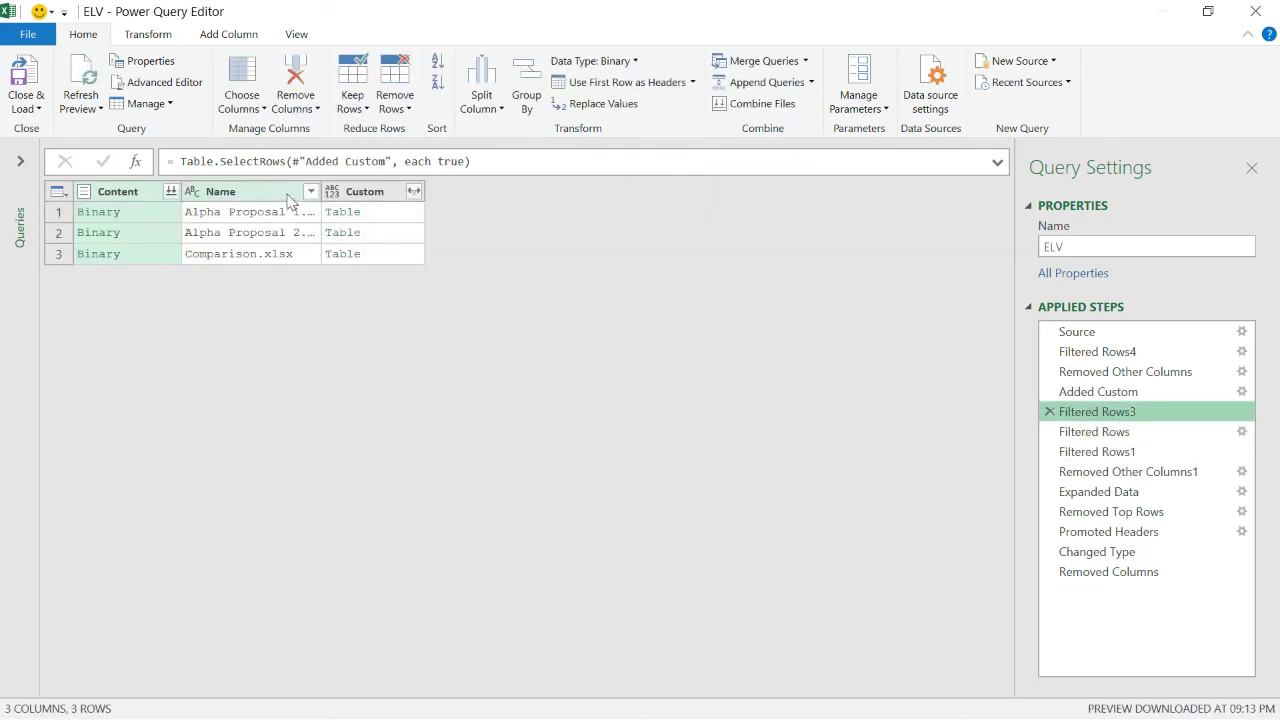
Insert a Split Column by Delimiter step splitting Name at '.' into 1 column
{"action": "left_click", "coordinate": [235, 194]}
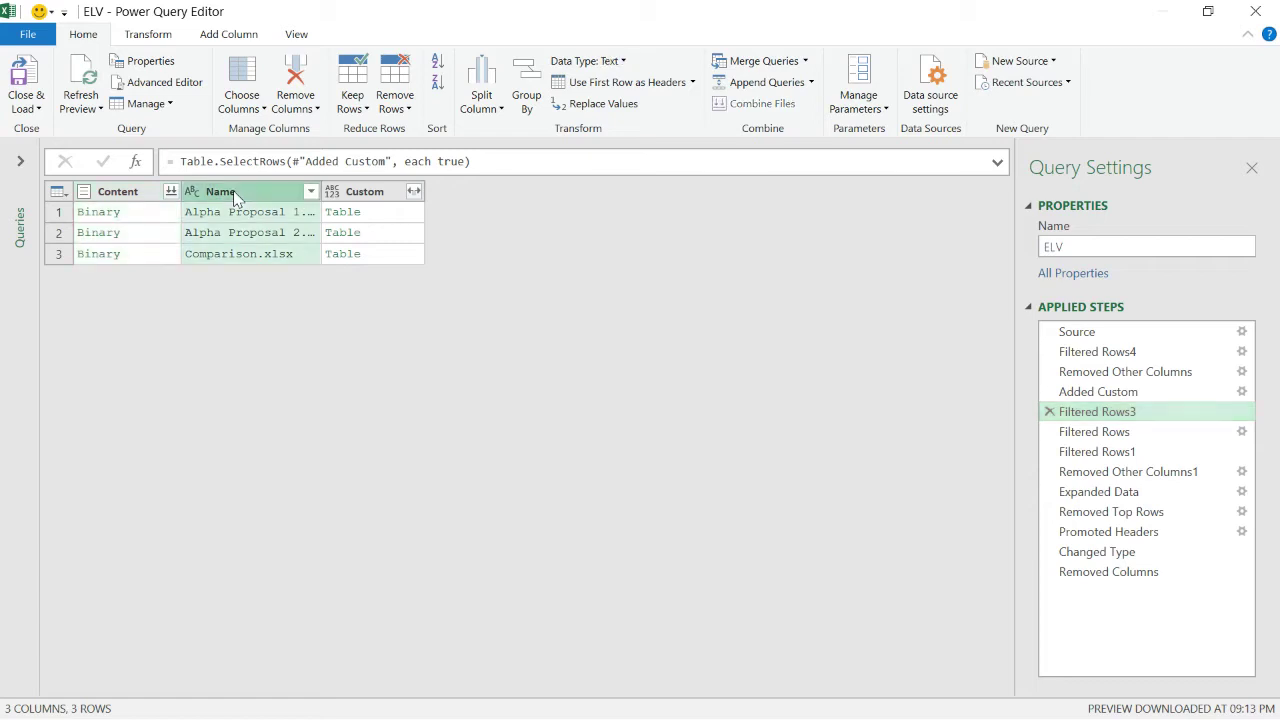
{"action": "left_click", "coordinate": [501, 110]}
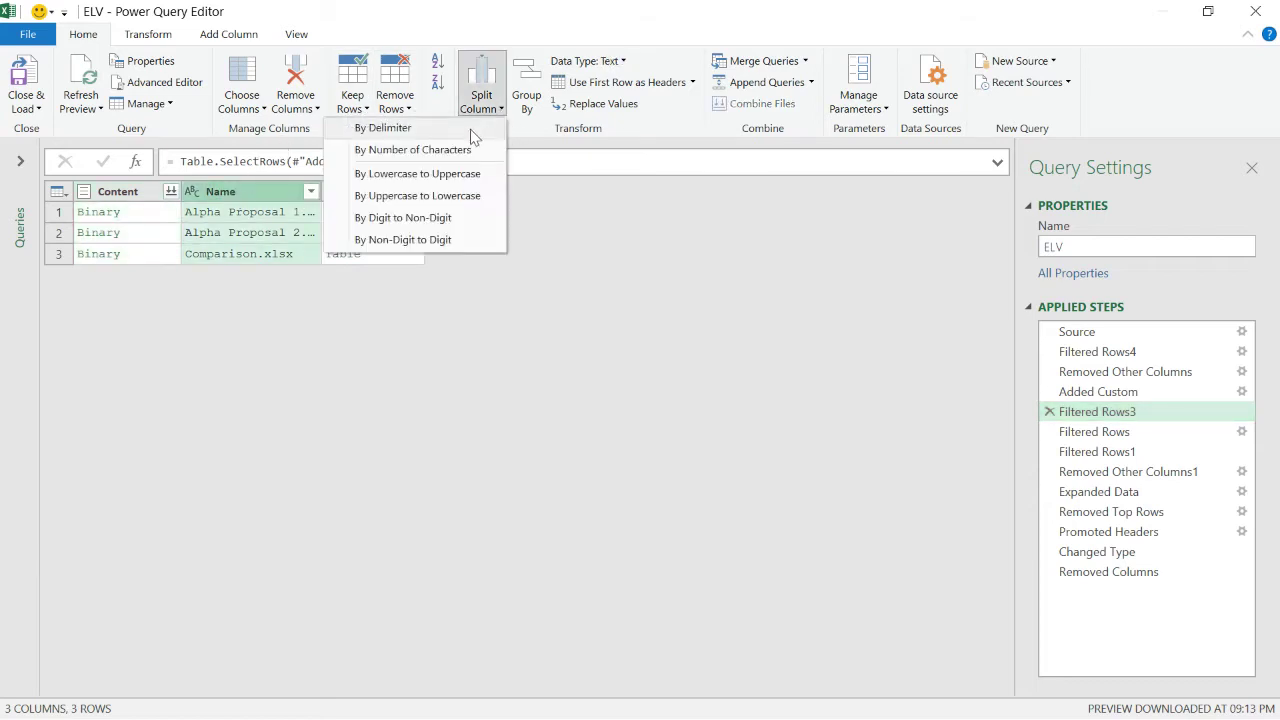
{"action": "left_click", "coordinate": [472, 131]}
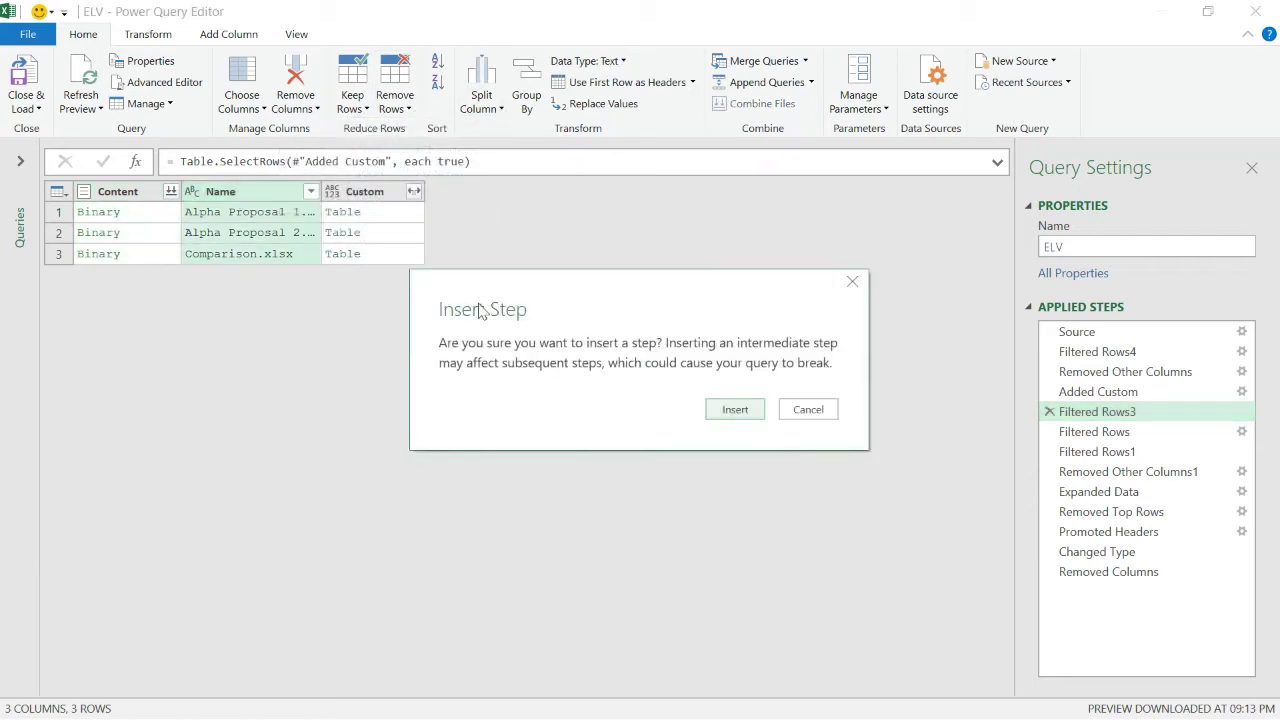
{"action": "left_click", "coordinate": [733, 410]}
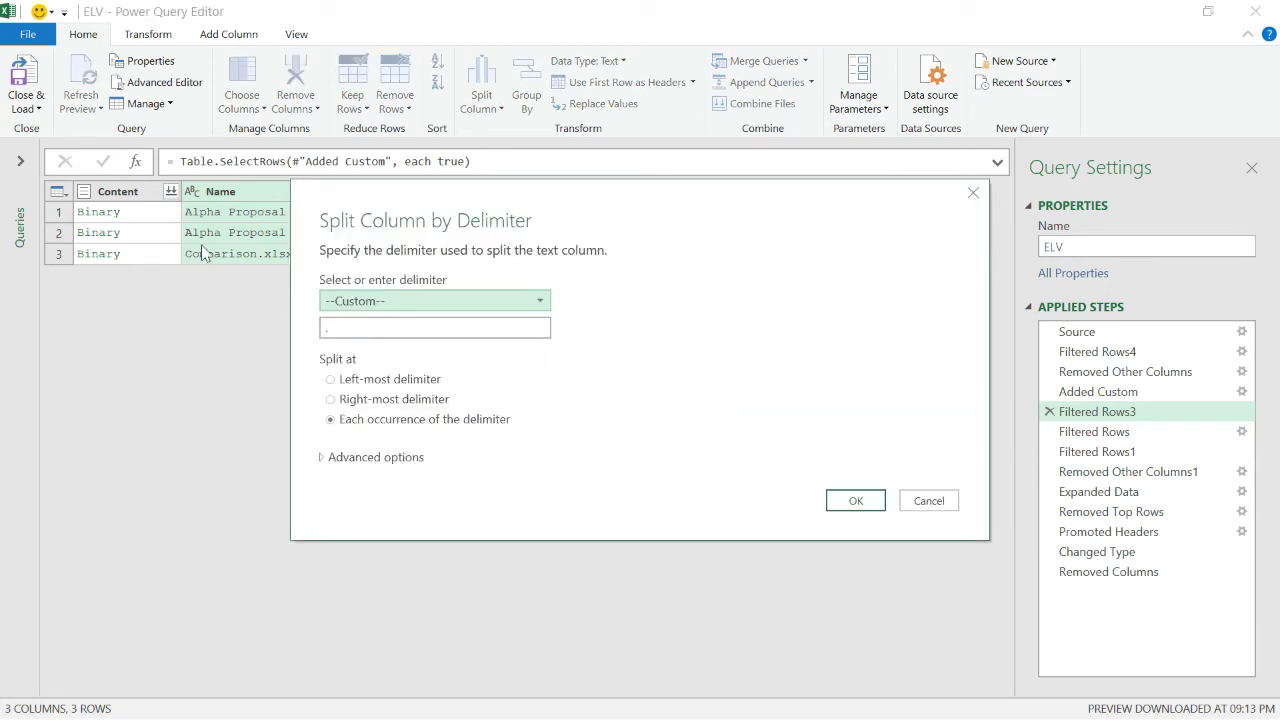
{"action": "left_click_drag", "start_coordinate": [400, 210], "coordinate": [520, 210]}
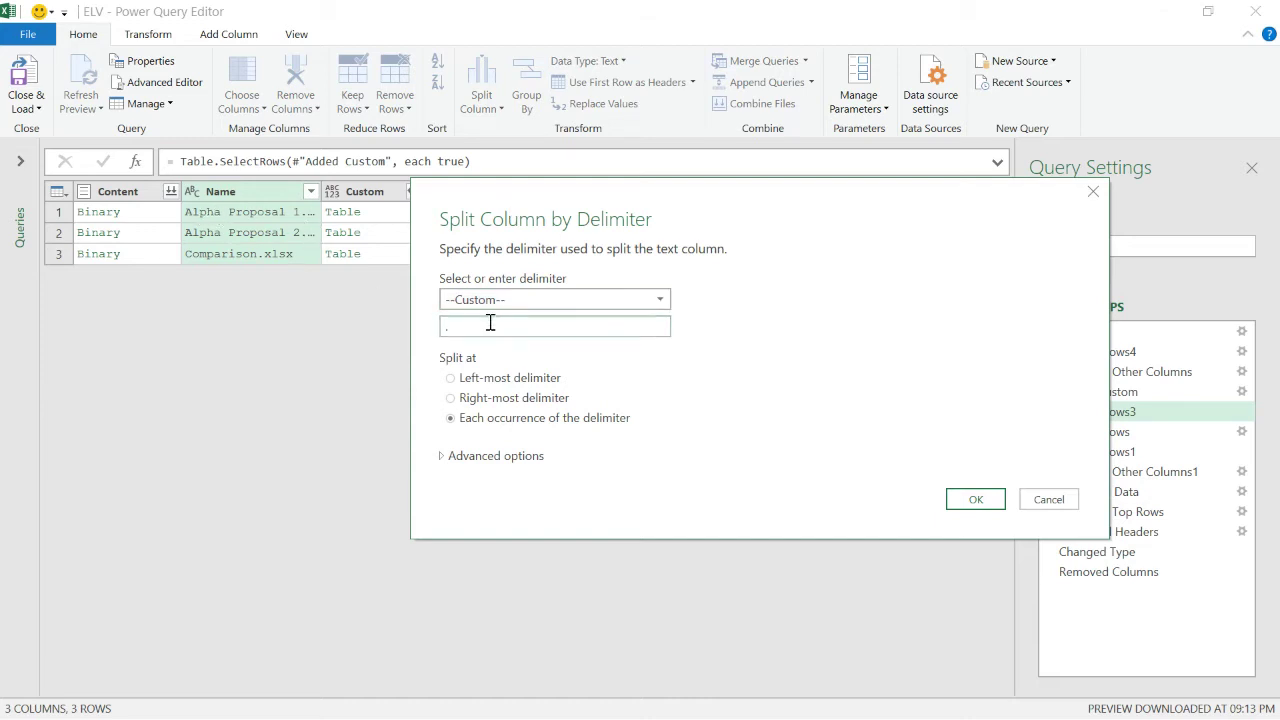
{"action": "left_click", "coordinate": [495, 456]}
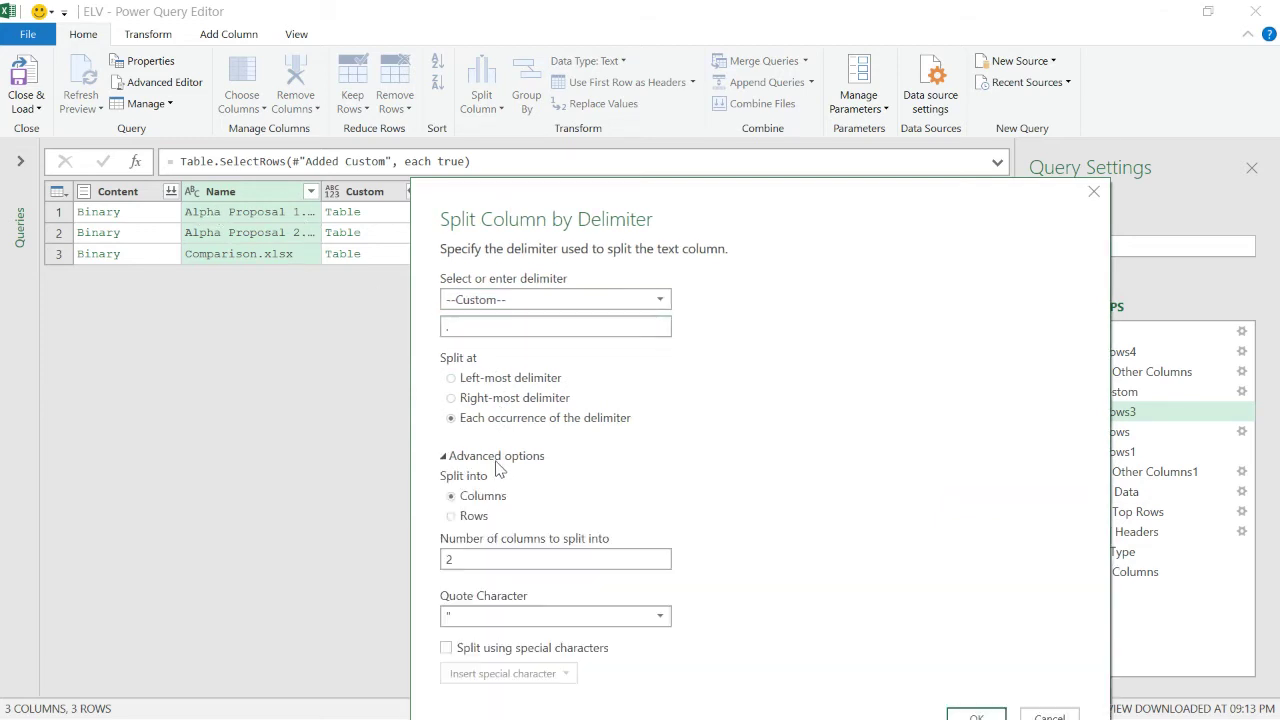
{"action": "double_click", "coordinate": [449, 560]}
{"action": "type", "text": "1"}
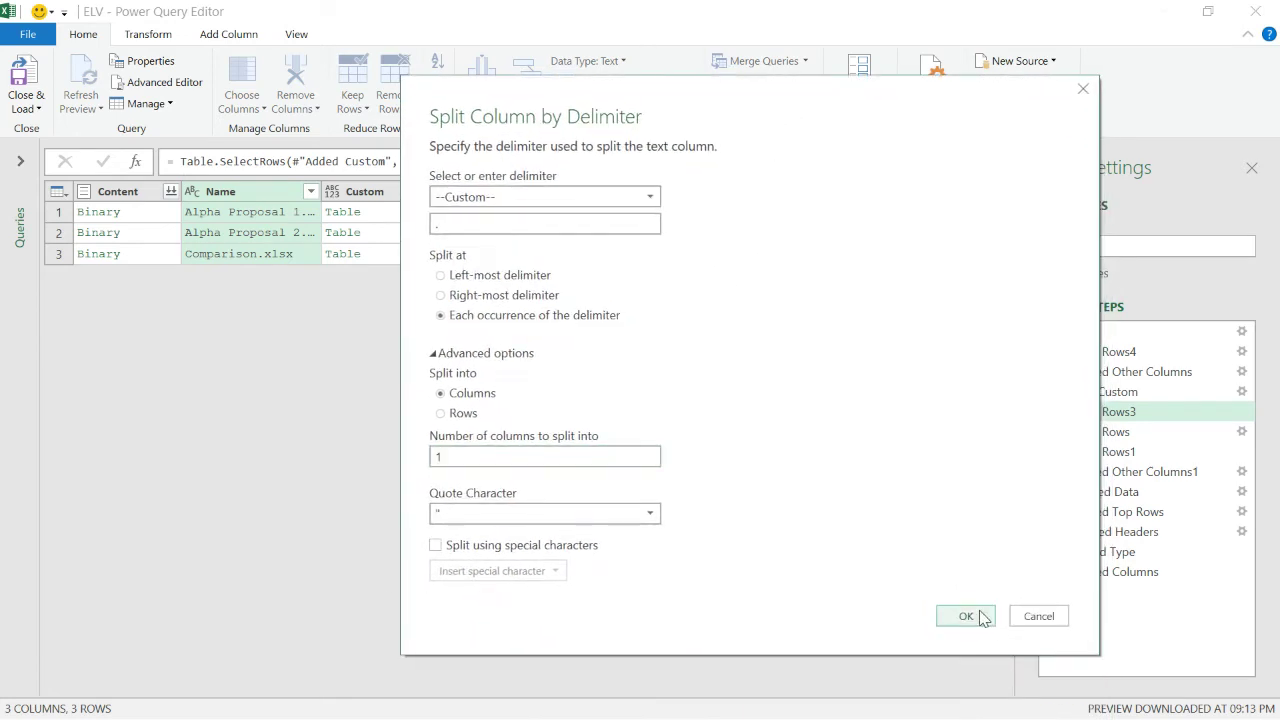
{"action": "left_click", "coordinate": [971, 616]}
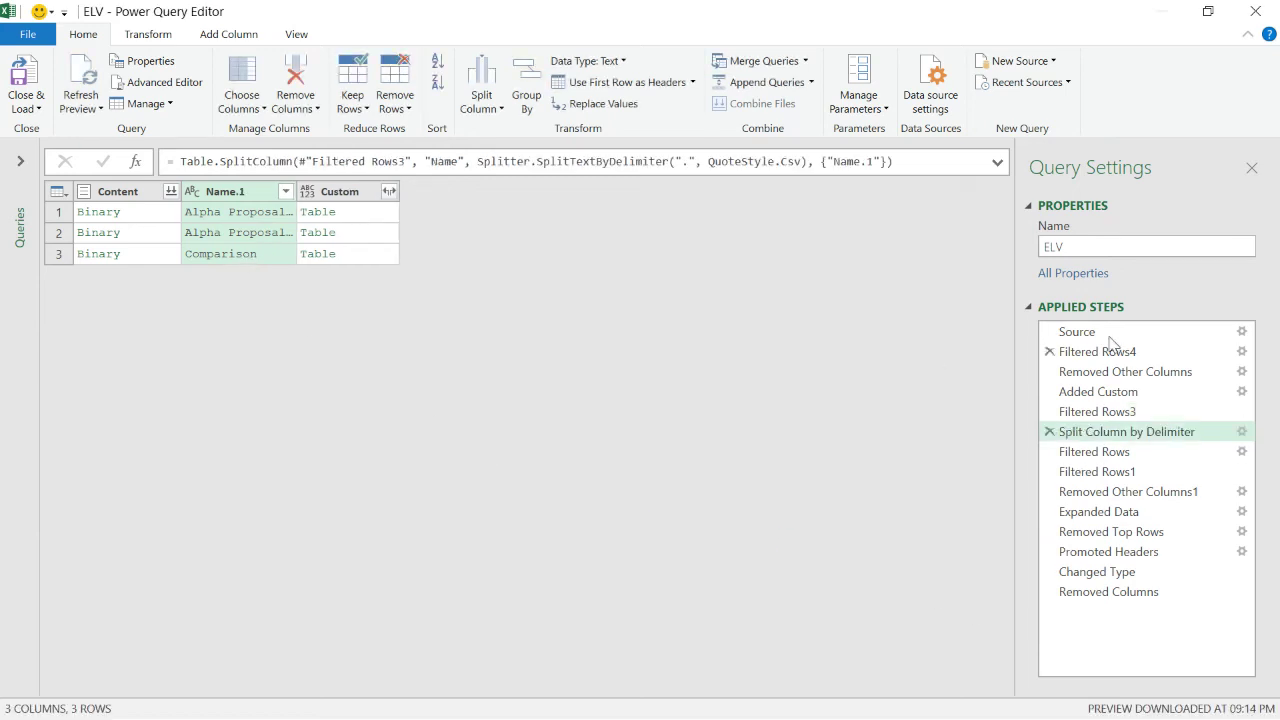
Delete the broken Filtered Rows and Filtered Rows1 steps after the split
{"action": "left_click", "coordinate": [1097, 453]}
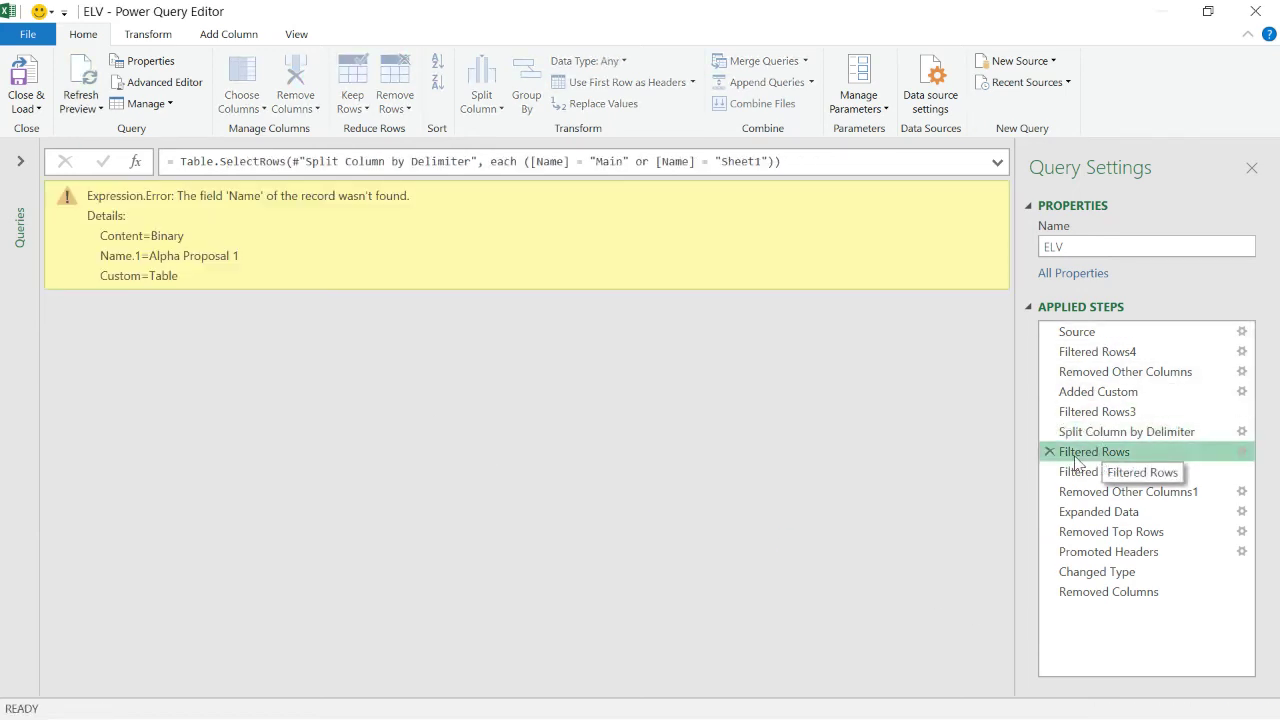
{"action": "left_click", "coordinate": [1049, 452]}
{"action": "left_click", "coordinate": [808, 409]}
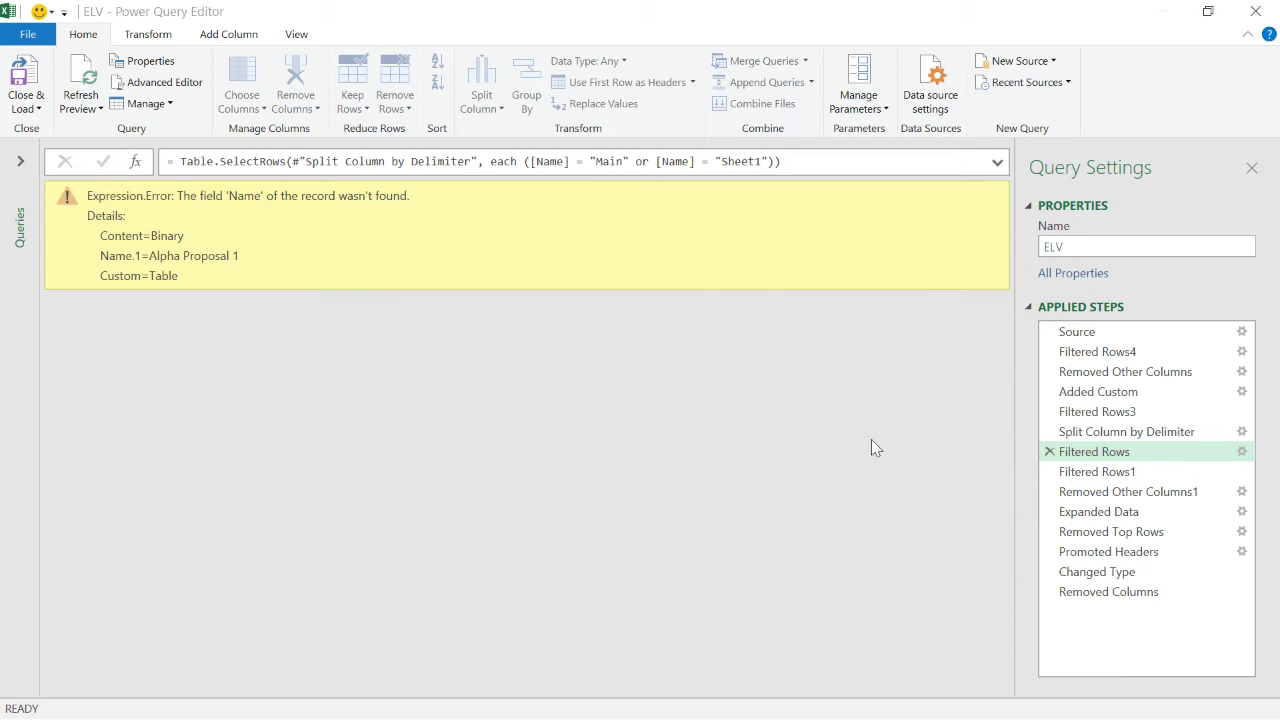
{"action": "left_click", "coordinate": [1049, 452]}
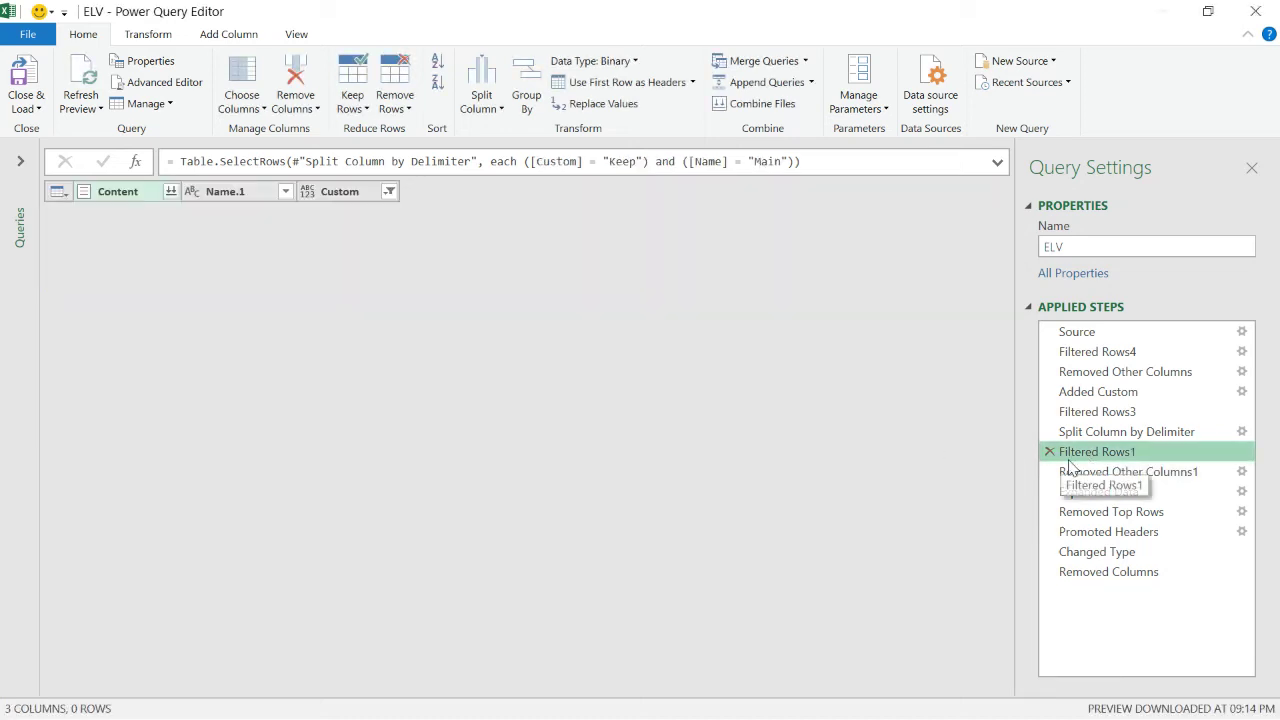
{"action": "left_click", "coordinate": [1050, 453]}
{"action": "left_click", "coordinate": [750, 412]}
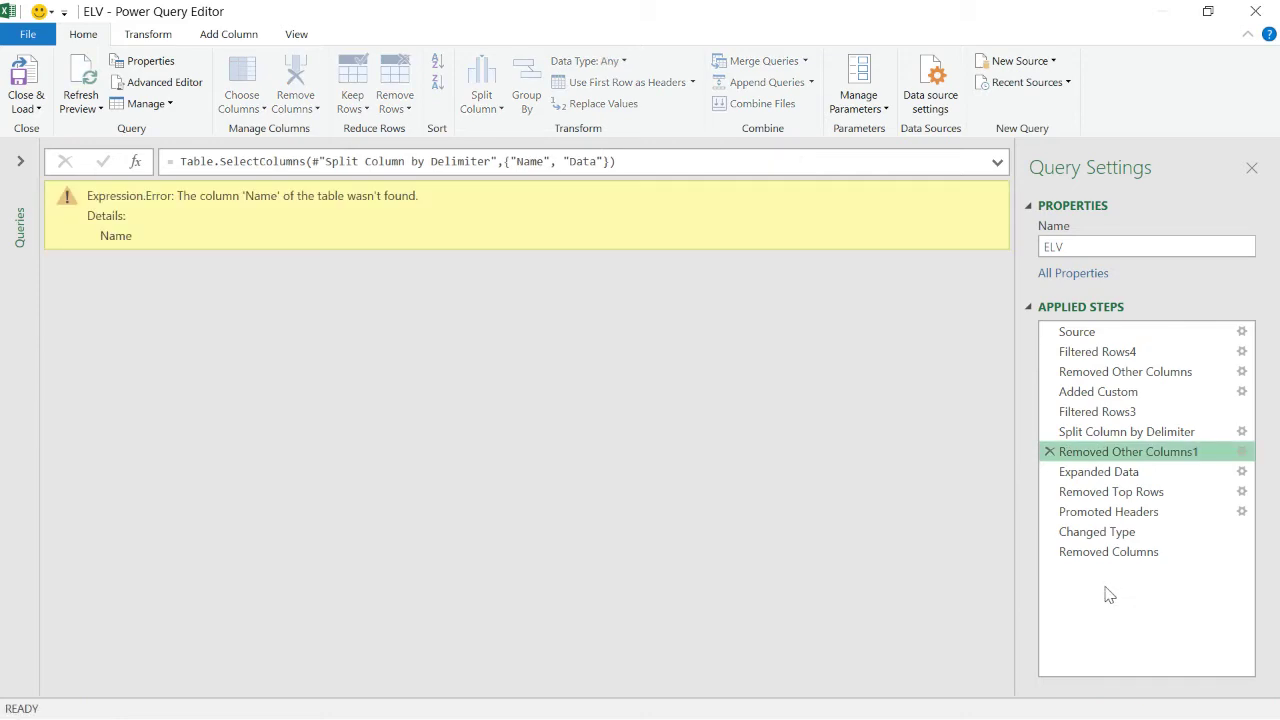
Delete Removed Columns, Changed Type, Promoted Headers, Removed Top Rows, Expanded Data and Removed Other Columns1
{"action": "left_click", "coordinate": [1050, 552]}
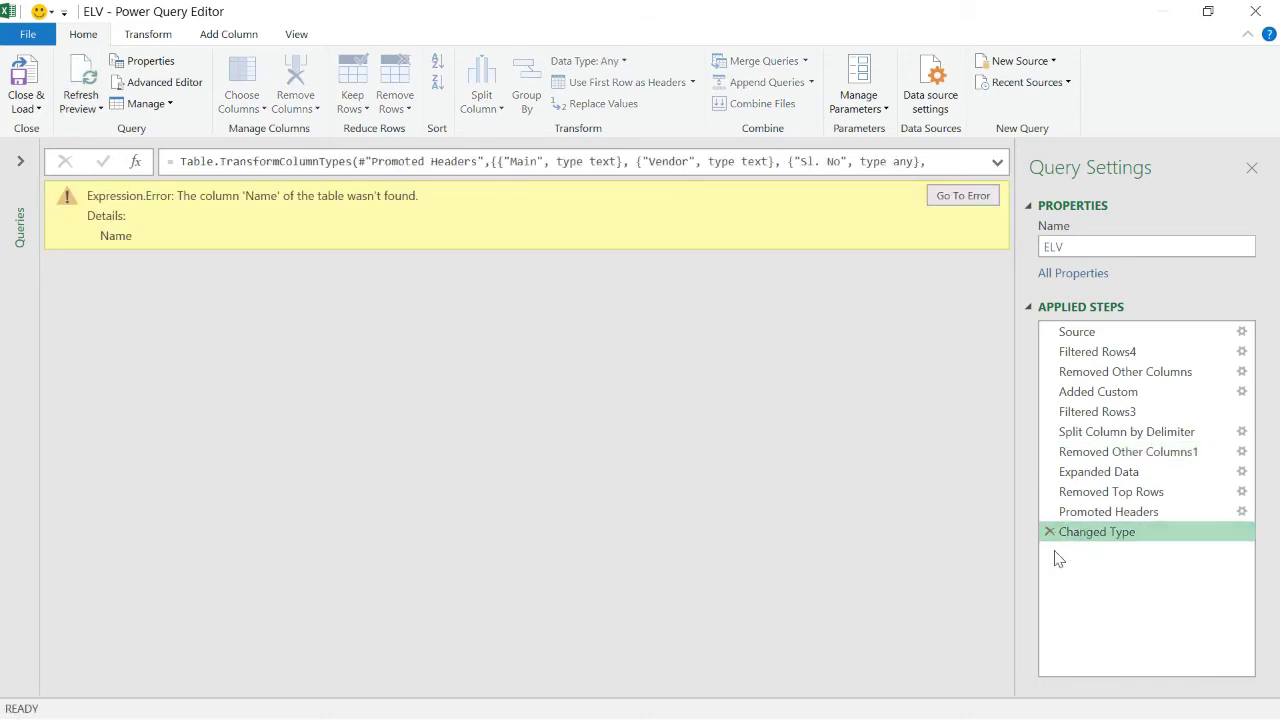
{"action": "left_click", "coordinate": [1052, 531]}
{"action": "left_click", "coordinate": [1051, 511]}
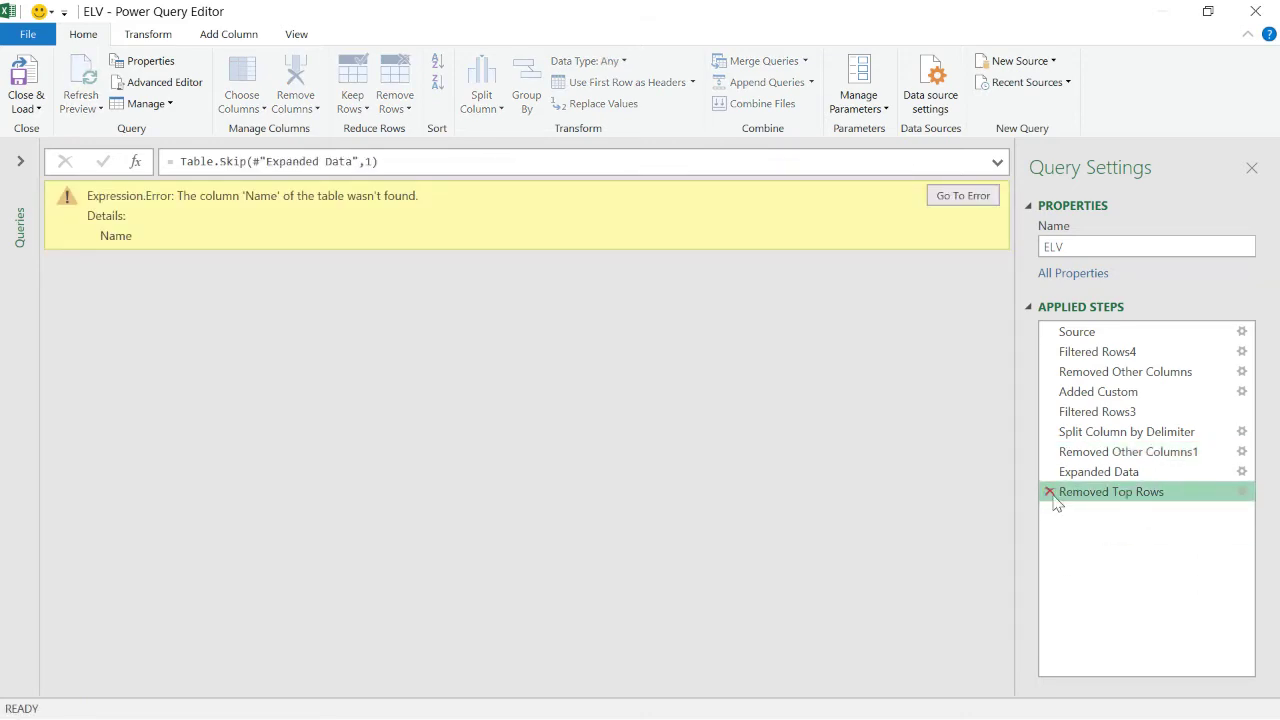
{"action": "left_click", "coordinate": [1051, 491]}
{"action": "left_click", "coordinate": [1050, 472]}
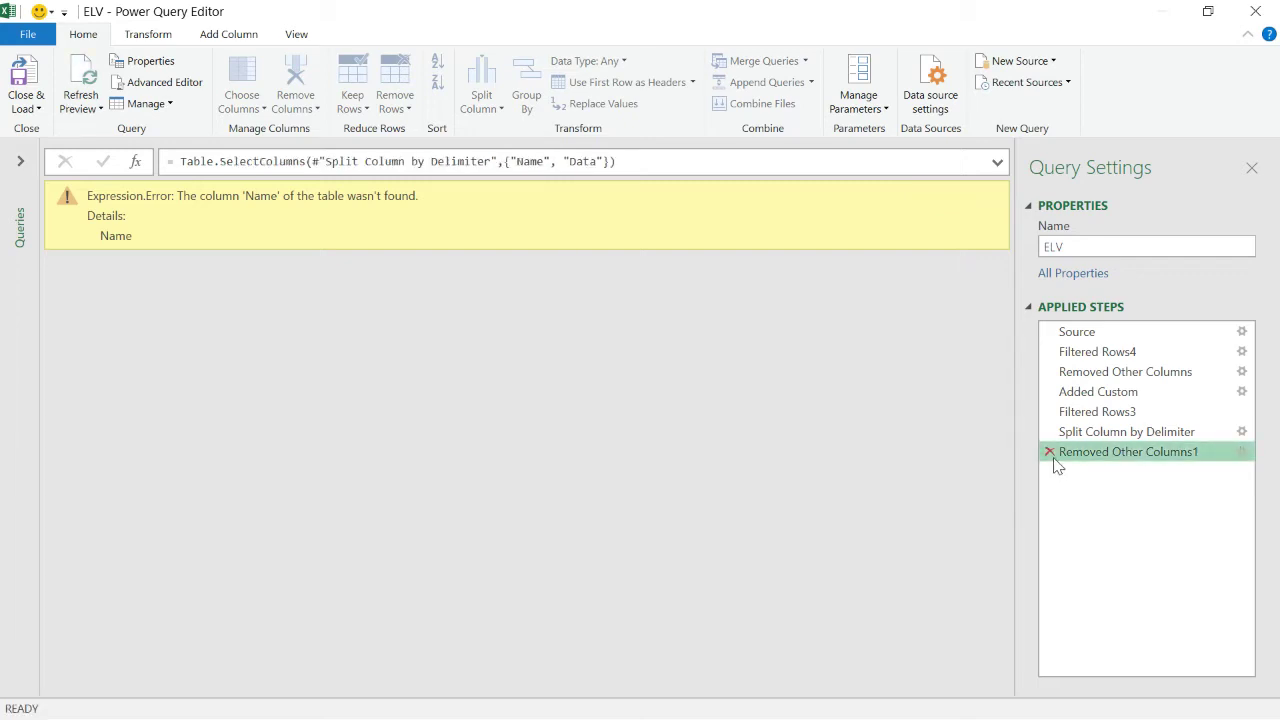
{"action": "left_click", "coordinate": [1049, 452]}
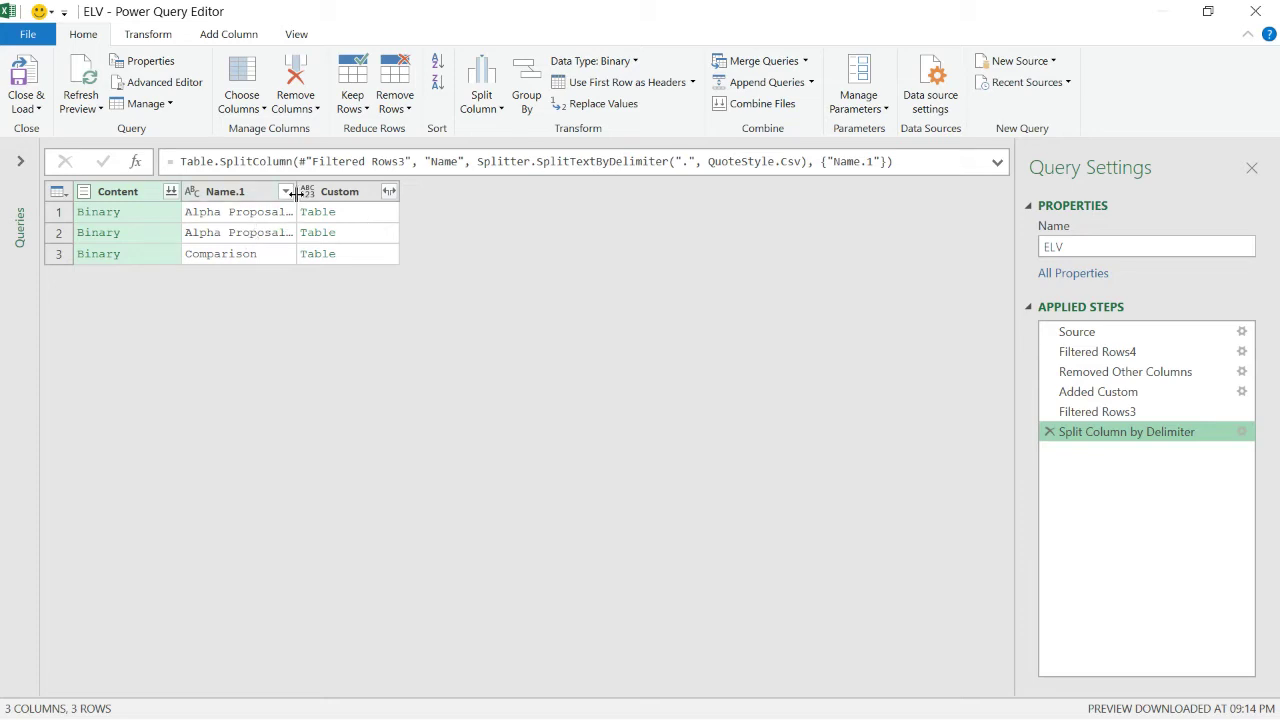
Widen the Name.1 column and check its distinct values without filtering
{"action": "left_click_drag", "start_coordinate": [297, 191], "coordinate": [414, 191]}
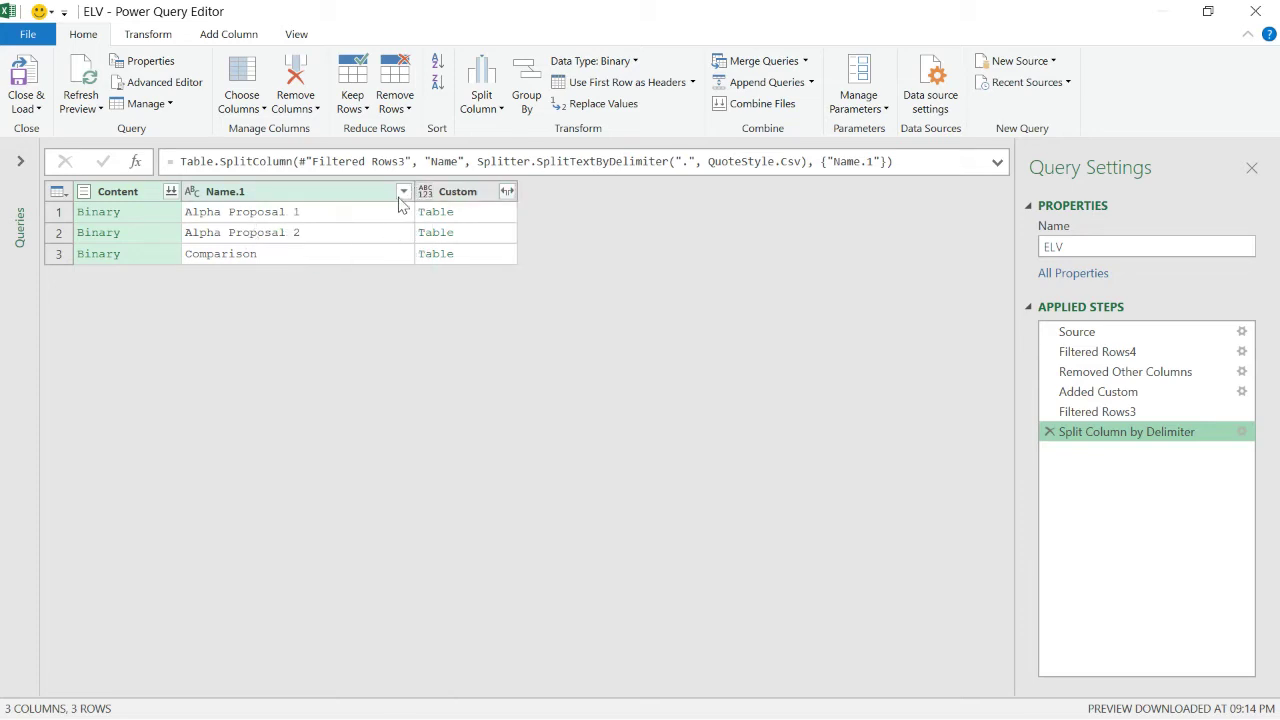
{"action": "left_click", "coordinate": [403, 191]}
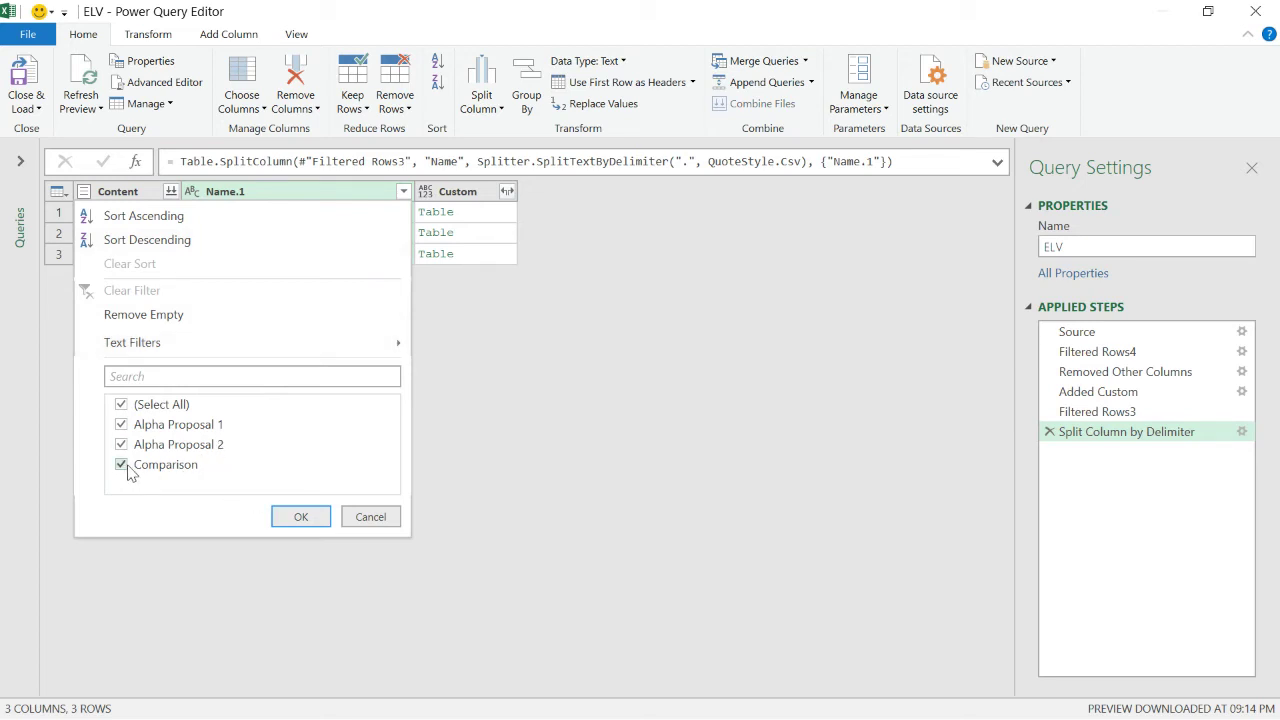
{"action": "left_click", "coordinate": [362, 518]}
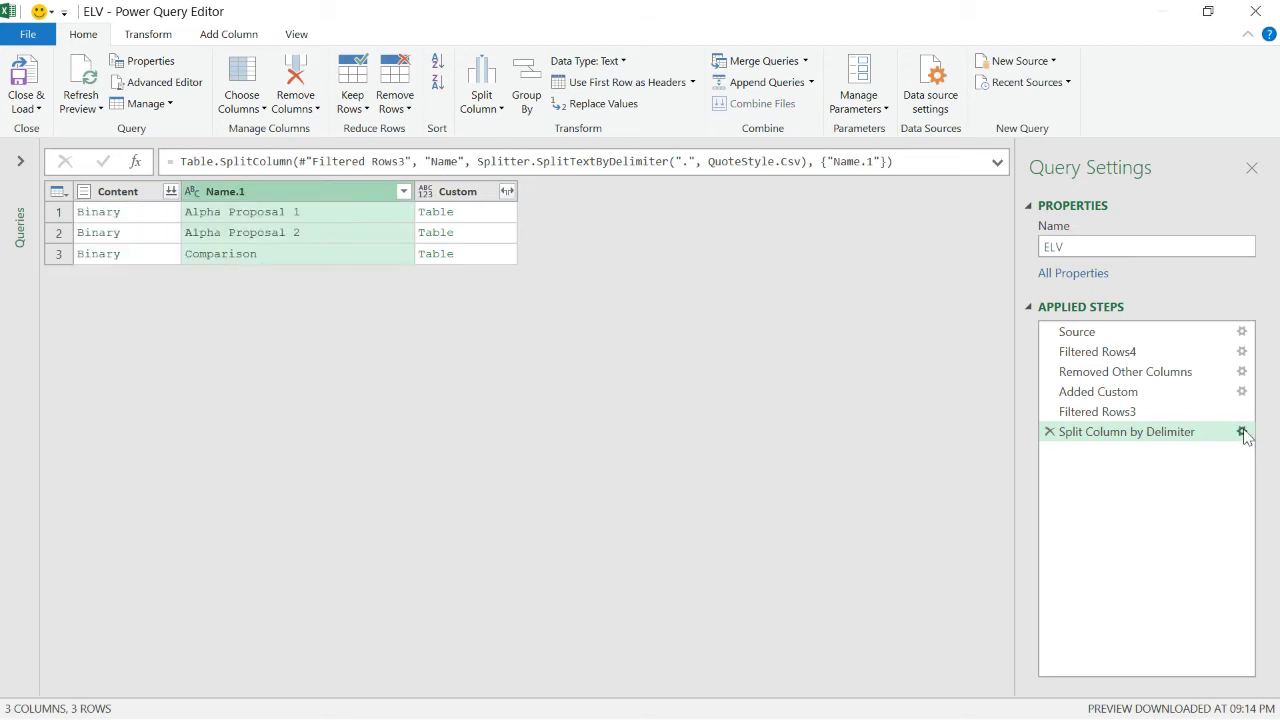
Delete the Split Column by Delimiter, Filtered Rows3, Added Custom and Removed Other Columns steps
{"action": "left_click", "coordinate": [1048, 436]}
{"action": "left_click", "coordinate": [1050, 413]}
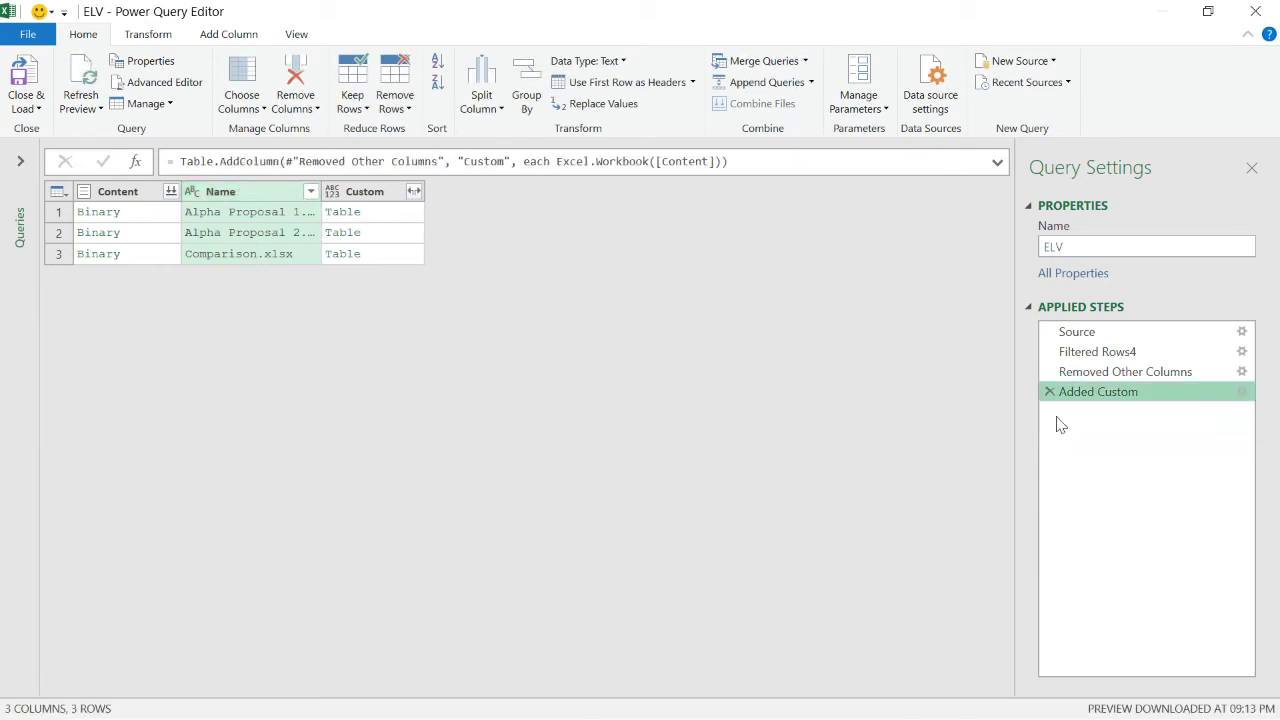
{"action": "left_click", "coordinate": [1050, 392]}
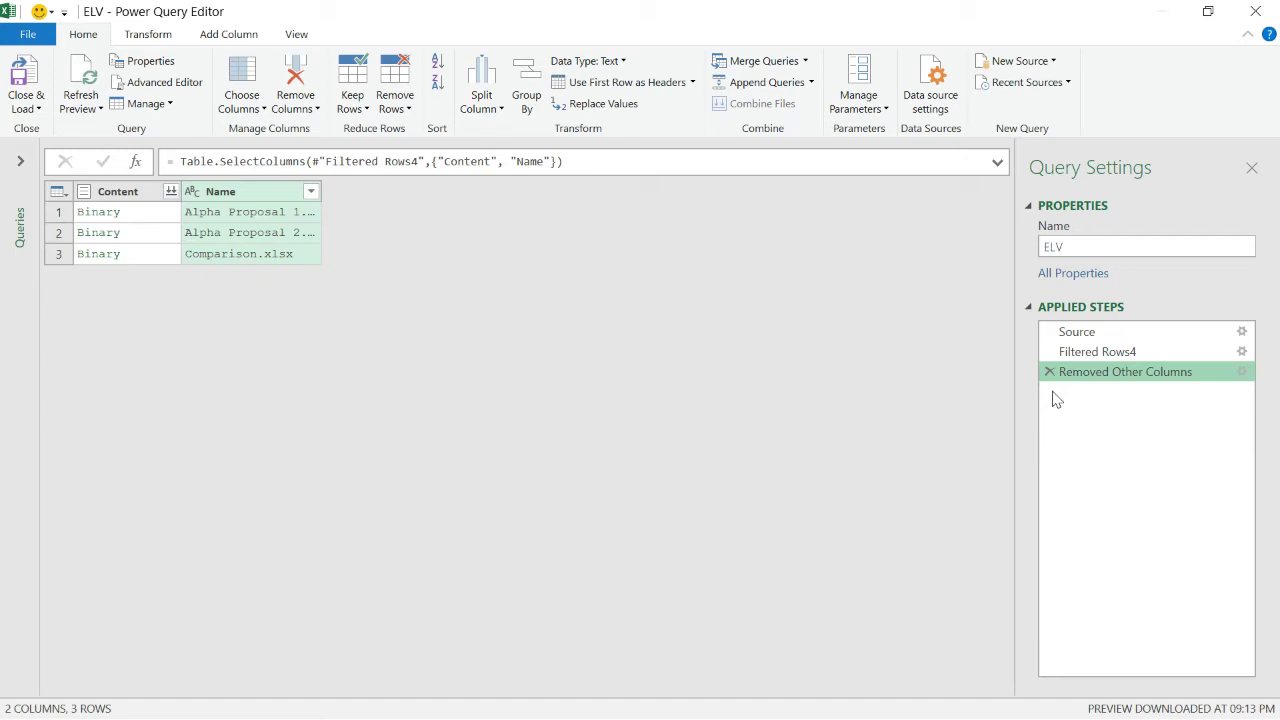
{"action": "left_click", "coordinate": [1050, 372]}
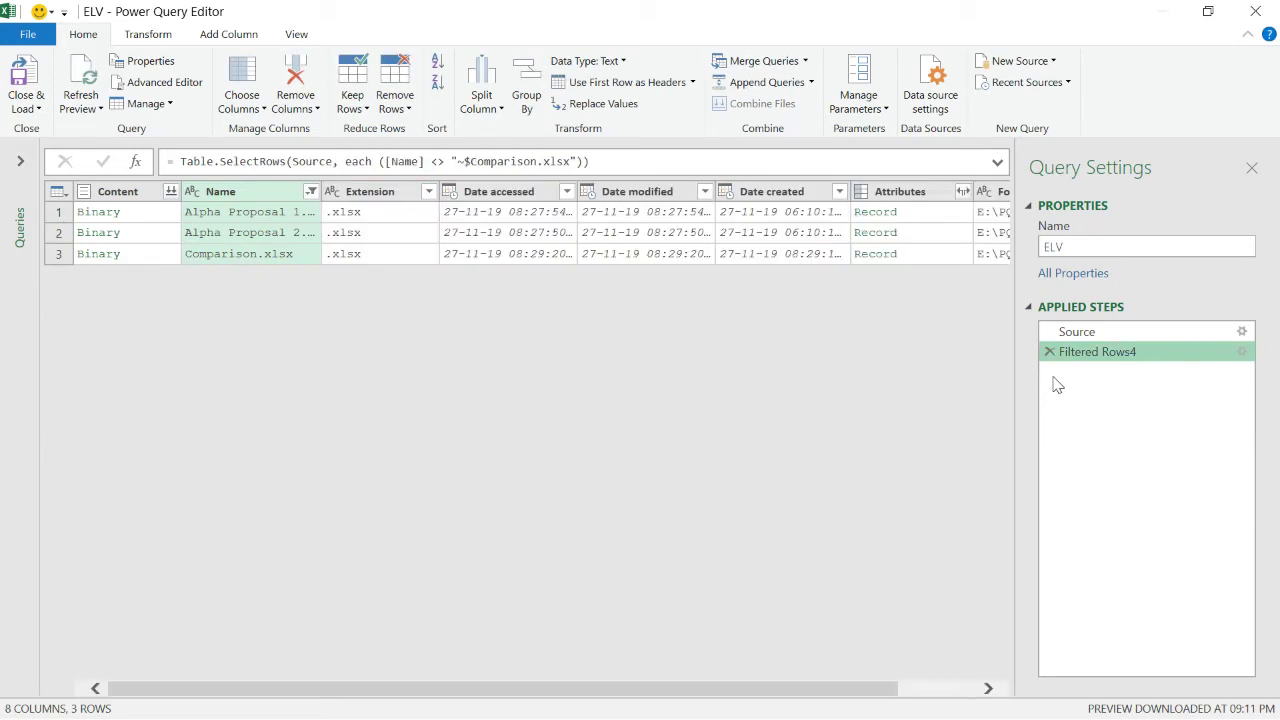
Keep only the Name and Content columns using Remove Other Columns
{"action": "left_click", "coordinate": [103, 197], "text": "ctrl"}
{"action": "right_click", "coordinate": [231, 197]}
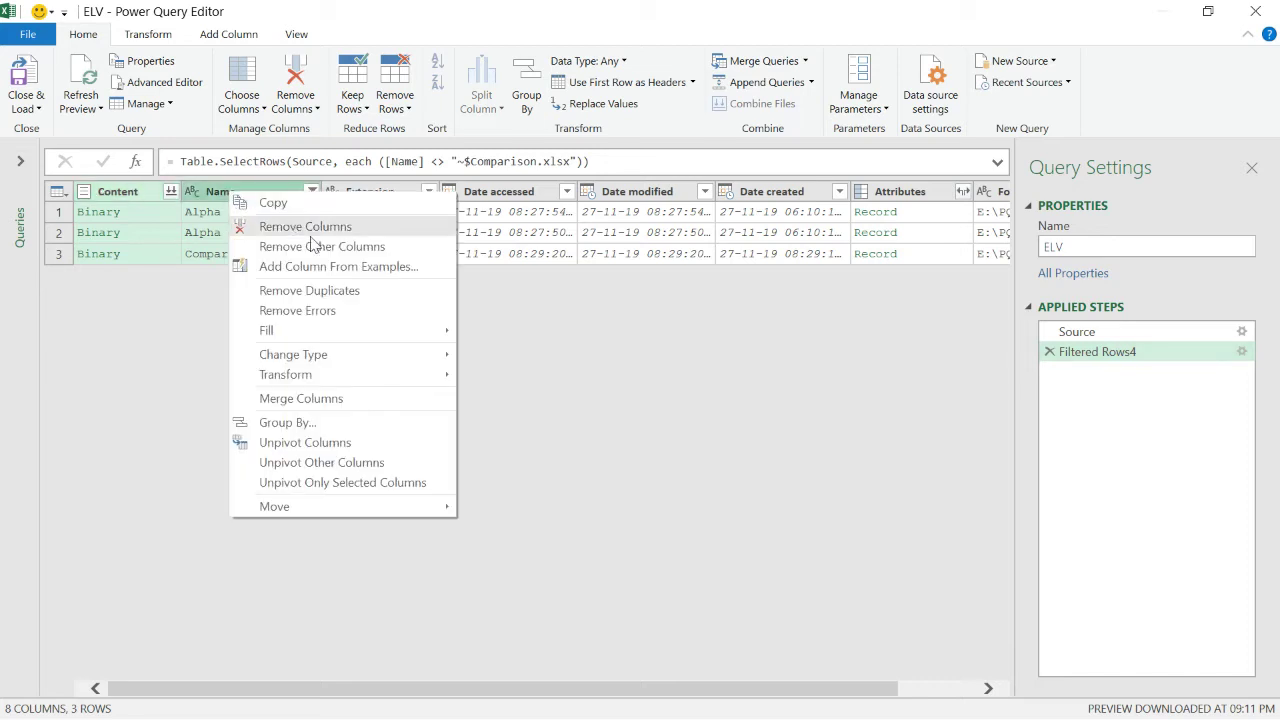
{"action": "left_click", "coordinate": [320, 246]}
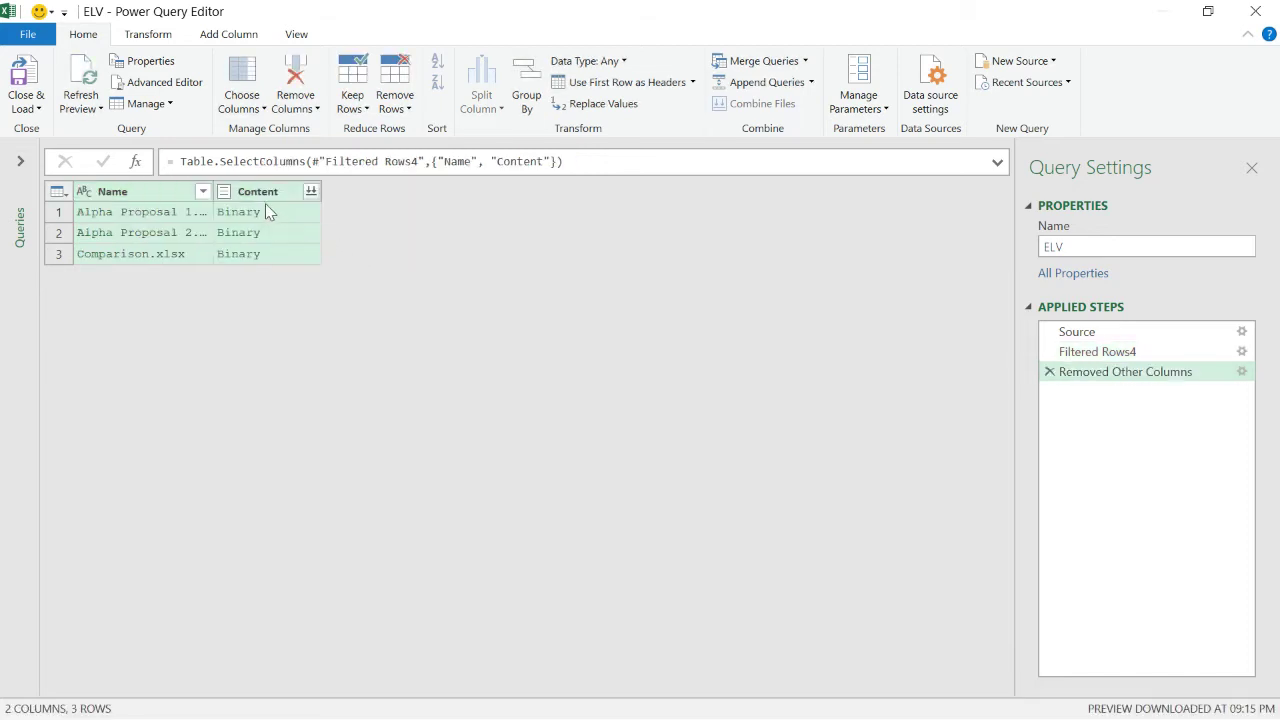
{"action": "left_click", "coordinate": [173, 200]}
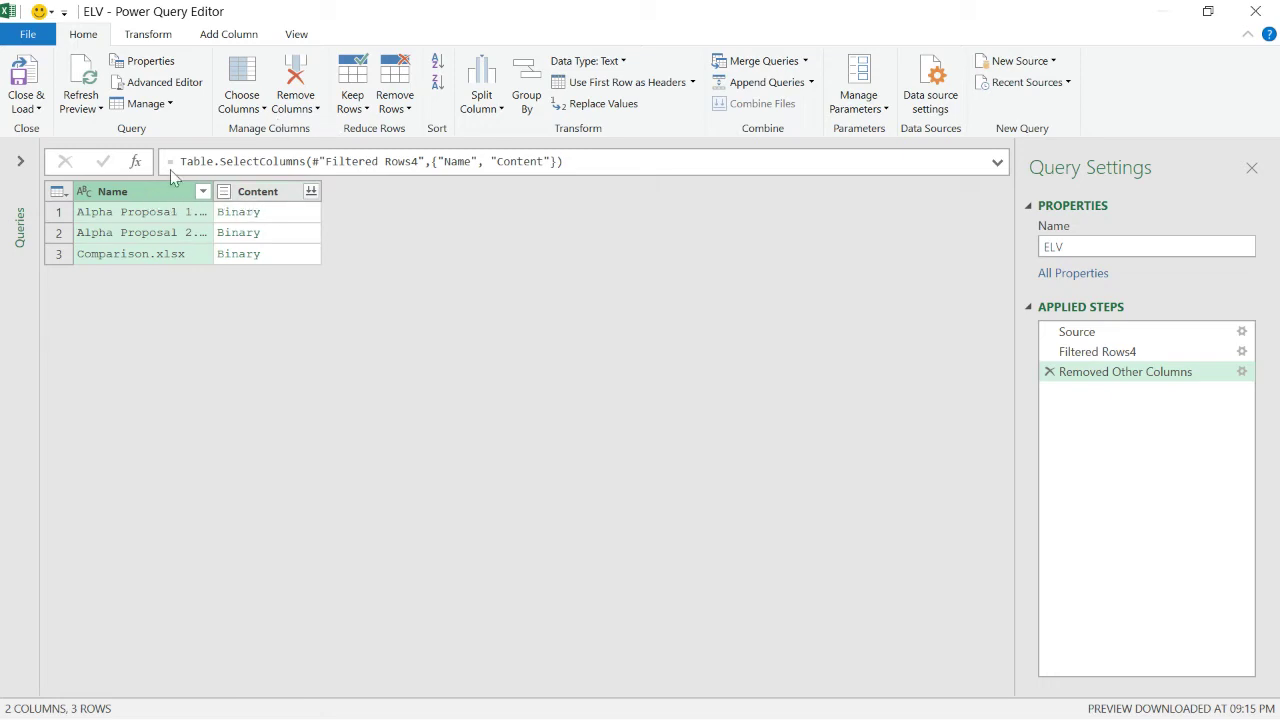
{"action": "left_click", "coordinate": [226, 36]}
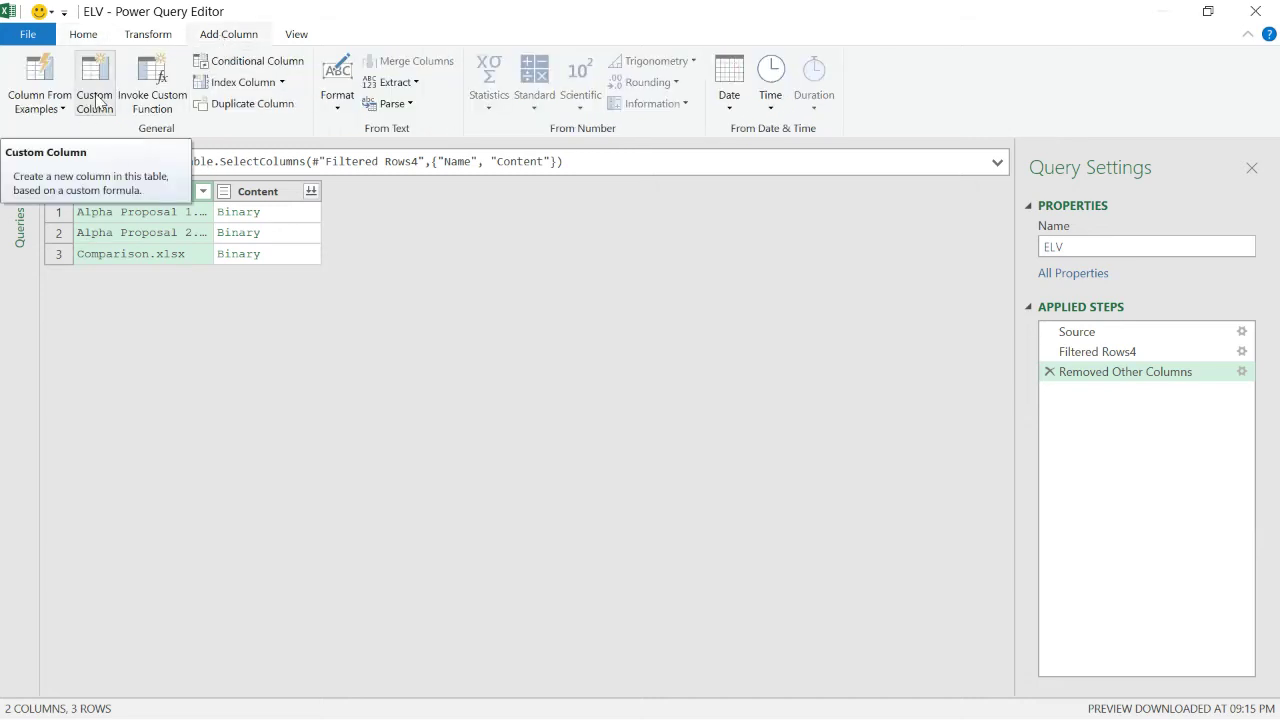
Delete the Removed Other Columns and Filtered Rows4 steps, then keep only Content and Name
{"action": "left_click", "coordinate": [1049, 371]}
{"action": "left_click", "coordinate": [1049, 351]}
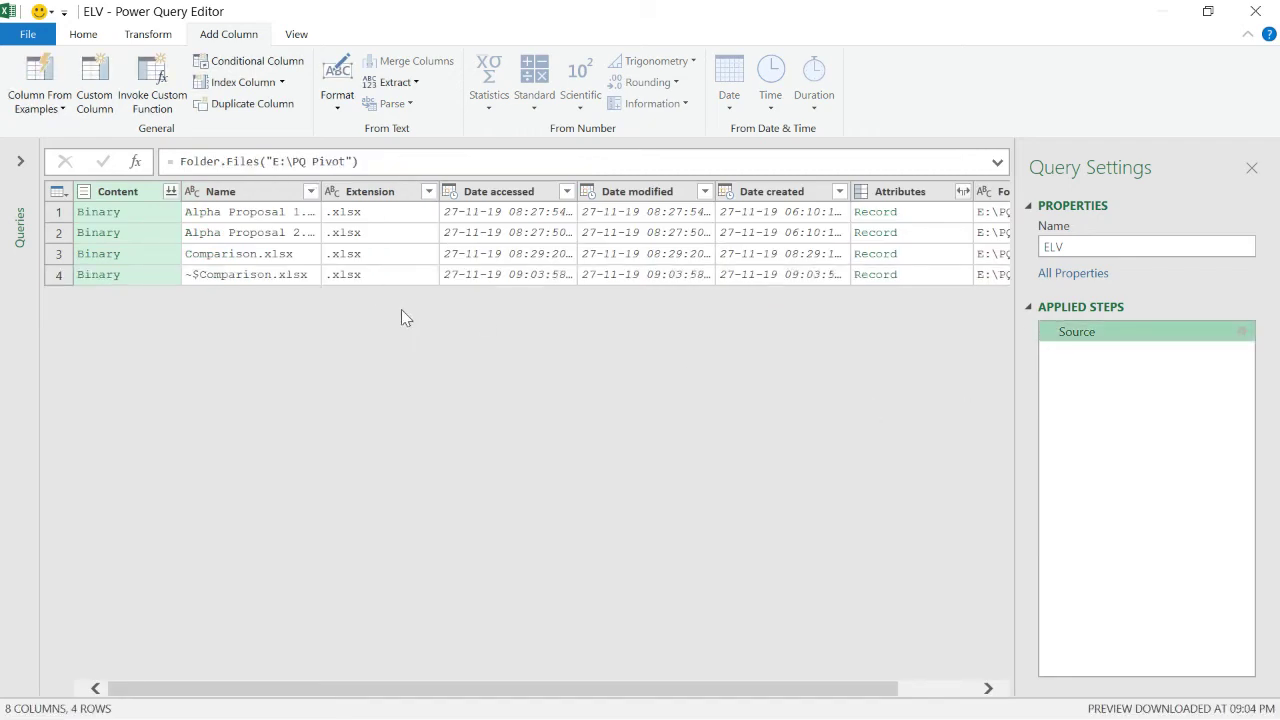
{"action": "left_click", "coordinate": [247, 195], "text": "ctrl"}
{"action": "right_click", "coordinate": [245, 196]}
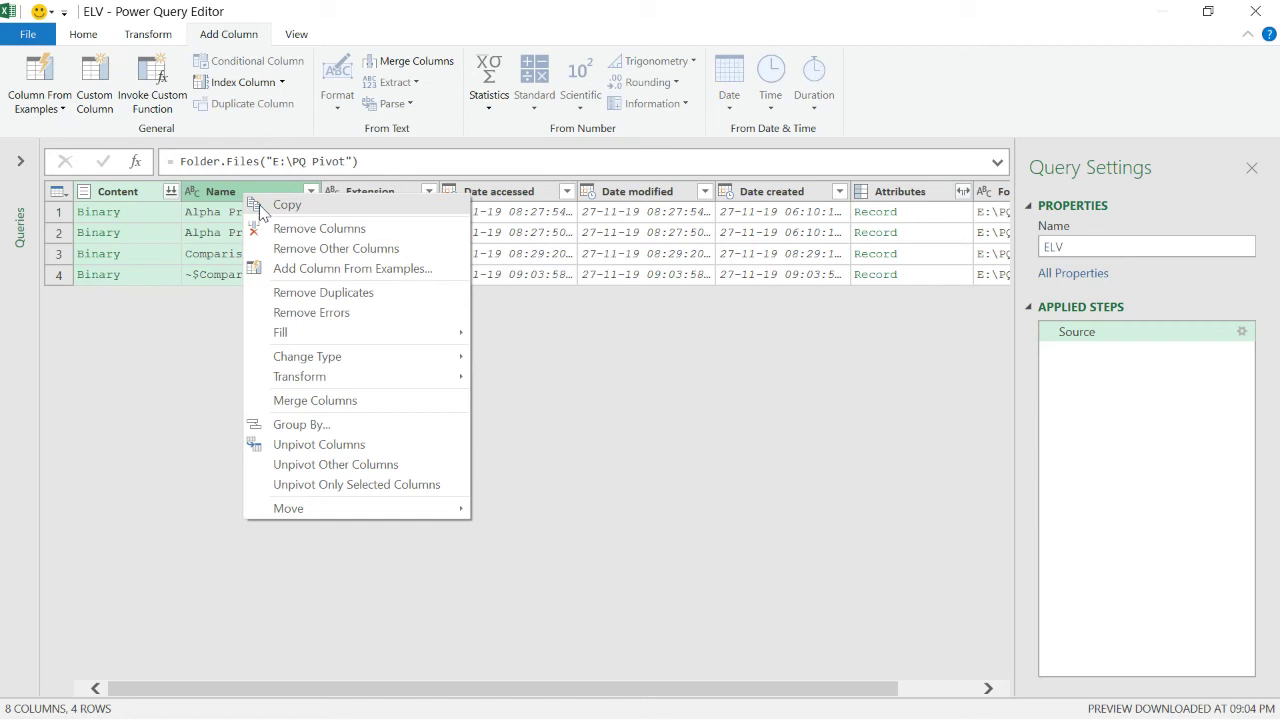
{"action": "left_click", "coordinate": [370, 254]}
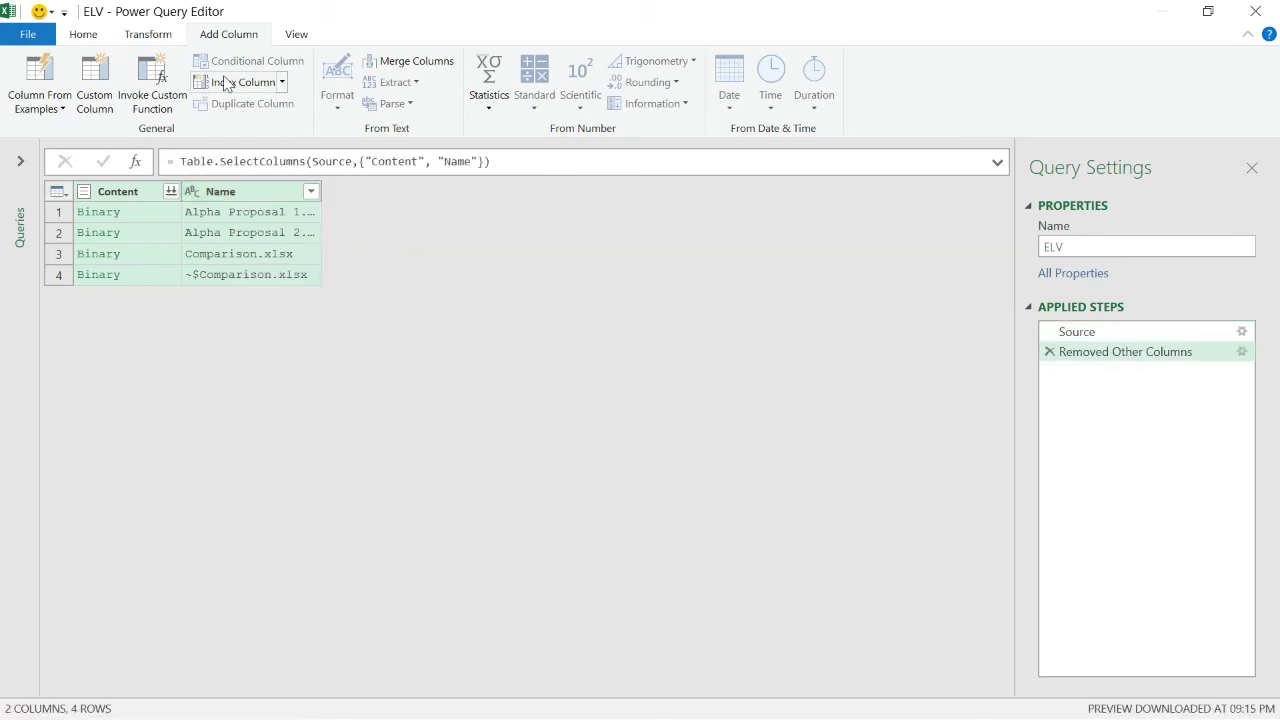
{"action": "left_click", "coordinate": [240, 197]}
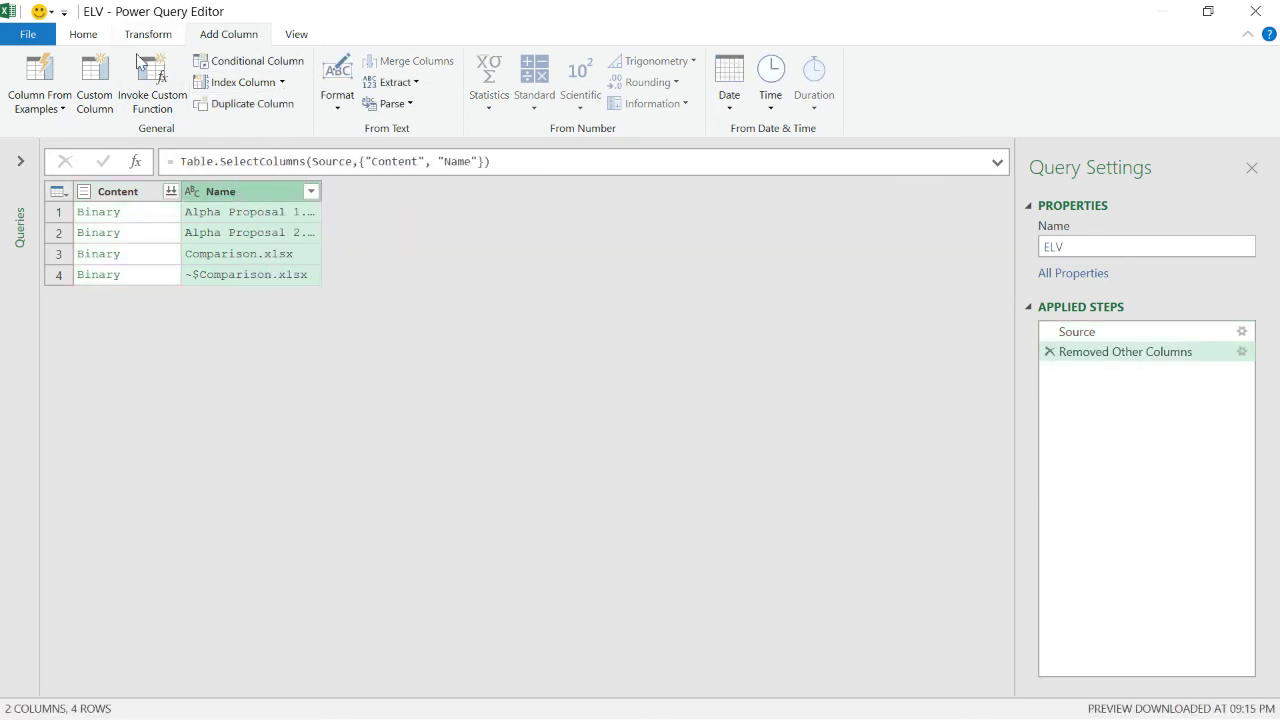
Add a Custom column: if Text.Contains([Name],"Alpha") then "Keep" else "Delete"
{"action": "left_click", "coordinate": [95, 85]}
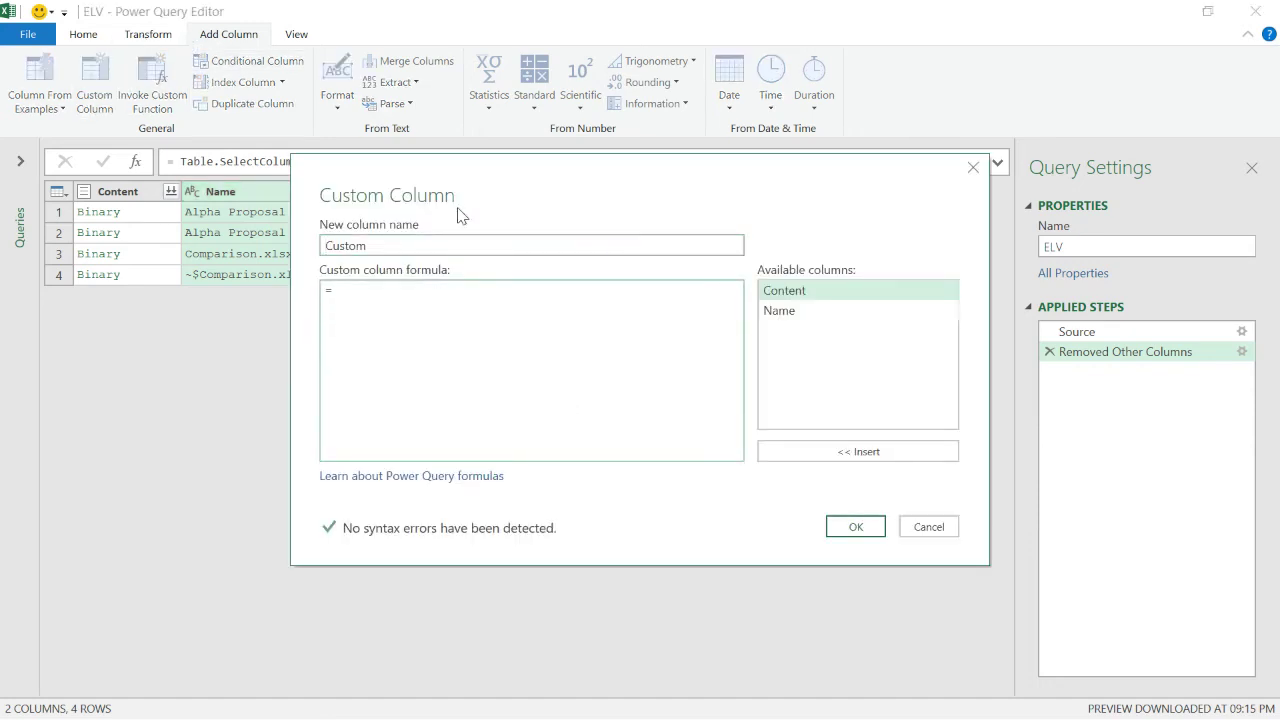
{"action": "left_click_drag", "start_coordinate": [460, 193], "coordinate": [566, 194]}
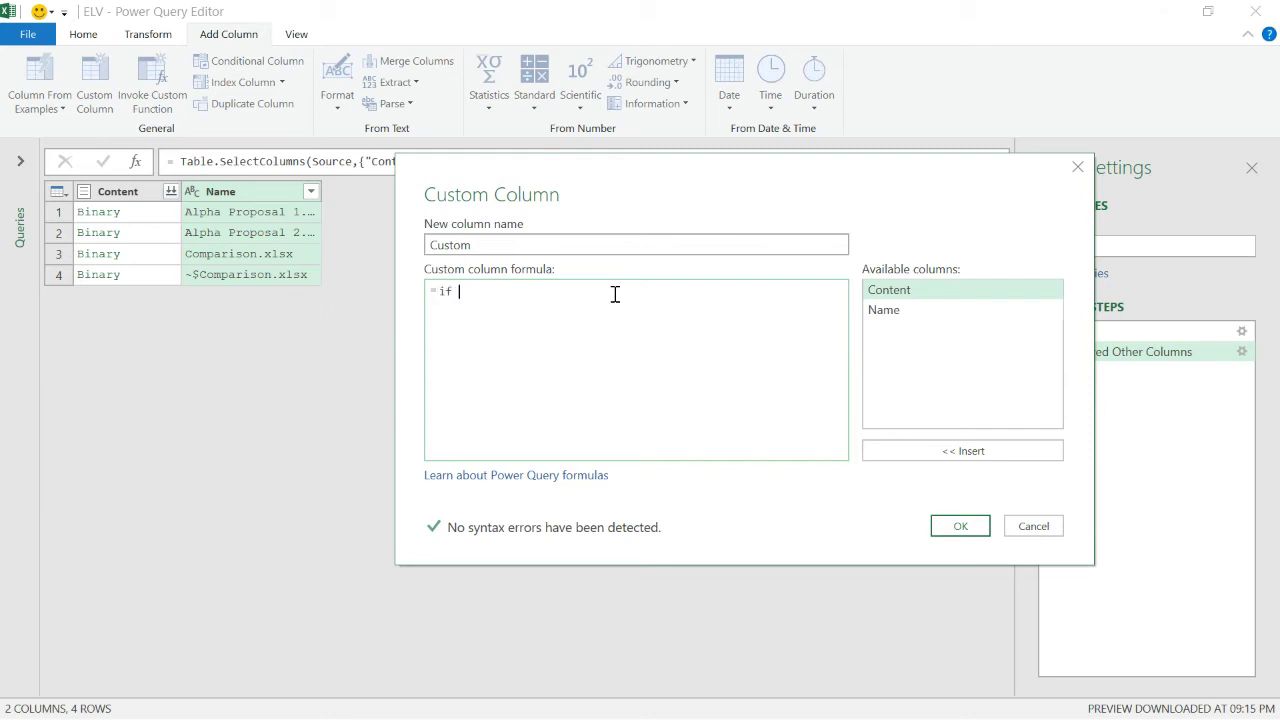
{"action": "type", "text": "N"}
{"action": "key", "text": "BackSpace"}
{"action": "key", "text": "BackSpace"}
{"action": "type", "text": "Text"}
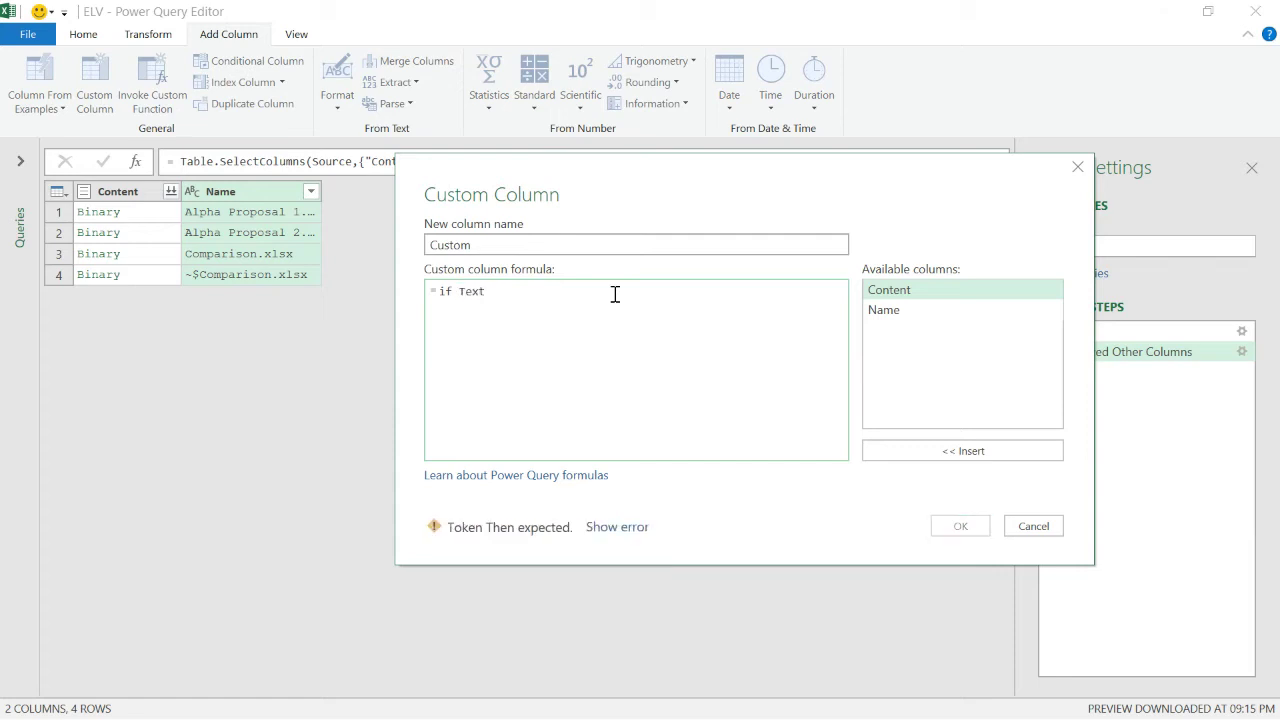
{"action": "type", "text": ".Cont"}
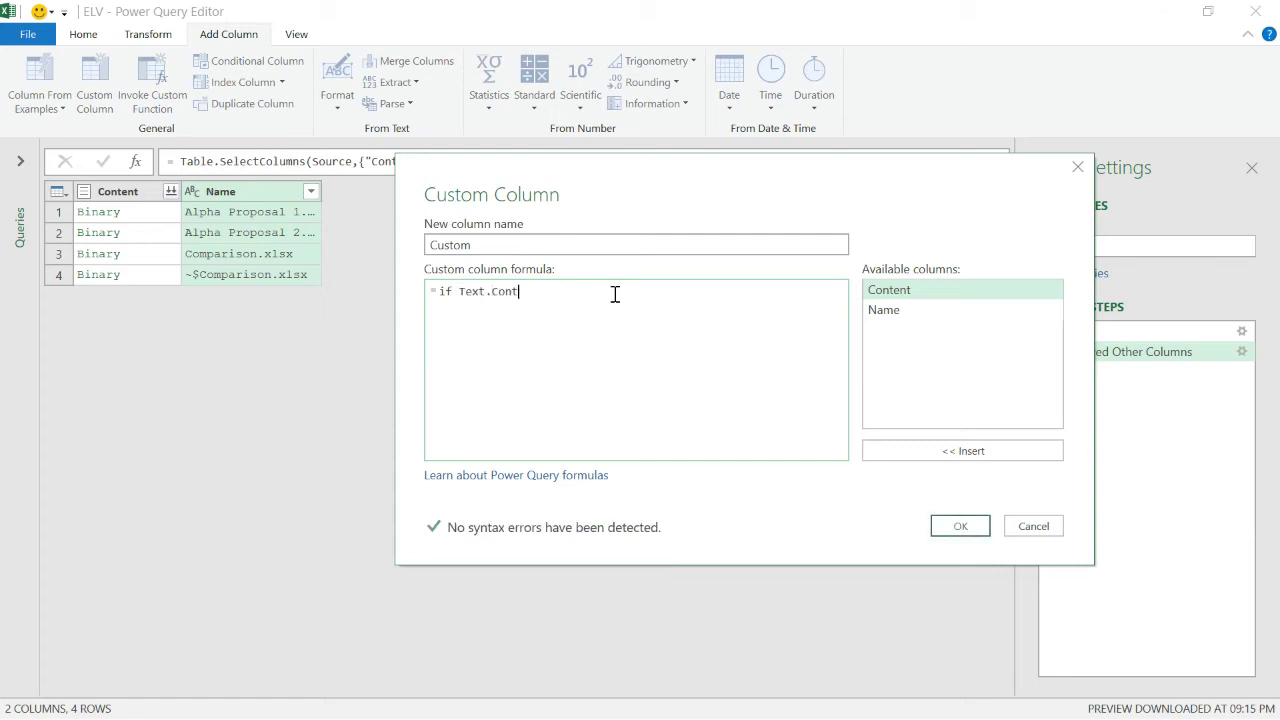
{"action": "type", "text": "ains("}
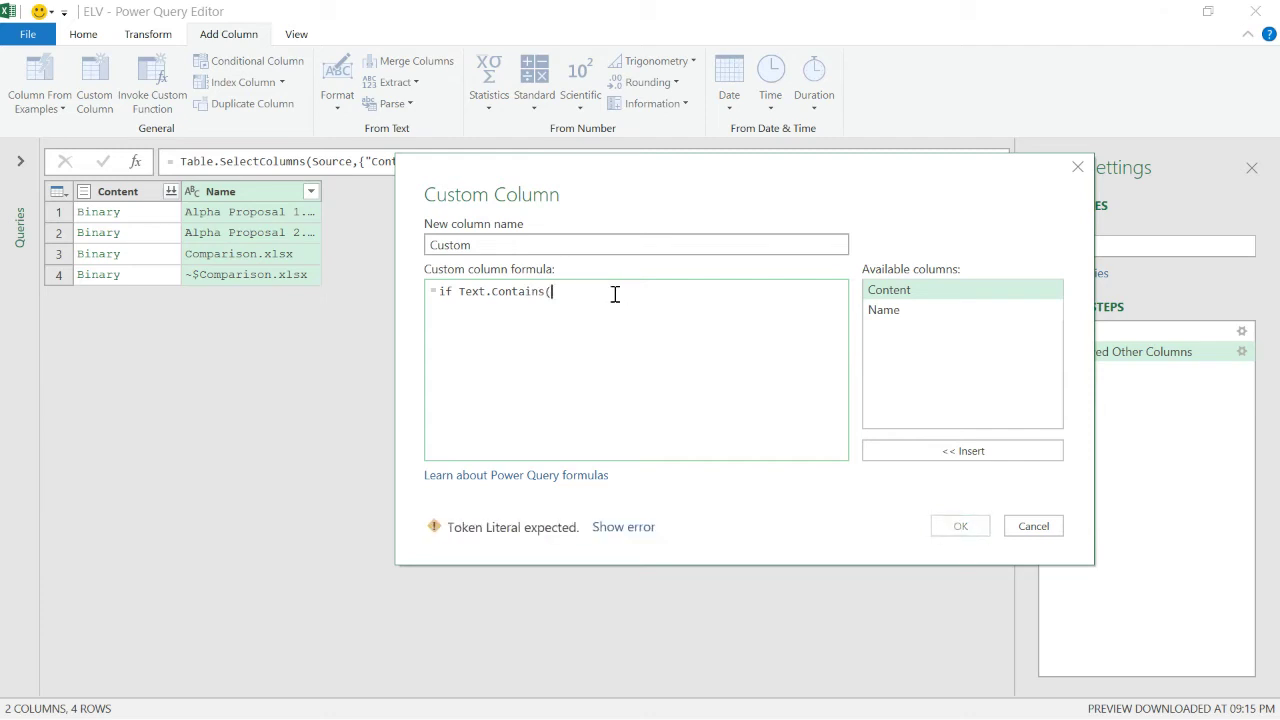
{"action": "double_click", "coordinate": [885, 310]}
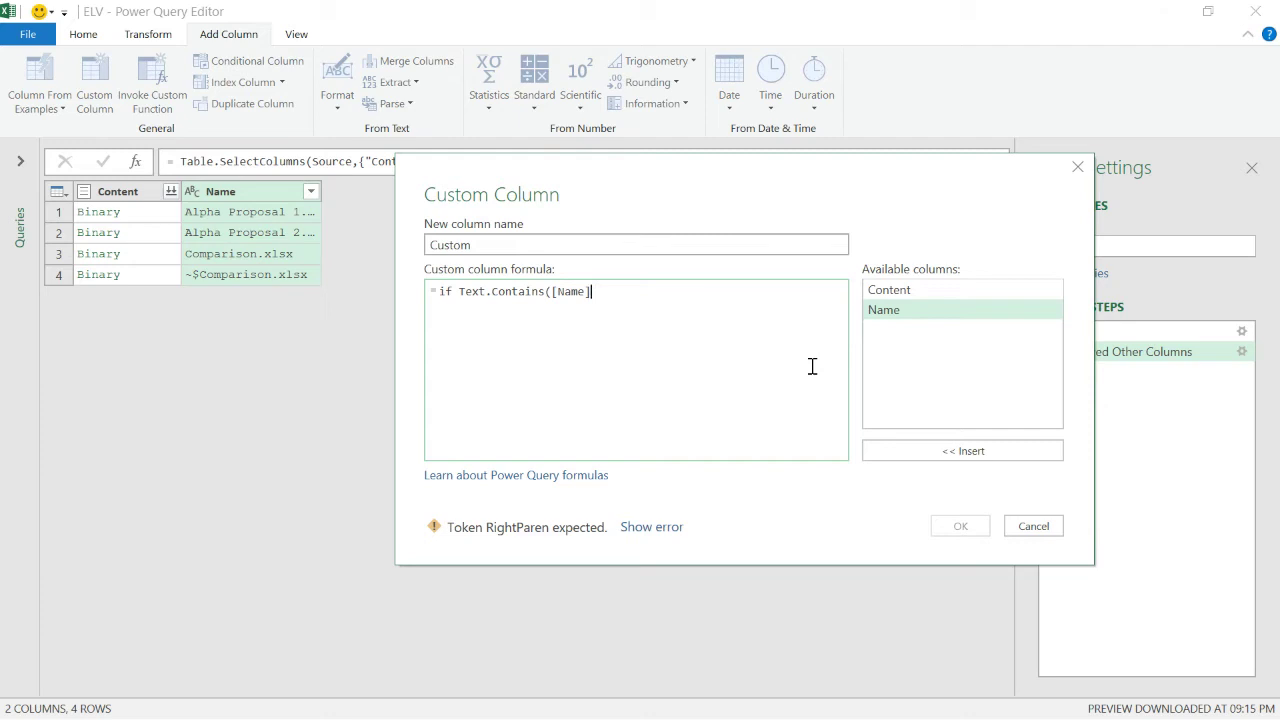
{"action": "type", "text": ",\"Al"}
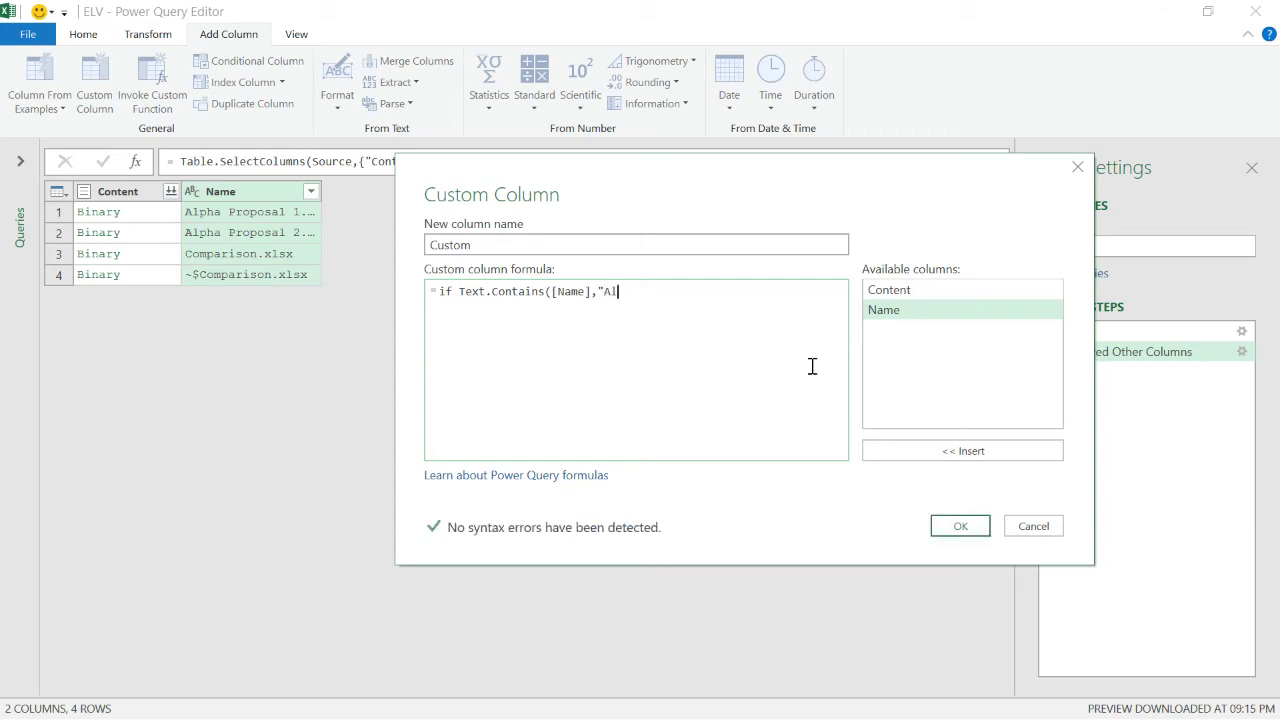
{"action": "type", "text": "pha\"/"}
{"action": "key", "text": "BackSpace"}
{"action": "key", "text": "BackSpace"}
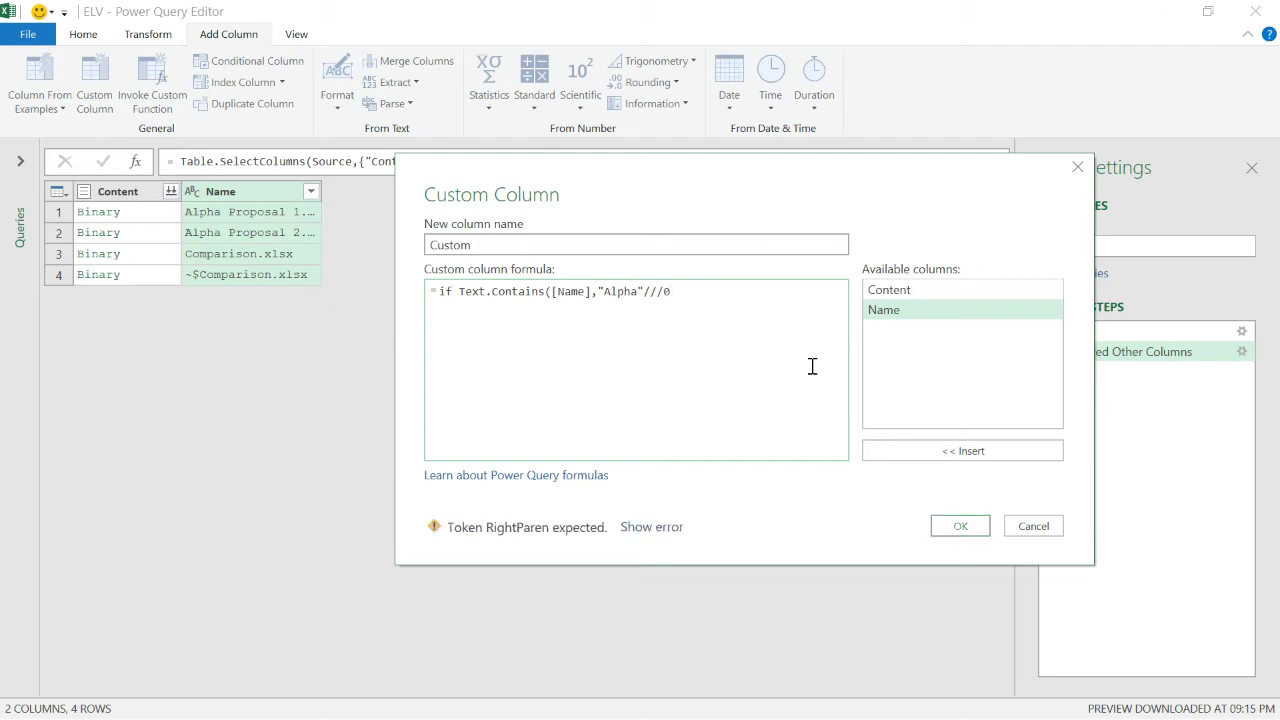
{"action": "type", "text": ") "}
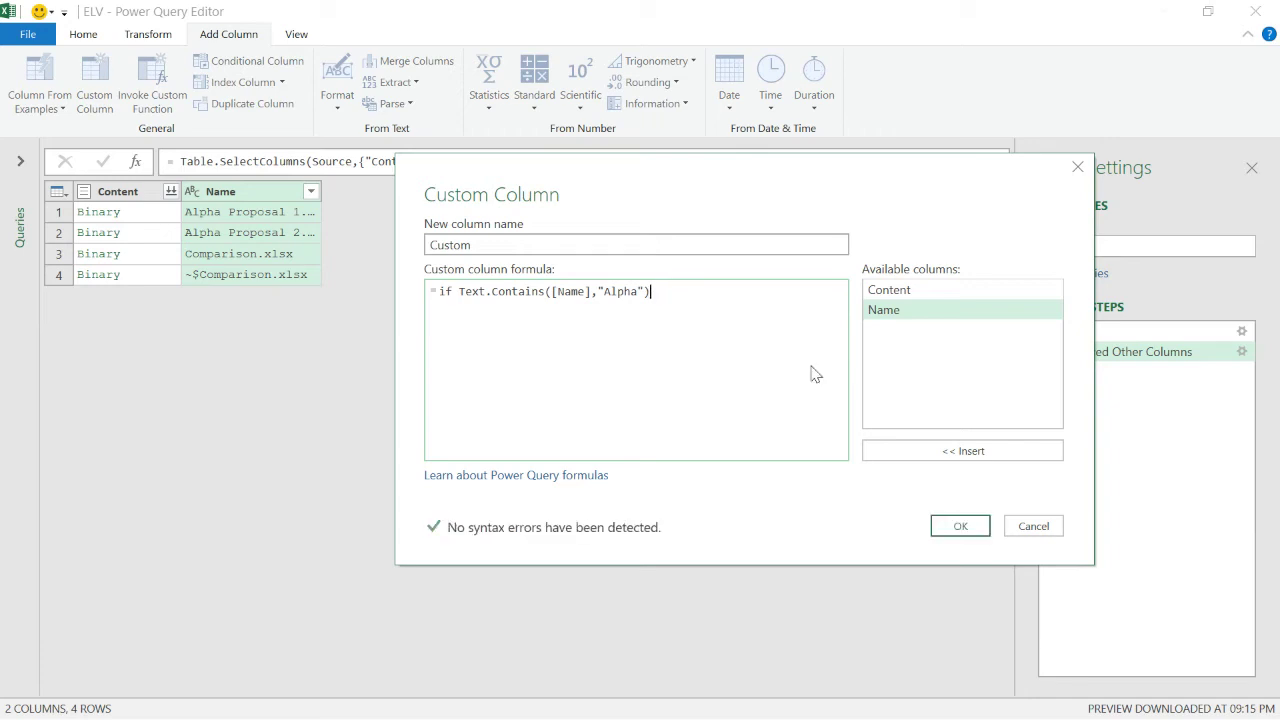
{"action": "type", "text": " Kee"}
{"action": "key", "text": "BackSpace"}
{"action": "key", "text": "BackSpace"}
{"action": "type", "text": "then "}
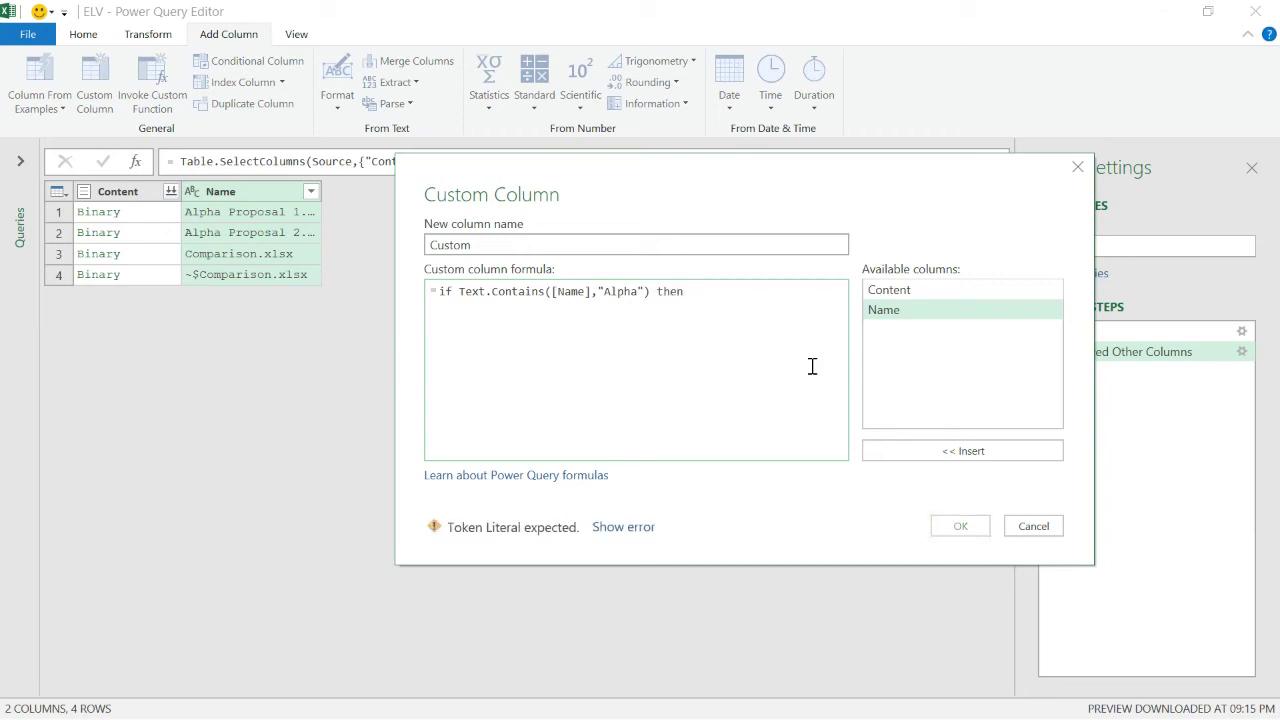
{"action": "type", "text": "\"Keep\" "}
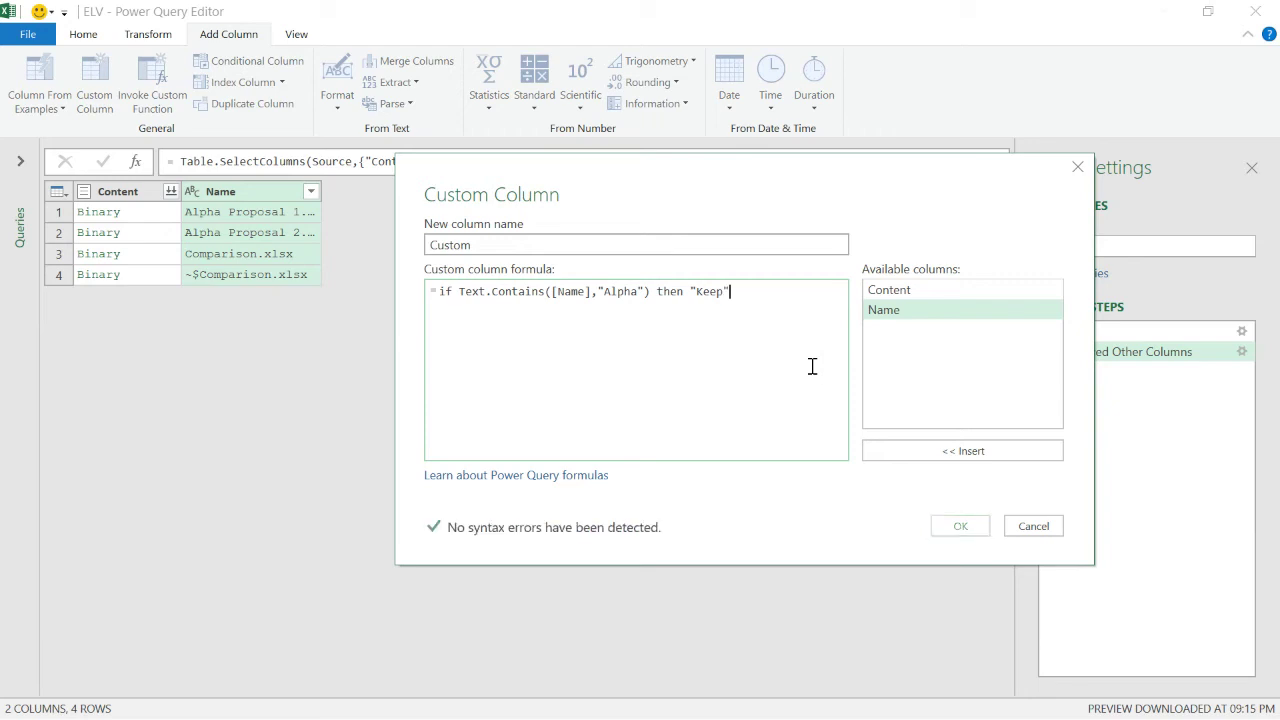
{"action": "type", "text": "else "}
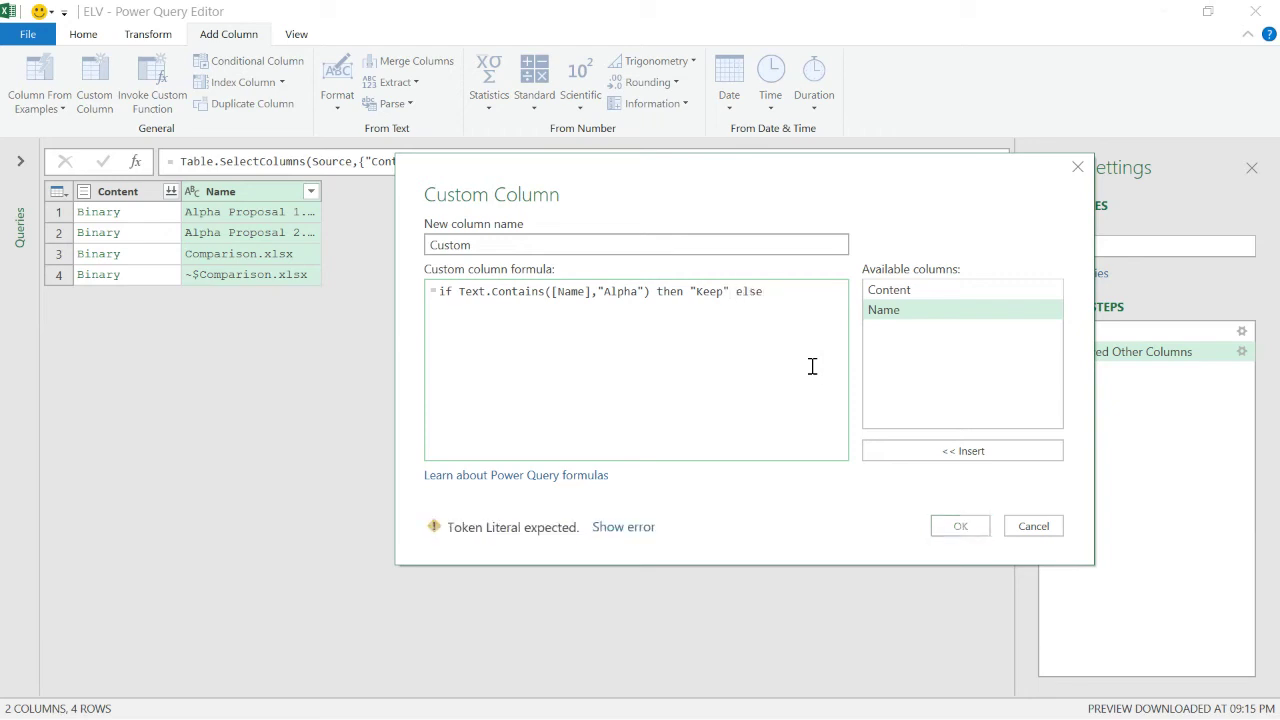
{"action": "type", "text": "\"Delete"}
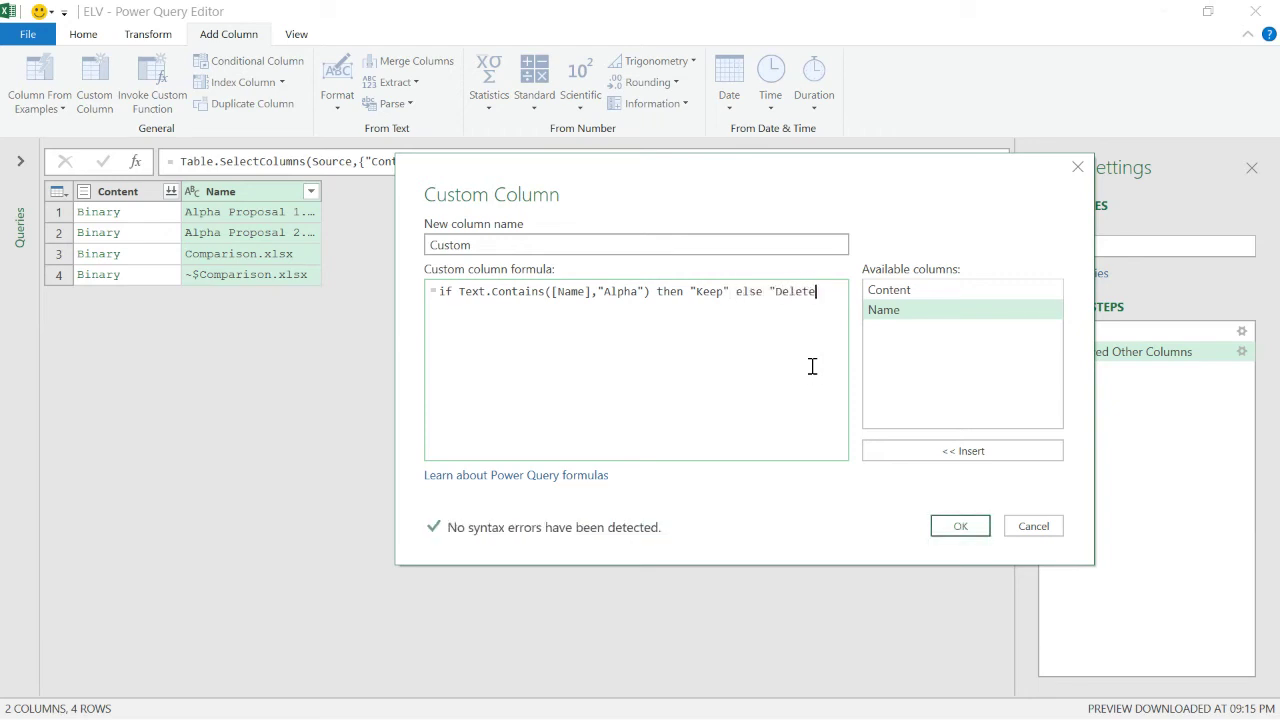
{"action": "type", "text": "\""}
{"action": "left_click", "coordinate": [960, 527]}
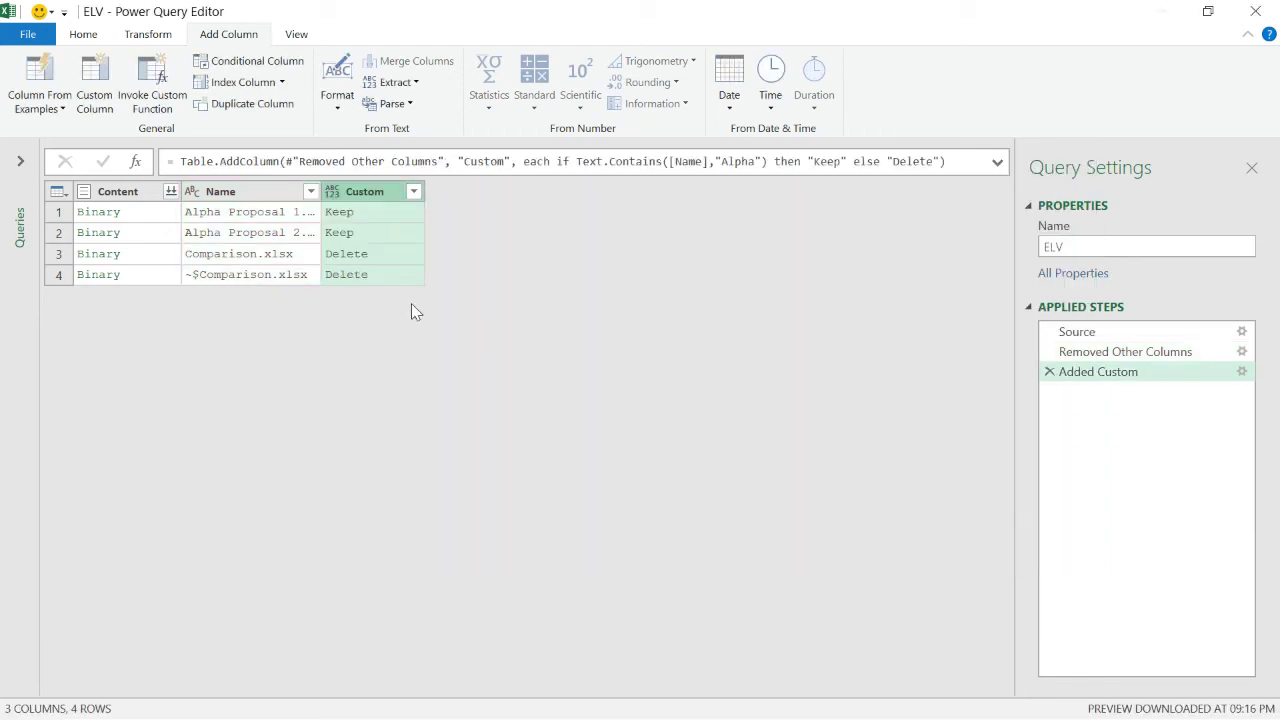
Filter the Custom column to keep only the Keep rows
{"action": "left_click", "coordinate": [414, 195]}
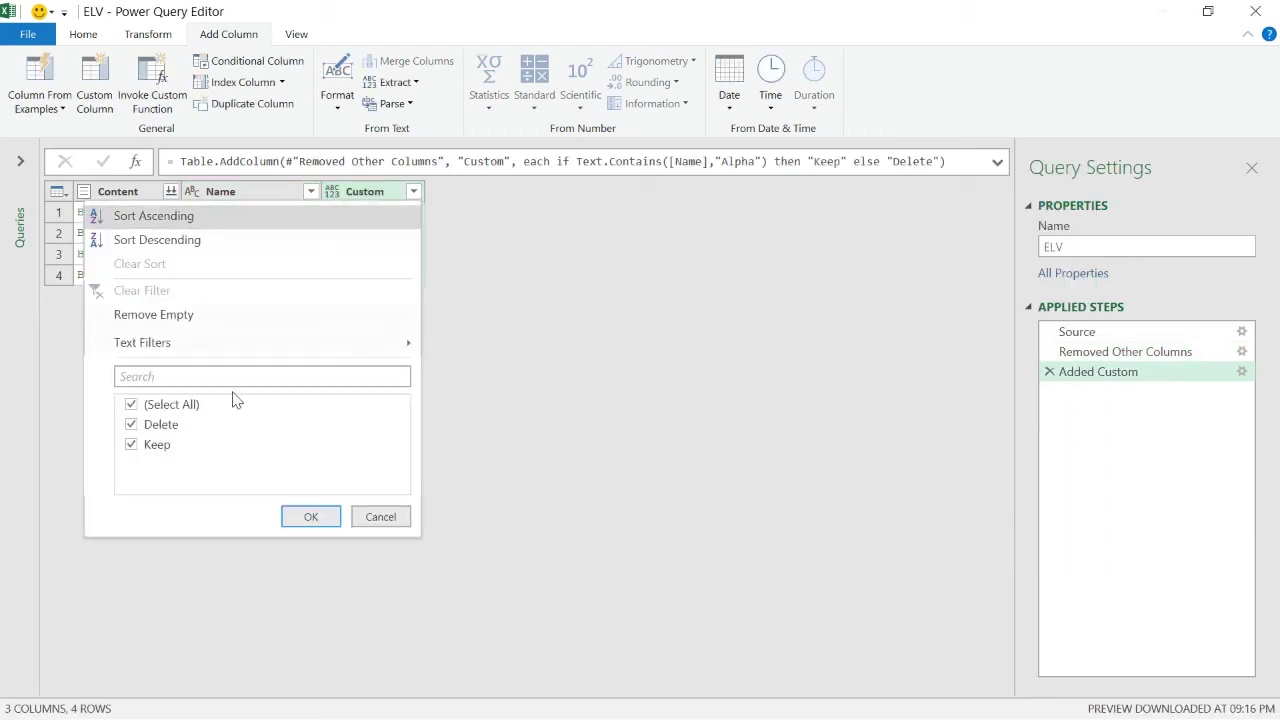
{"action": "left_click", "coordinate": [148, 426]}
{"action": "left_click", "coordinate": [318, 528]}
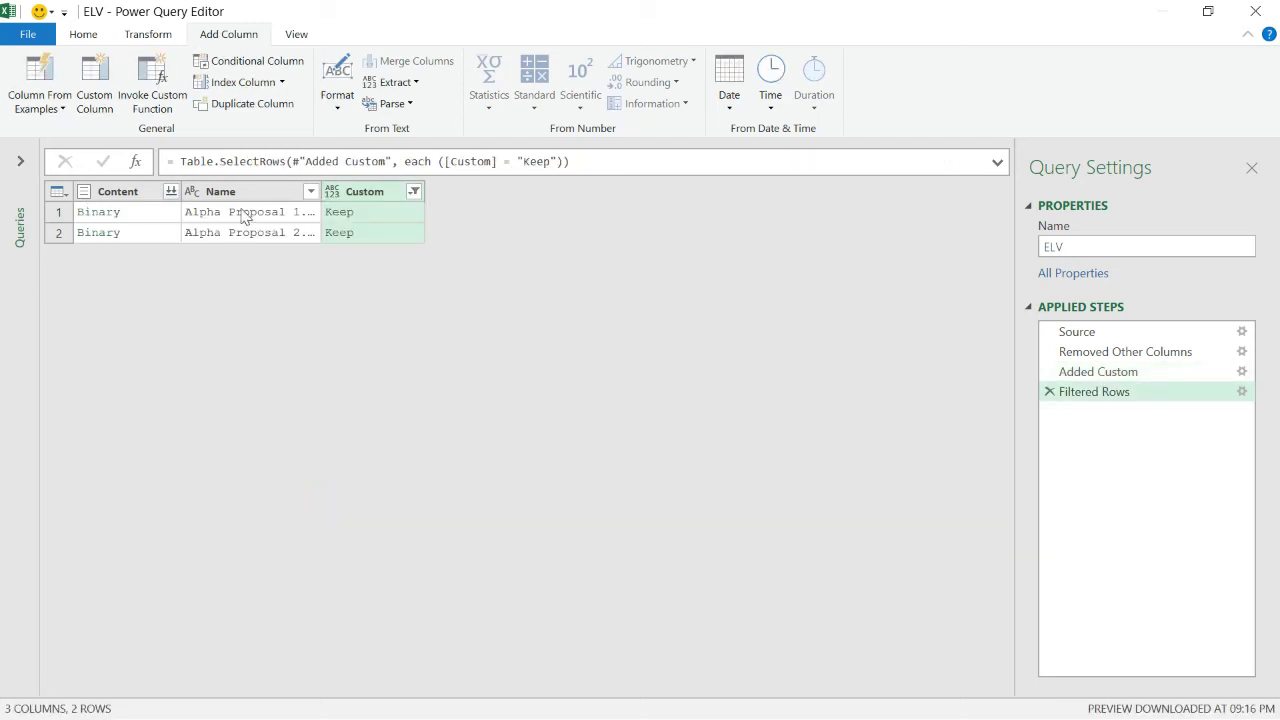
Remove the helper Custom column and move Name before Content
{"action": "right_click", "coordinate": [389, 202]}
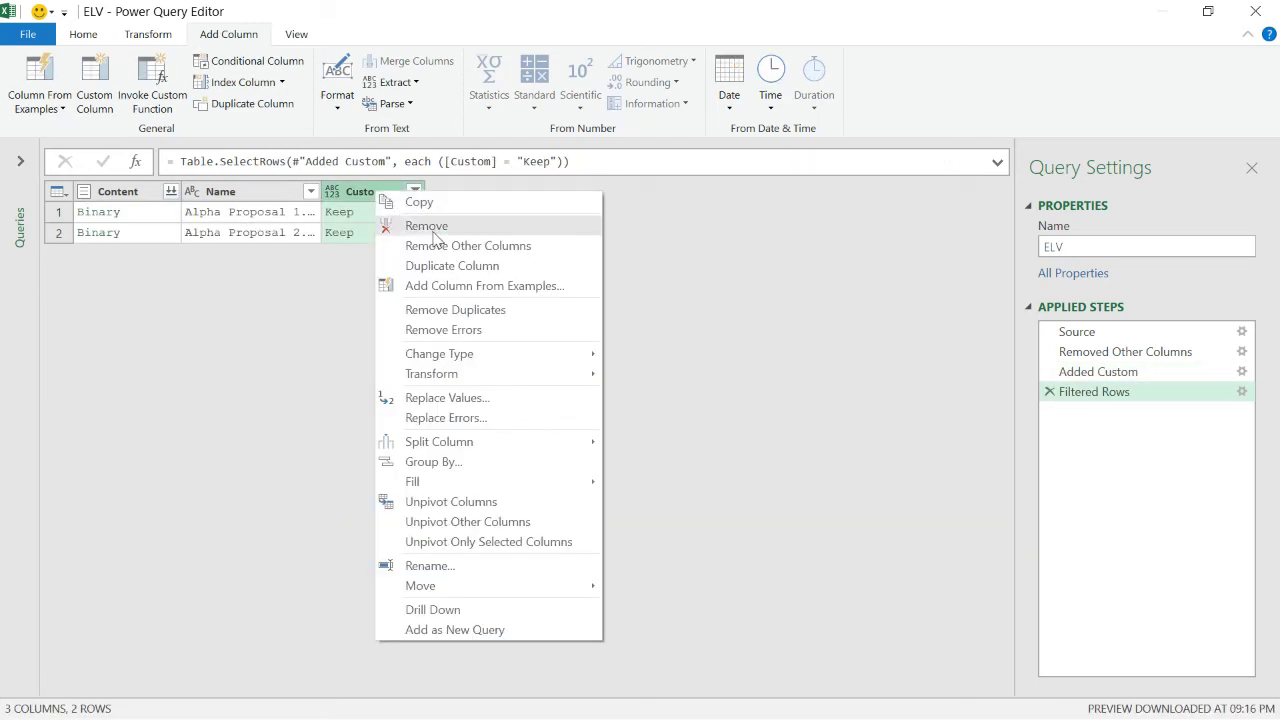
{"action": "left_click", "coordinate": [427, 227]}
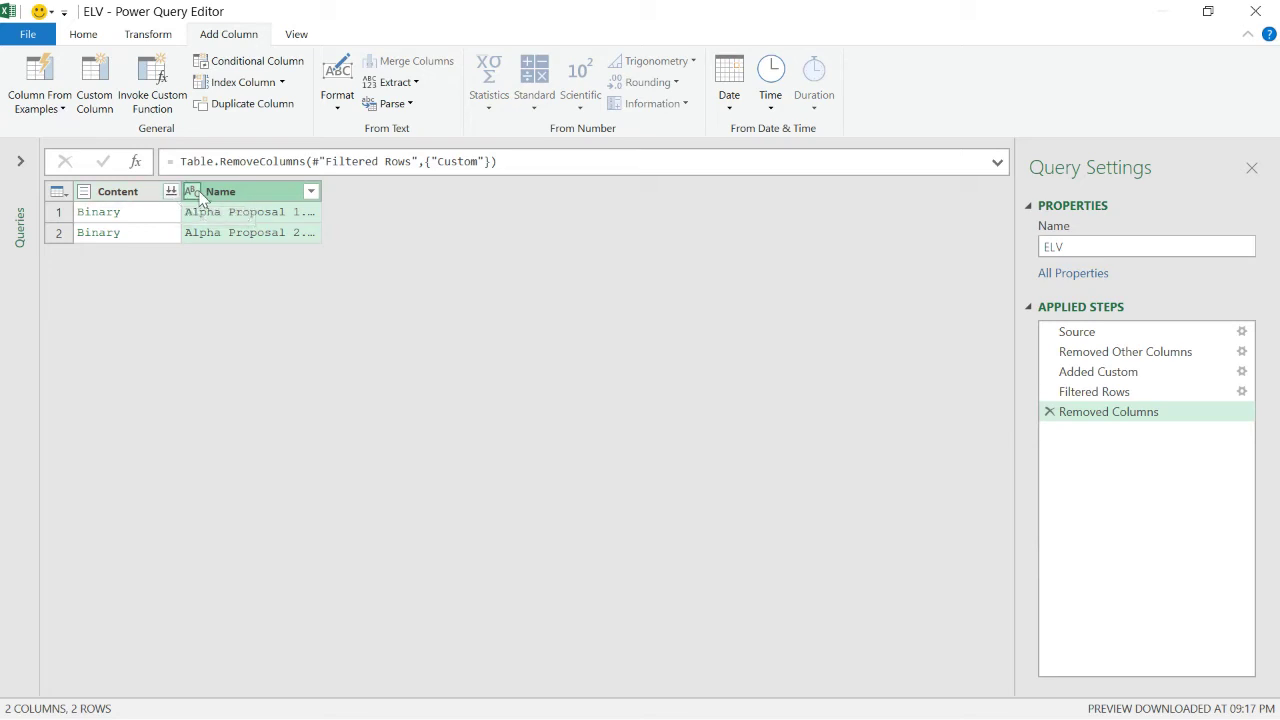
{"action": "left_click_drag", "start_coordinate": [200, 193], "coordinate": [130, 200]}
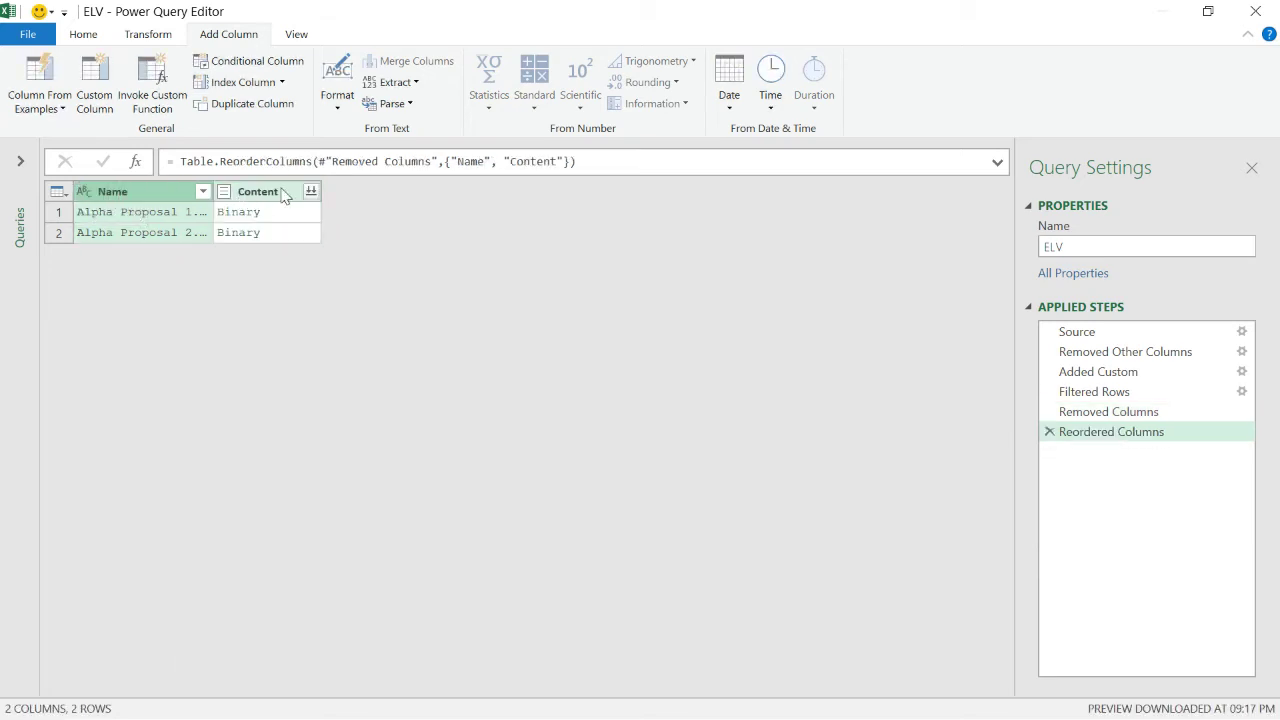
{"action": "left_click", "coordinate": [95, 82]}
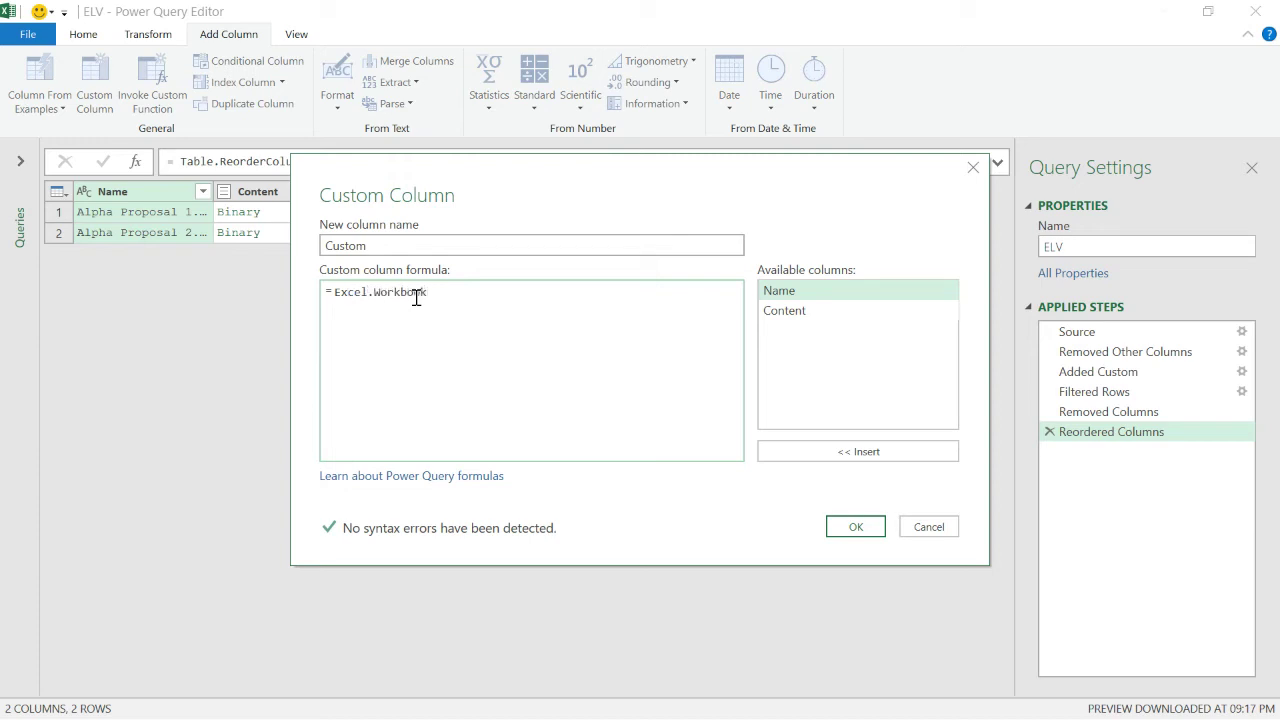
Complete the Excel.Workbook([Content]) custom column, then expand it into Name.1, Data, Item, Kind and Hidden
{"action": "key", "text": "BackSpace"}
{"action": "double_click", "coordinate": [814, 316]}
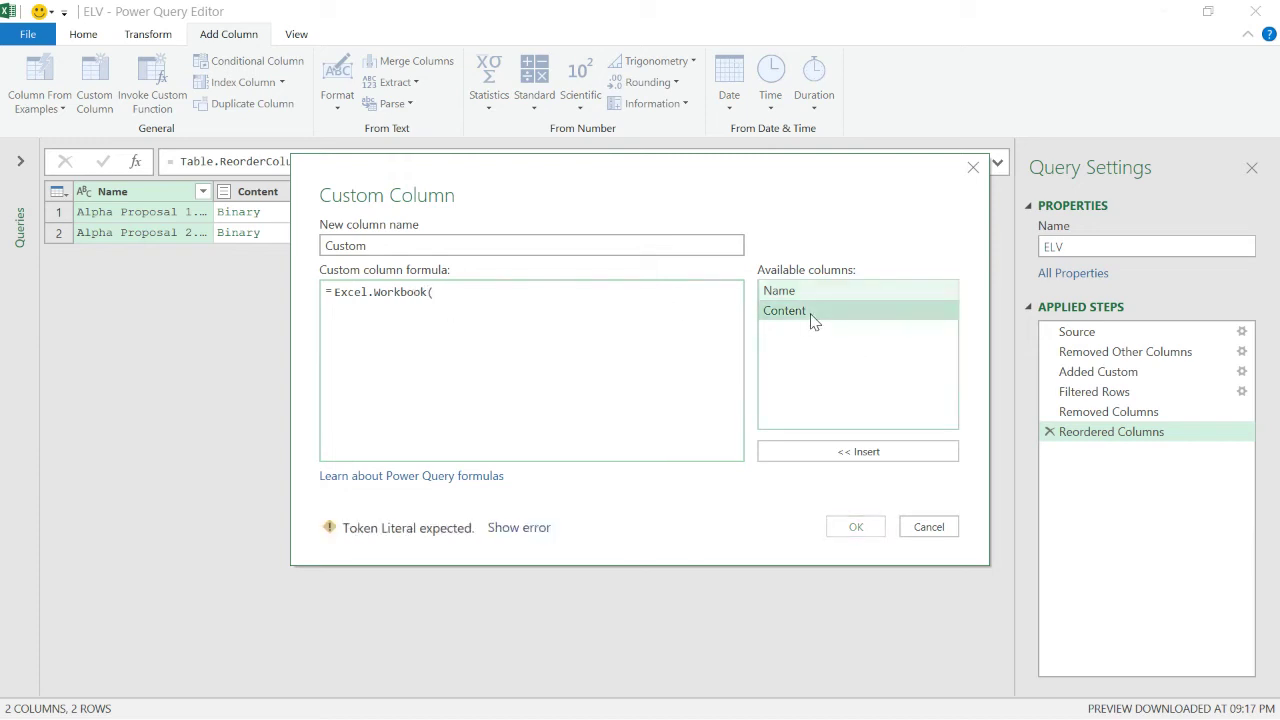
{"action": "type", "text": ")"}
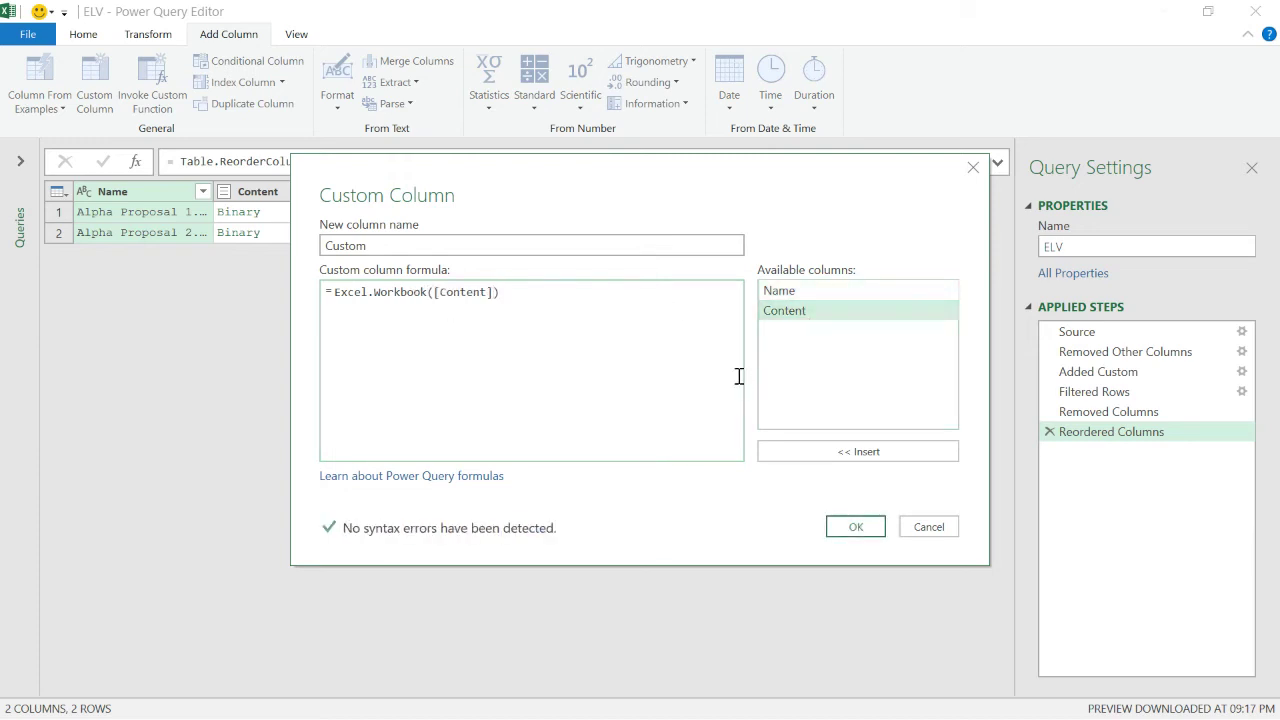
{"action": "left_click", "coordinate": [869, 532]}
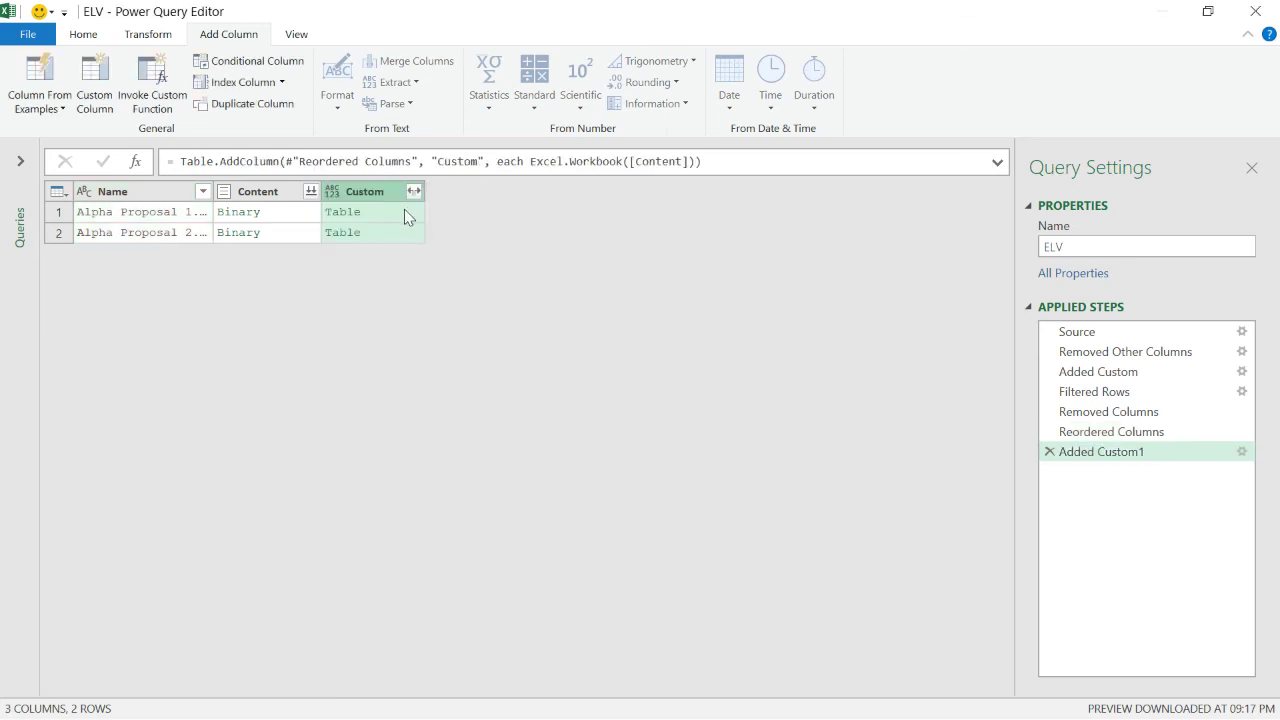
{"action": "left_click", "coordinate": [413, 191]}
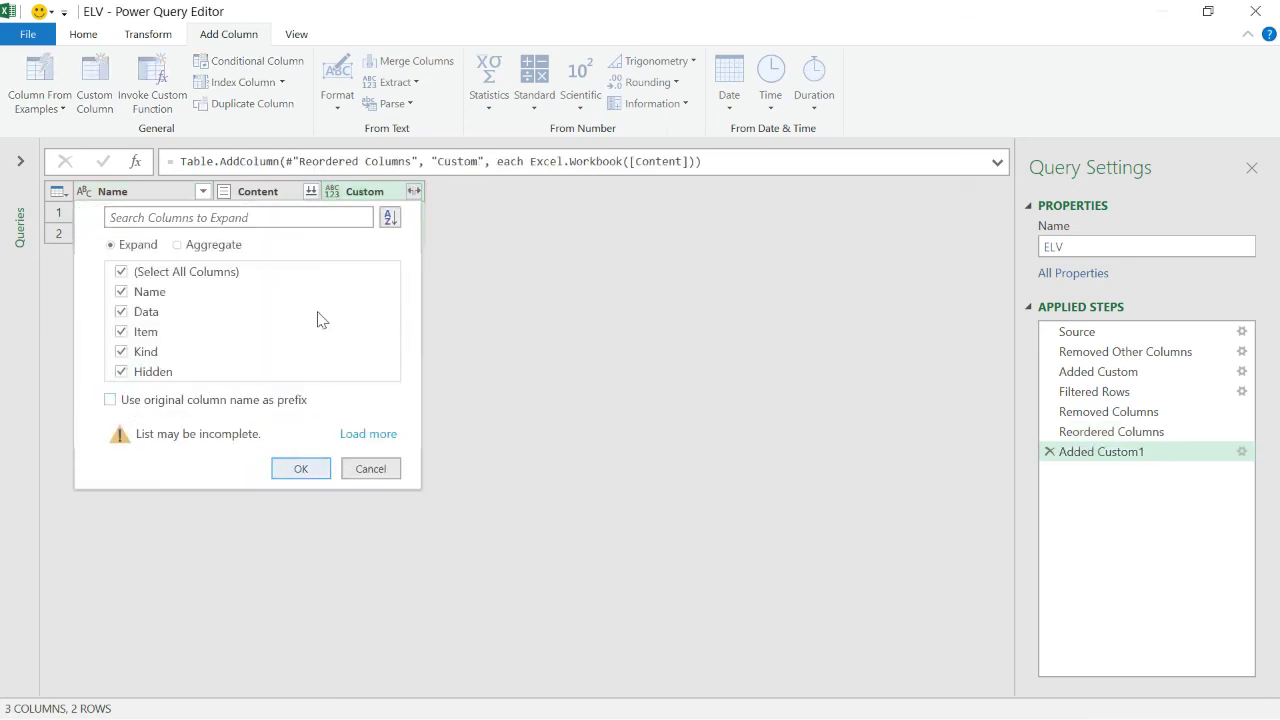
{"action": "key", "text": "Return"}
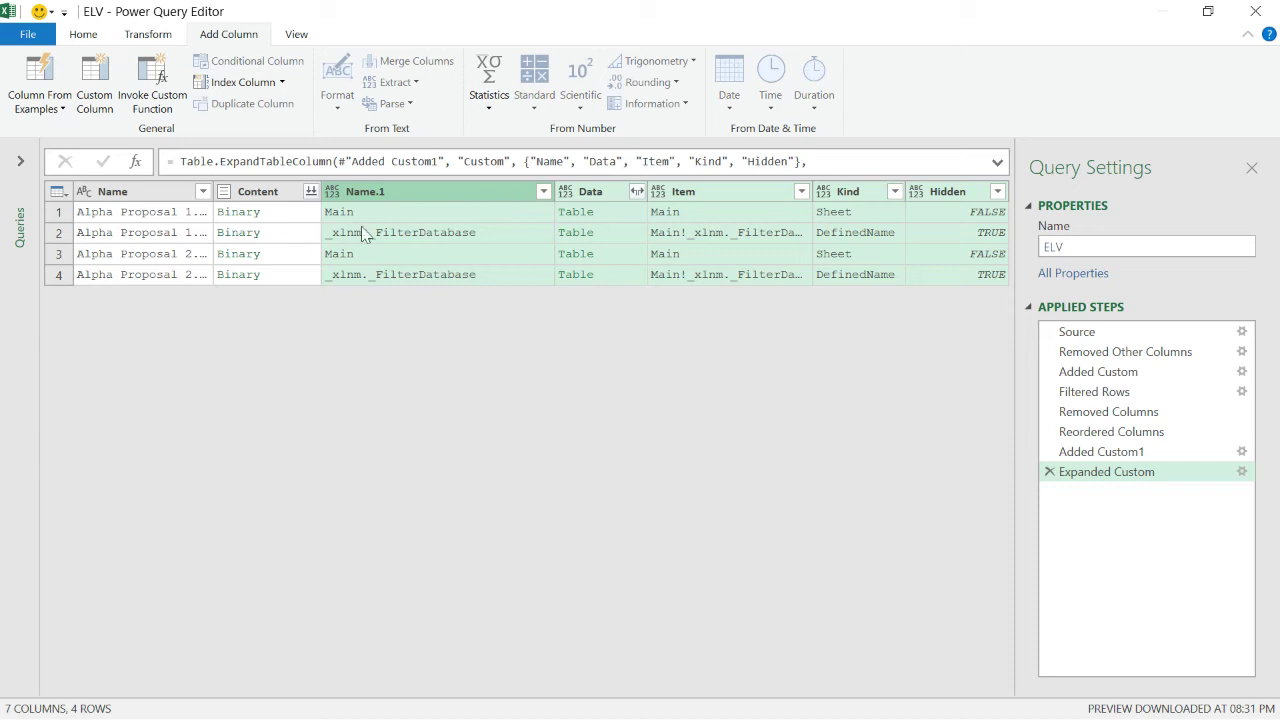
Filter Name.1 to keep only the Main sheet rows, excluding _xlnm._FilterDatabase
{"action": "left_click", "coordinate": [543, 191]}
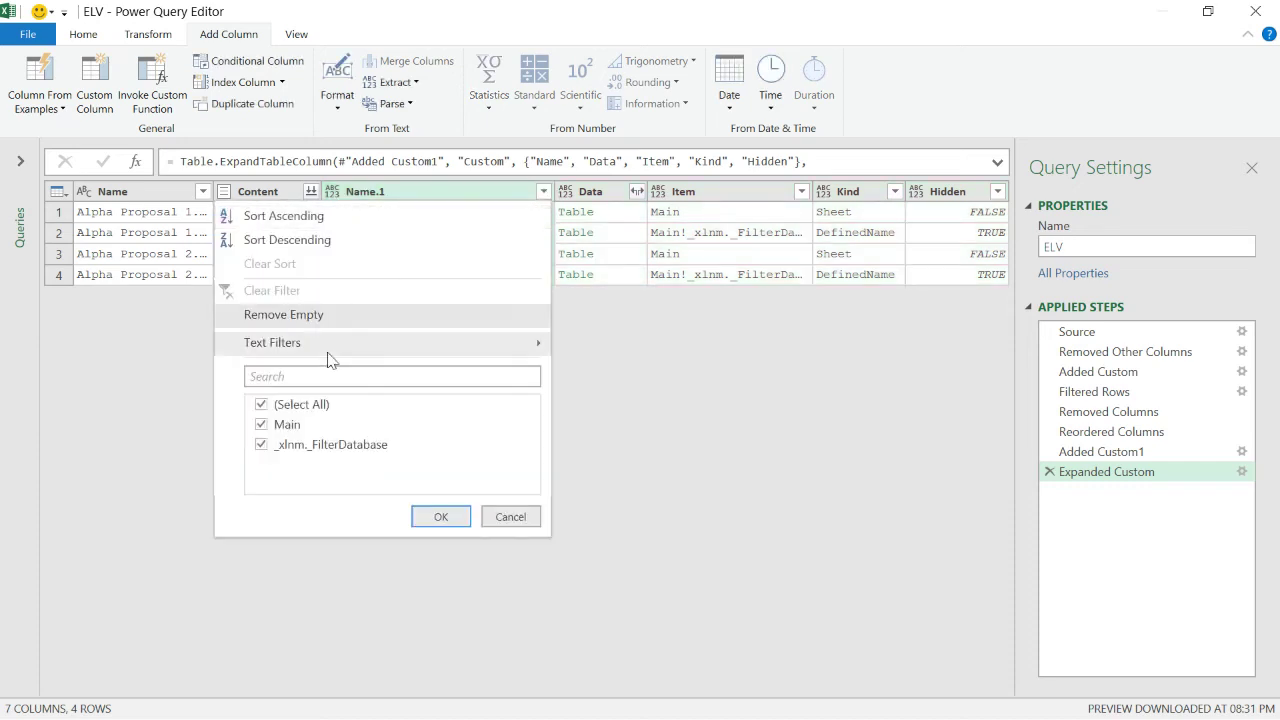
{"action": "left_click", "coordinate": [262, 445]}
{"action": "left_click", "coordinate": [436, 518]}
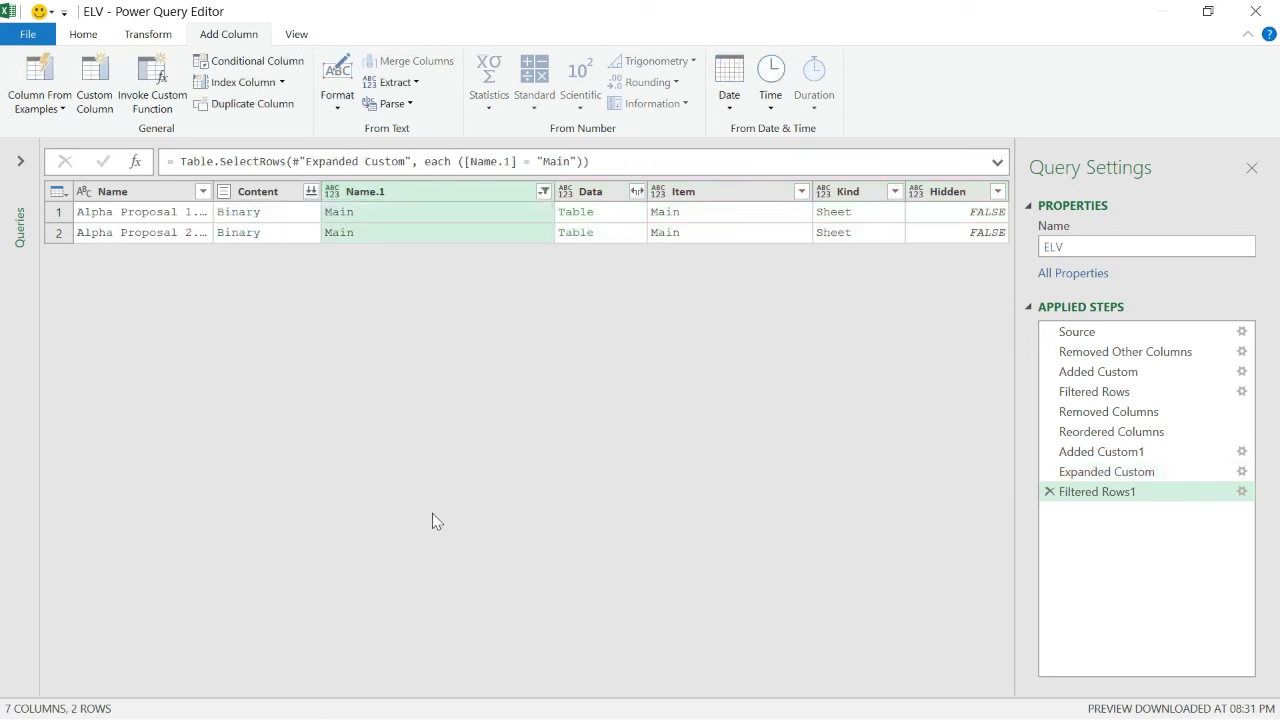
{"action": "left_click", "coordinate": [155, 211]}
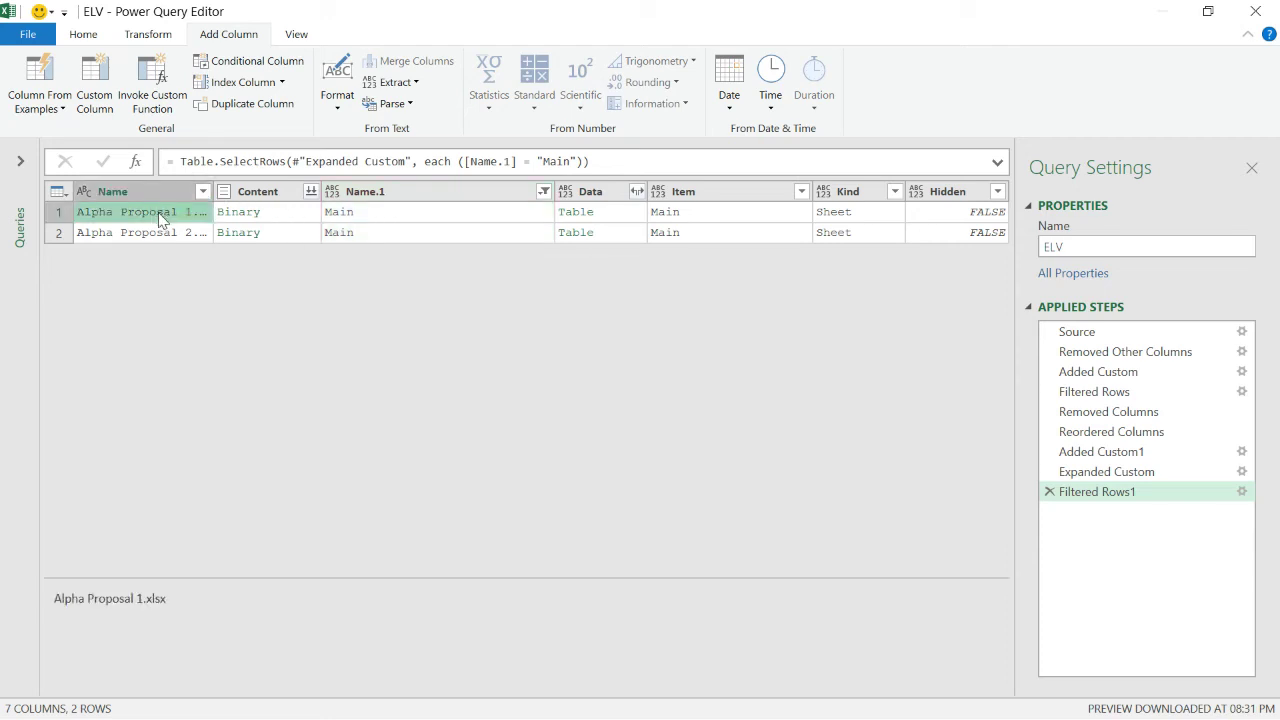
Keep only the Name and Data columns and expand Data into Column1–Column8
{"action": "left_click", "coordinate": [140, 193]}
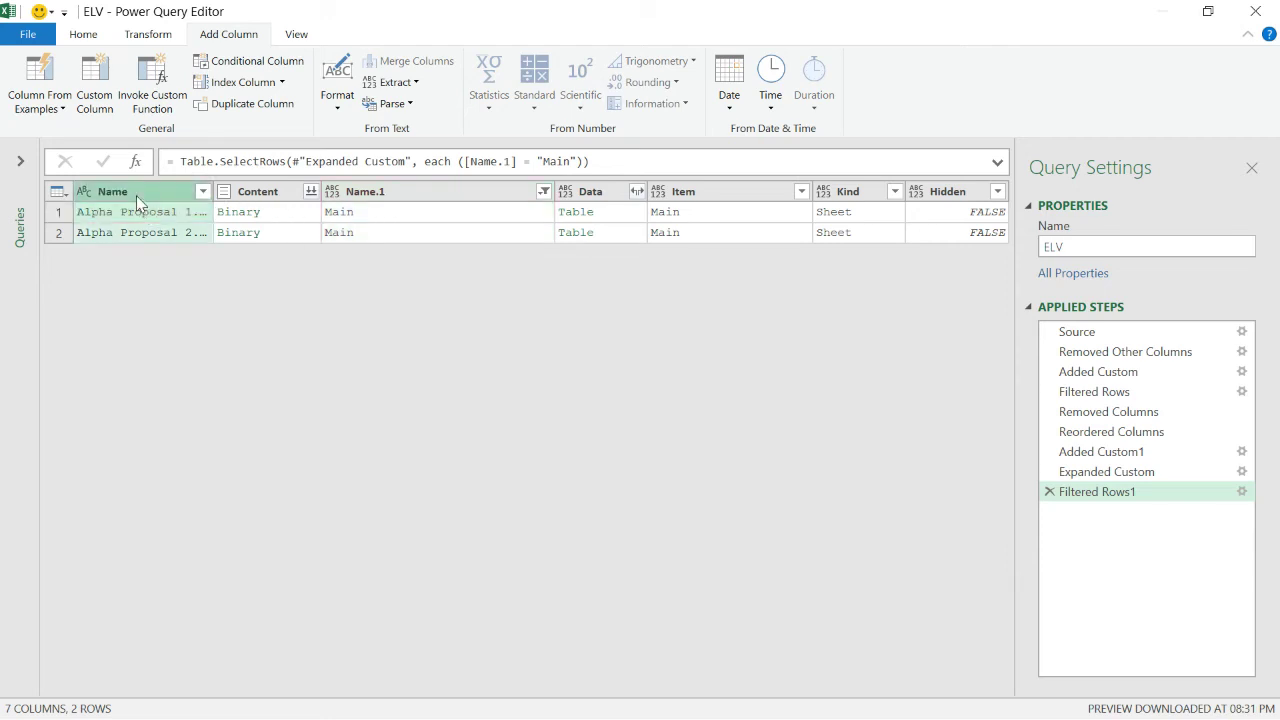
{"action": "left_click", "coordinate": [584, 191]}
{"action": "right_click", "coordinate": [584, 191]}
{"action": "key", "text": "Escape"}
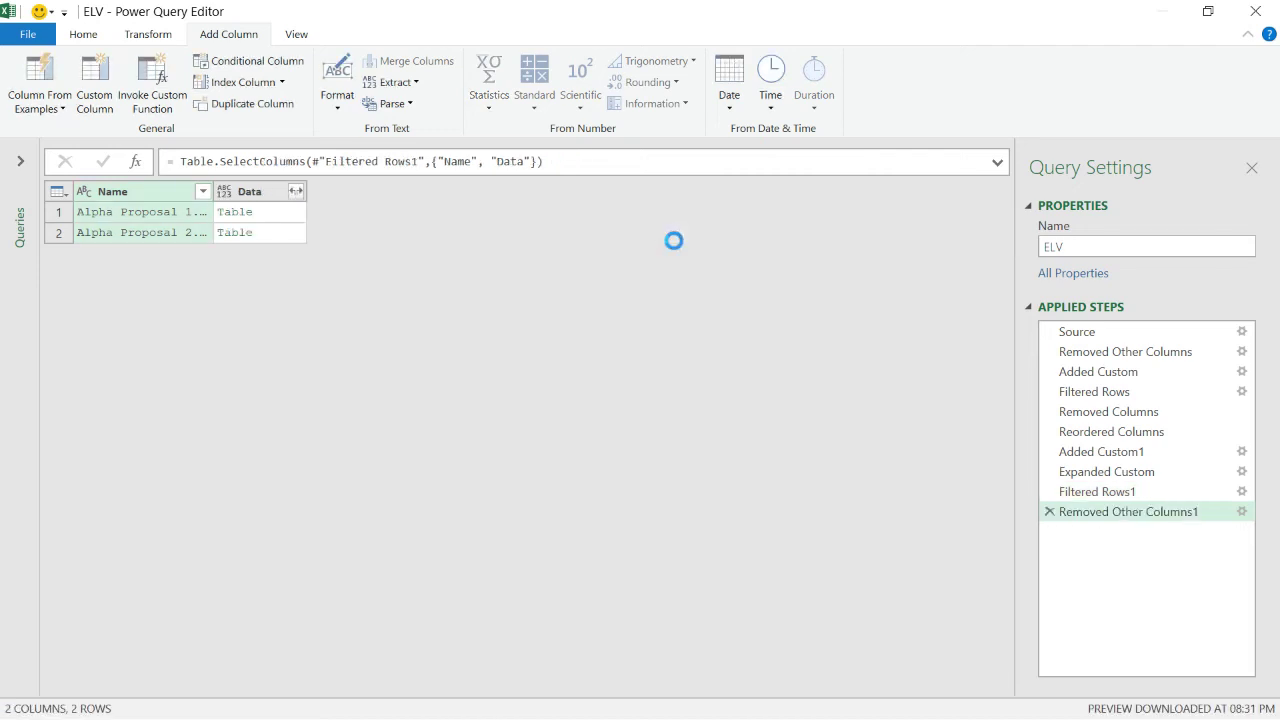
{"action": "left_click", "coordinate": [295, 191]}
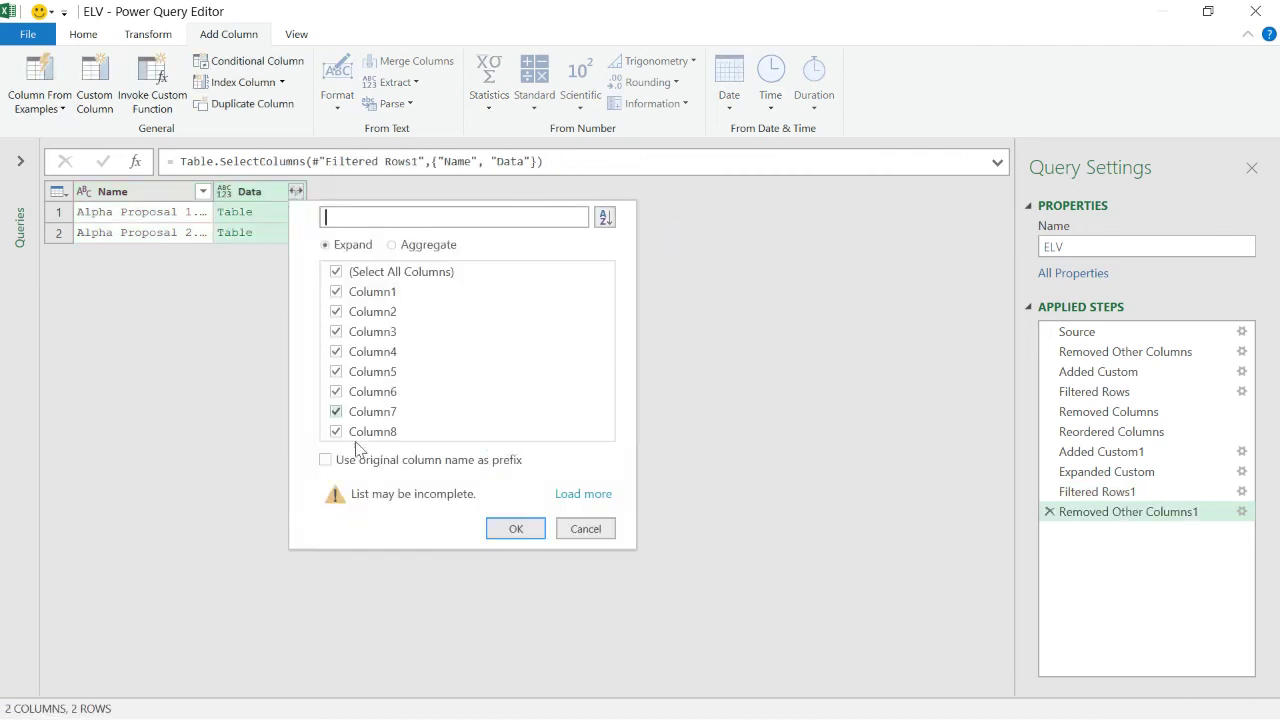
{"action": "key", "text": "Return"}
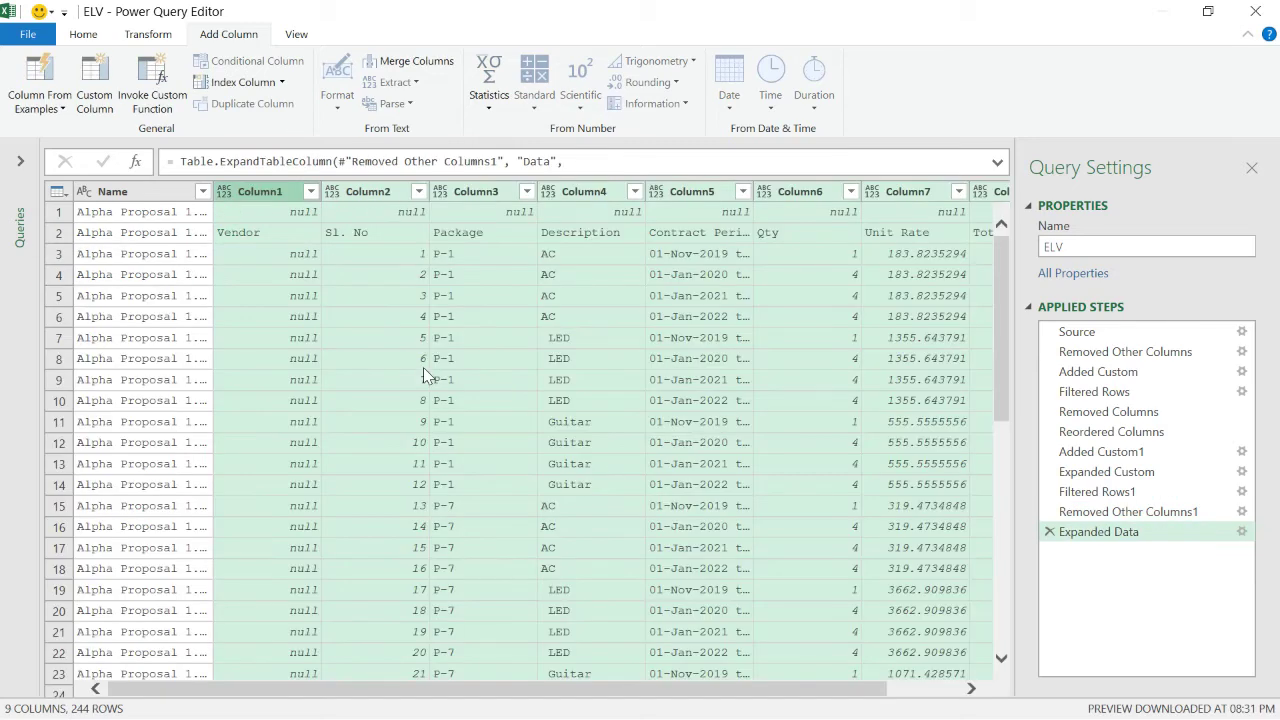
Remove the 1 empty top row and promote the first row to headers like Vendor, Sl. No, Package
{"action": "left_click", "coordinate": [58, 191]}
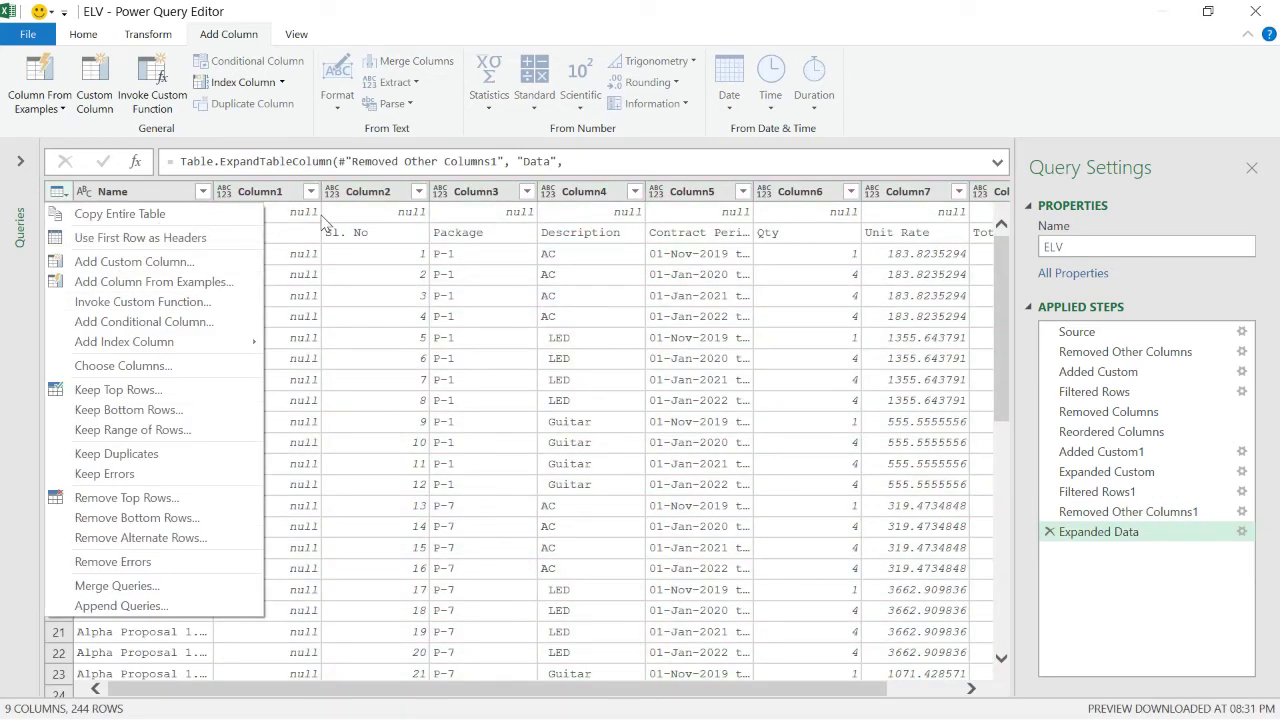
{"action": "left_click", "coordinate": [167, 36]}
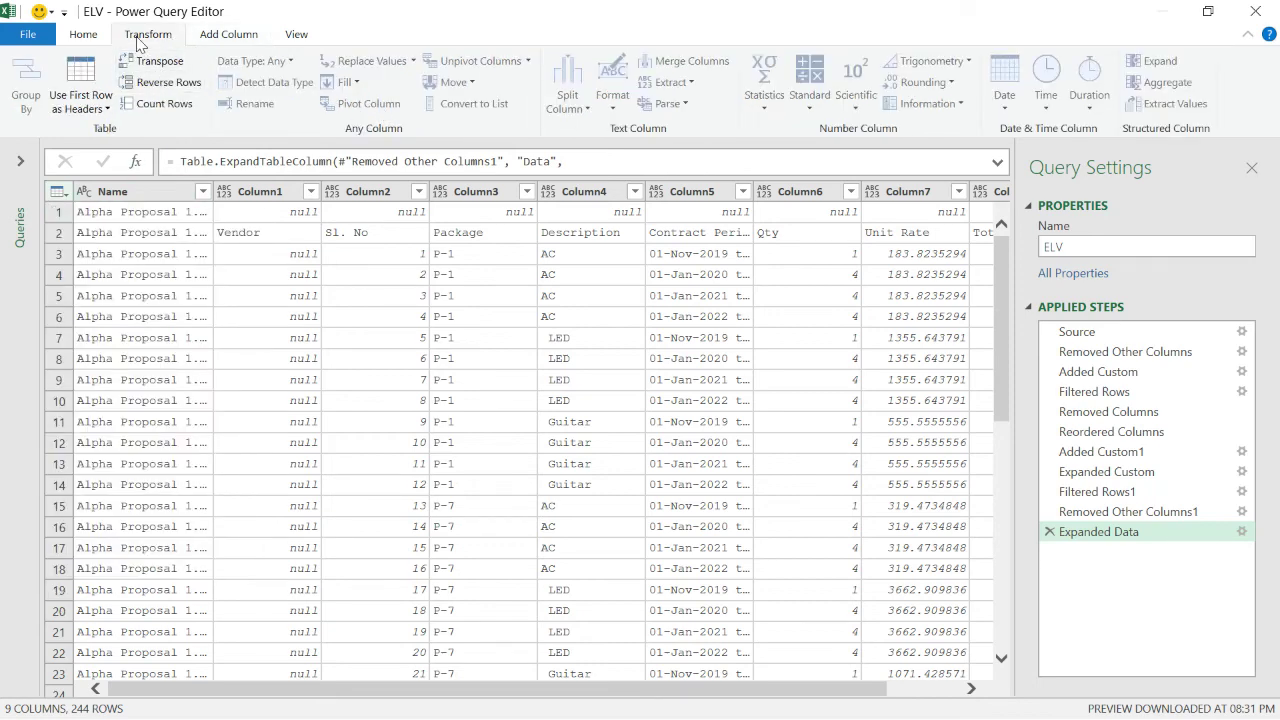
{"action": "left_click", "coordinate": [134, 215]}
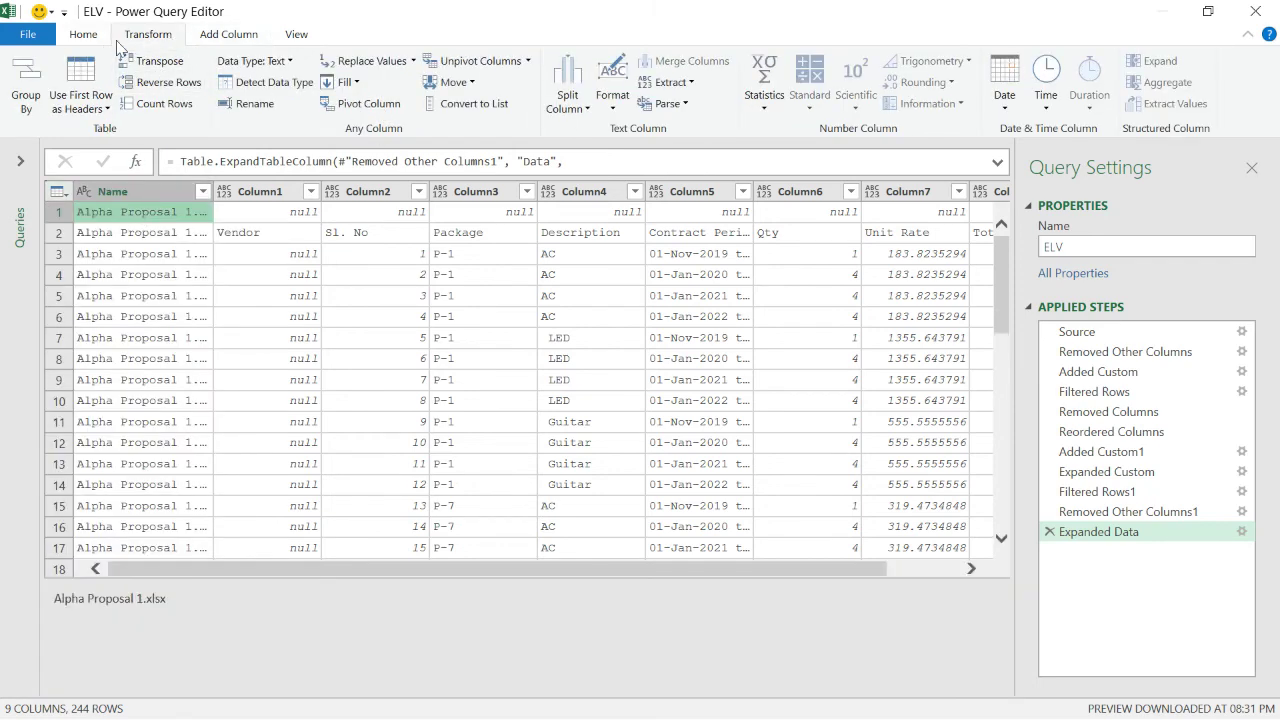
{"action": "left_click", "coordinate": [83, 34]}
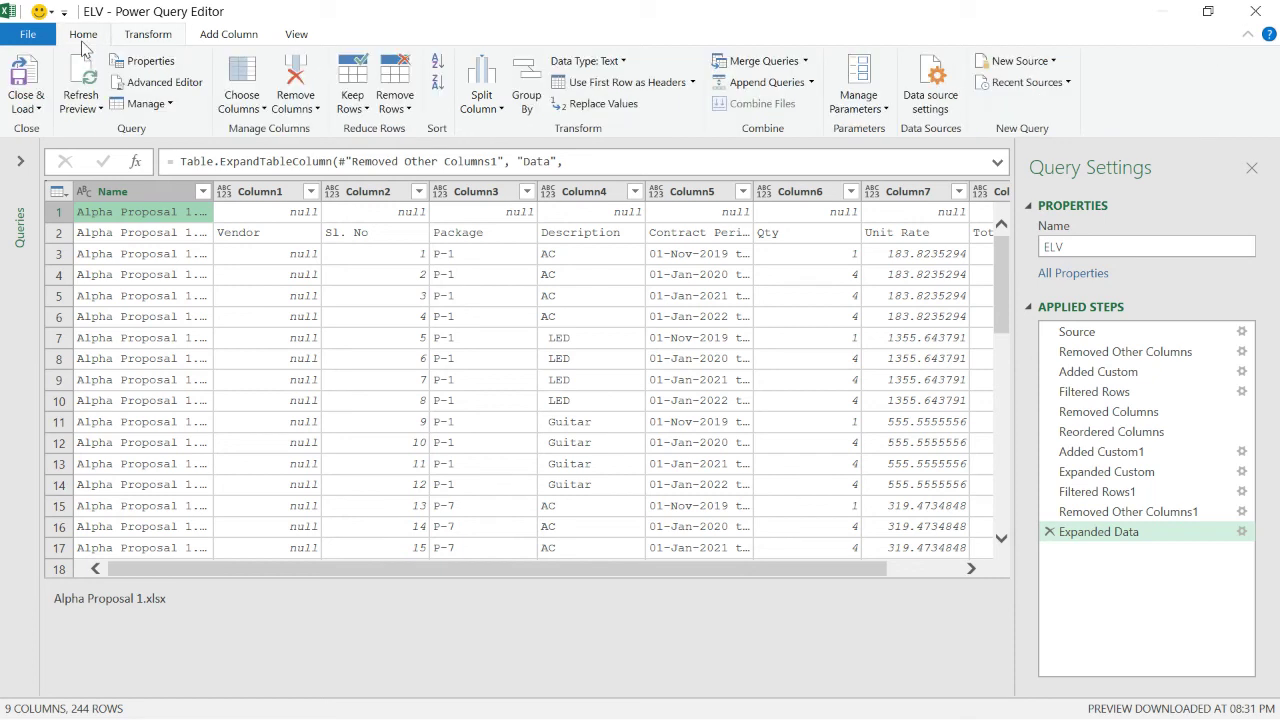
{"action": "left_click", "coordinate": [393, 100]}
{"action": "left_click", "coordinate": [320, 126]}
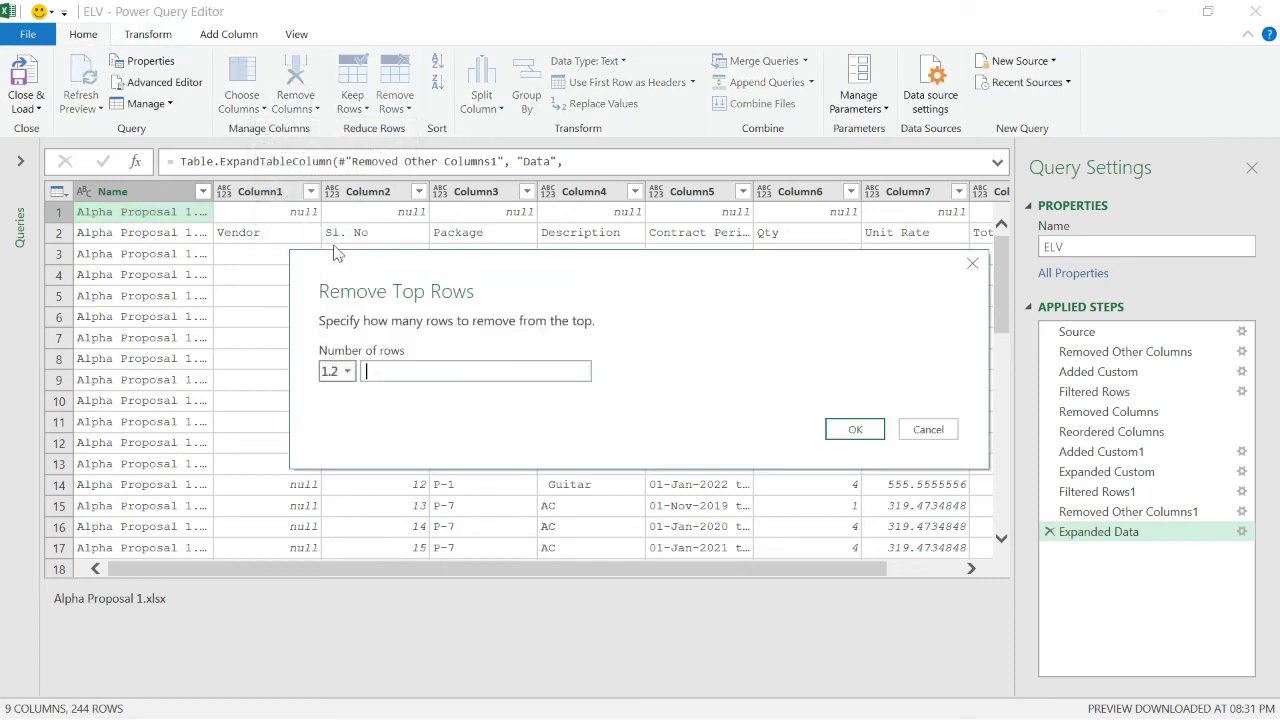
{"action": "type", "text": "1"}
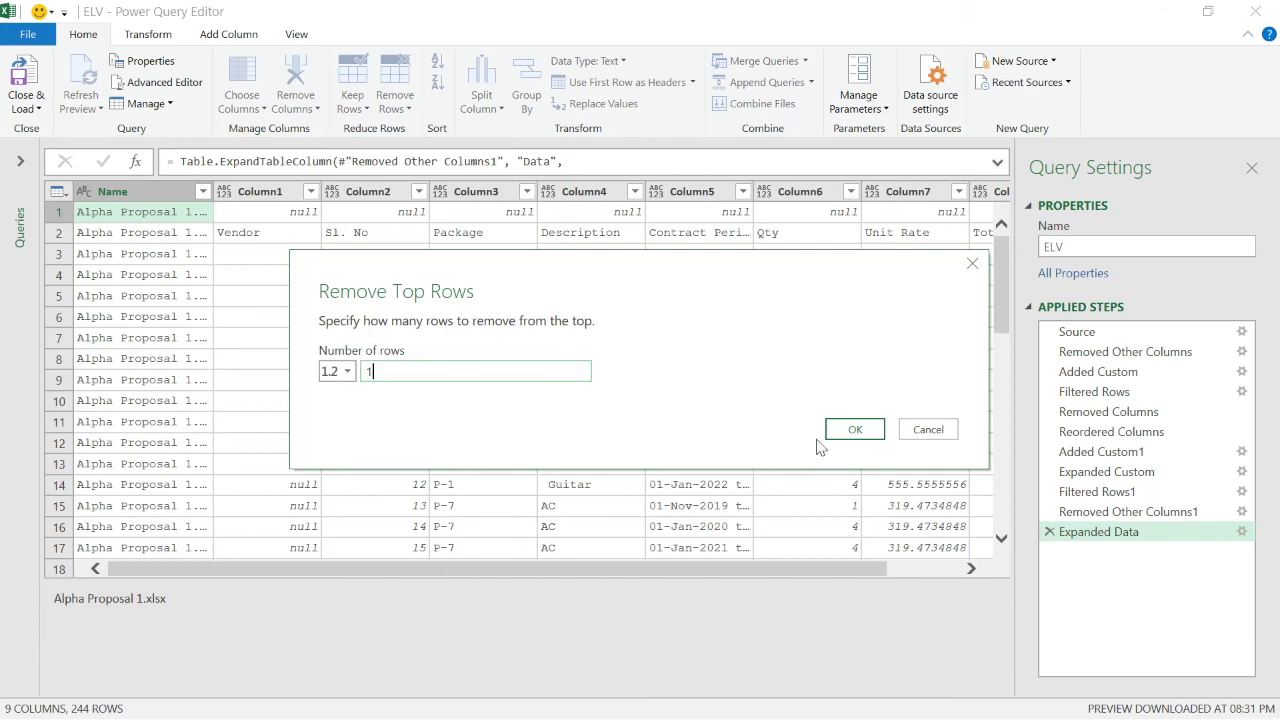
{"action": "left_click", "coordinate": [852, 429]}
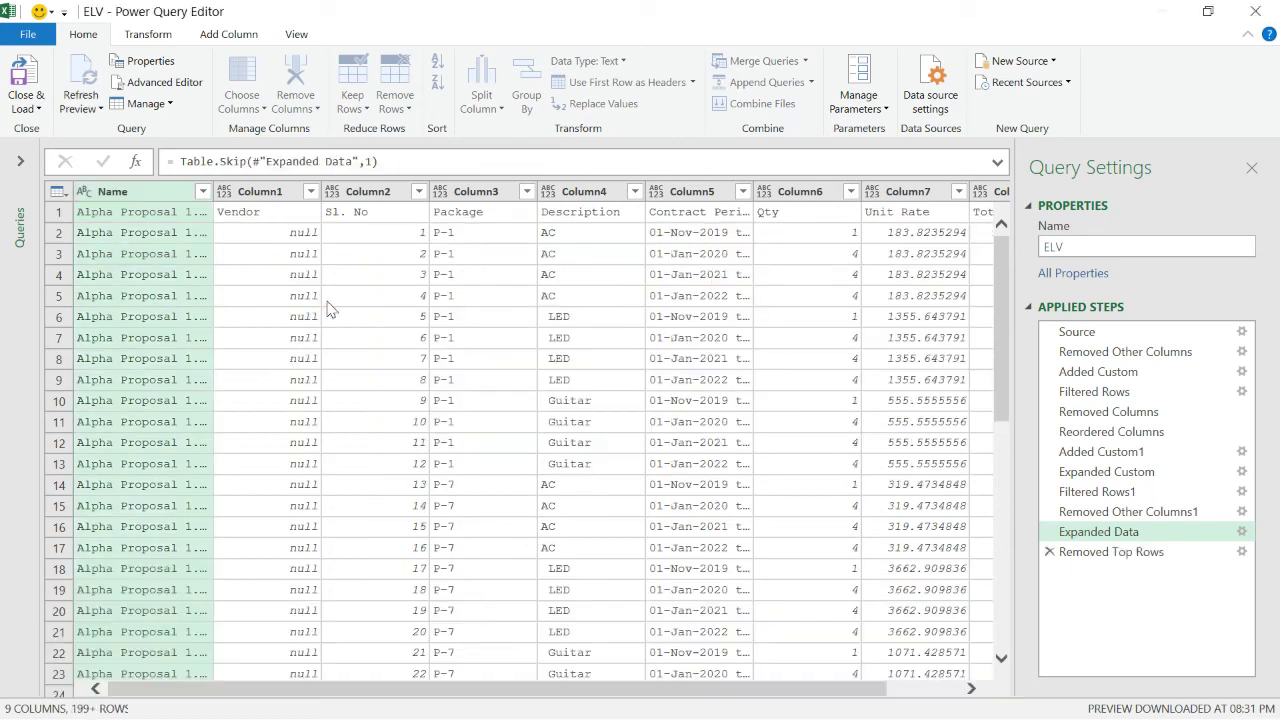
{"action": "left_click", "coordinate": [60, 191]}
{"action": "left_click", "coordinate": [163, 236]}
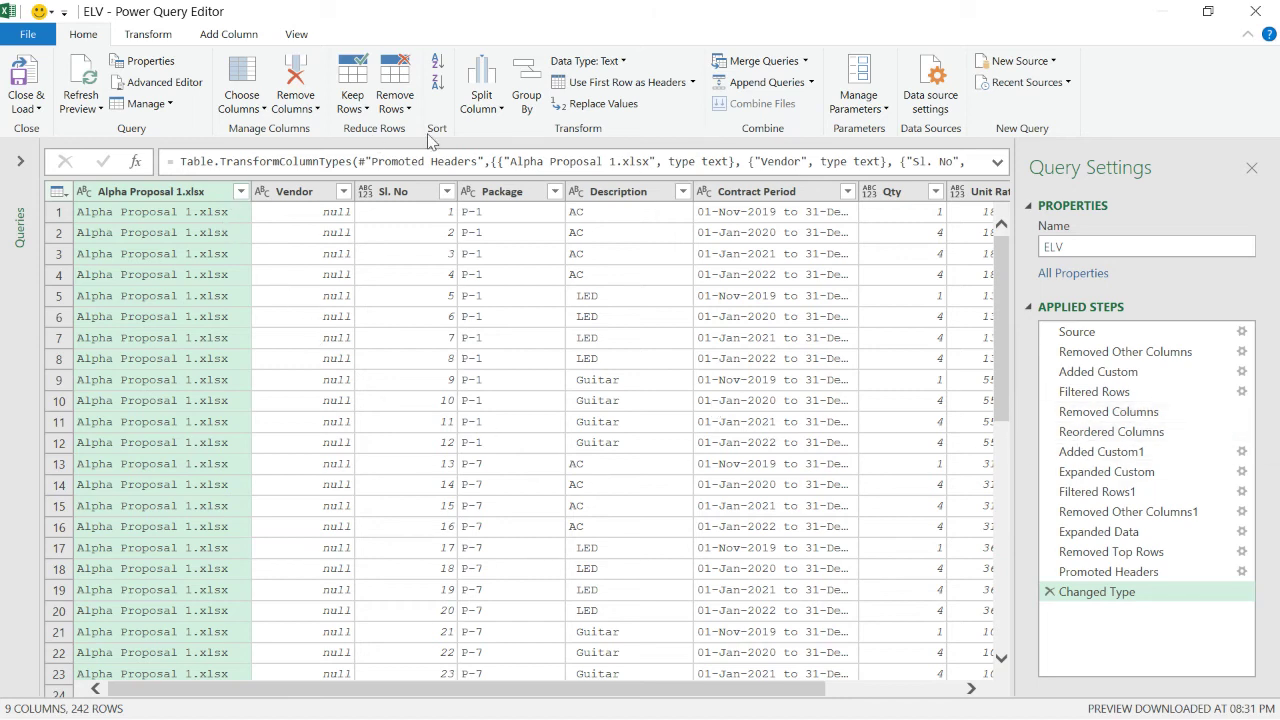
Split the first column by a custom '.' delimiter into 1 column to drop the .xlsx
{"action": "left_click", "coordinate": [478, 102]}
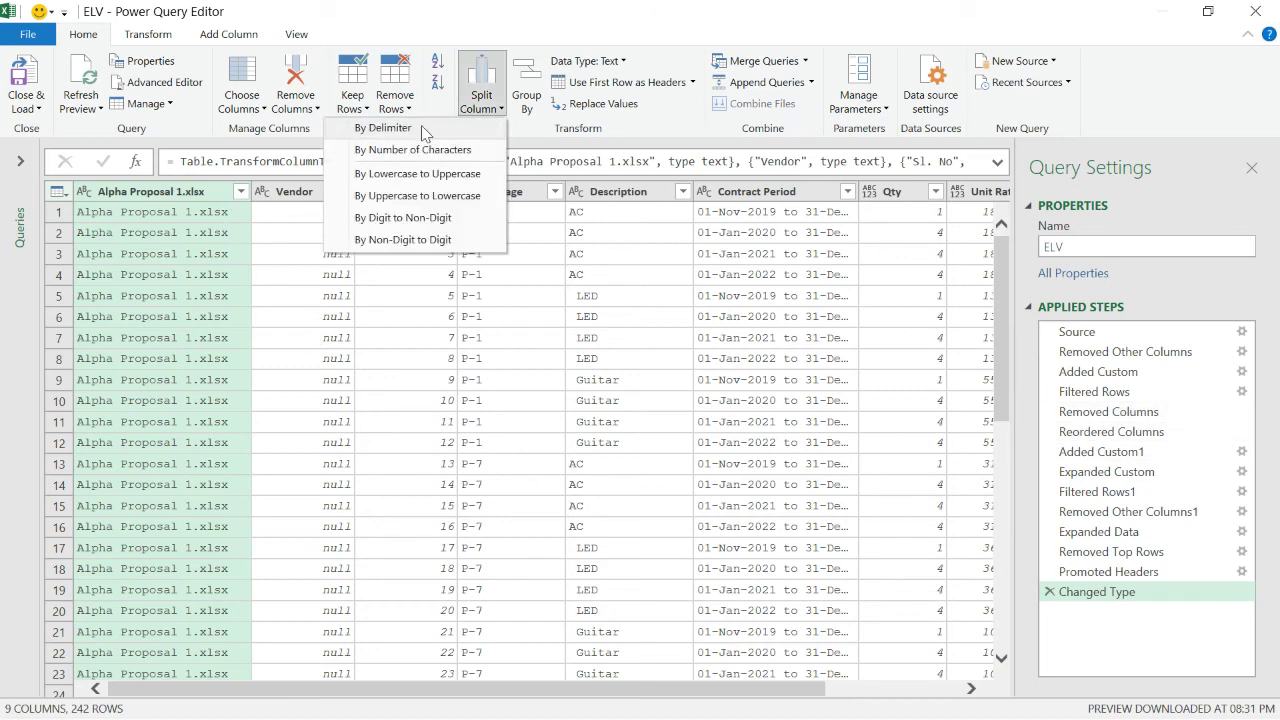
{"action": "left_click", "coordinate": [382, 128]}
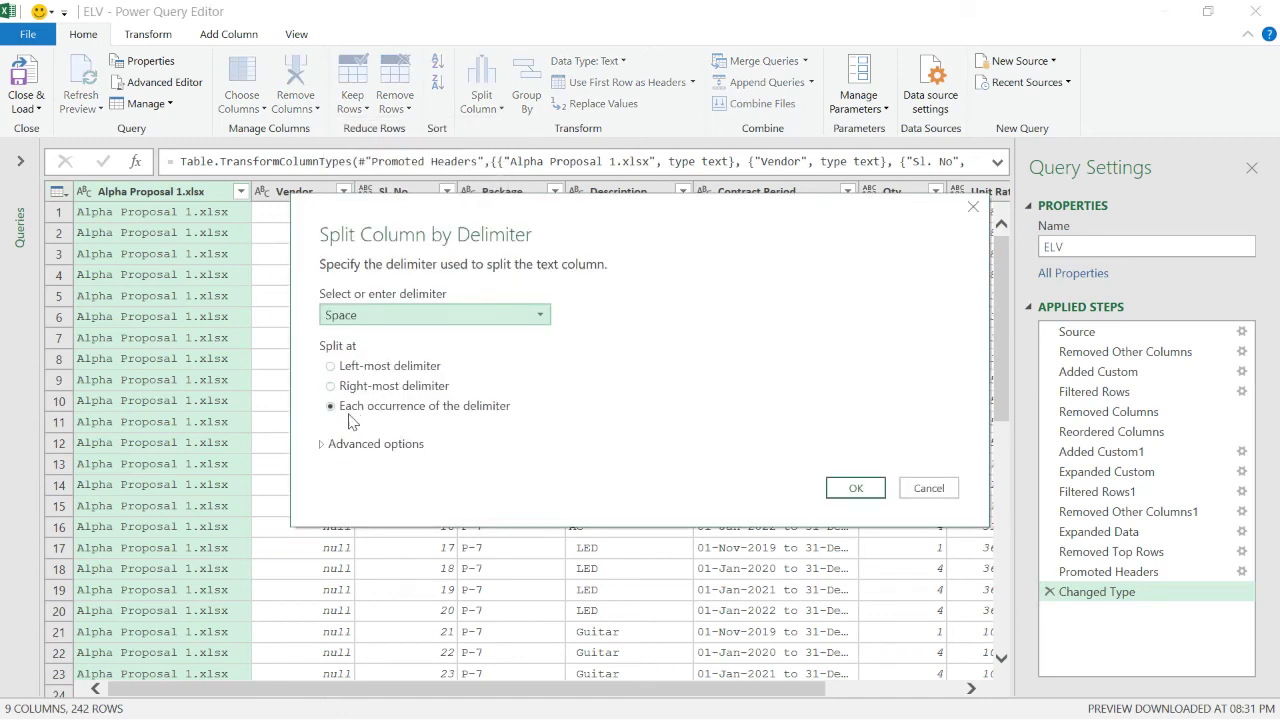
{"action": "left_click", "coordinate": [392, 318]}
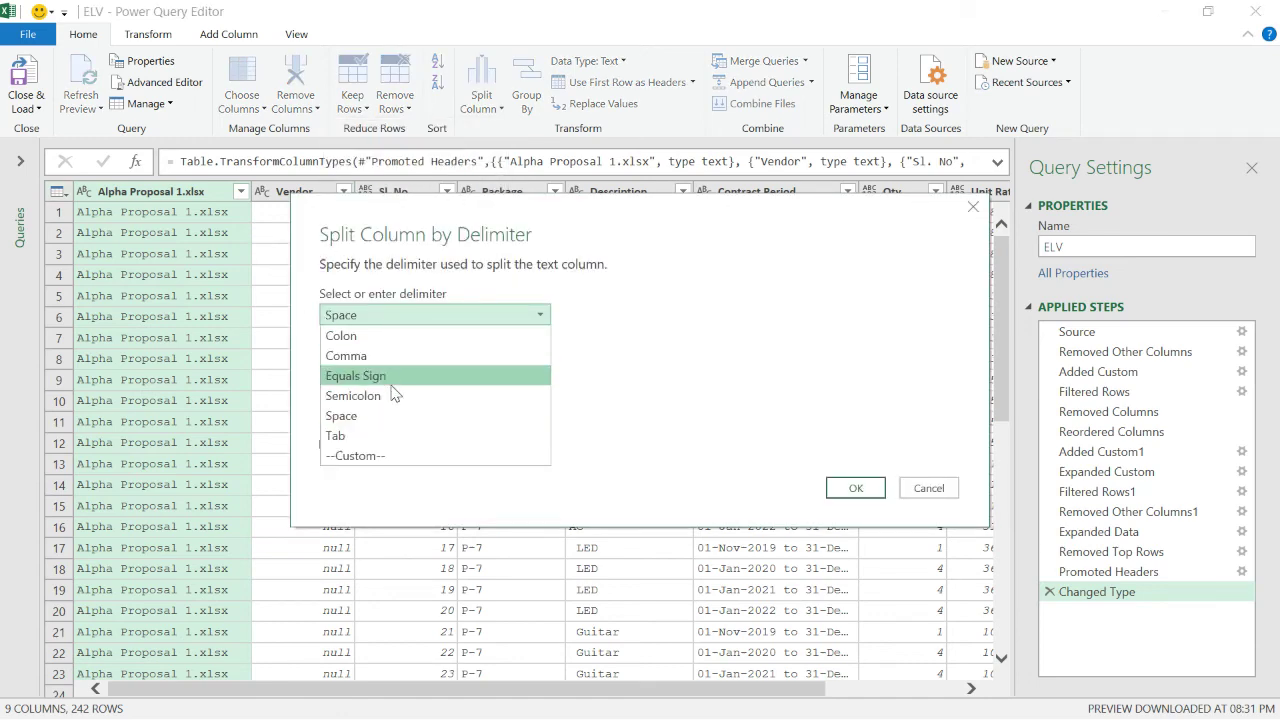
{"action": "left_click", "coordinate": [365, 456]}
{"action": "left_click", "coordinate": [362, 345]}
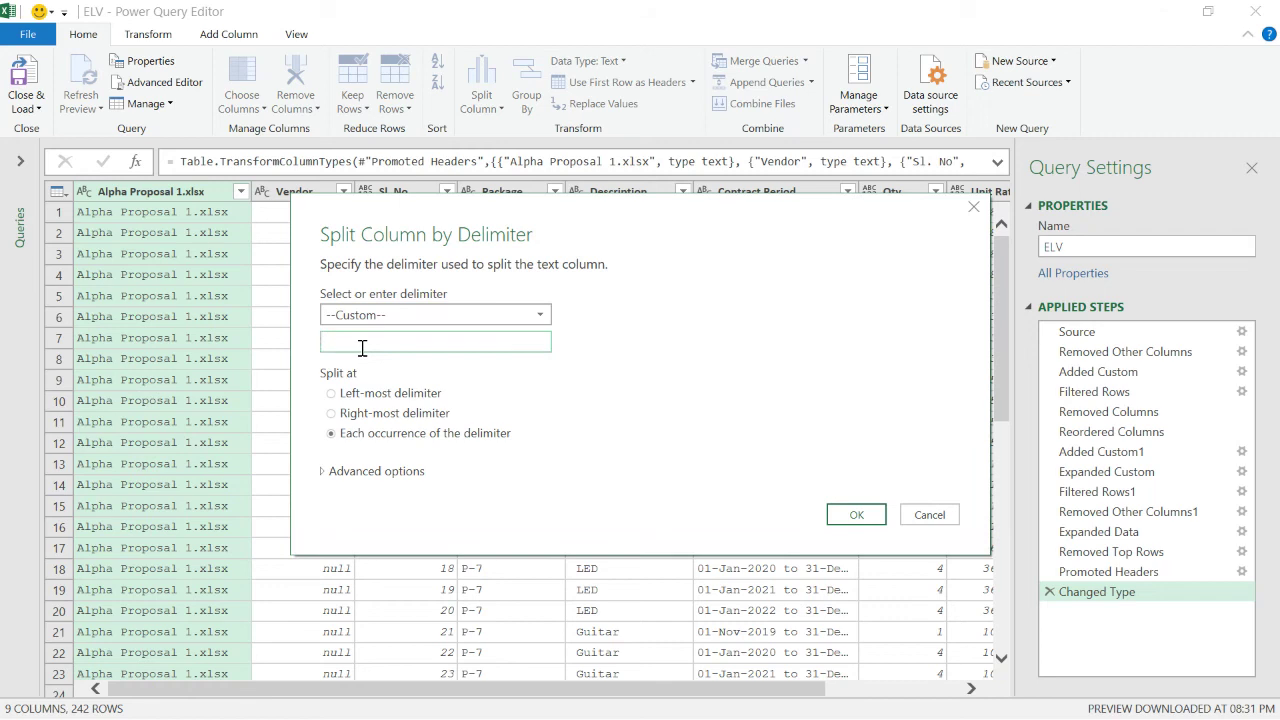
{"action": "left_click", "coordinate": [376, 472]}
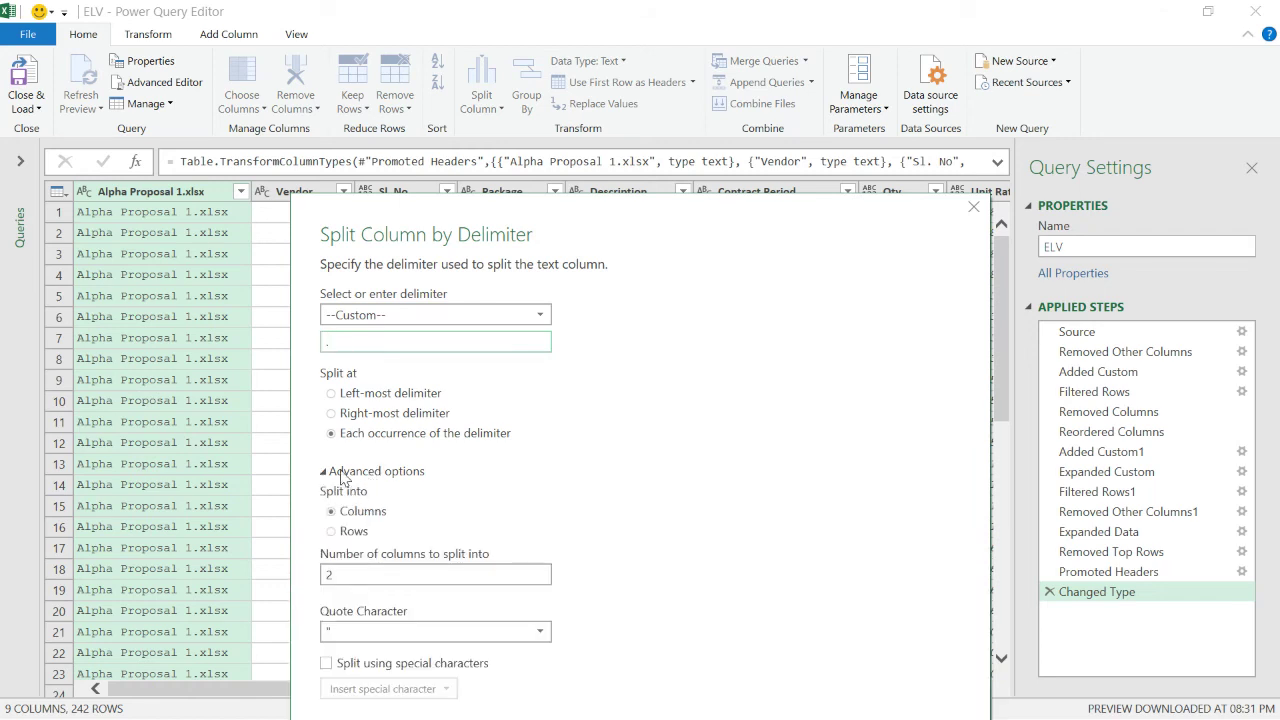
{"action": "left_click", "coordinate": [335, 575]}
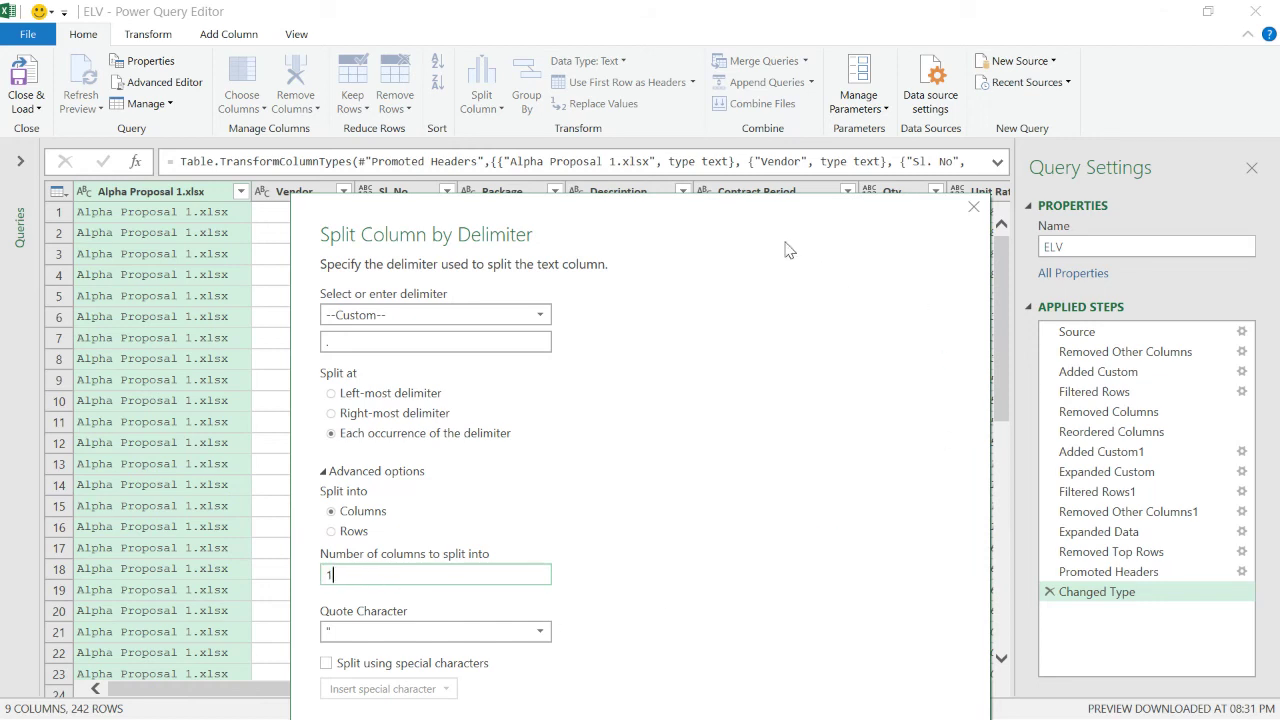
{"action": "left_click", "coordinate": [840, 619]}
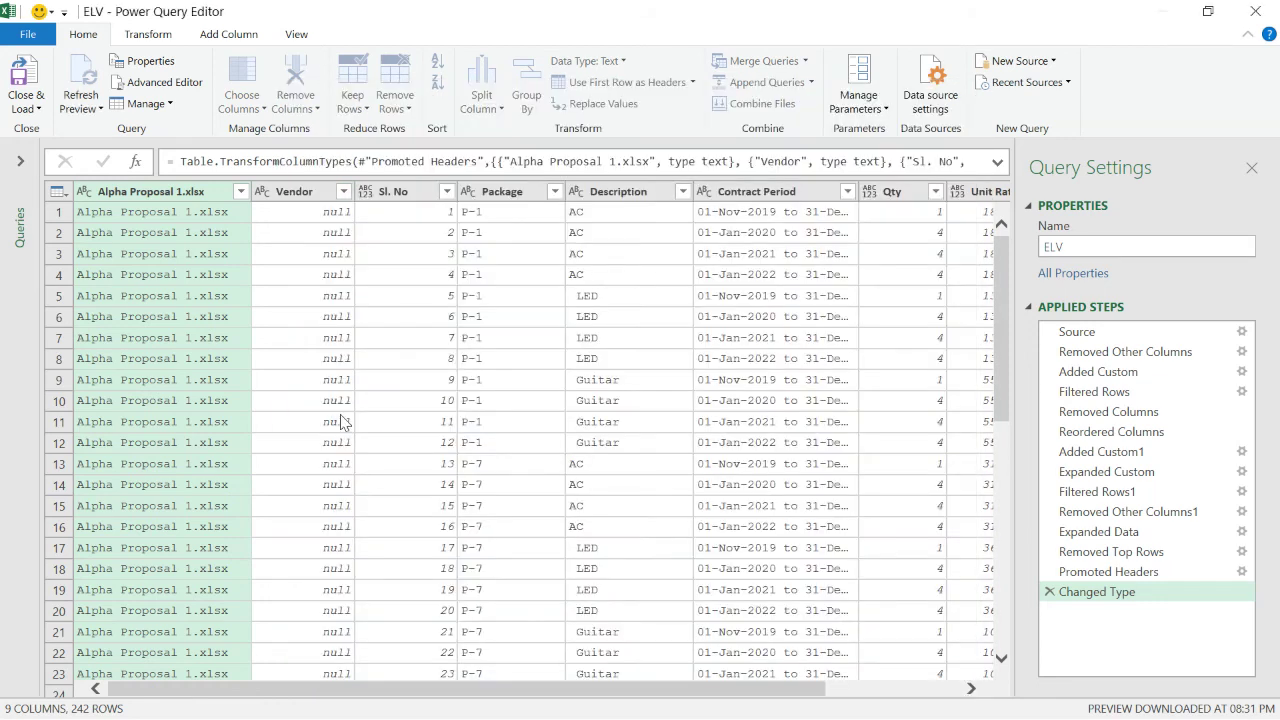
Try filtering null and header values out of Vendor, then delete that table-emptying filter step
{"action": "scroll", "coordinate": [188, 283], "scroll_direction": "down", "scroll_amount": 6}
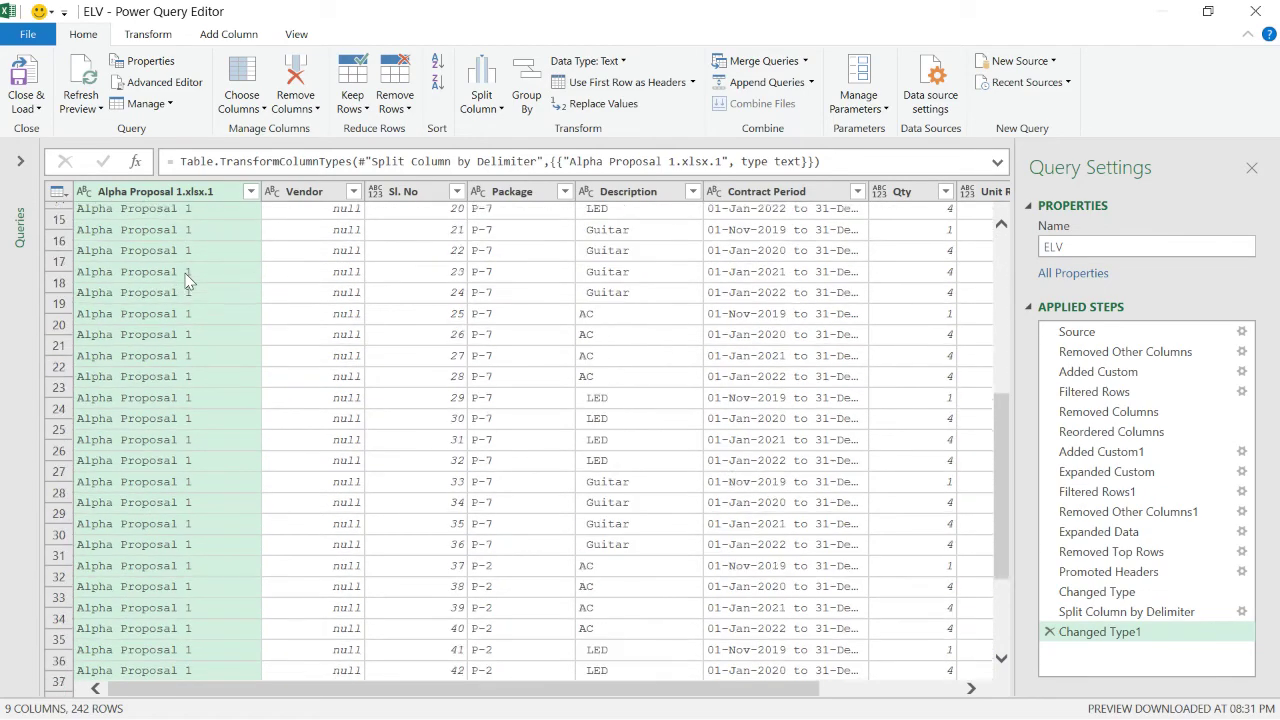
{"action": "scroll", "coordinate": [185, 283], "scroll_direction": "down", "scroll_amount": 20}
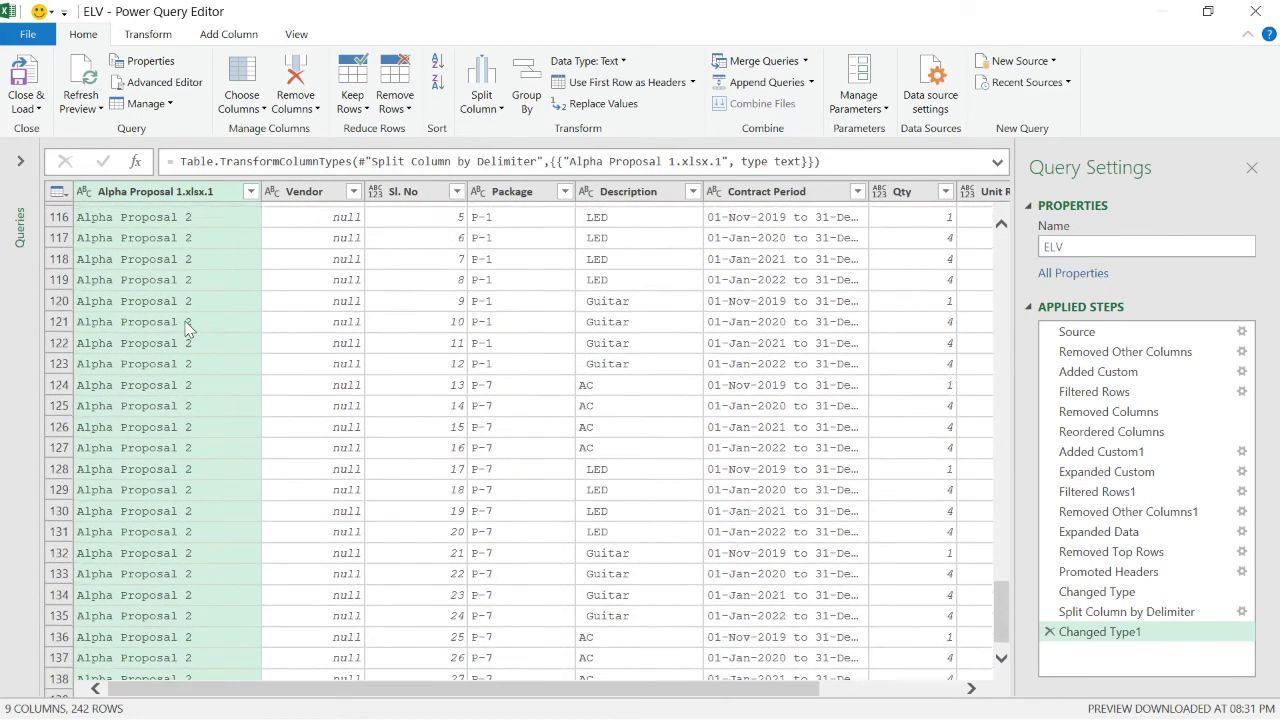
{"action": "scroll", "coordinate": [185, 328], "scroll_direction": "down", "scroll_amount": 1}
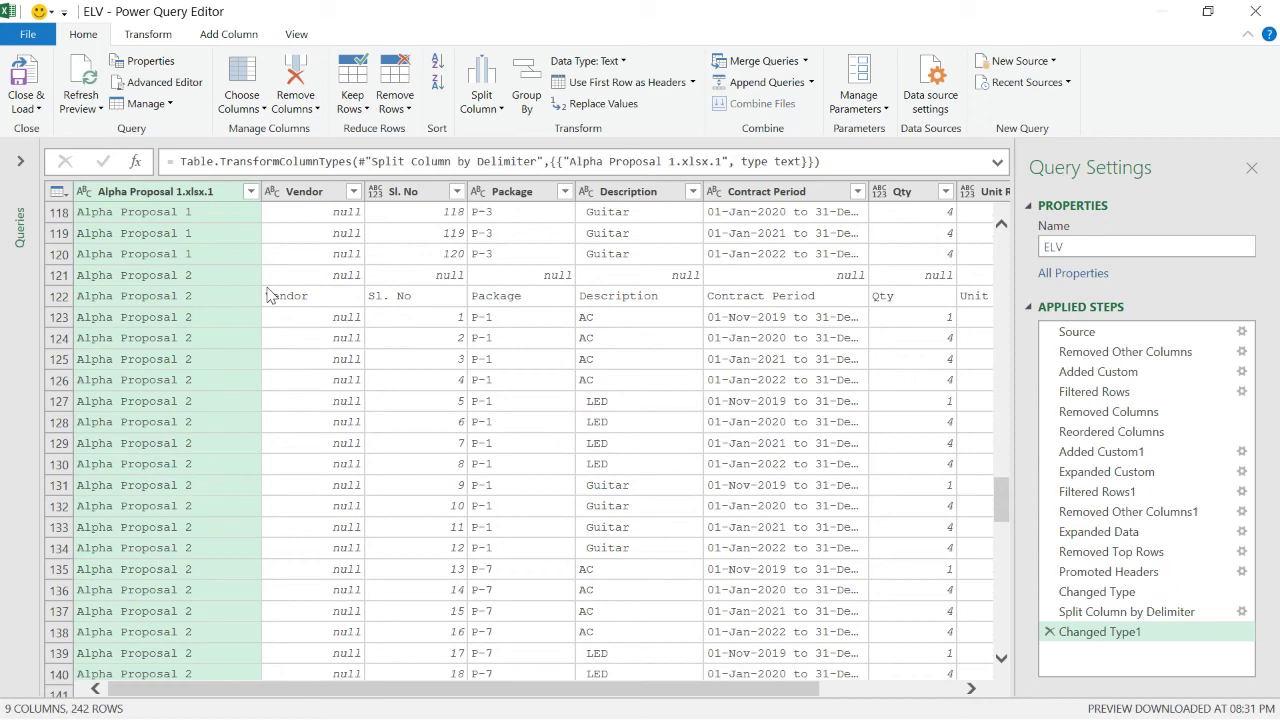
{"action": "left_click", "coordinate": [353, 191]}
{"action": "left_click", "coordinate": [92, 426]}
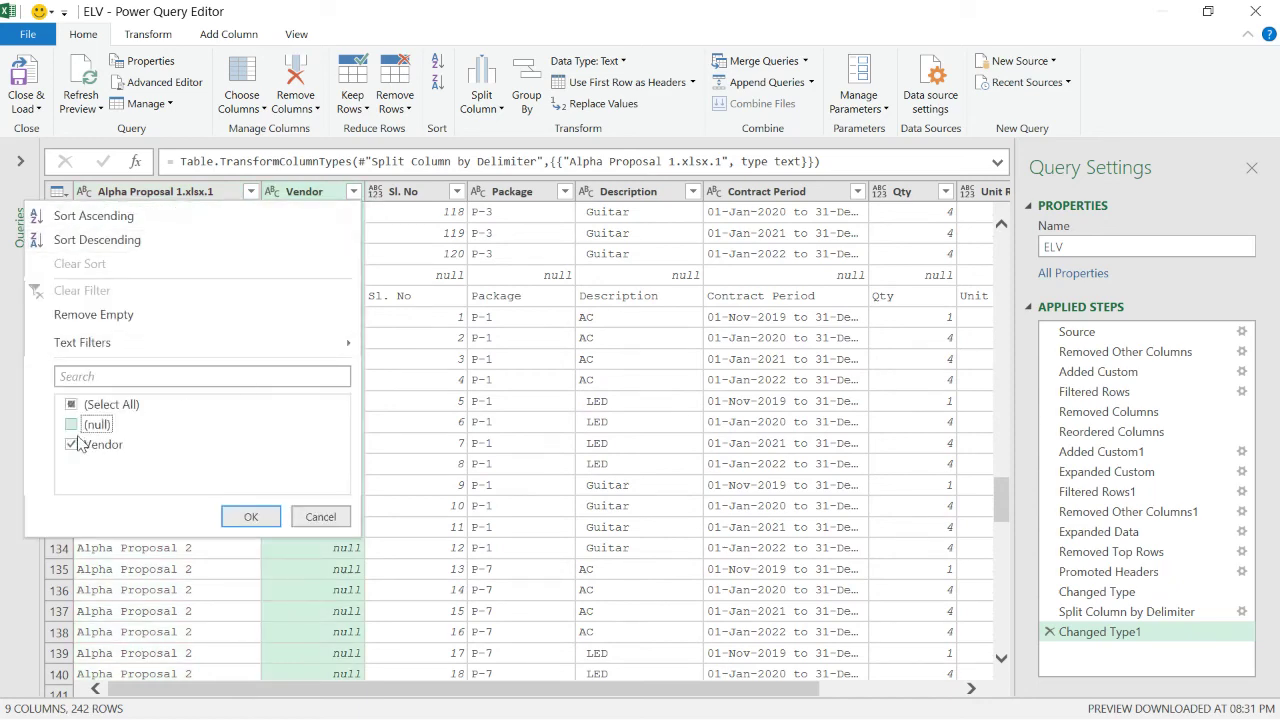
{"action": "left_click", "coordinate": [85, 444]}
{"action": "left_click", "coordinate": [251, 516]}
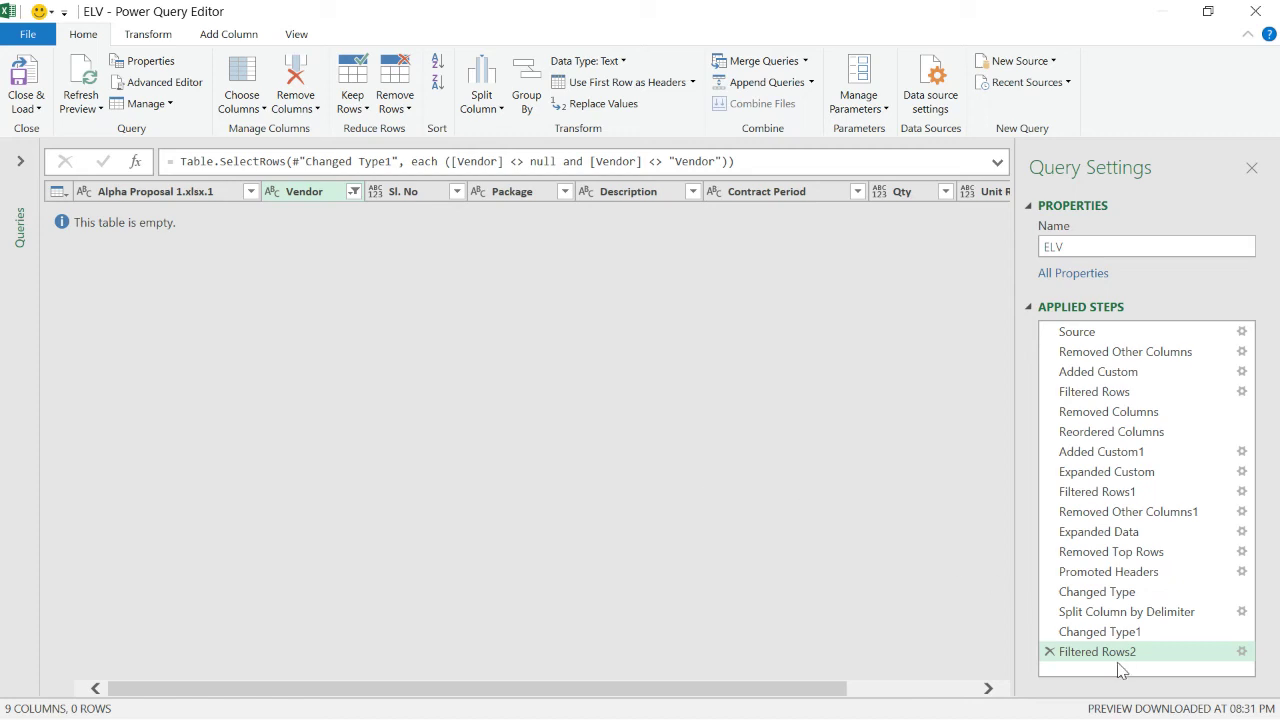
{"action": "left_click", "coordinate": [1050, 652]}
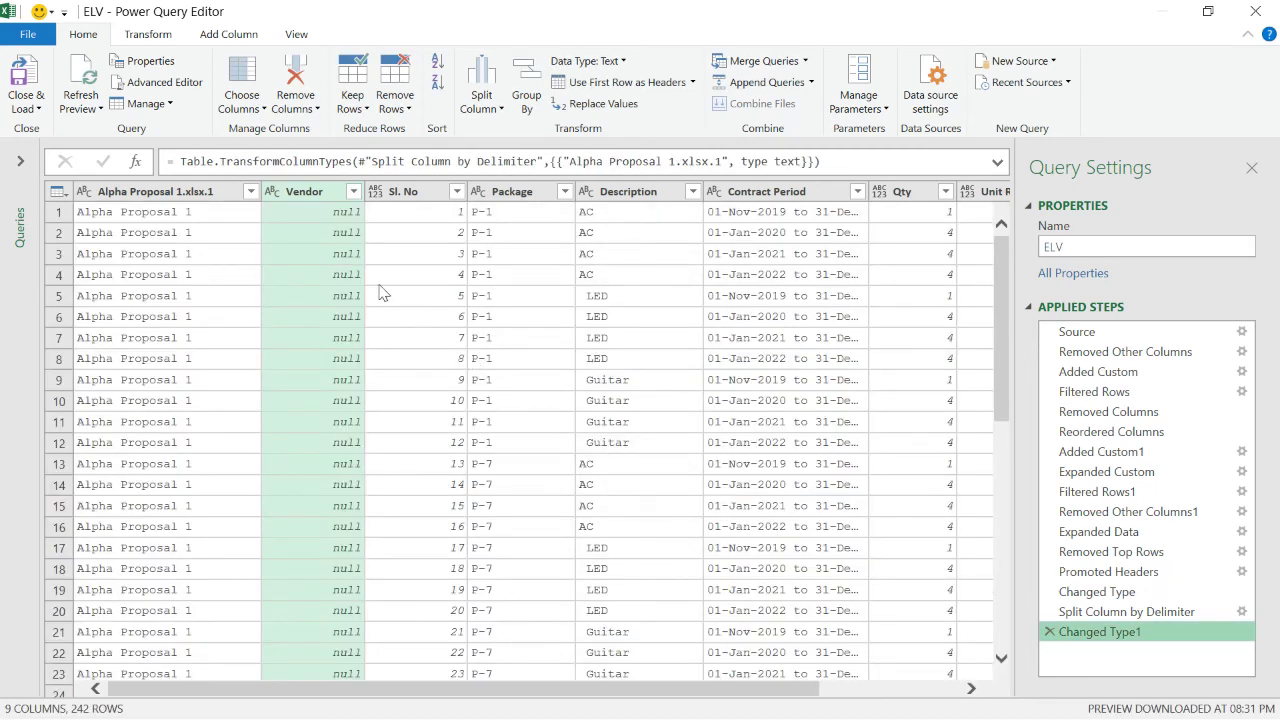
Remove the empty Vendor column, leaving 8 columns with Alpha Proposal 1.xlsx.1 first
{"action": "left_click", "coordinate": [333, 191]}
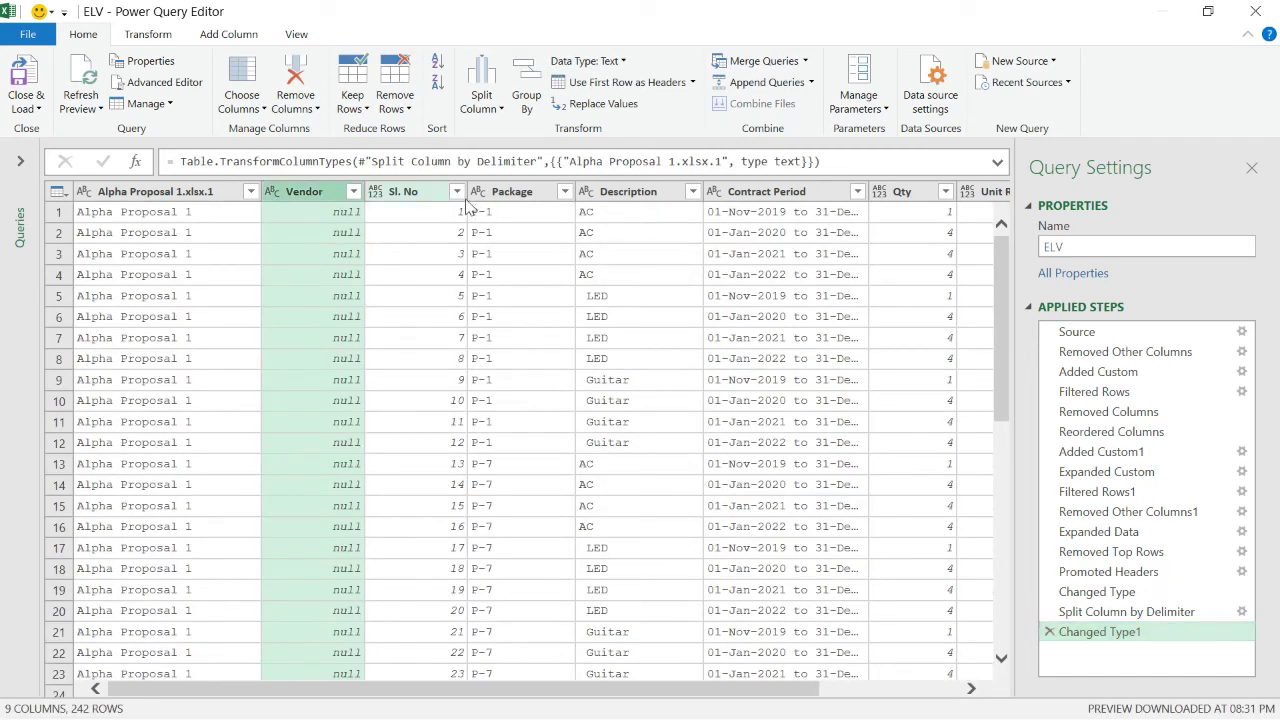
{"action": "right_click", "coordinate": [330, 190]}
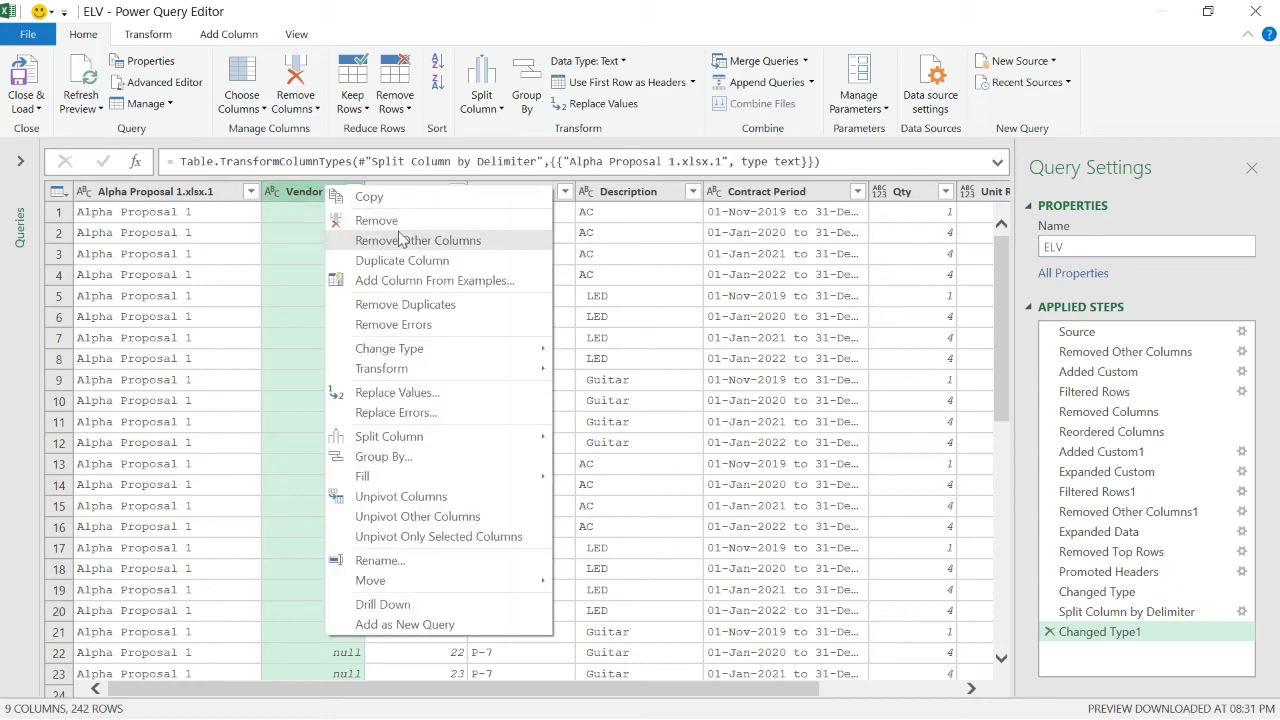
{"action": "left_click", "coordinate": [400, 238]}
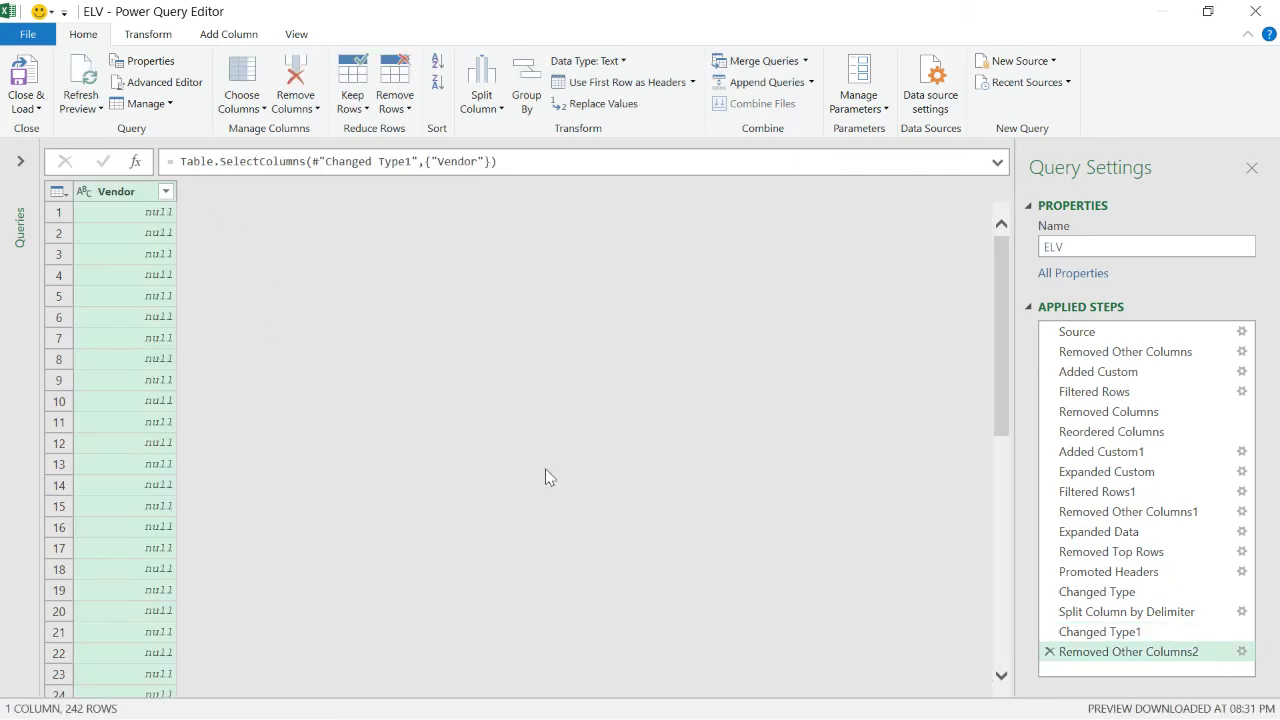
{"action": "left_click", "coordinate": [1050, 652]}
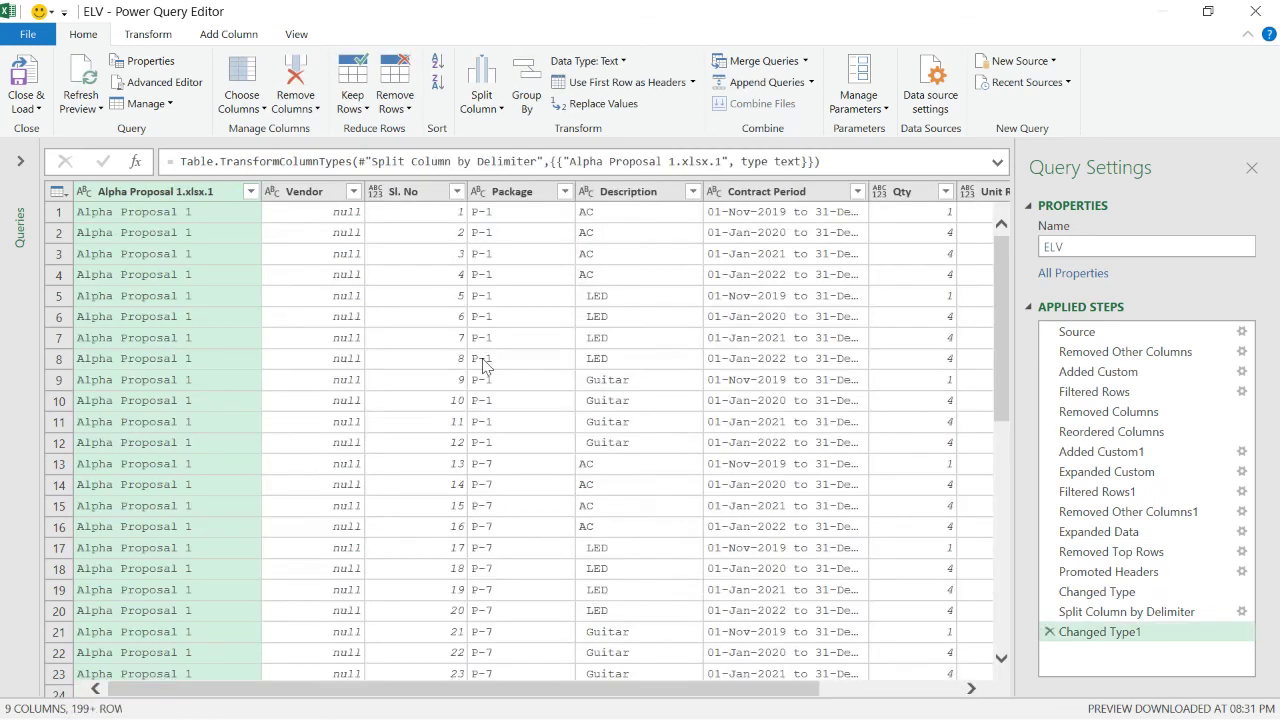
{"action": "right_click", "coordinate": [302, 200]}
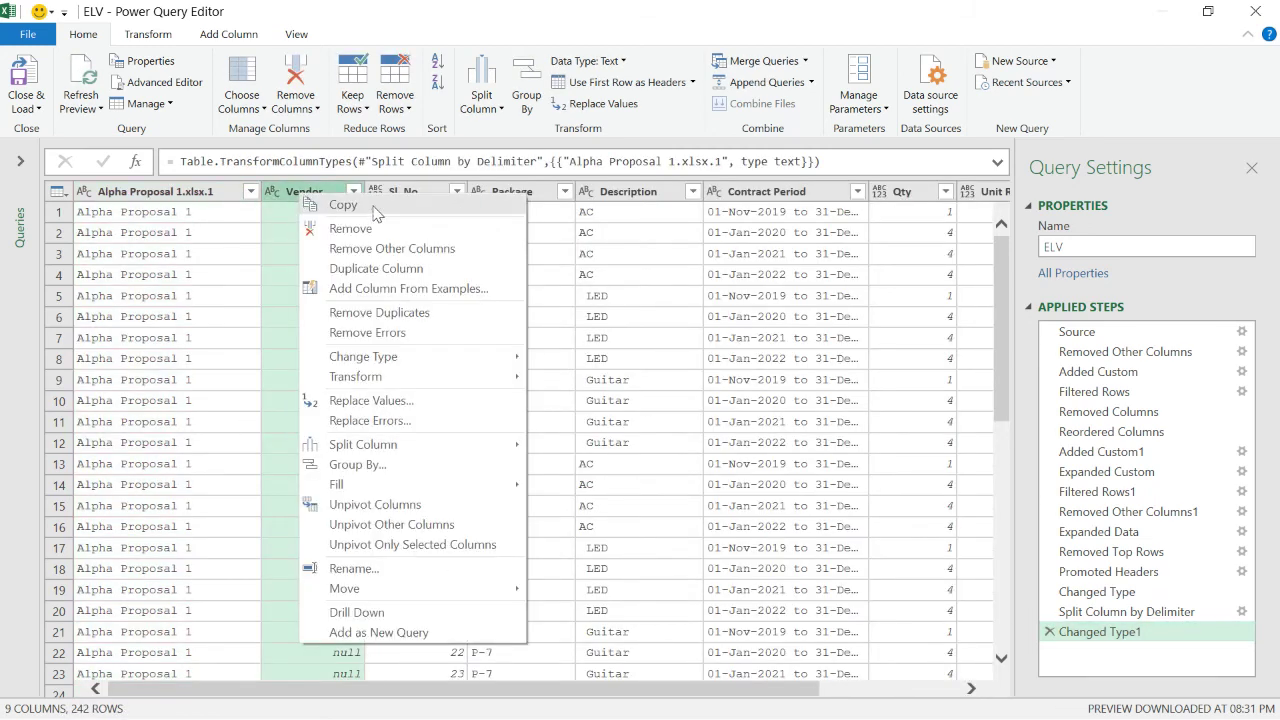
{"action": "left_click", "coordinate": [368, 230]}
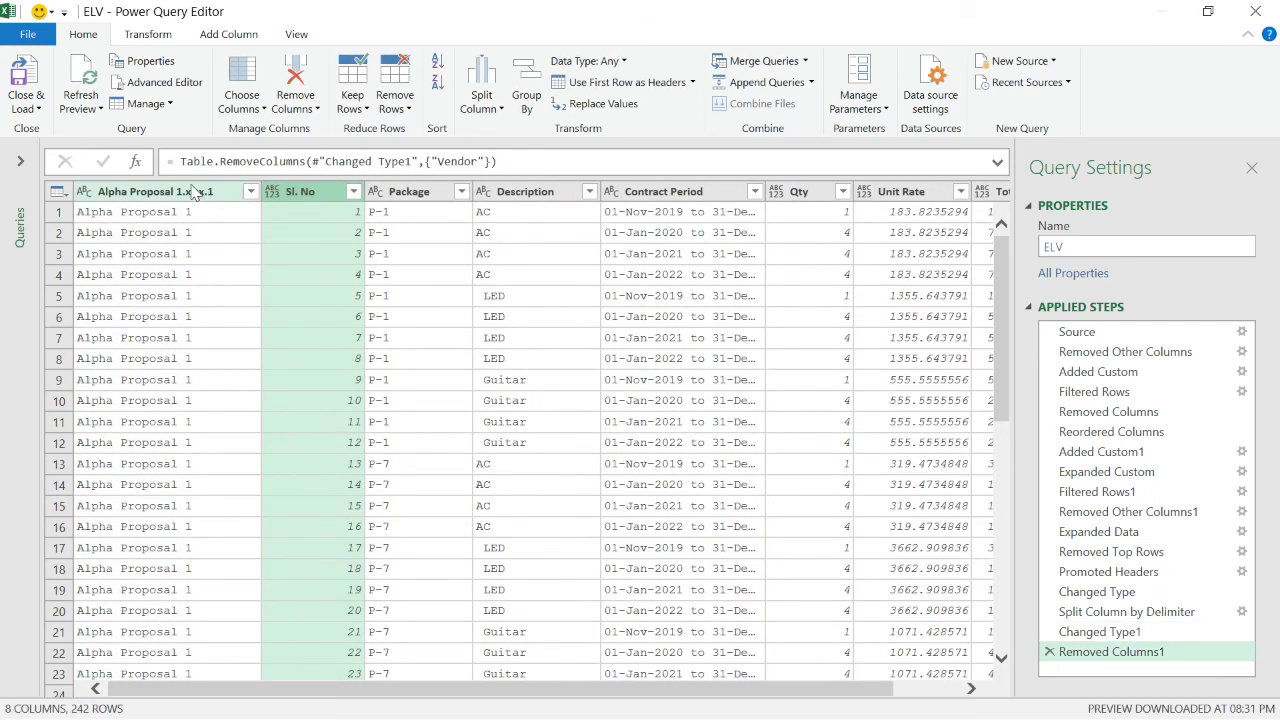
Rename the Alpha Proposal 1.xlsx.1 column to Vendor
{"action": "left_click", "coordinate": [206, 191]}
{"action": "double_click", "coordinate": [207, 193]}
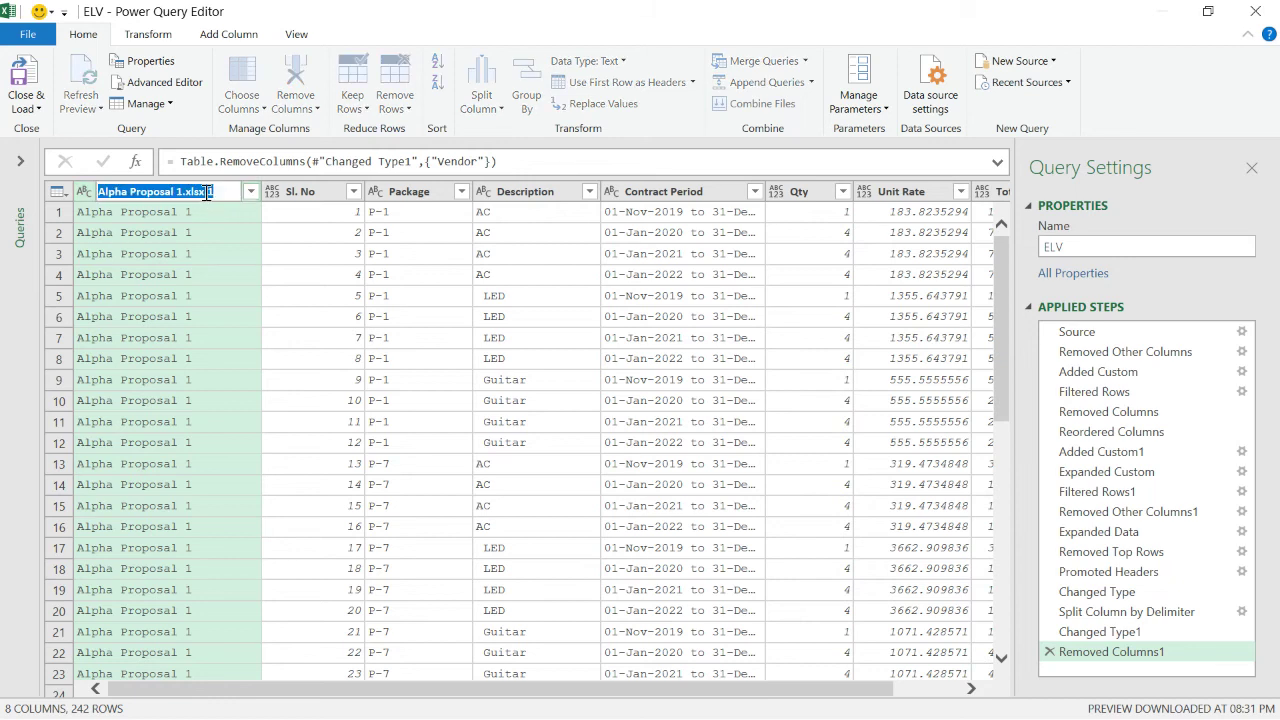
{"action": "type", "text": "Vendor"}
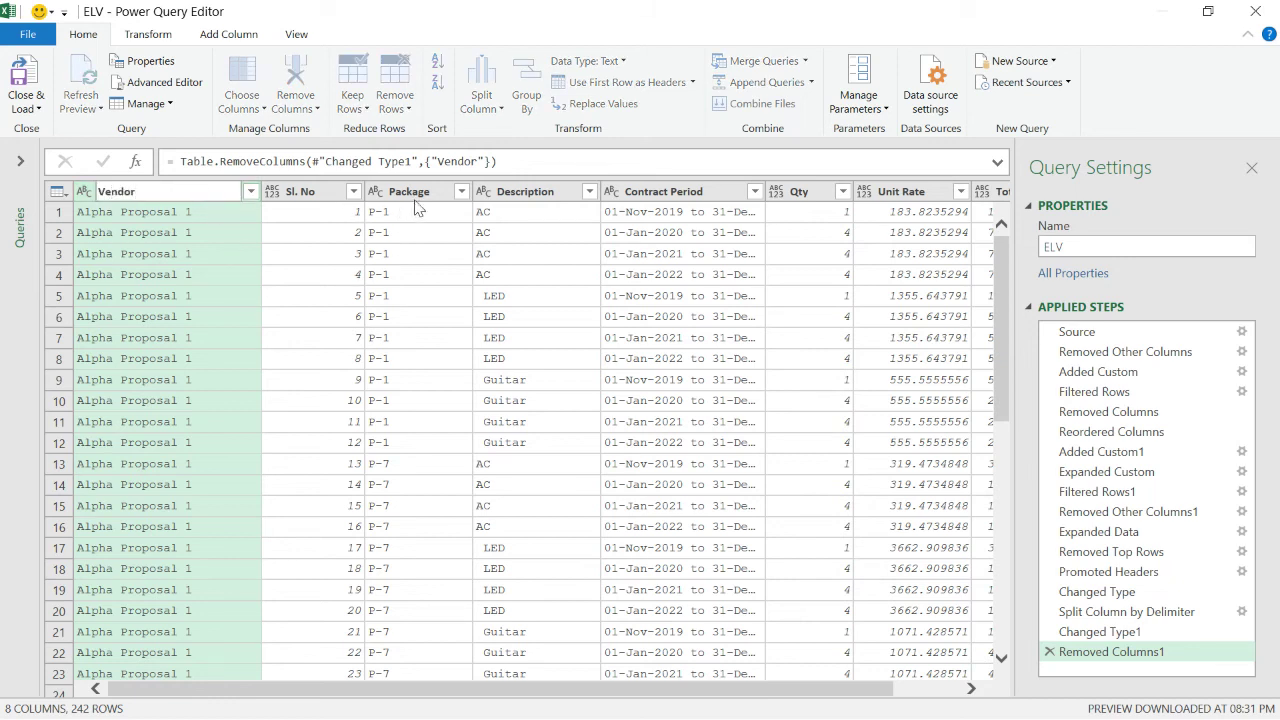
{"action": "key", "text": "Return"}
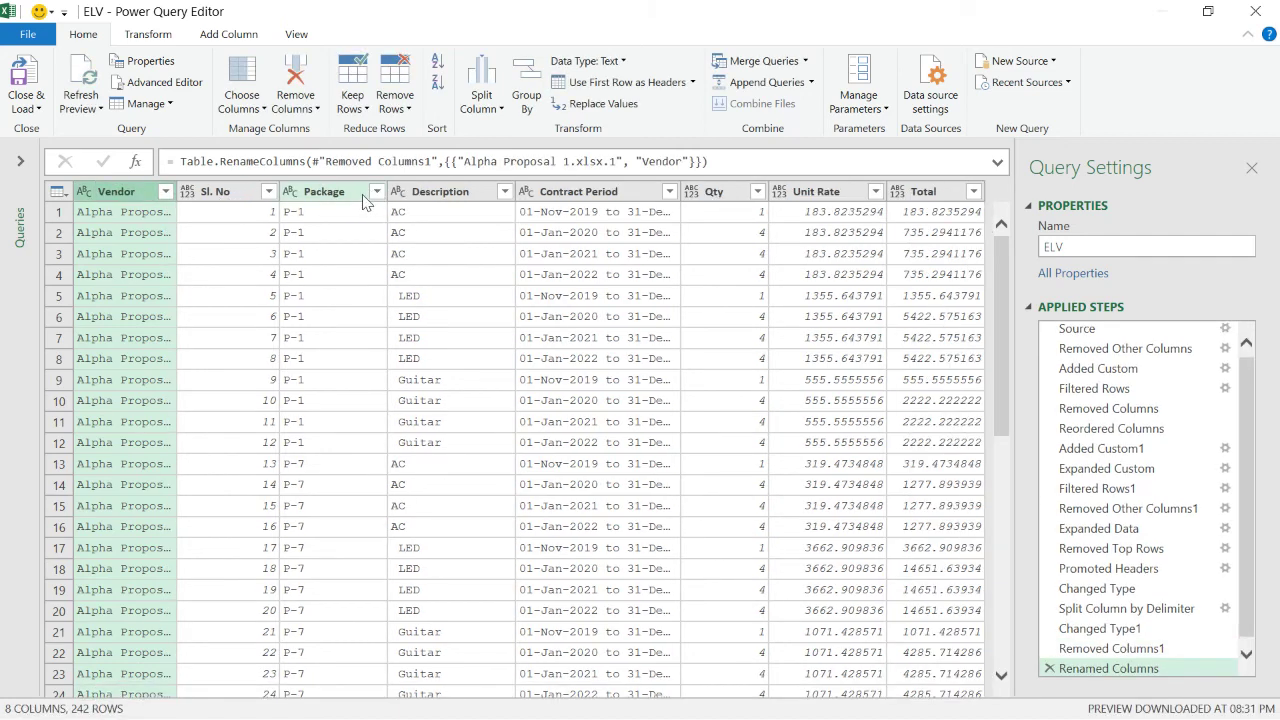
Filter out the repeated 'Sl. No' header rows from the Sl. No column, leaving 240 rows
{"action": "left_click", "coordinate": [268, 191]}
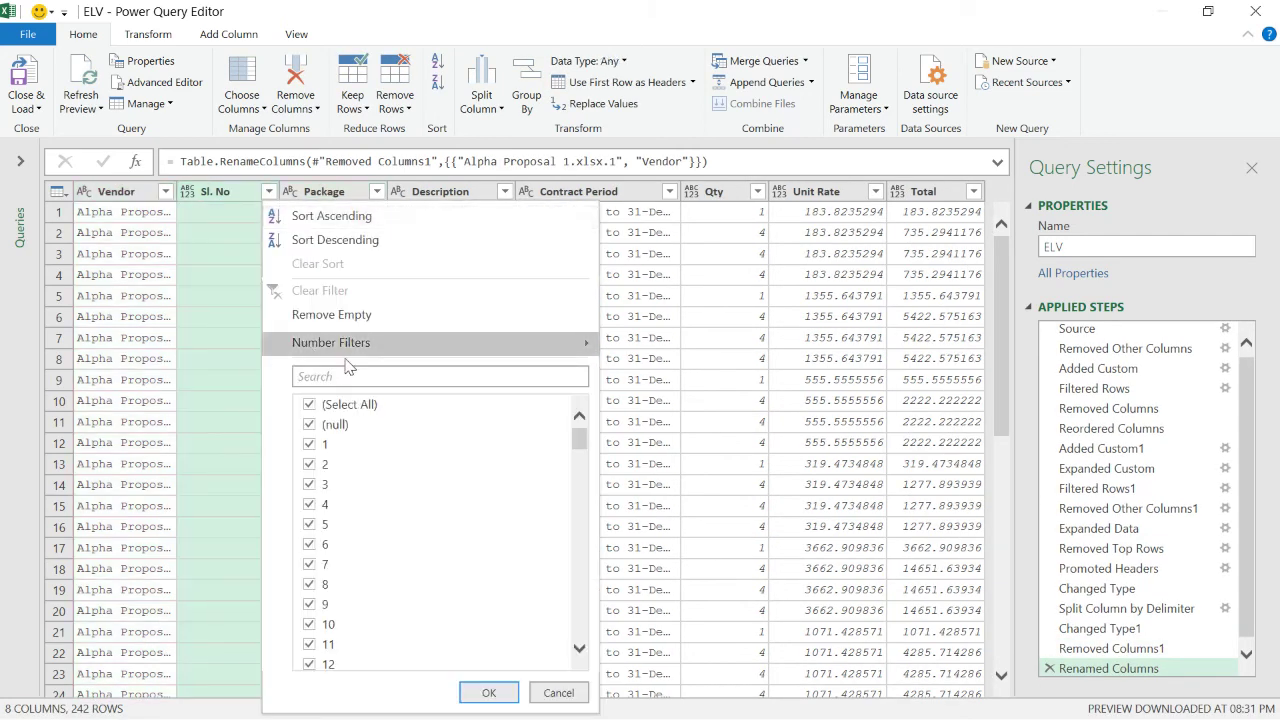
{"action": "scroll", "coordinate": [365, 510], "scroll_direction": "down", "scroll_amount": 14}
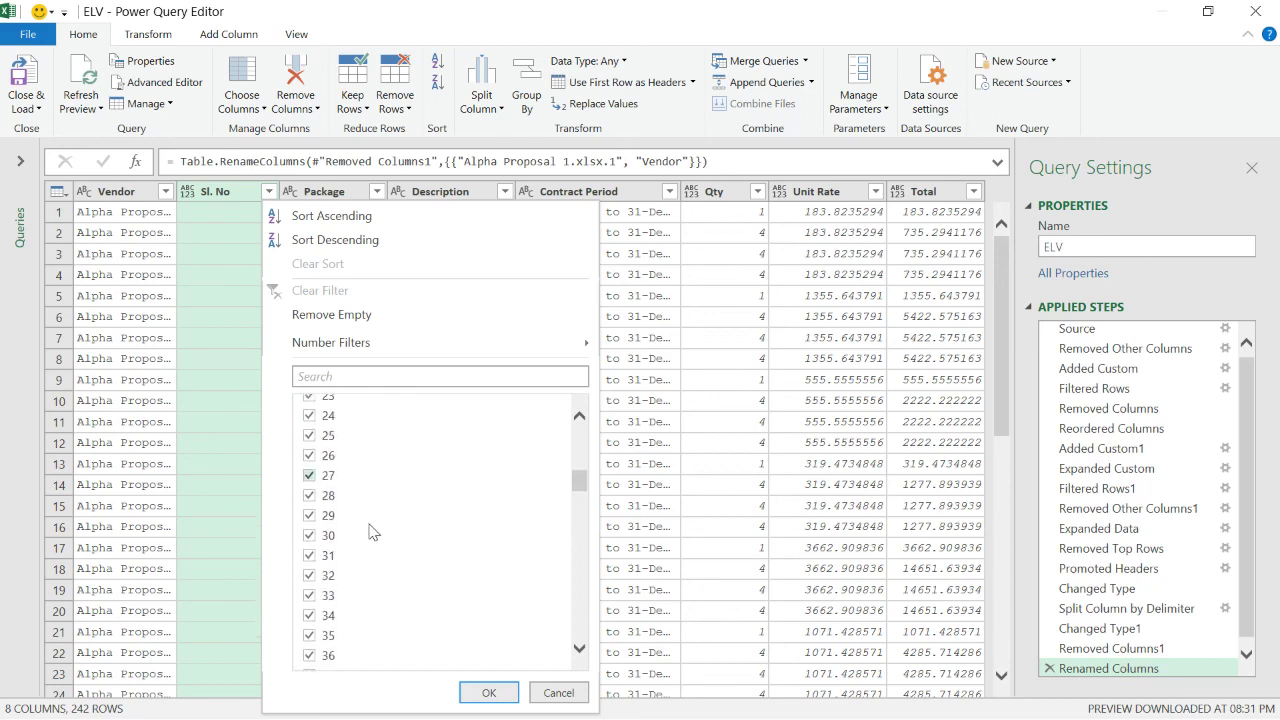
{"action": "scroll", "coordinate": [378, 560], "scroll_direction": "down", "scroll_amount": 20}
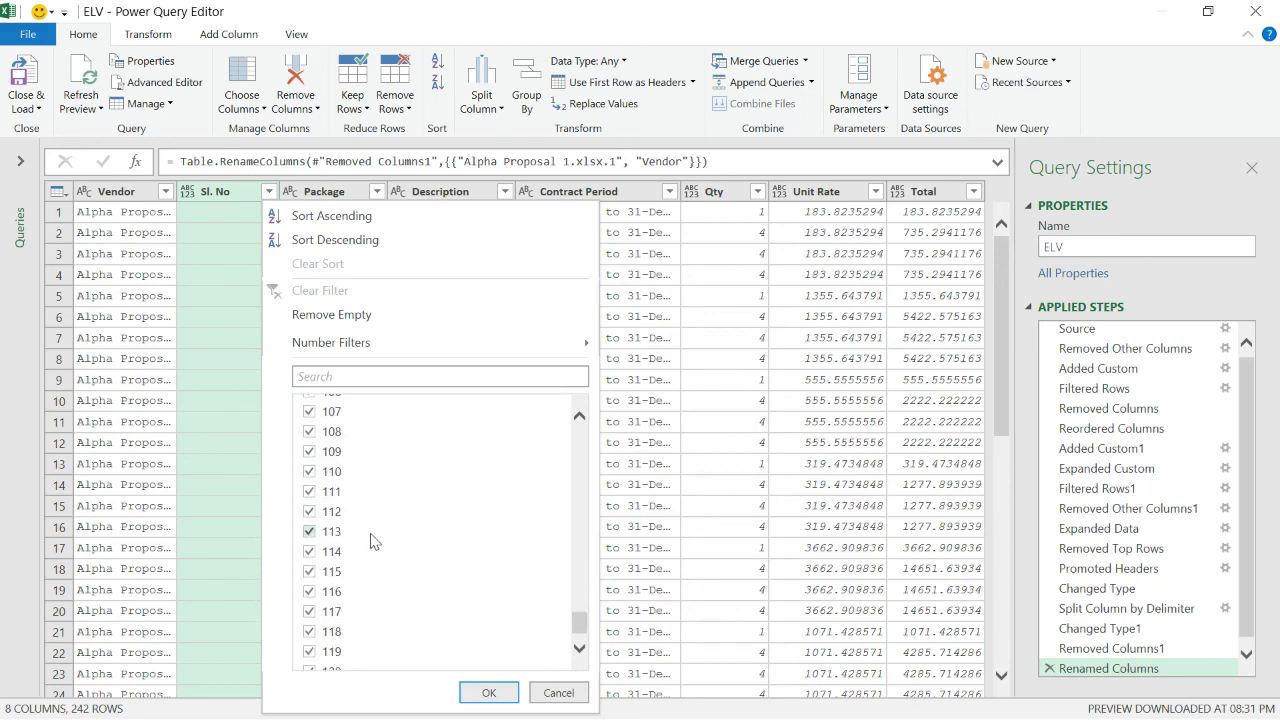
{"action": "left_click", "coordinate": [311, 660]}
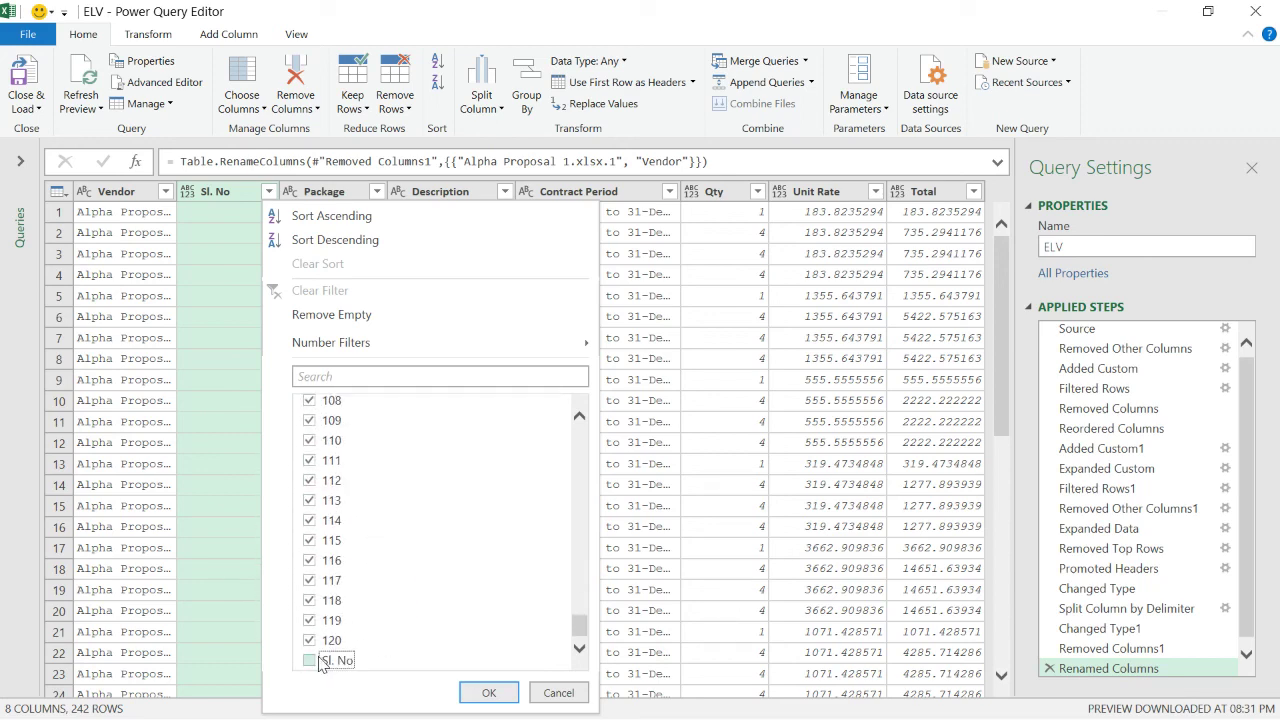
{"action": "left_click", "coordinate": [489, 693]}
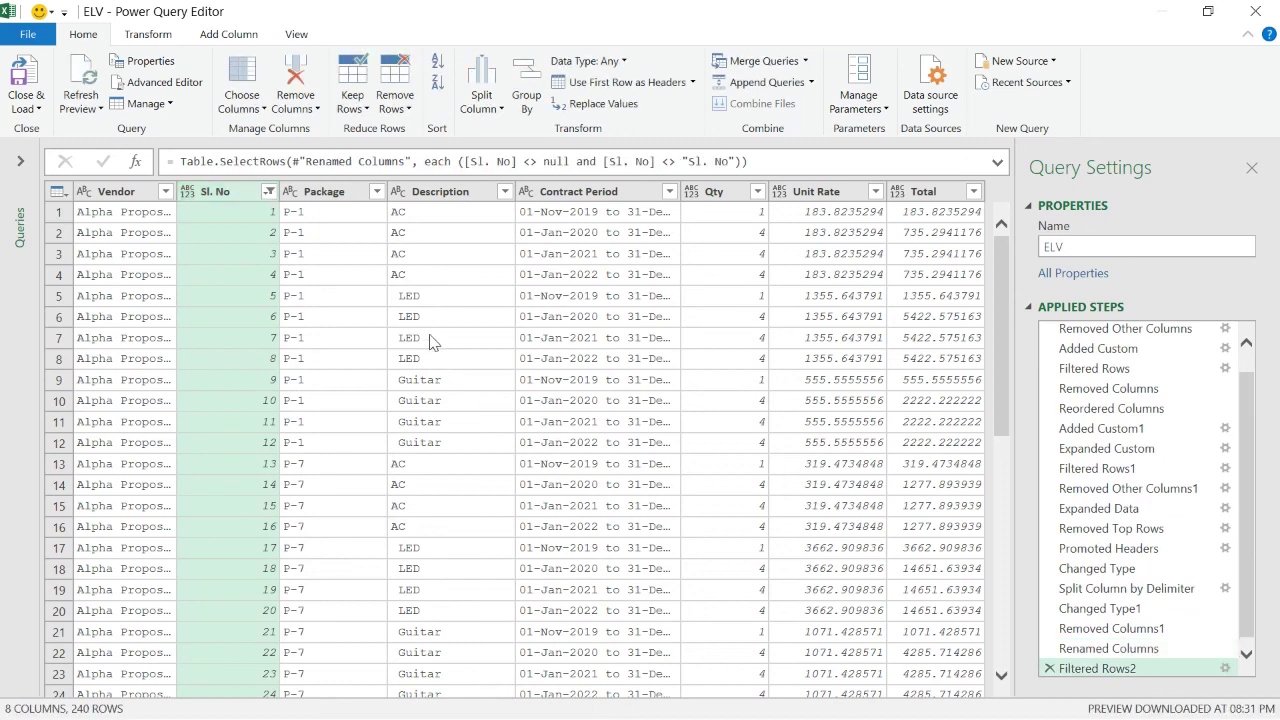
{"action": "scroll", "coordinate": [290, 255], "scroll_direction": "down", "scroll_amount": 6}
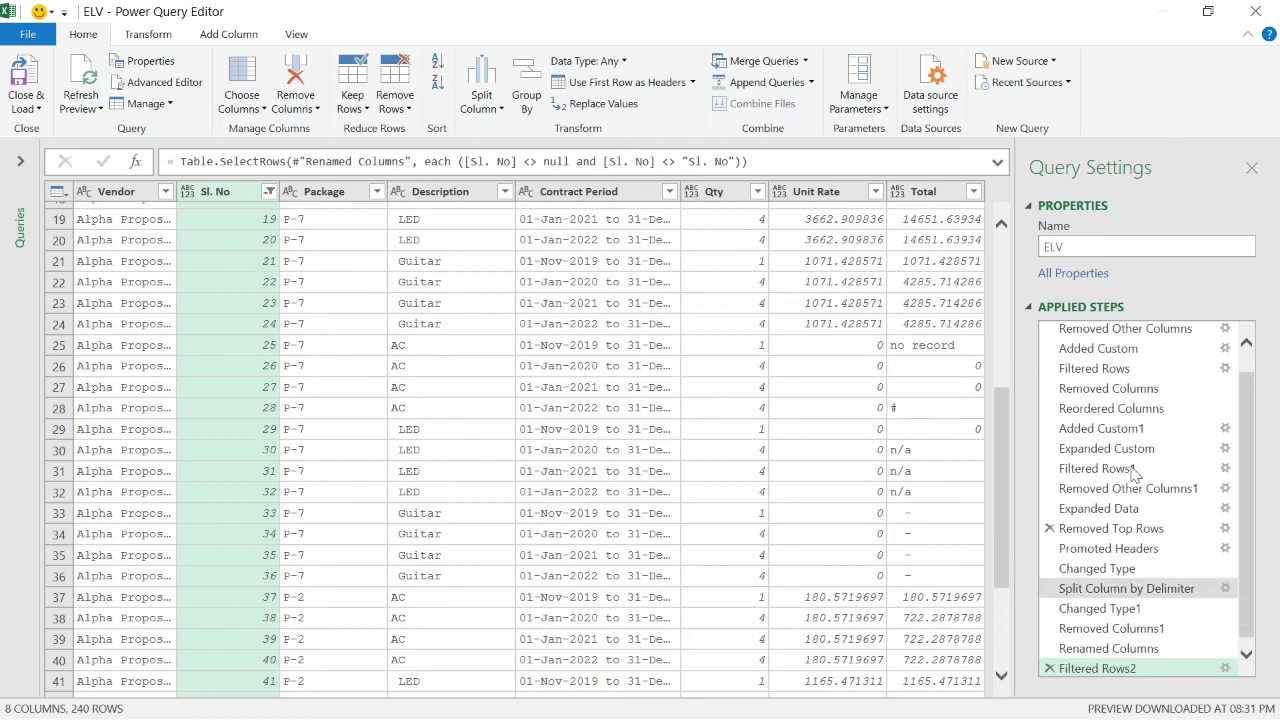
{"action": "scroll", "coordinate": [1218, 521], "scroll_direction": "down", "scroll_amount": 1}
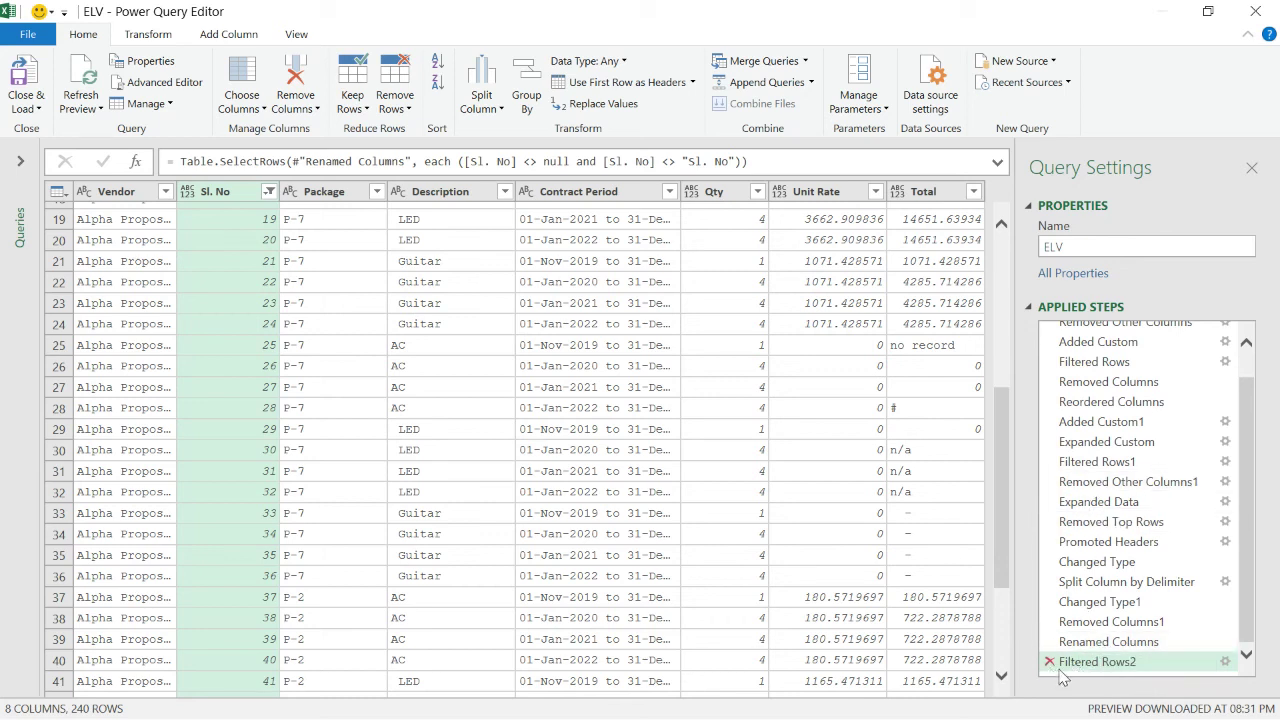
{"action": "left_click_drag", "start_coordinate": [1075, 668], "coordinate": [1122, 678]}
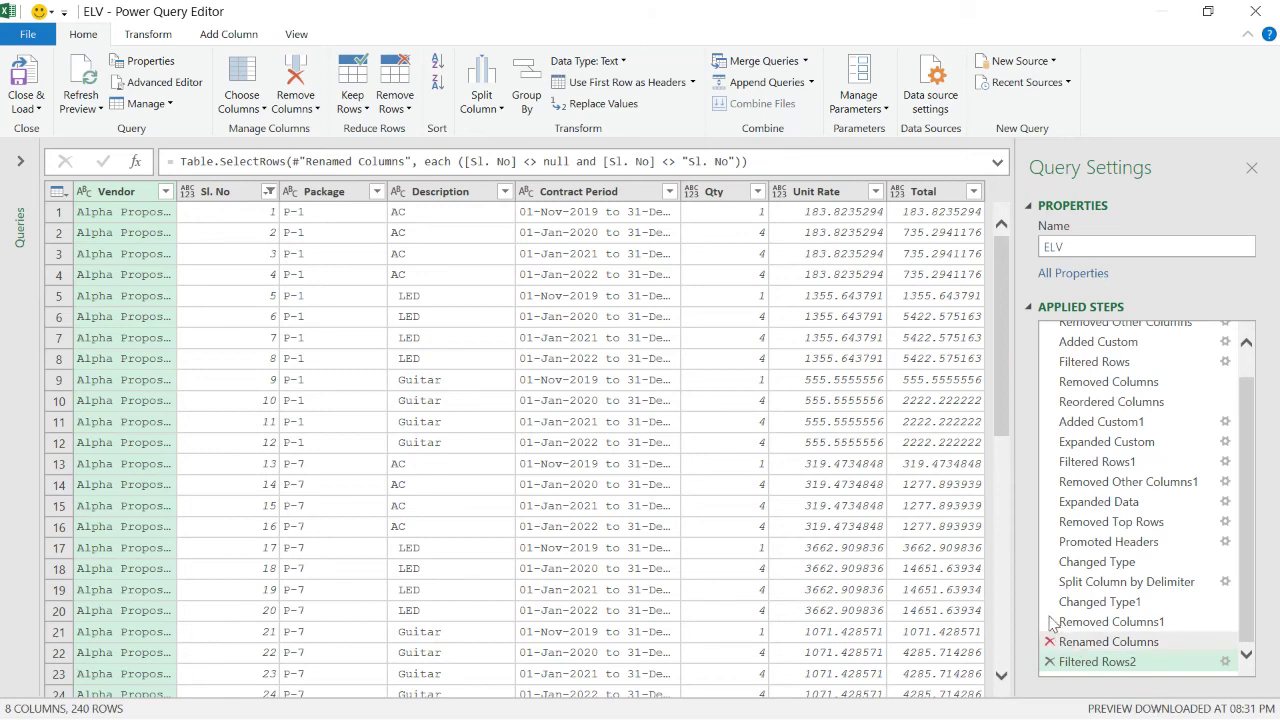
{"action": "scroll", "coordinate": [1142, 452], "scroll_direction": "up", "scroll_amount": 2}
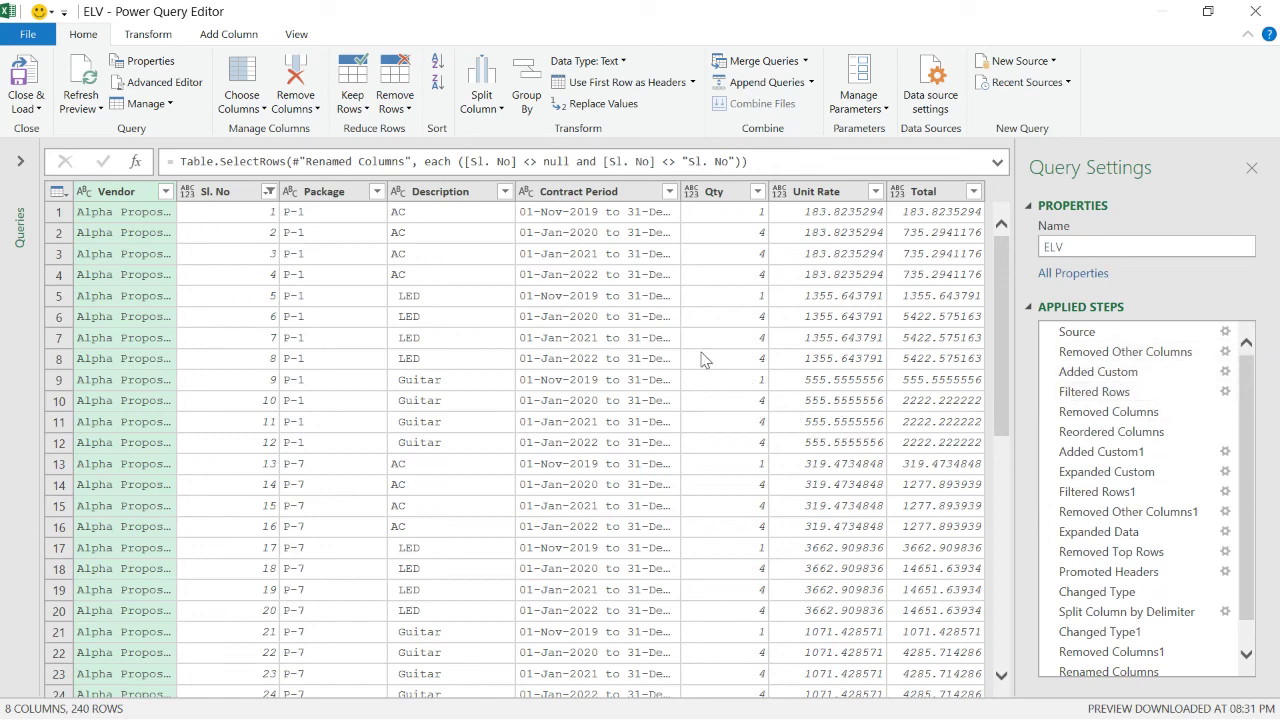
{"action": "scroll", "coordinate": [655, 345], "scroll_direction": "down", "scroll_amount": 15}
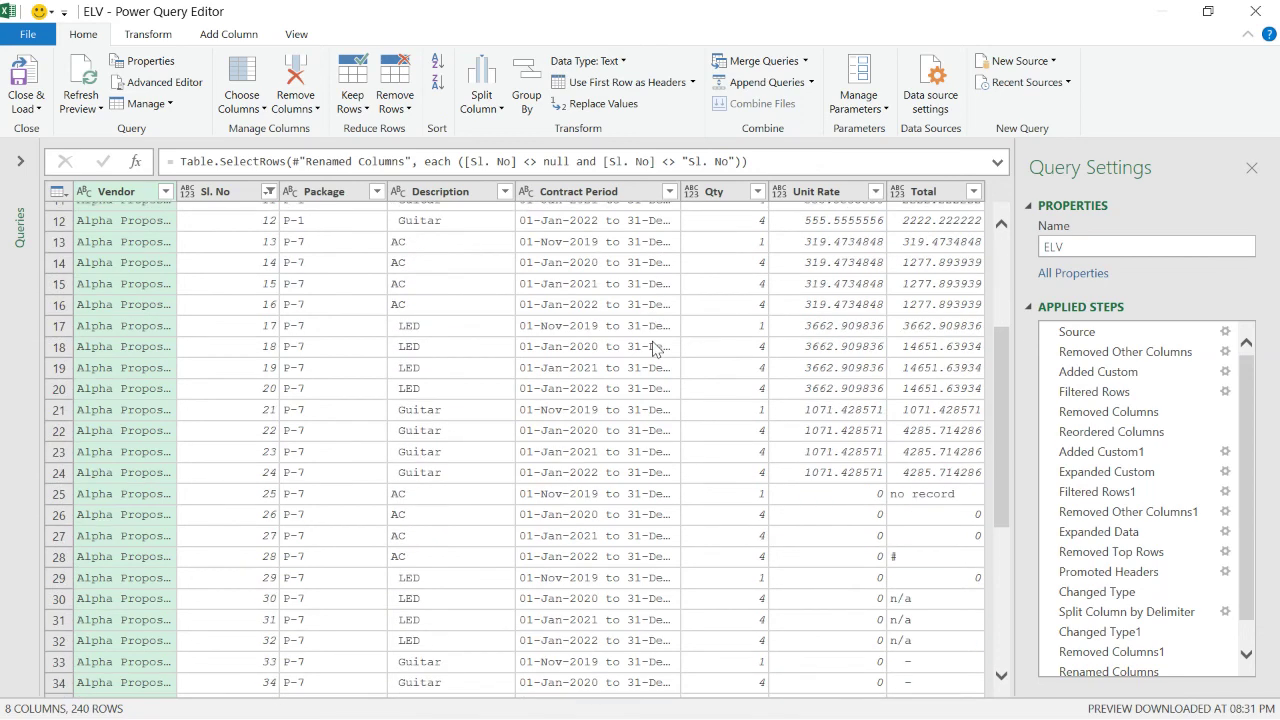
{"action": "scroll", "coordinate": [655, 345], "scroll_direction": "down", "scroll_amount": 2}
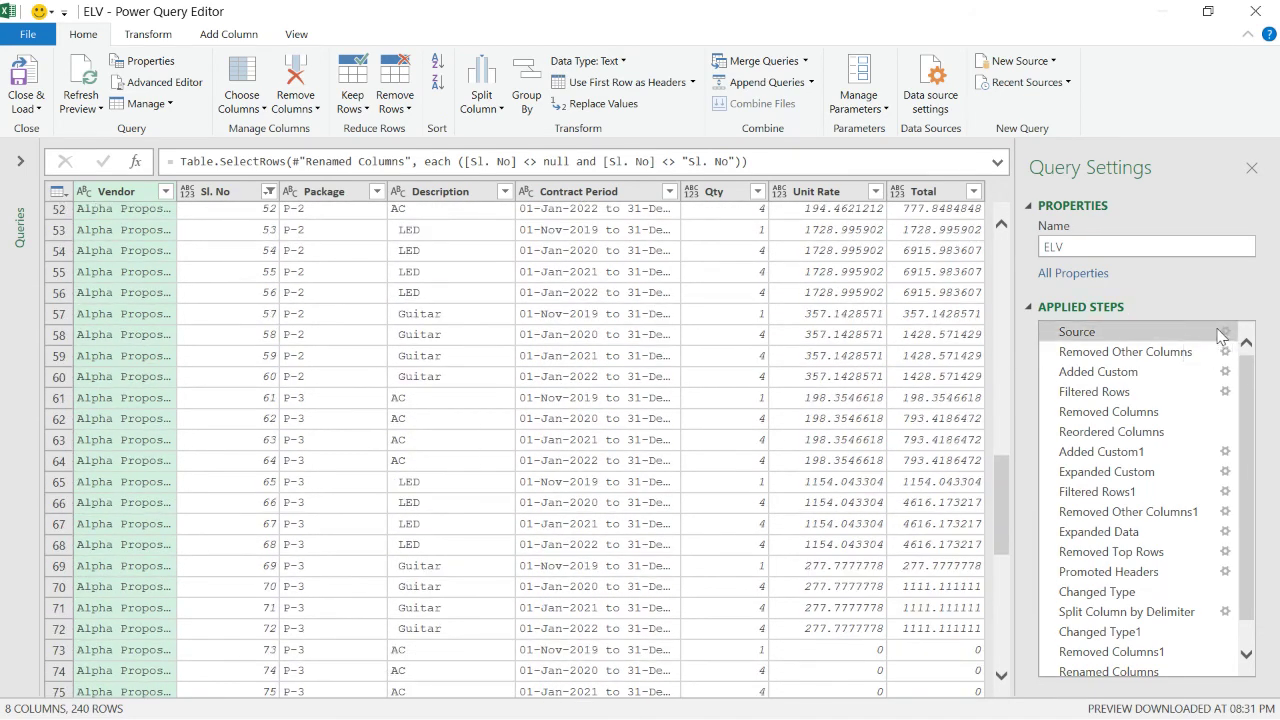
{"action": "left_click", "coordinate": [1137, 336]}
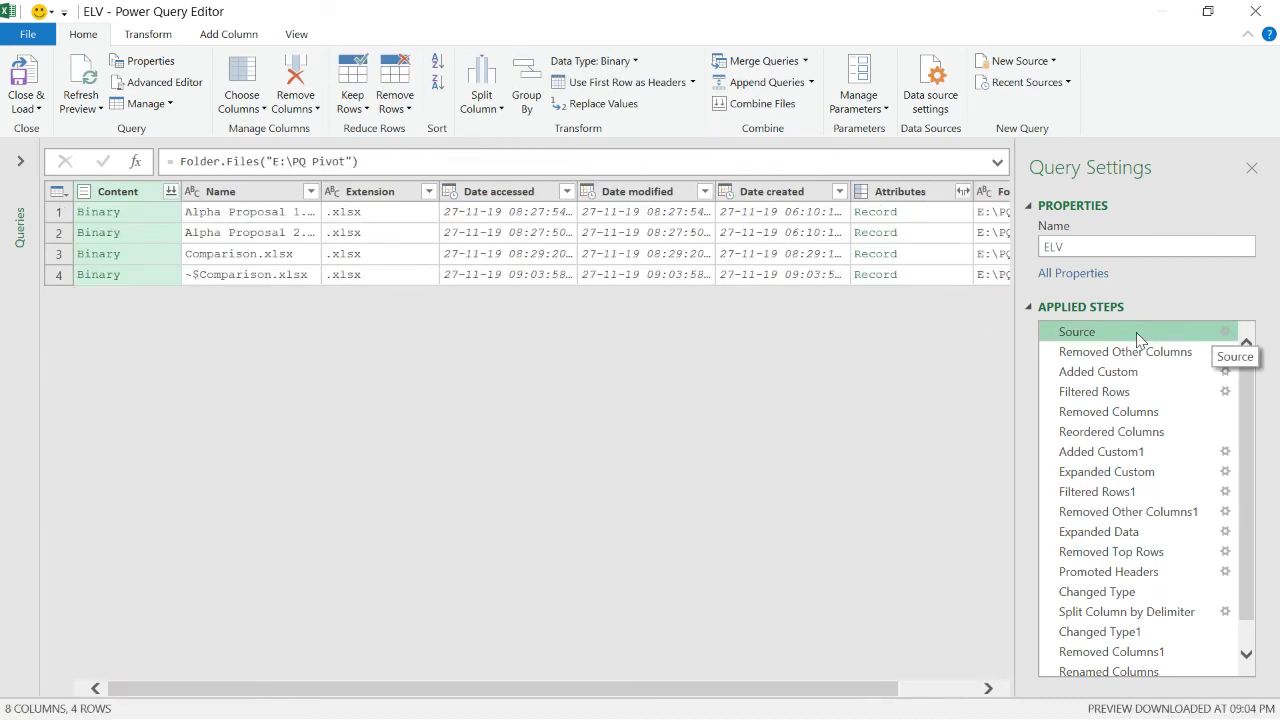
{"action": "left_click", "coordinate": [1228, 333]}
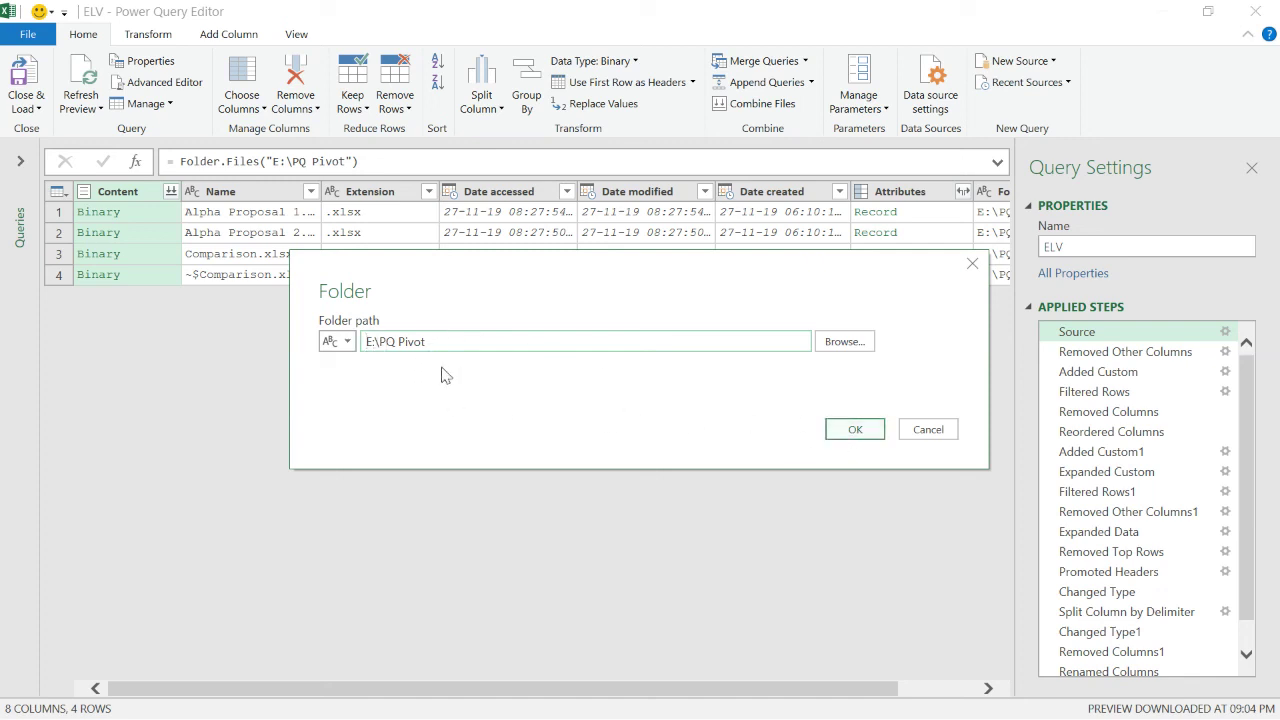
{"action": "left_click", "coordinate": [855, 427]}
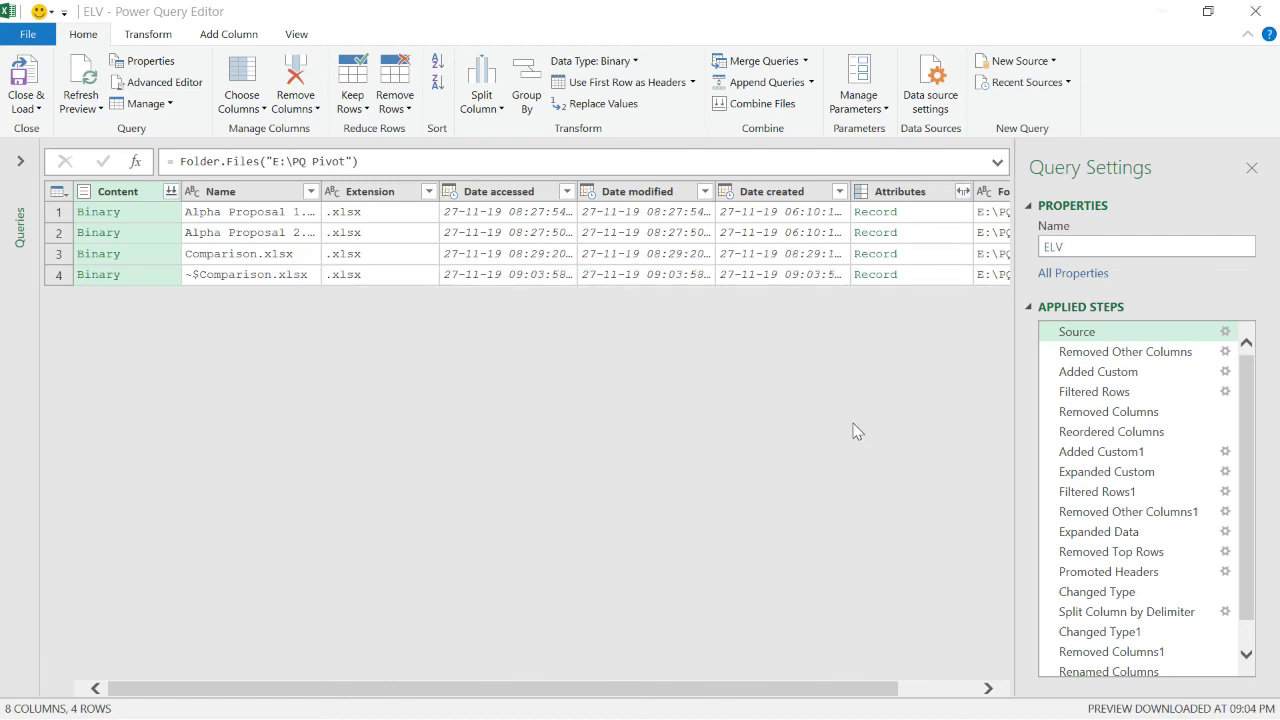
{"action": "left_click", "coordinate": [1095, 355]}
{"action": "left_click", "coordinate": [1093, 371]}
{"action": "left_click", "coordinate": [1094, 391]}
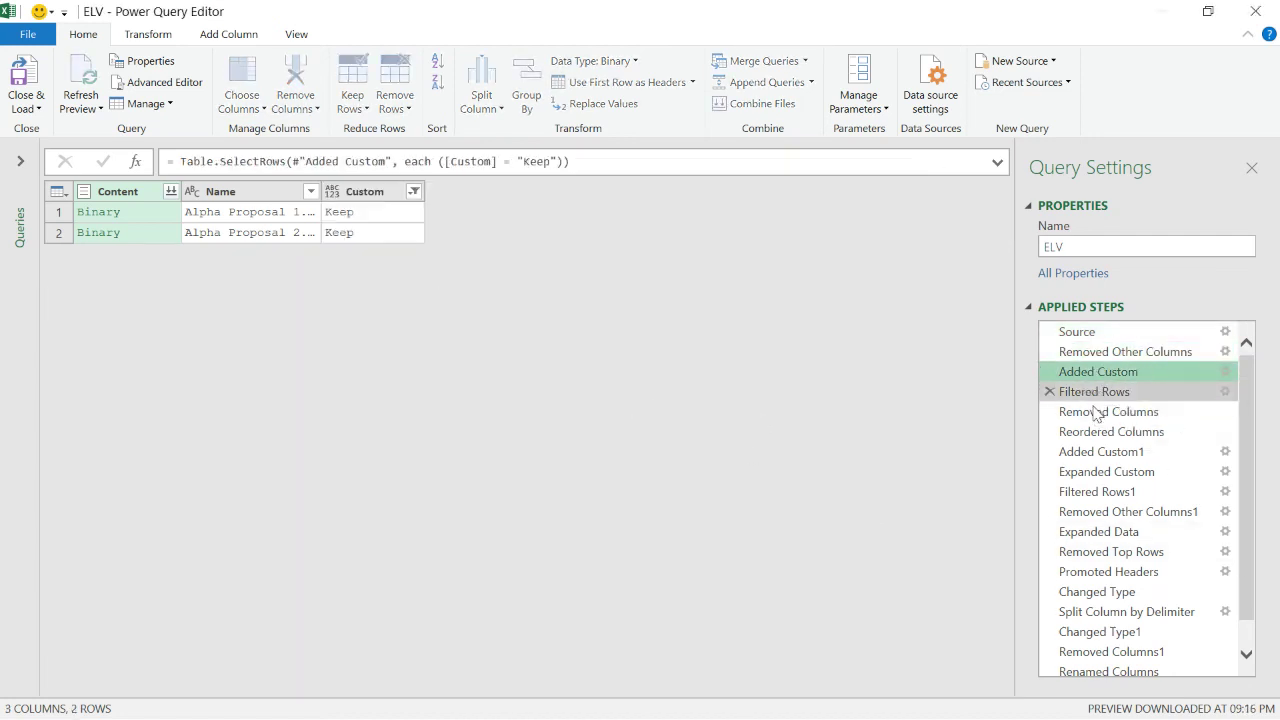
{"action": "left_click", "coordinate": [1100, 411]}
{"action": "left_click", "coordinate": [1113, 471]}
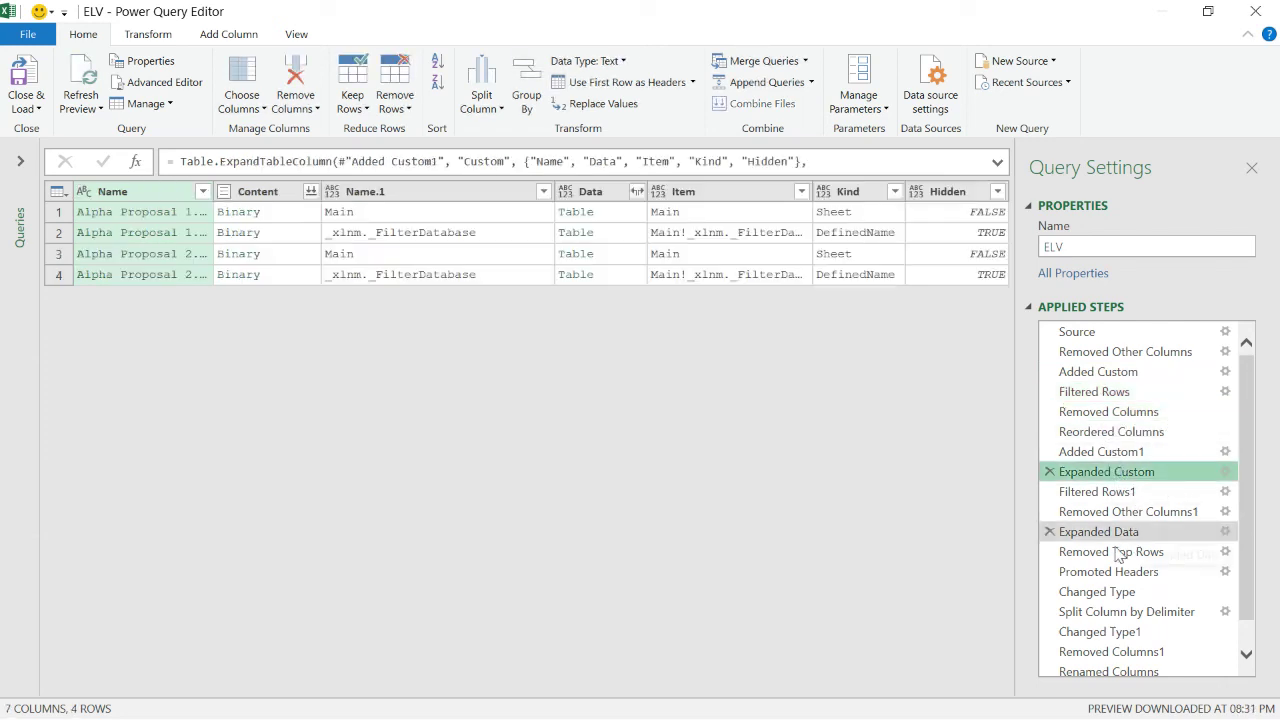
{"action": "left_click", "coordinate": [1095, 511]}
{"action": "left_click", "coordinate": [1072, 536]}
{"action": "left_click", "coordinate": [1068, 551]}
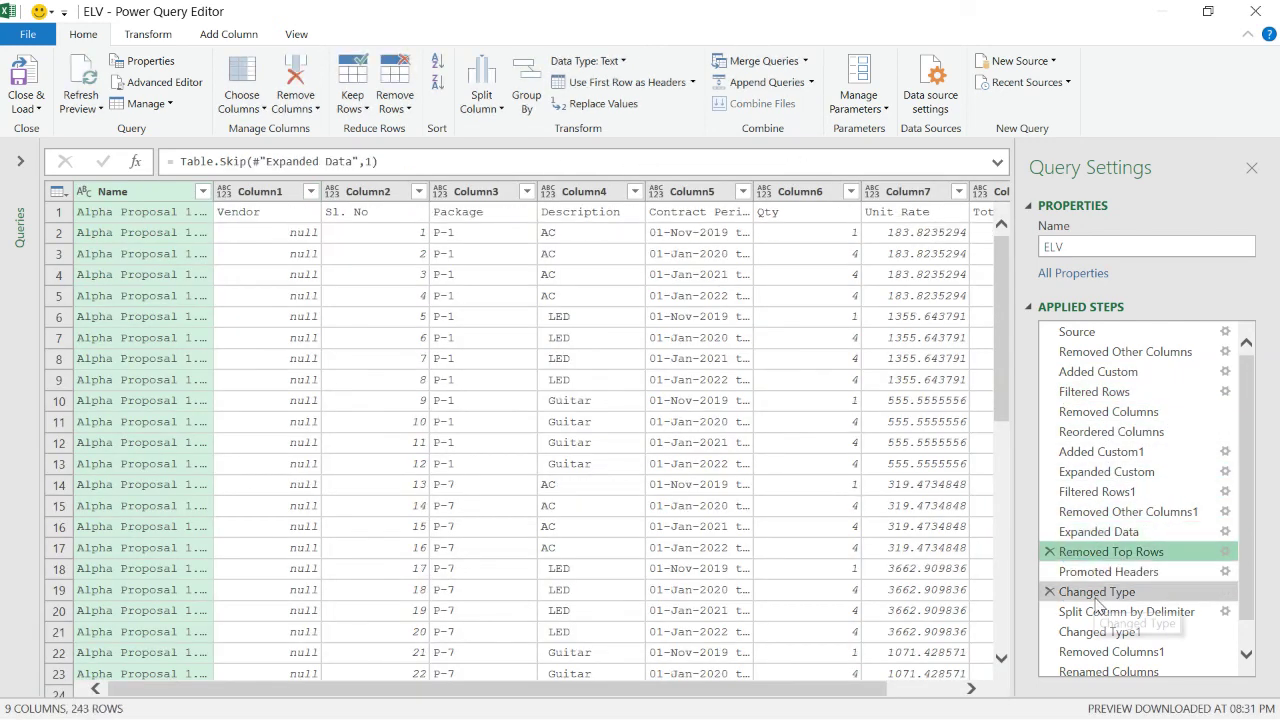
{"action": "left_click", "coordinate": [1082, 592]}
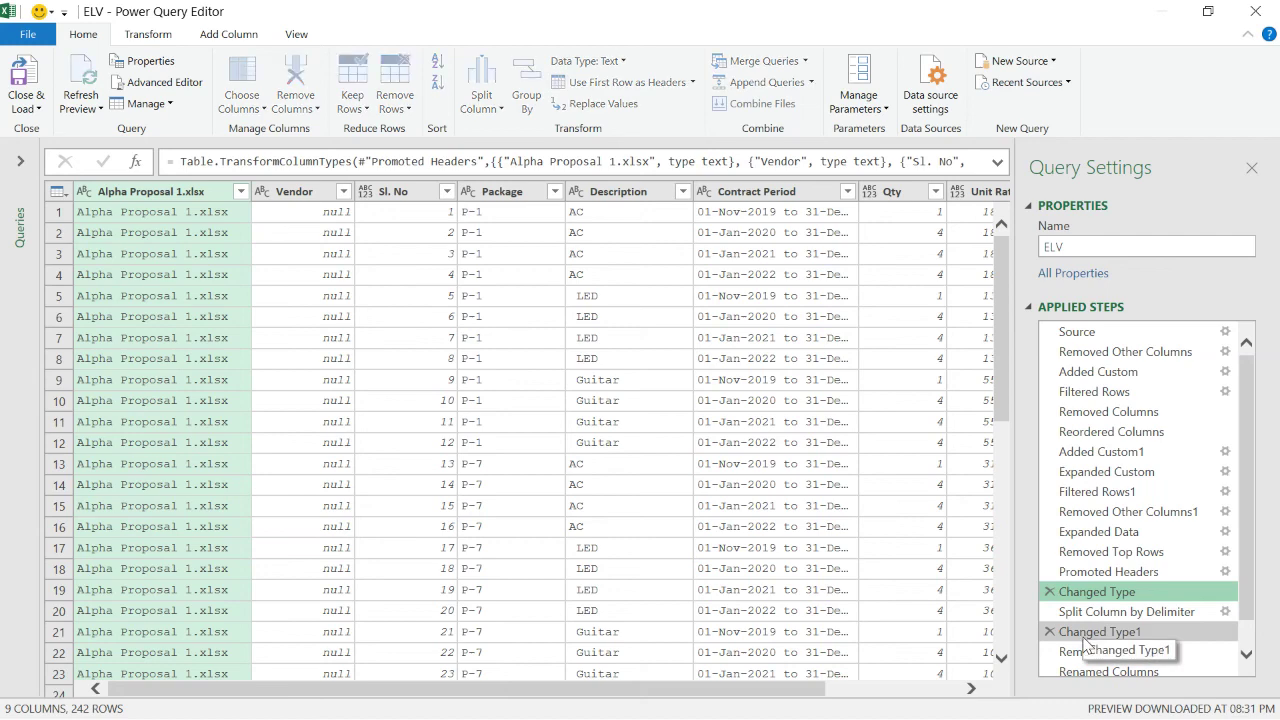
{"action": "left_click", "coordinate": [1100, 631]}
{"action": "left_click", "coordinate": [1098, 622]}
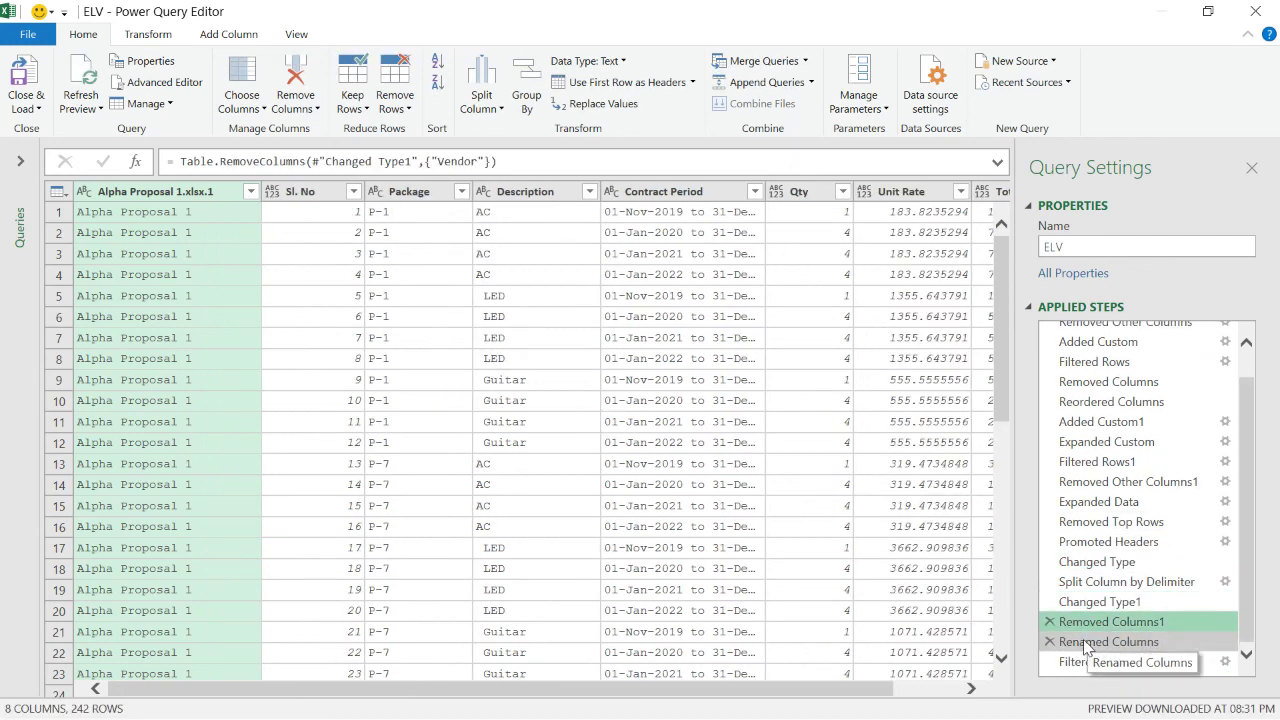
{"action": "left_click", "coordinate": [1086, 641]}
{"action": "left_click", "coordinate": [1078, 663]}
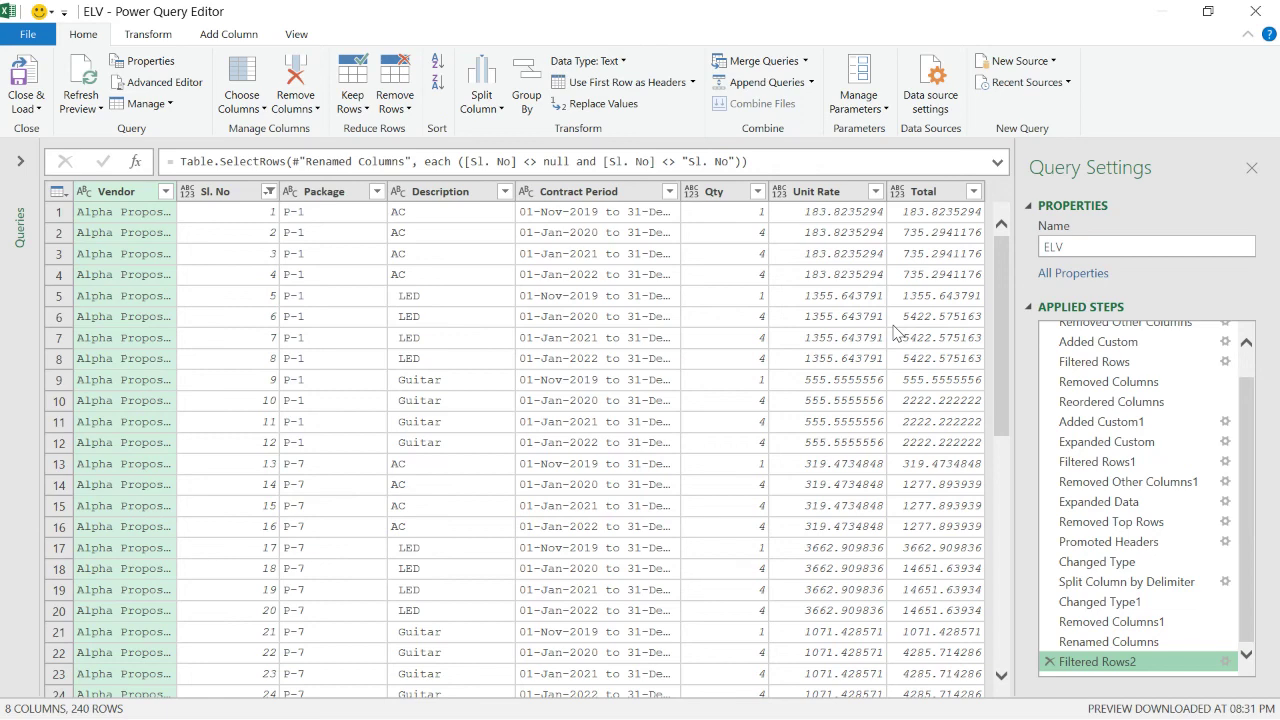
{"action": "scroll", "coordinate": [895, 333], "scroll_direction": "down", "scroll_amount": 15}
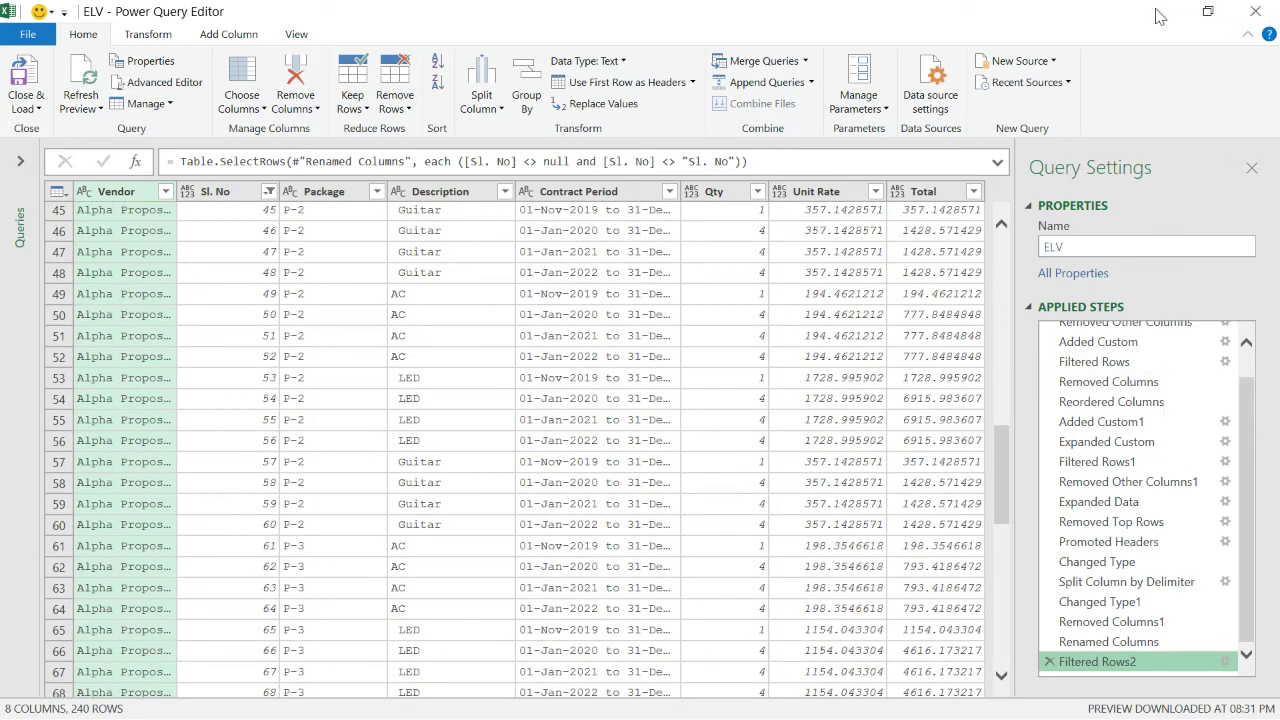
Close the resized Power Query Editor and keep the changes, leaving ELV as a connection-only query
{"action": "left_click_drag", "start_coordinate": [1097, 11], "coordinate": [1100, 165]}
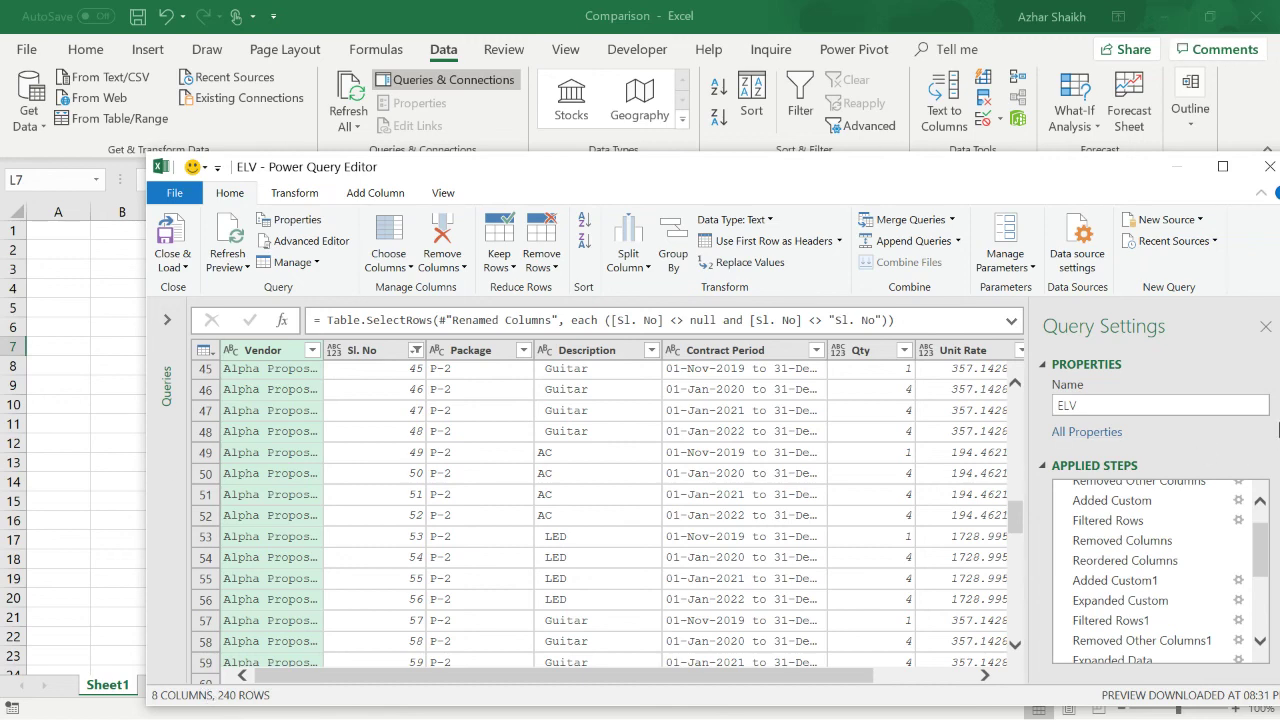
{"action": "left_click_drag", "start_coordinate": [1125, 186], "coordinate": [938, 139]}
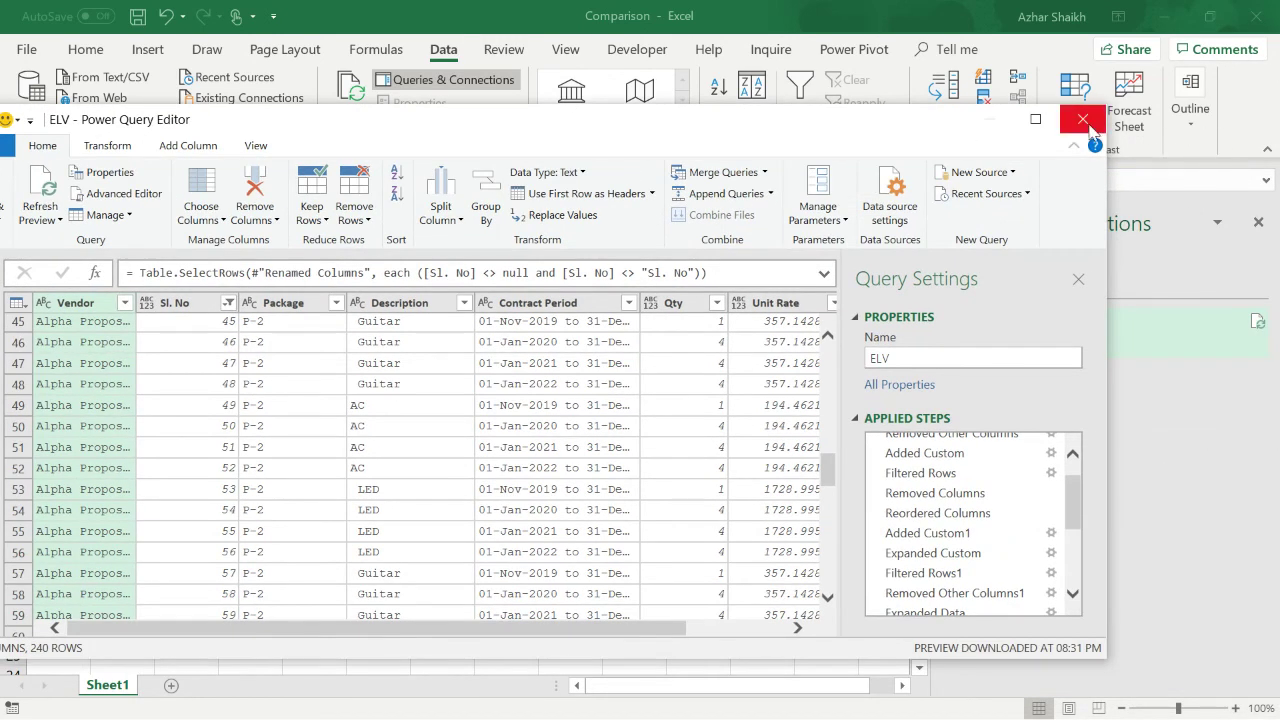
{"action": "left_click", "coordinate": [1082, 119]}
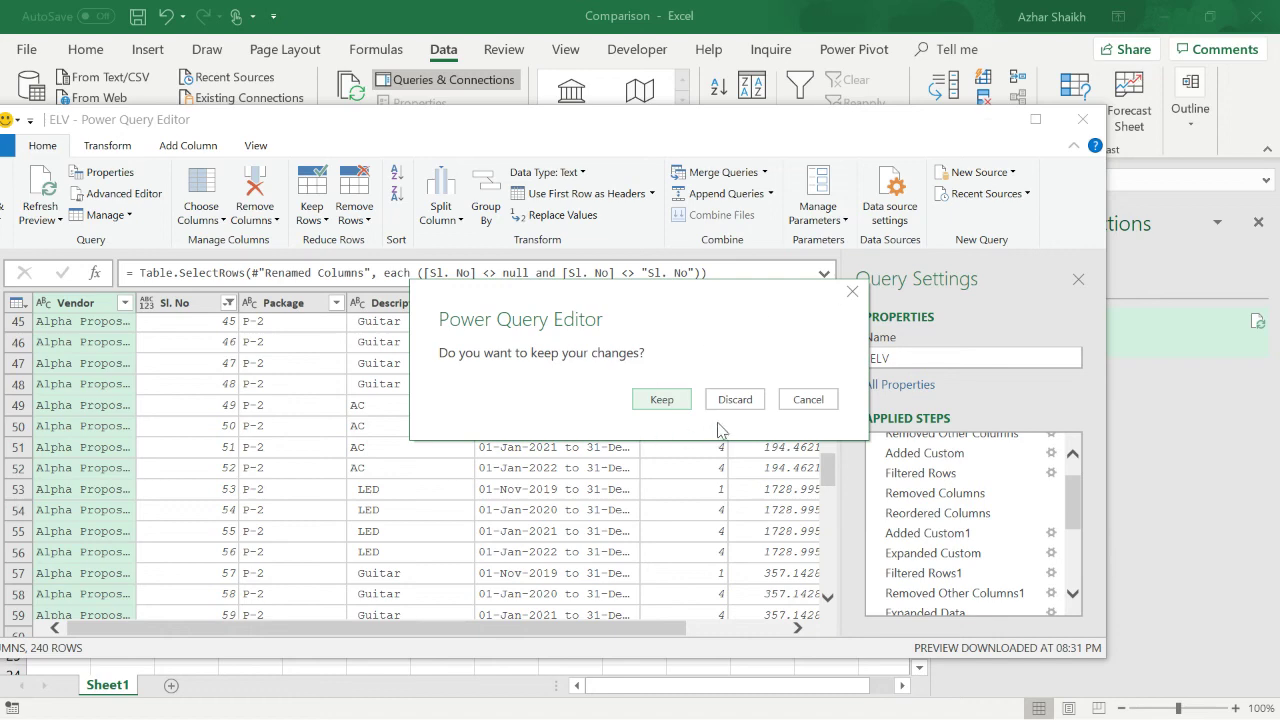
{"action": "left_click", "coordinate": [666, 407]}
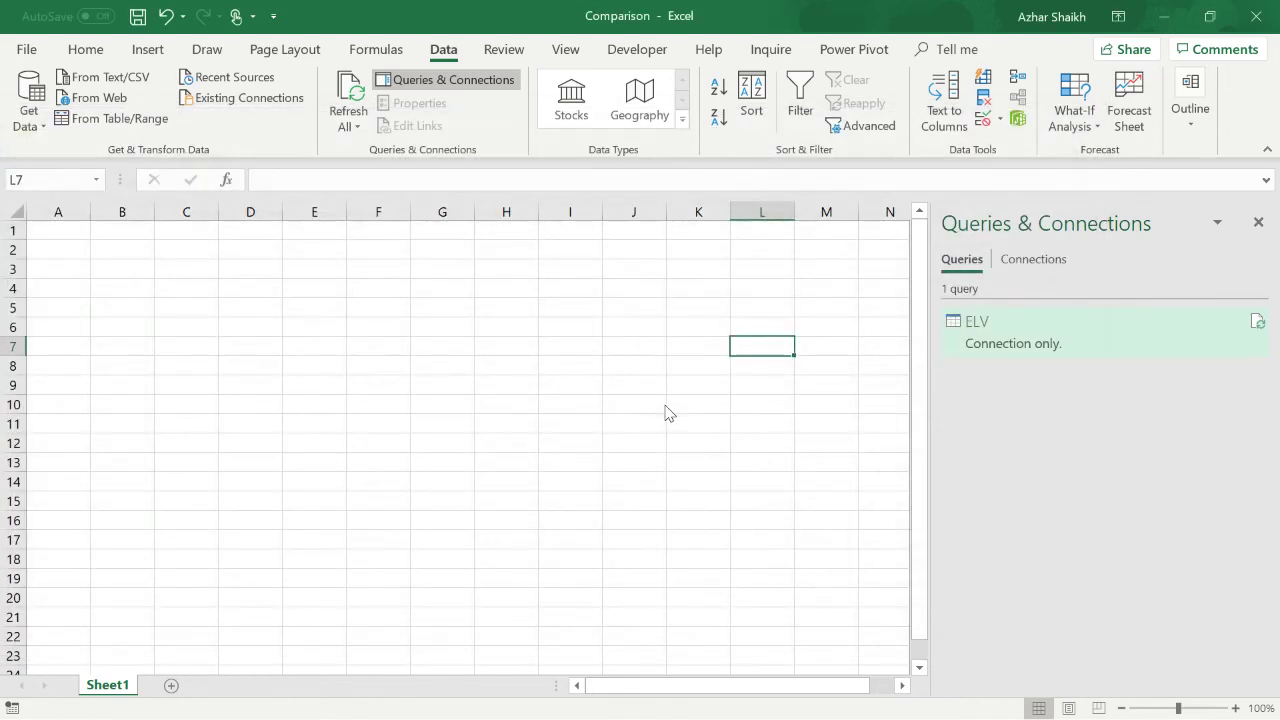